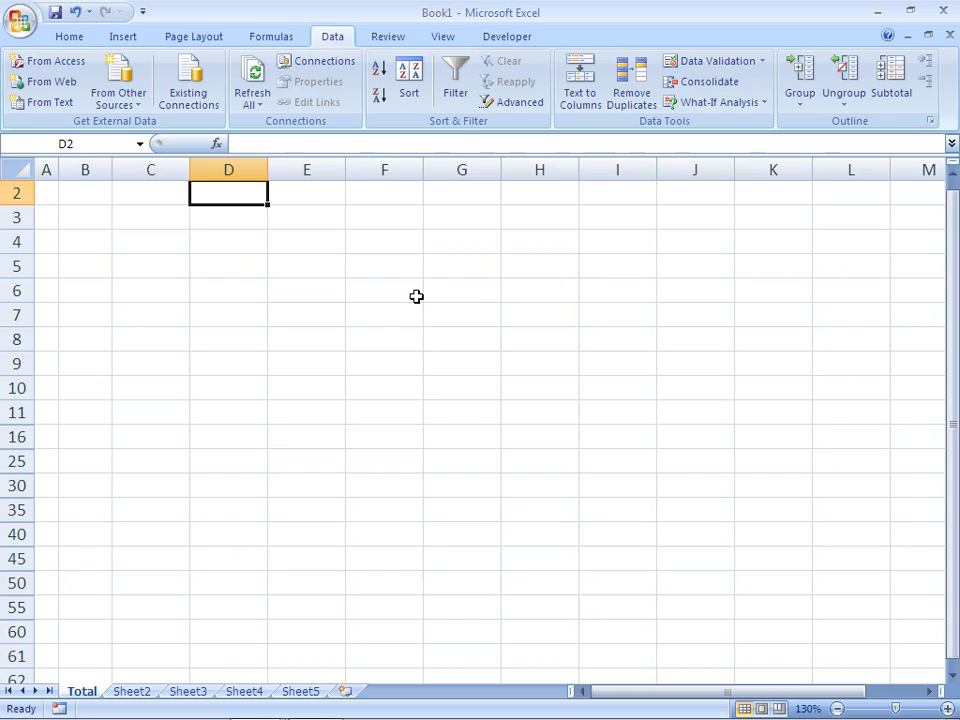
Step: Enter the heading text "Name Class fee" in cell D2
{"action": "type", "text": "Name"}
{"action": "key", "text": "Tab"}
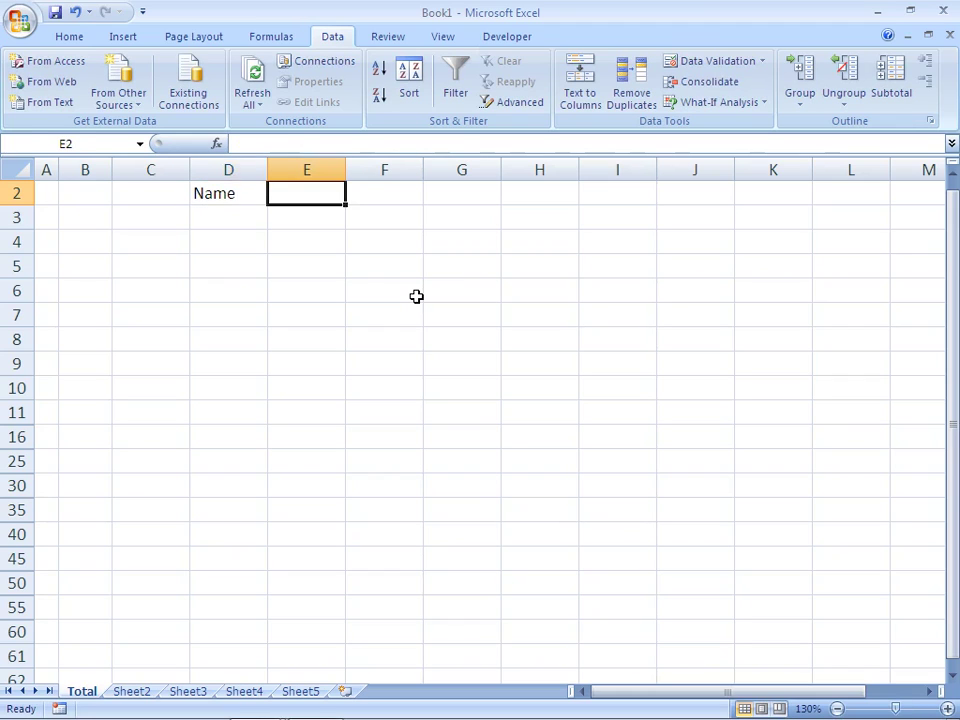
{"action": "key", "text": "Left"}
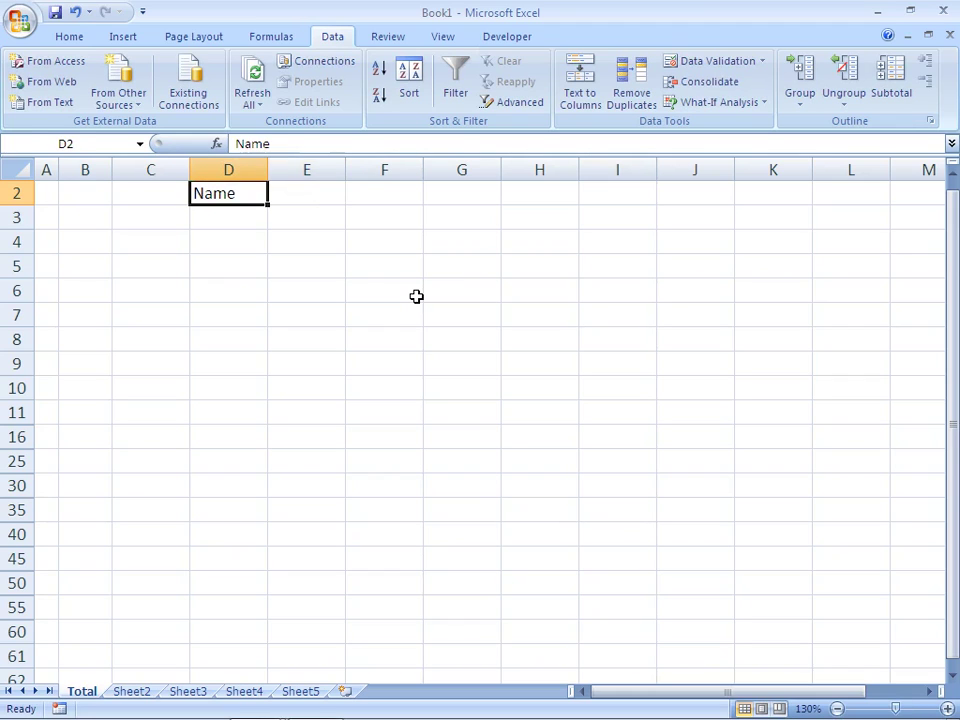
{"action": "key", "text": "F2"}
{"action": "type", "text": "Cla"}
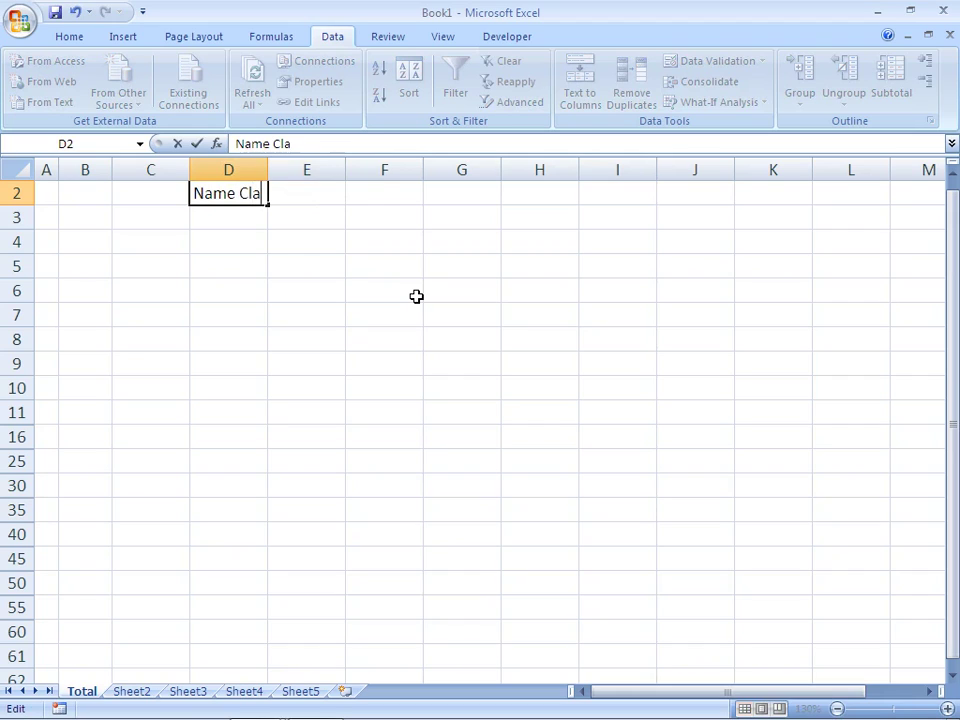
{"action": "type", "text": "ss fee"}
{"action": "key", "text": "Return"}
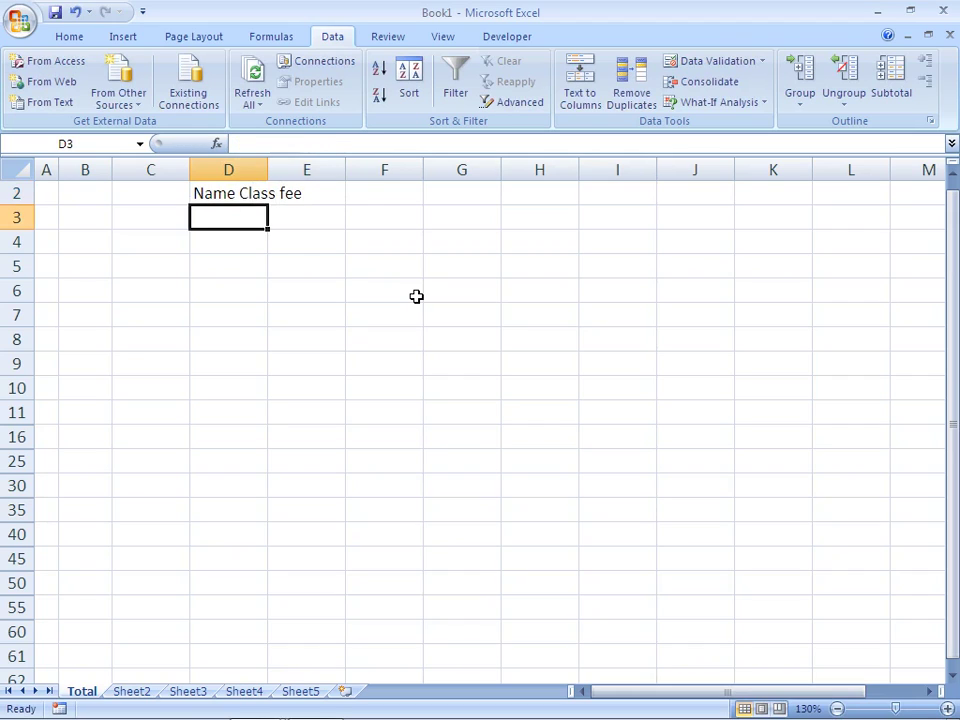
Step: Split the text in D2 into separate columns with Text to Columns, using fixed width, General format and destination $D$2
{"action": "key", "text": "Up"}
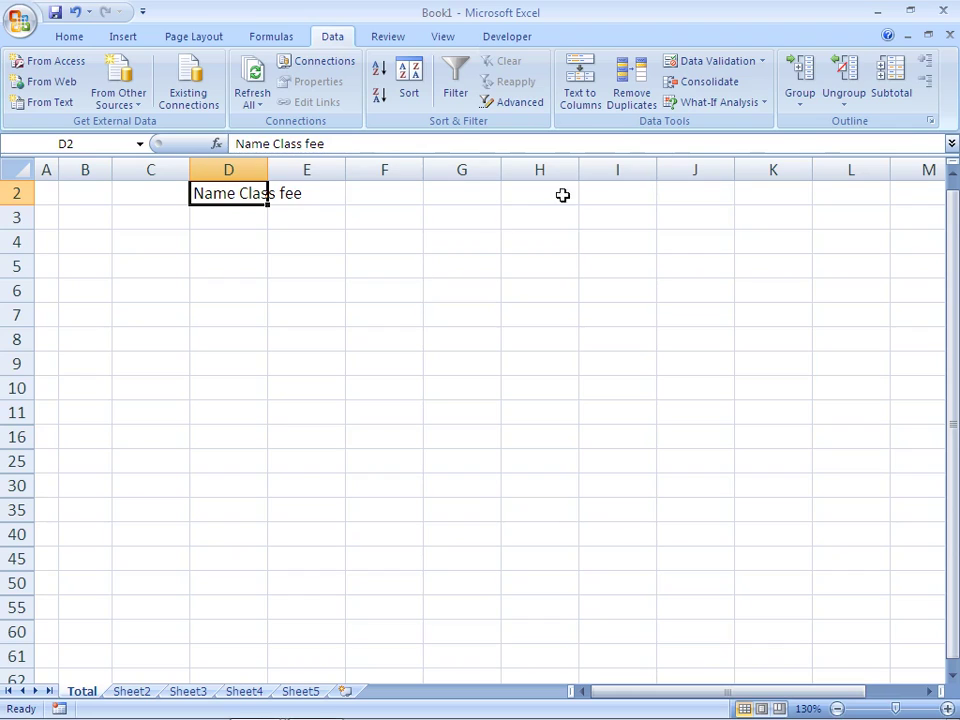
{"action": "left_click", "coordinate": [591, 101]}
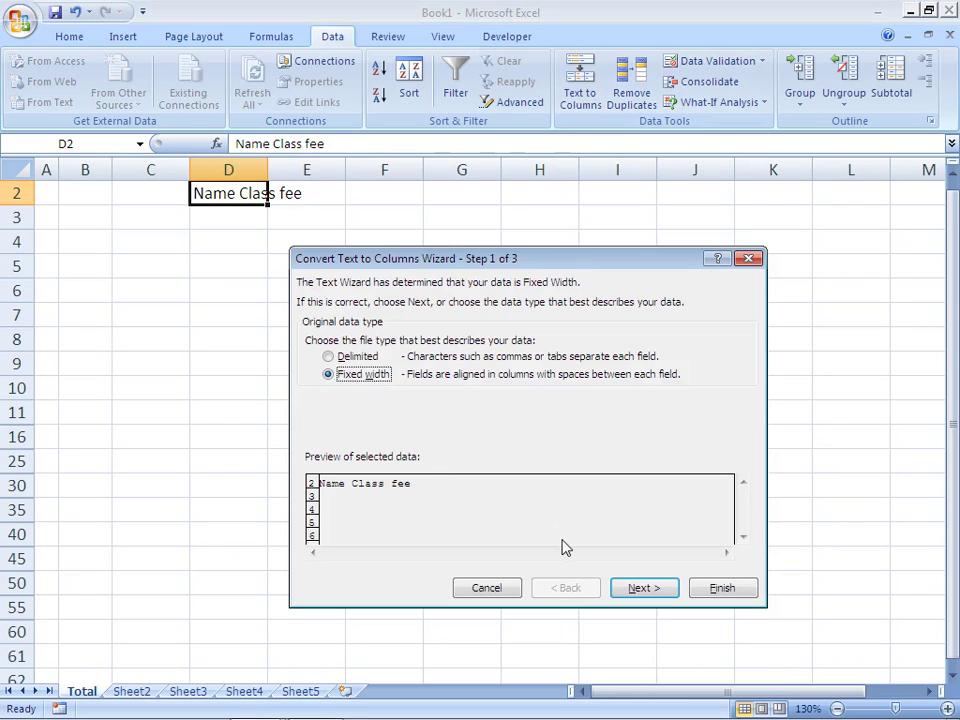
{"action": "left_click", "coordinate": [645, 588]}
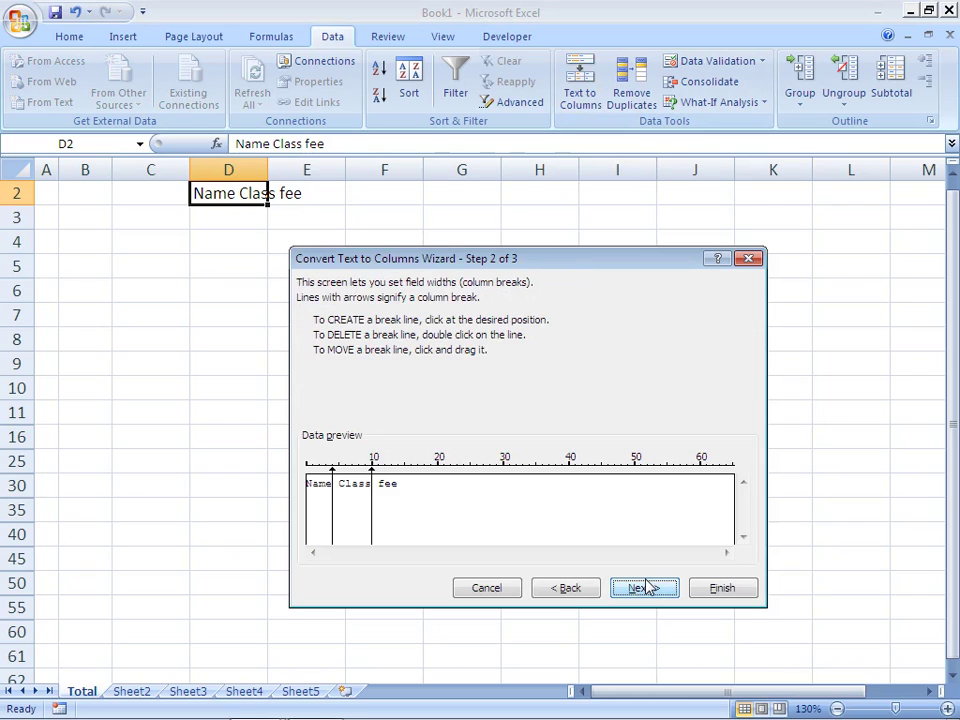
{"action": "left_click", "coordinate": [645, 588]}
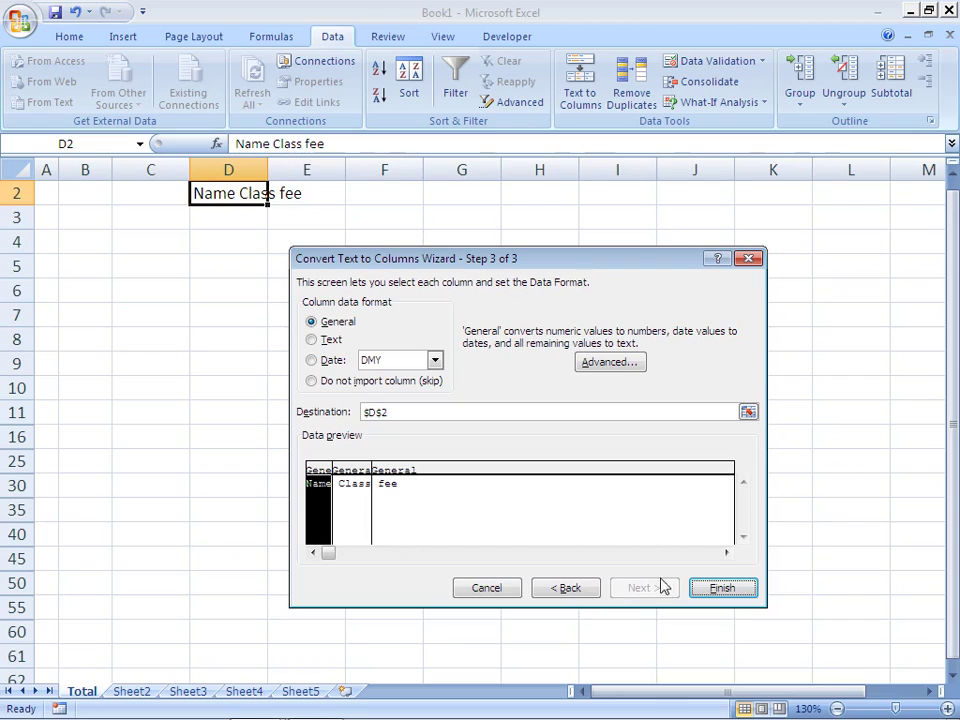
{"action": "left_click", "coordinate": [720, 588]}
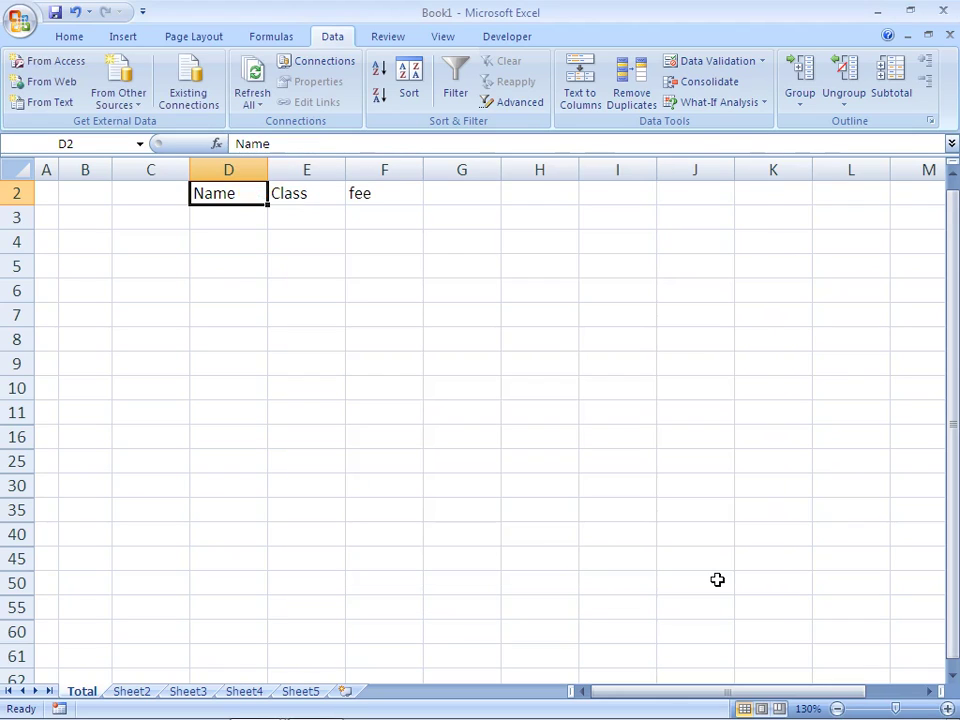
{"action": "key", "text": "Right"}
{"action": "key", "text": "Right"}
{"action": "key", "text": "Right"}
{"action": "key", "text": "Left"}
{"action": "key", "text": "Left"}
{"action": "key", "text": "Left"}
{"action": "key", "text": "Right"}
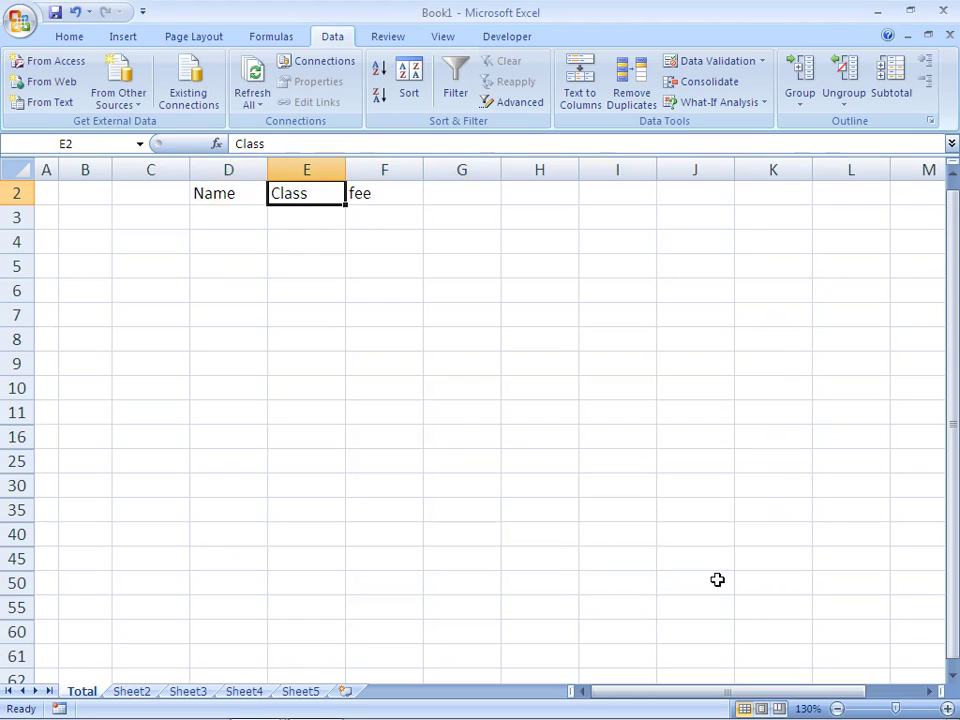
Step: Fill D3:D7 with two sample first names, entering the first one three times and the second one twice
{"action": "key", "text": "Left"}
{"action": "key", "text": "Down"}
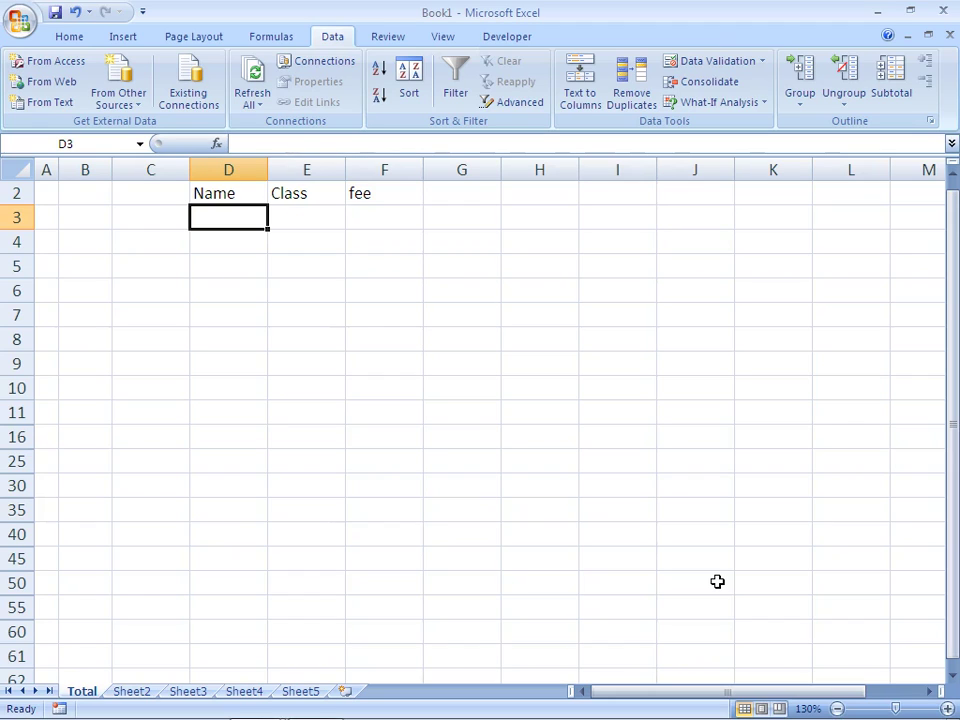
{"action": "type", "text": "Jan"}
{"action": "key", "text": "Return"}
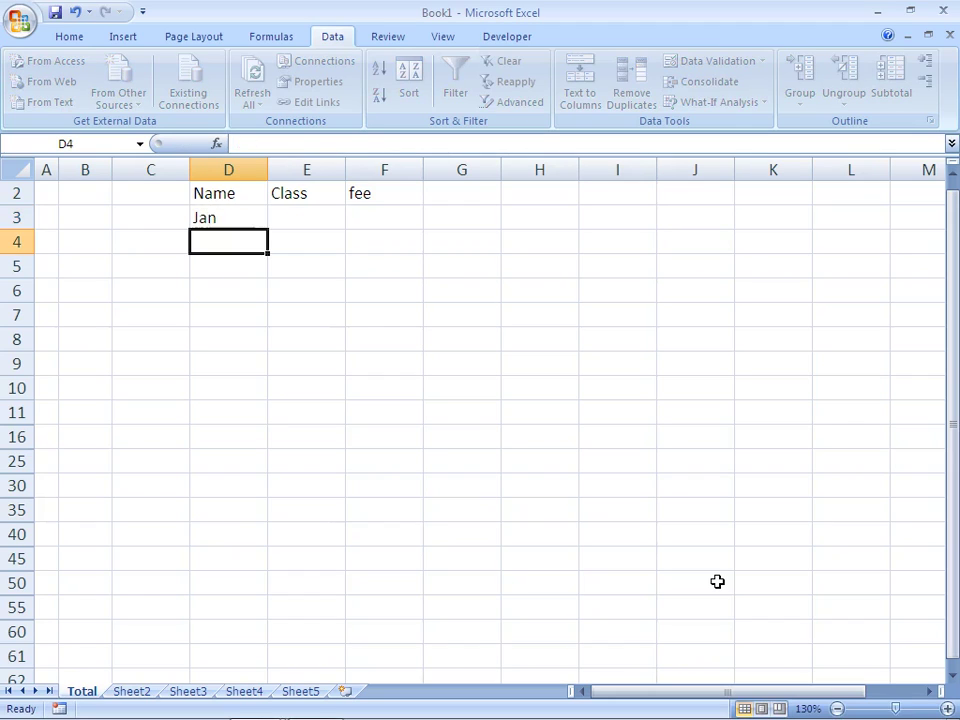
{"action": "type", "text": "jan"}
{"action": "key", "text": "Return"}
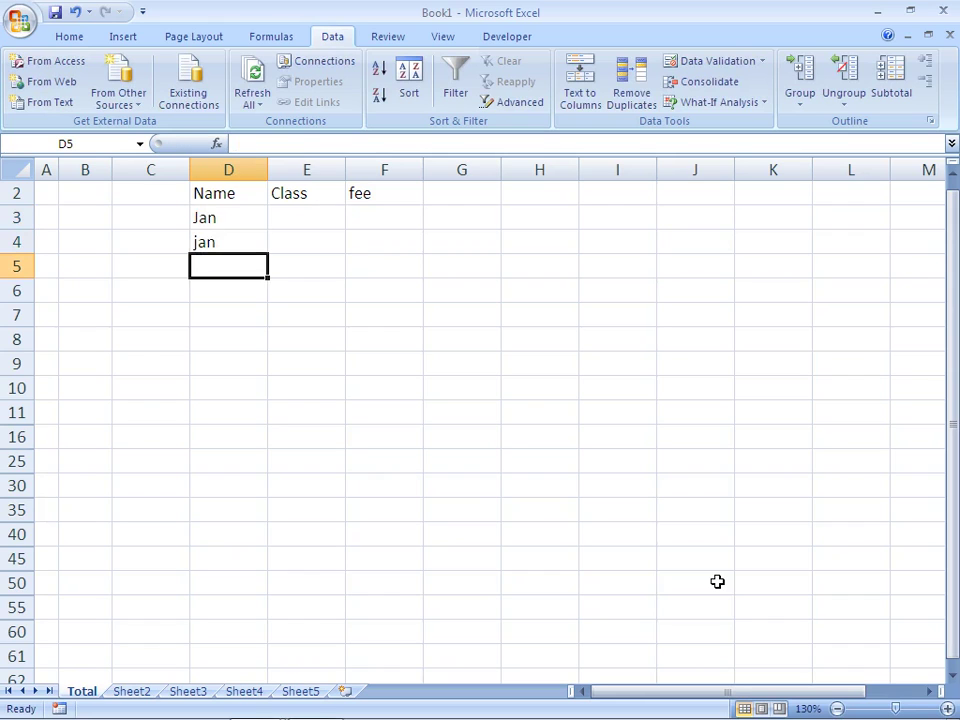
{"action": "type", "text": "Jan"}
{"action": "key", "text": "Return"}
{"action": "type", "text": "Khan"}
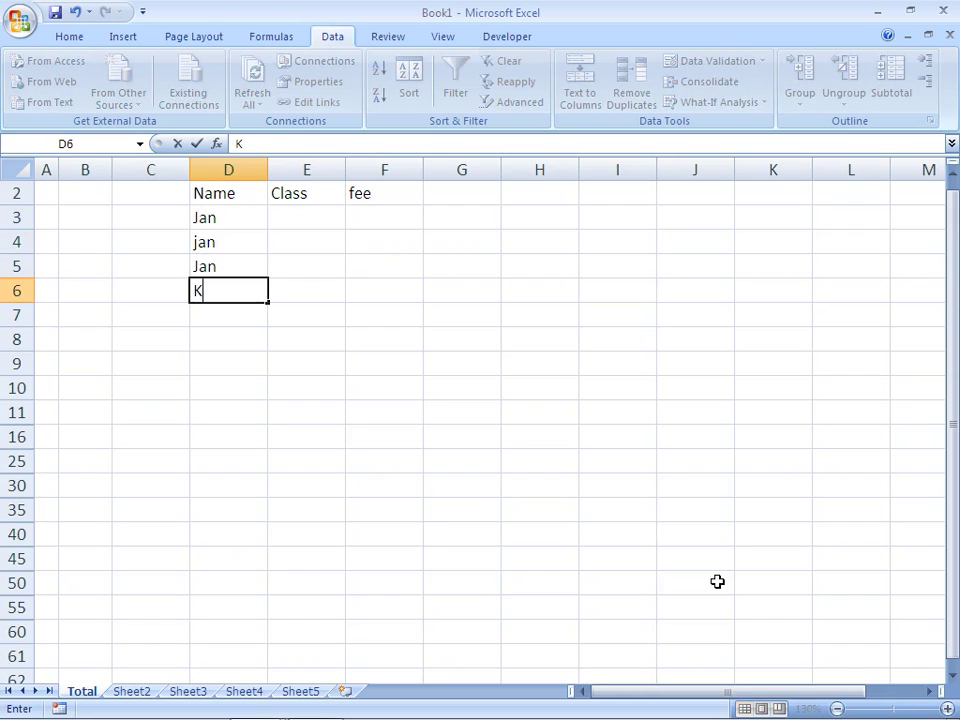
{"action": "key", "text": "Return"}
{"action": "type", "text": "K"}
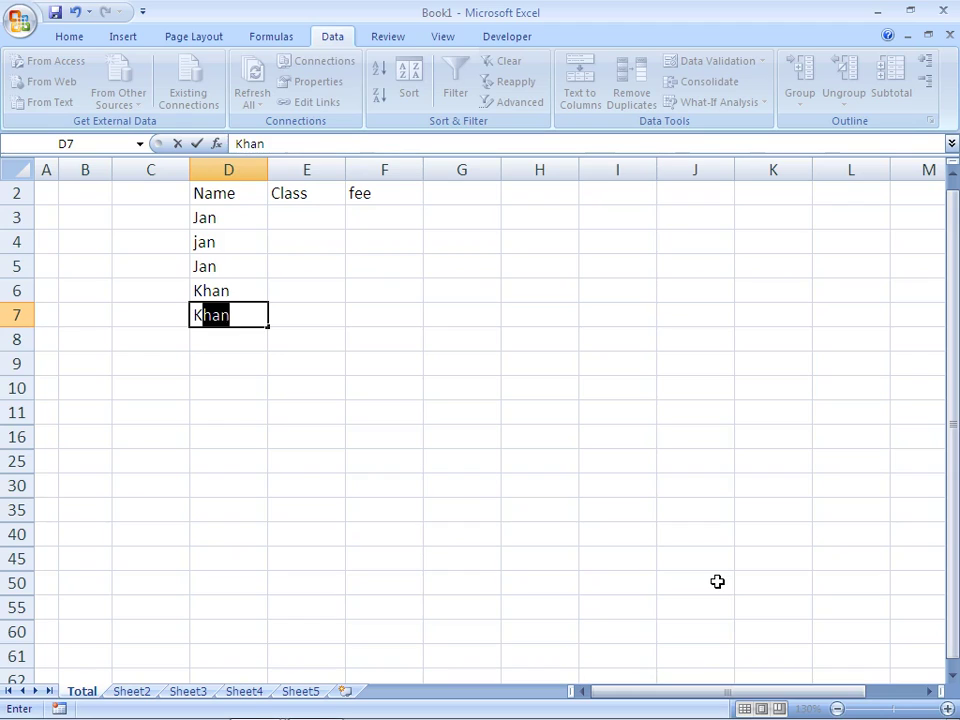
{"action": "key", "text": "Return"}
Step: Remove the duplicates from the names in D3:D7, expanding the selection and comparing columns D, E and F
{"action": "key", "text": "Up"}
{"action": "key", "text": "Up"}
{"action": "key", "text": "Up"}
{"action": "key", "text": "Up"}
{"action": "key", "text": "Up"}
{"action": "key", "text": "shift+Down"}
{"action": "key", "text": "shift+Down"}
{"action": "key", "text": "shift+Down"}
{"action": "key", "text": "shift+Down"}
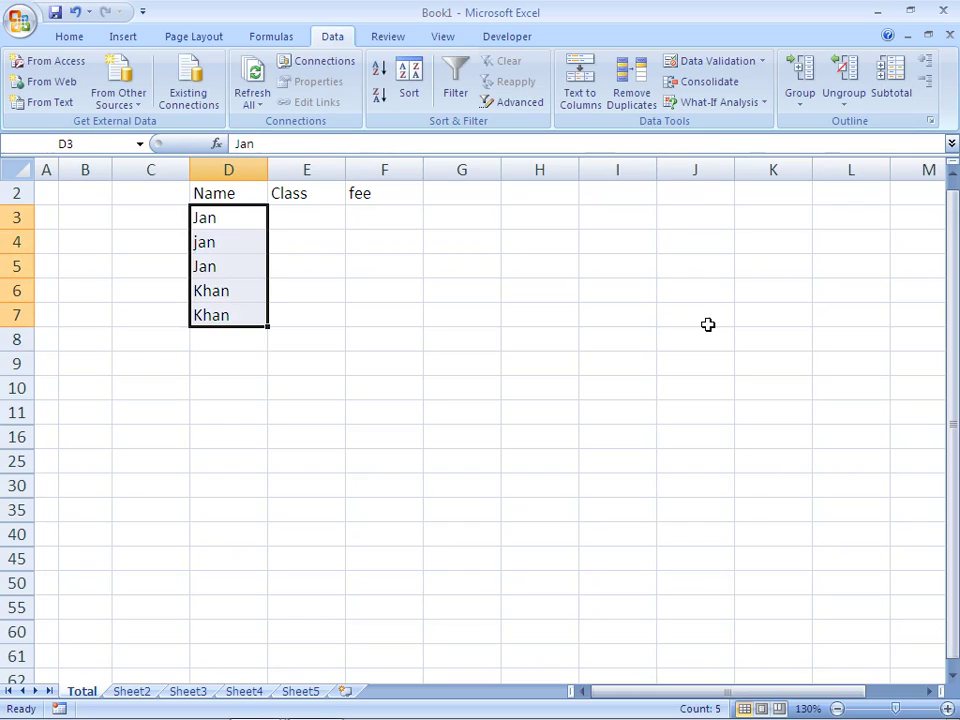
{"action": "left_click", "coordinate": [641, 106]}
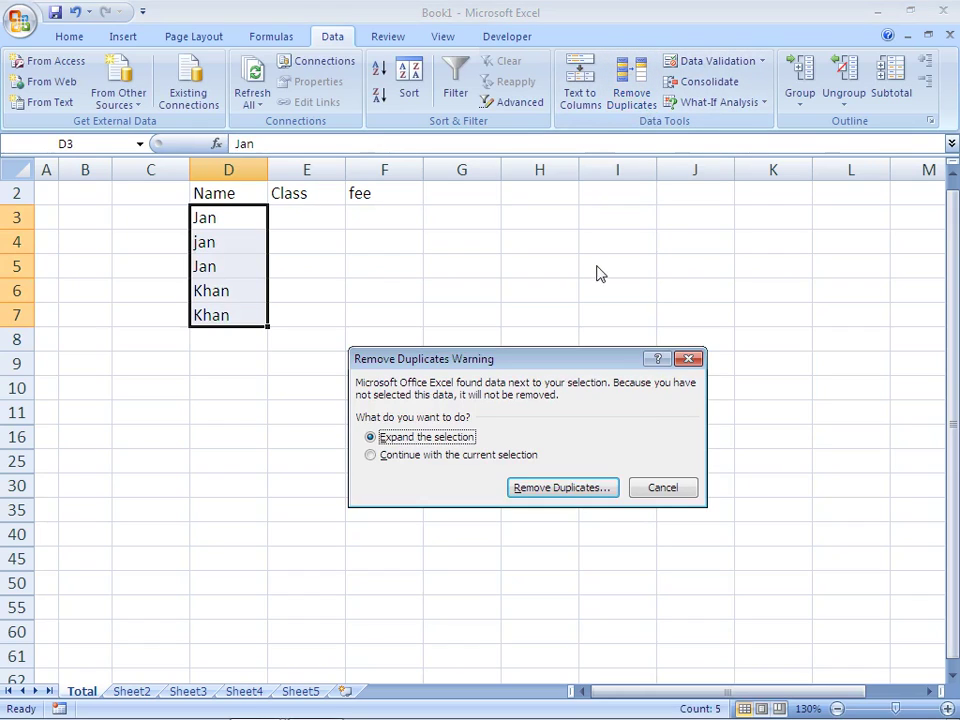
{"action": "left_click", "coordinate": [584, 489]}
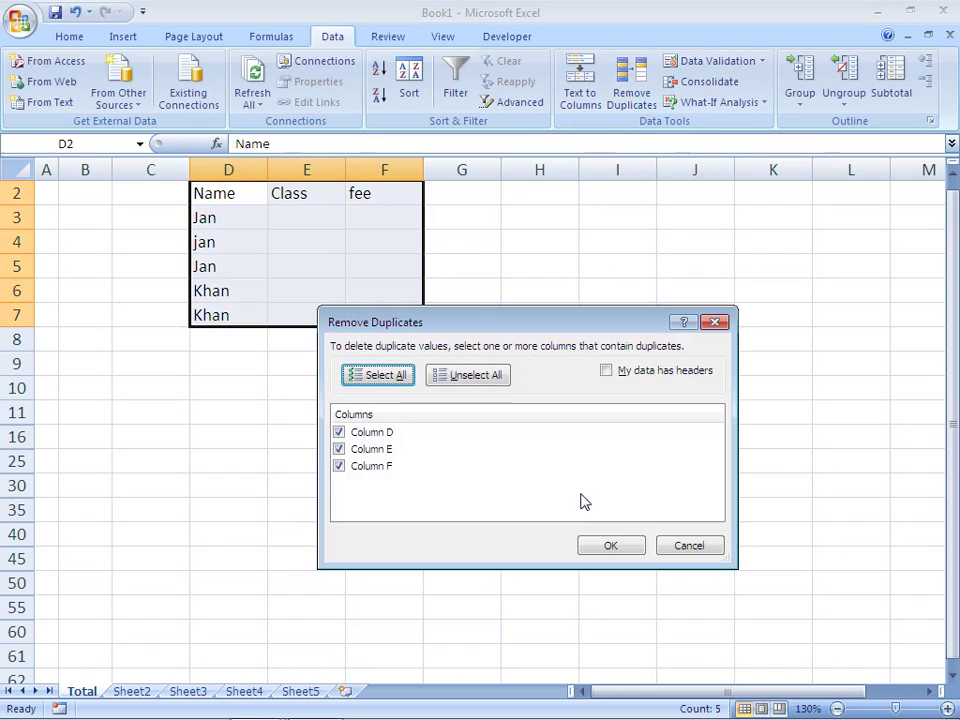
{"action": "left_click", "coordinate": [621, 552]}
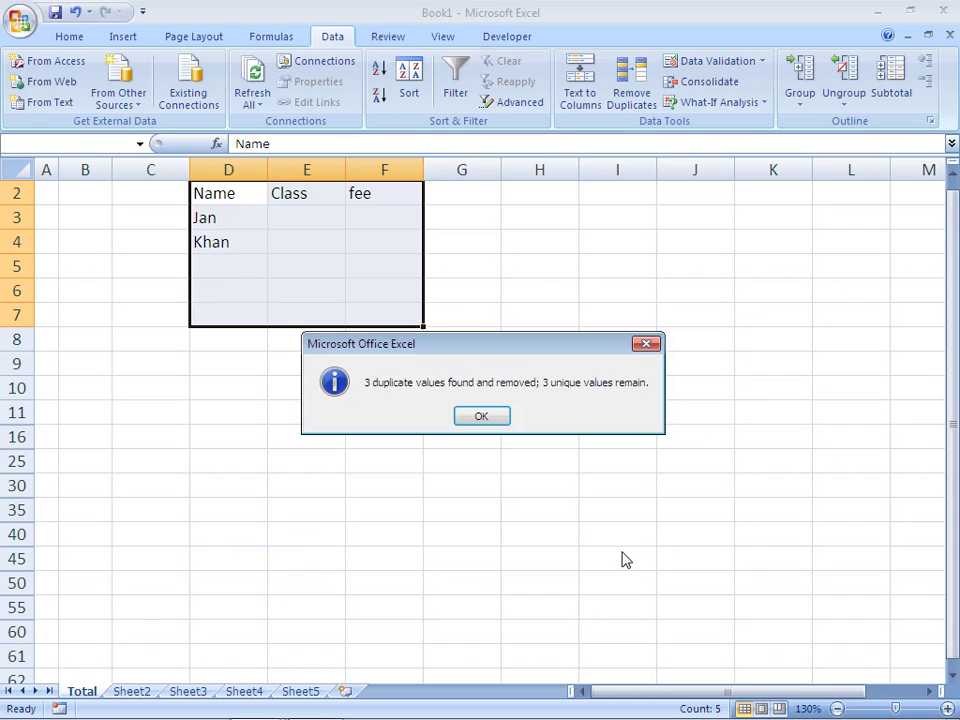
{"action": "left_click", "coordinate": [486, 415]}
{"action": "key", "text": "Up"}
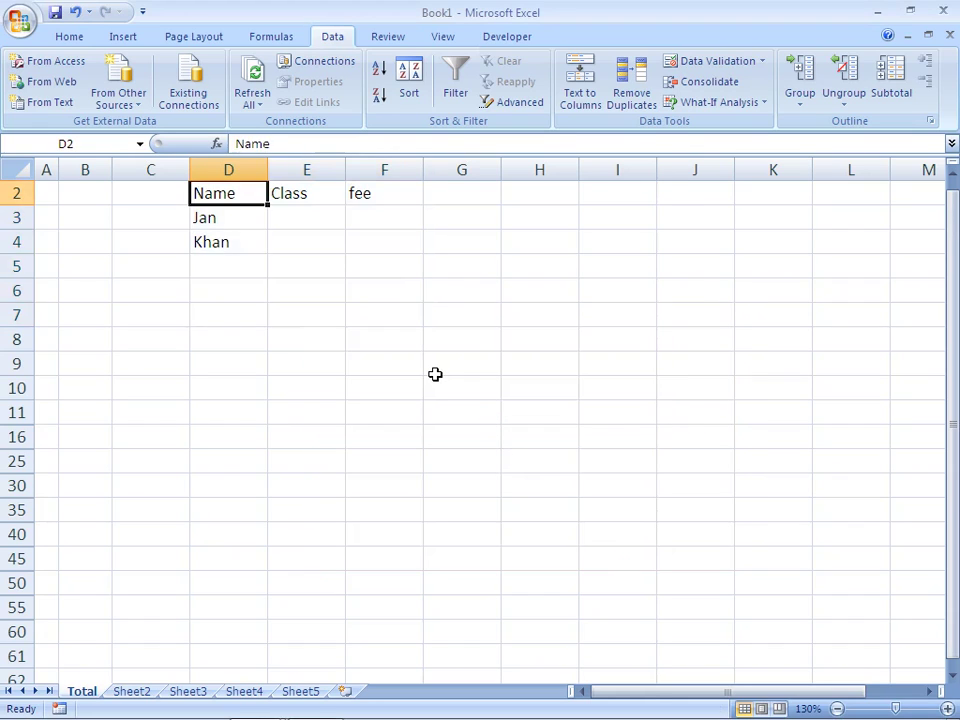
{"action": "scroll", "coordinate": [435, 374], "scroll_direction": "up", "scroll_amount": 1}
{"action": "key", "text": "Down"}
{"action": "key", "text": "Down"}
{"action": "key", "text": "Down"}
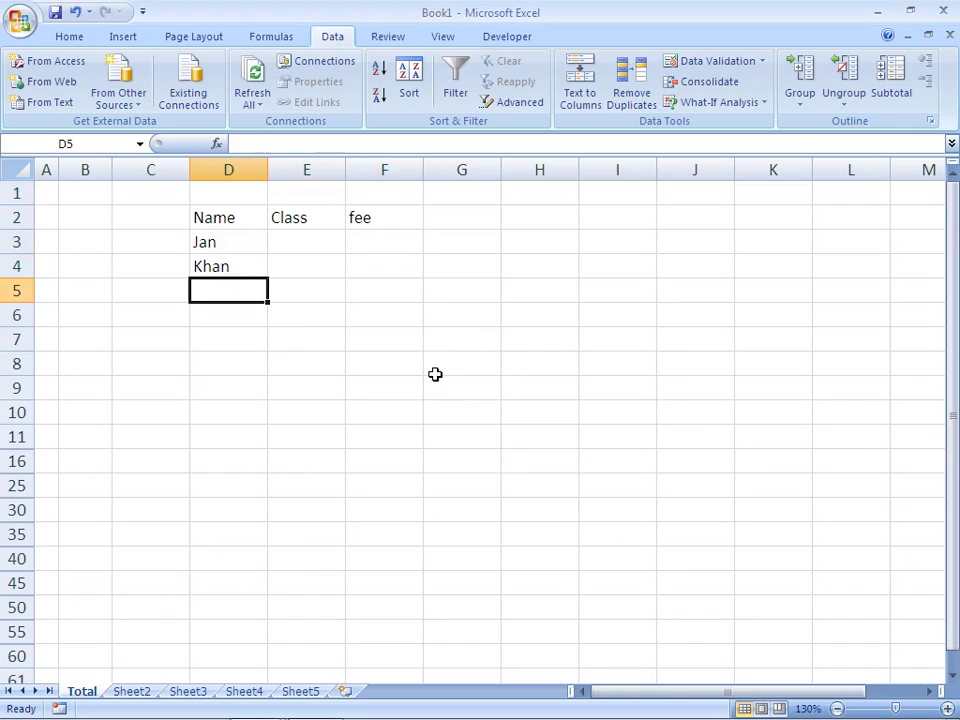
{"action": "key", "text": "Up"}
{"action": "key", "text": "Up"}
{"action": "key", "text": "Down"}
{"action": "key", "text": "Up"}
{"action": "key", "text": "Down"}
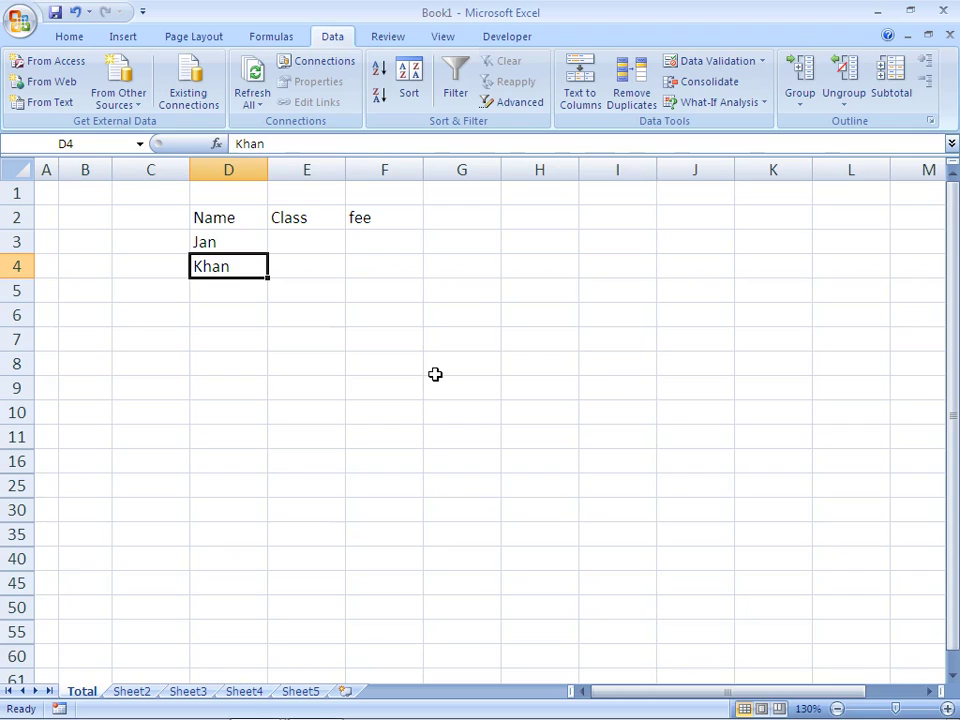
{"action": "key", "text": "Up"}
{"action": "key", "text": "Up"}
{"action": "key", "text": "Down"}
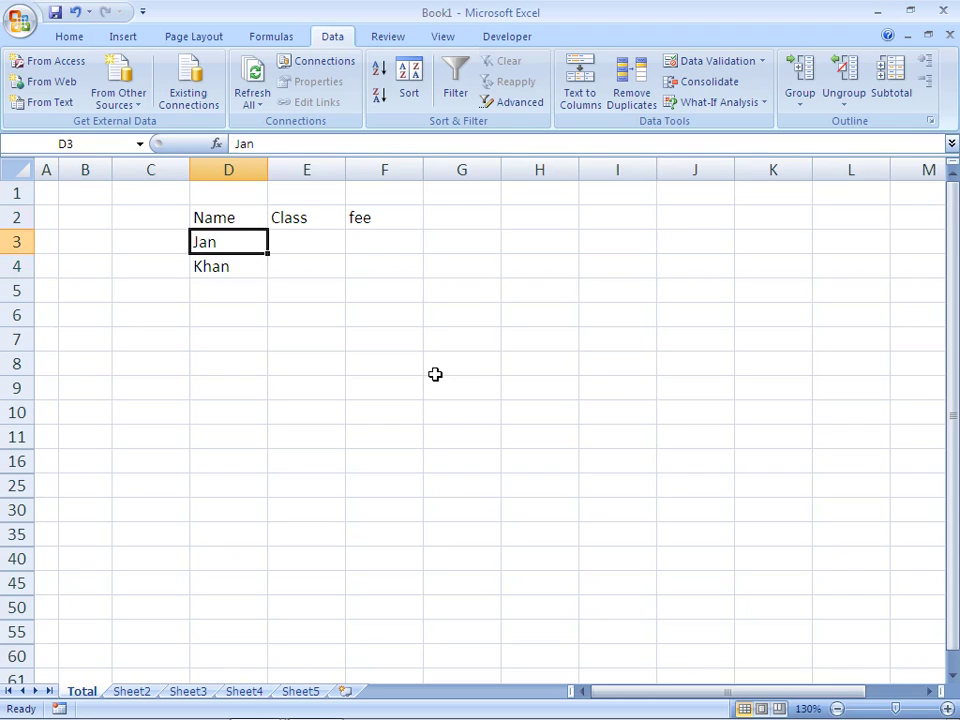
{"action": "key", "text": "Right"}
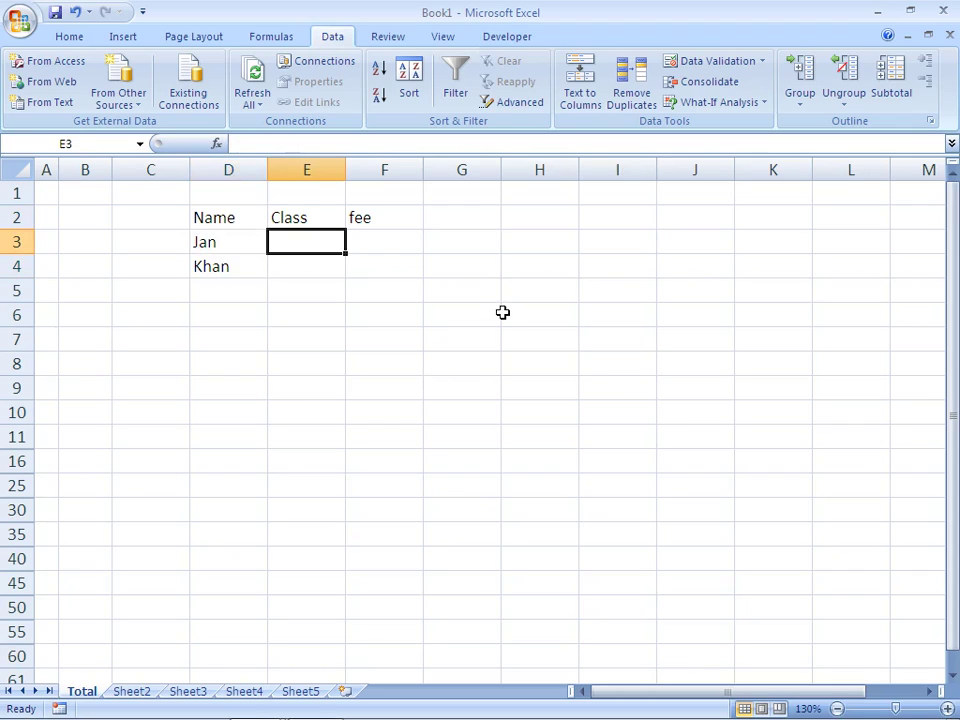
{"action": "left_click", "coordinate": [760, 61]}
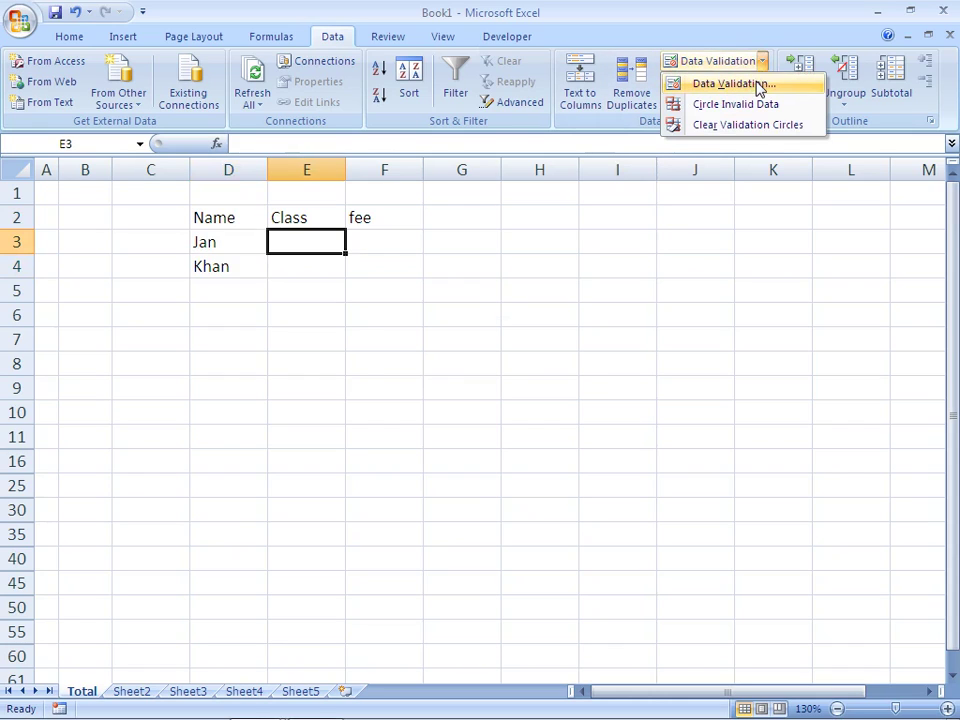
{"action": "left_click", "coordinate": [759, 85]}
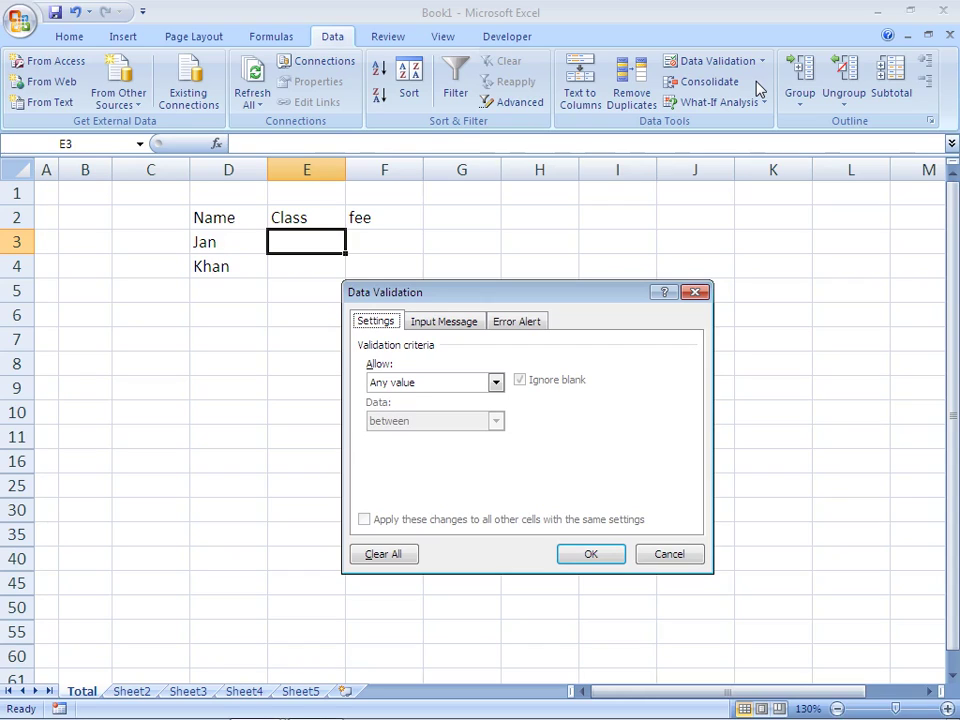
{"action": "key", "text": "Escape"}
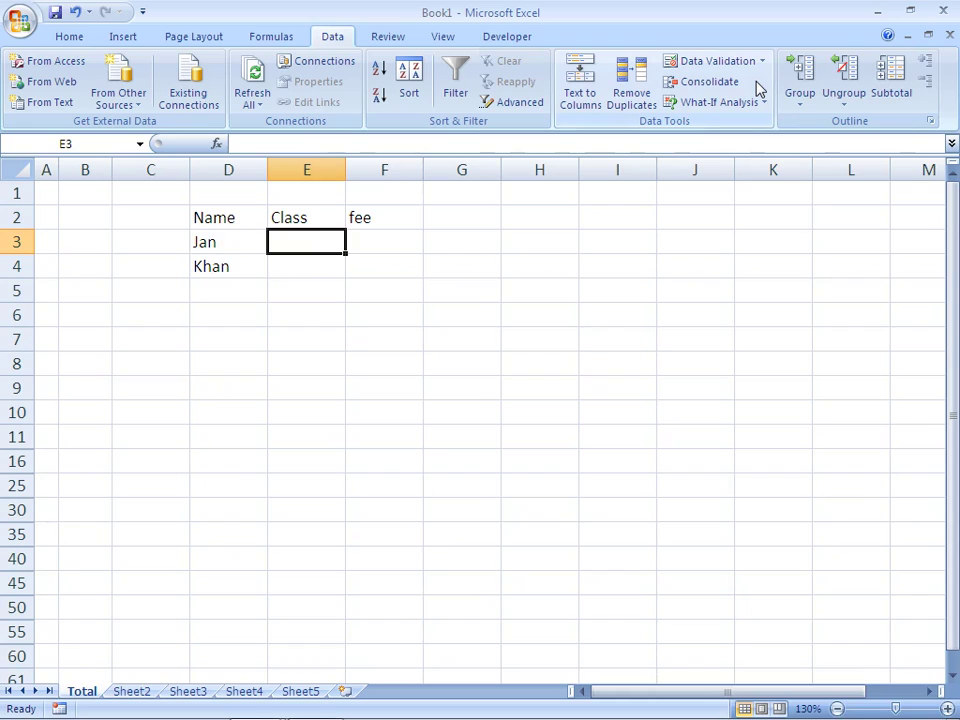
Step: Start a data validation rule for the fee cells F3:F11 that allows only whole numbers
{"action": "key", "text": "Right"}
{"action": "key", "text": "shift+Down"}
{"action": "key", "text": "shift+Down"}
{"action": "key", "text": "shift+Down"}
{"action": "key", "text": "shift+Down"}
{"action": "key", "text": "shift+Down"}
{"action": "key", "text": "shift+Down"}
{"action": "key", "text": "shift+Down"}
{"action": "key", "text": "shift+Down"}
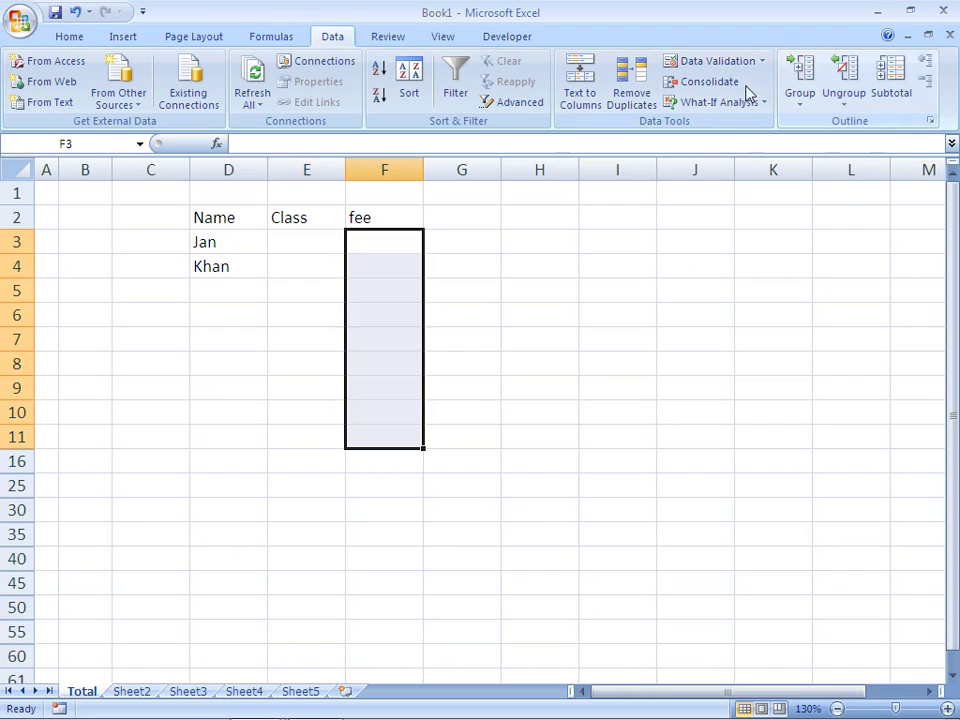
{"action": "left_click", "coordinate": [698, 64]}
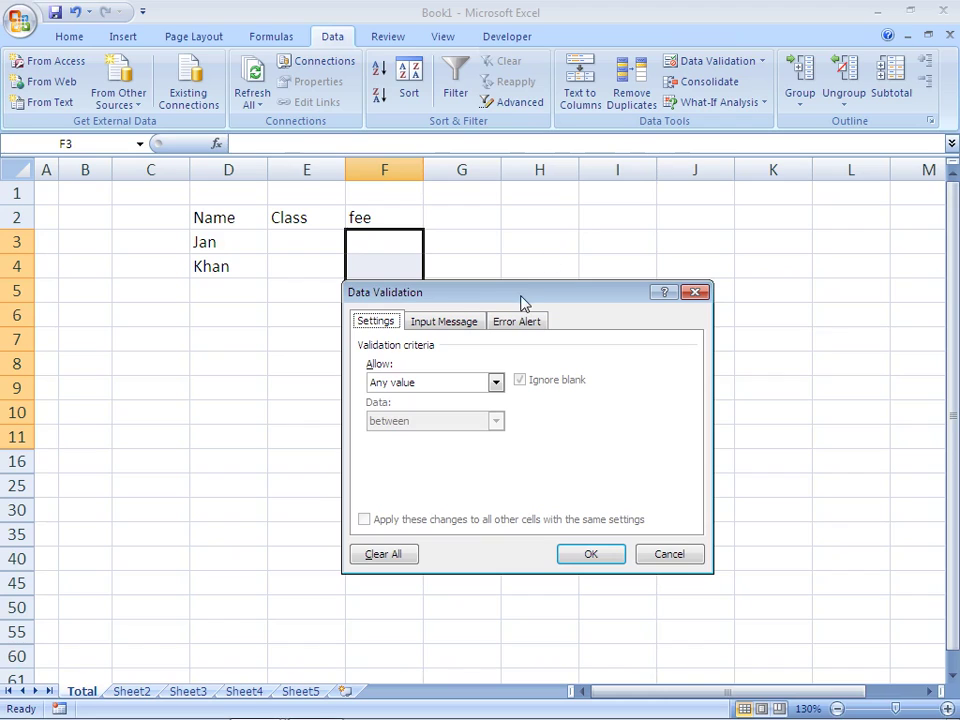
{"action": "left_click_drag", "start_coordinate": [521, 295], "coordinate": [671, 221]}
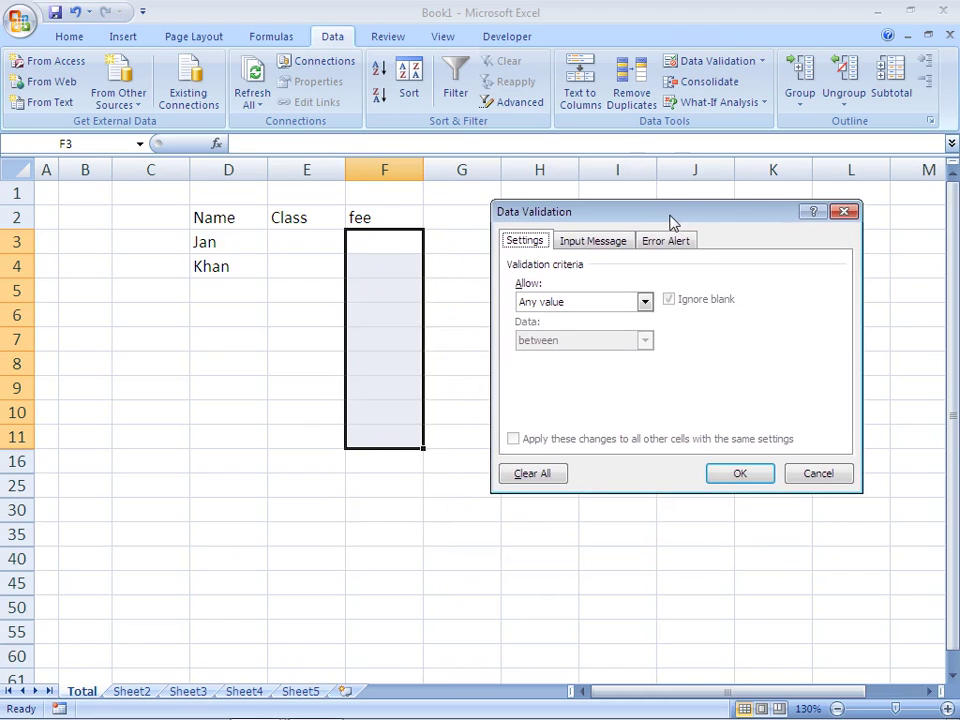
{"action": "left_click", "coordinate": [643, 304]}
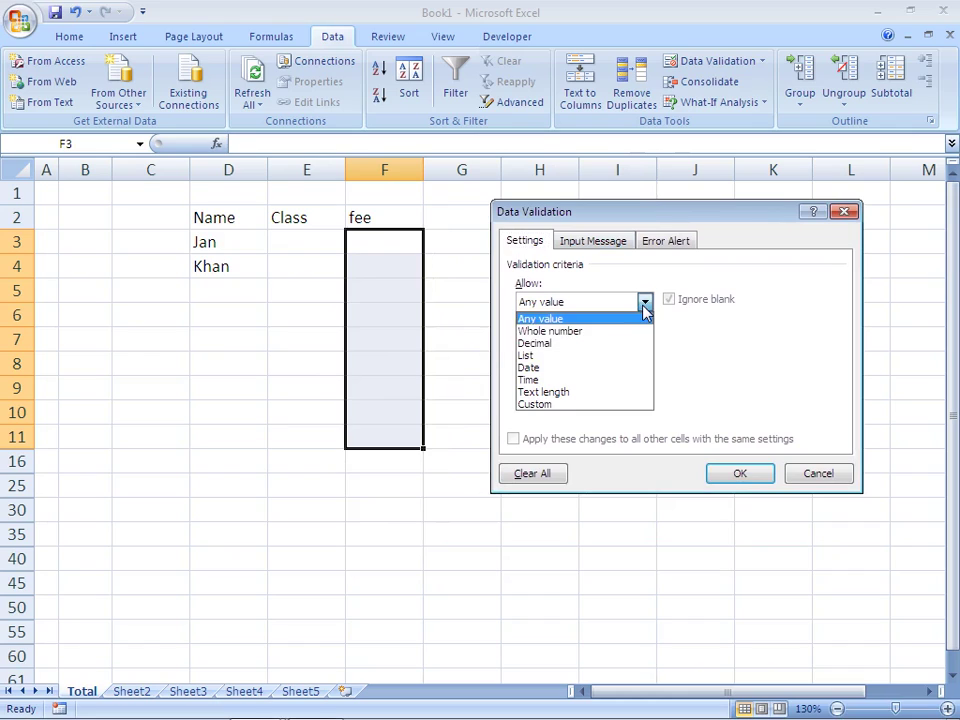
{"action": "left_click", "coordinate": [580, 331]}
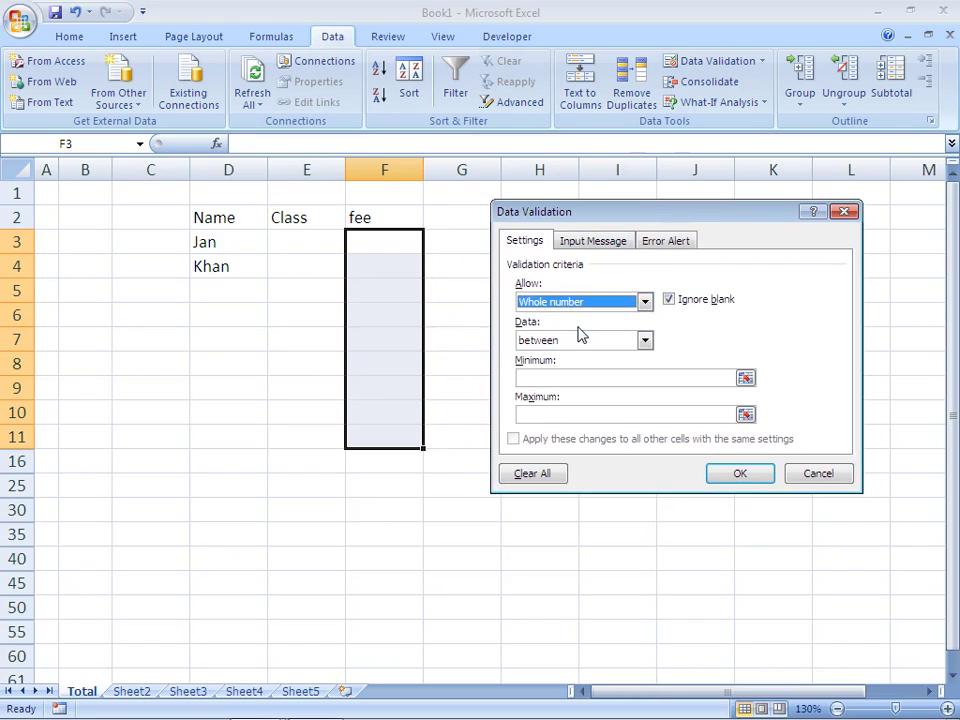
Step: Set the validation rule's minimum to 100 and its maximum to 500, and apply it
{"action": "left_click", "coordinate": [594, 378]}
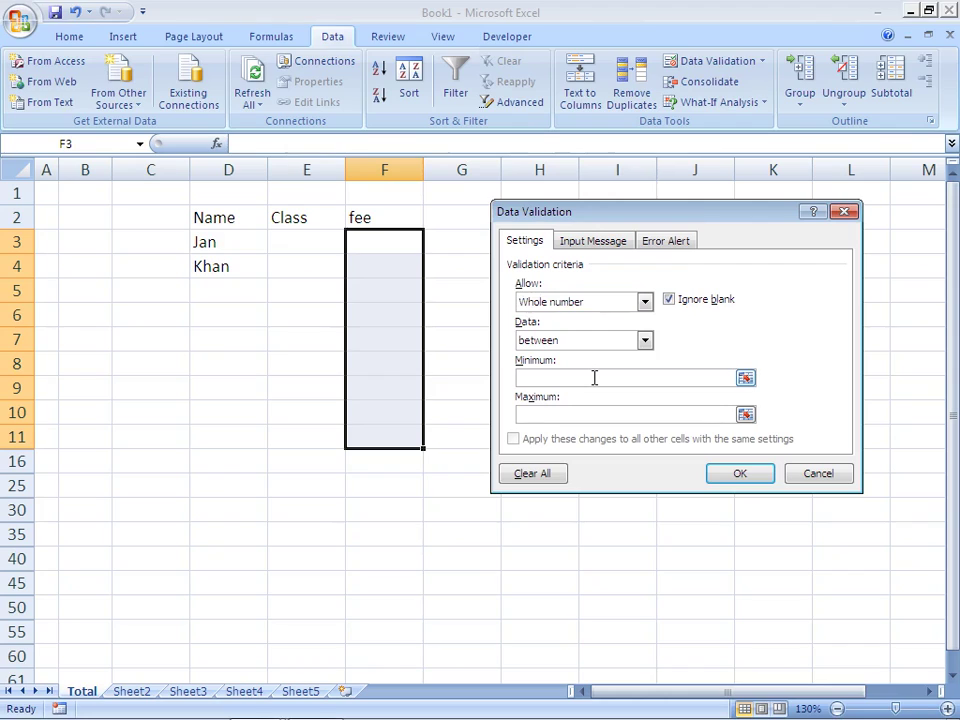
{"action": "type", "text": "100"}
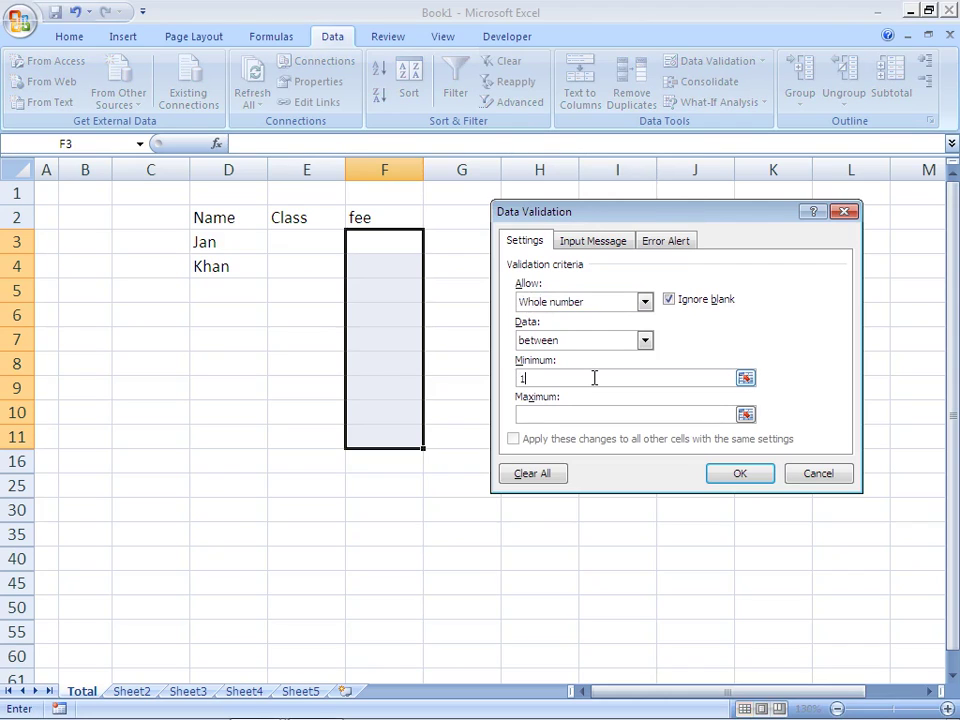
{"action": "left_click", "coordinate": [586, 415]}
{"action": "type", "text": "500"}
{"action": "left_click", "coordinate": [714, 474]}
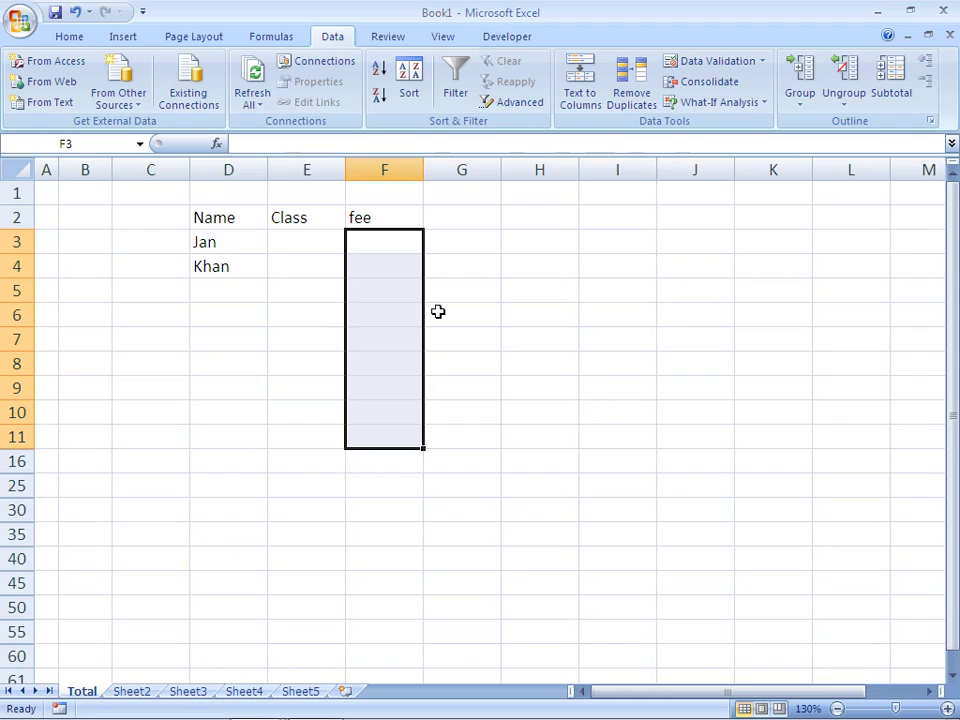
Step: Enter a fee of 100 in F3
{"action": "left_click", "coordinate": [366, 251]}
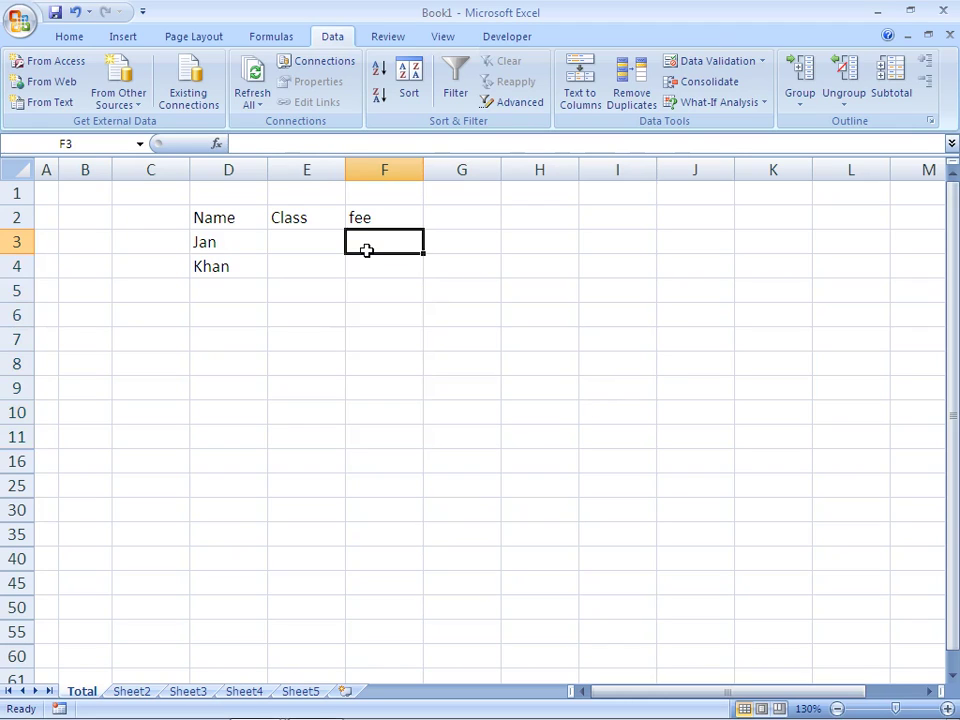
{"action": "type", "text": "100"}
{"action": "key", "text": "Return"}
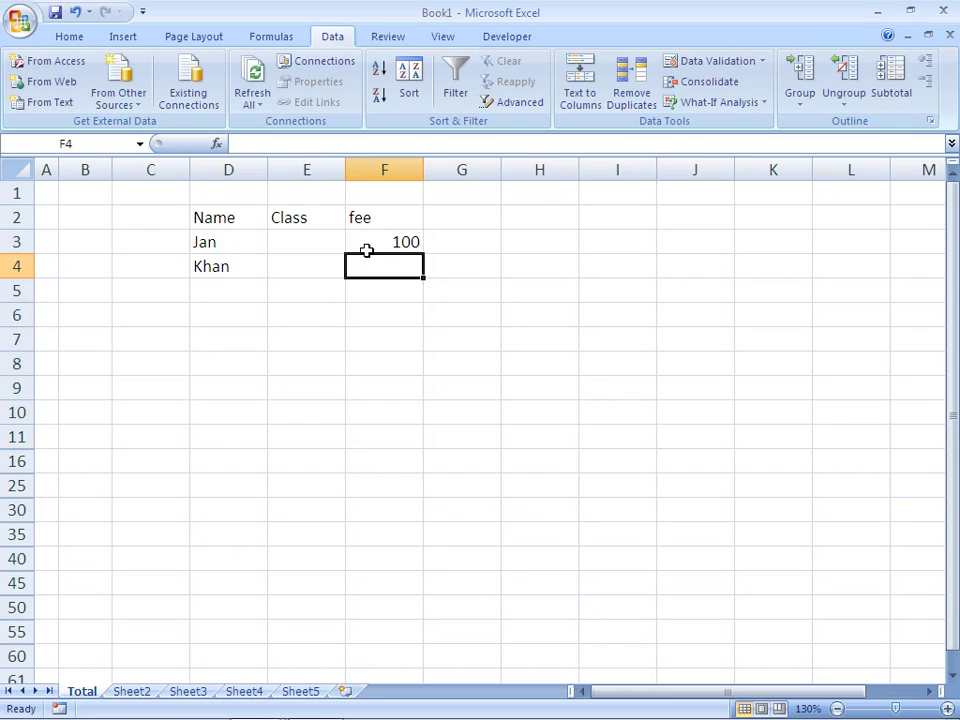
Step: Try a fee of 99 in F4, and replace it with 500
{"action": "type", "text": "99"}
{"action": "key", "text": "Return"}
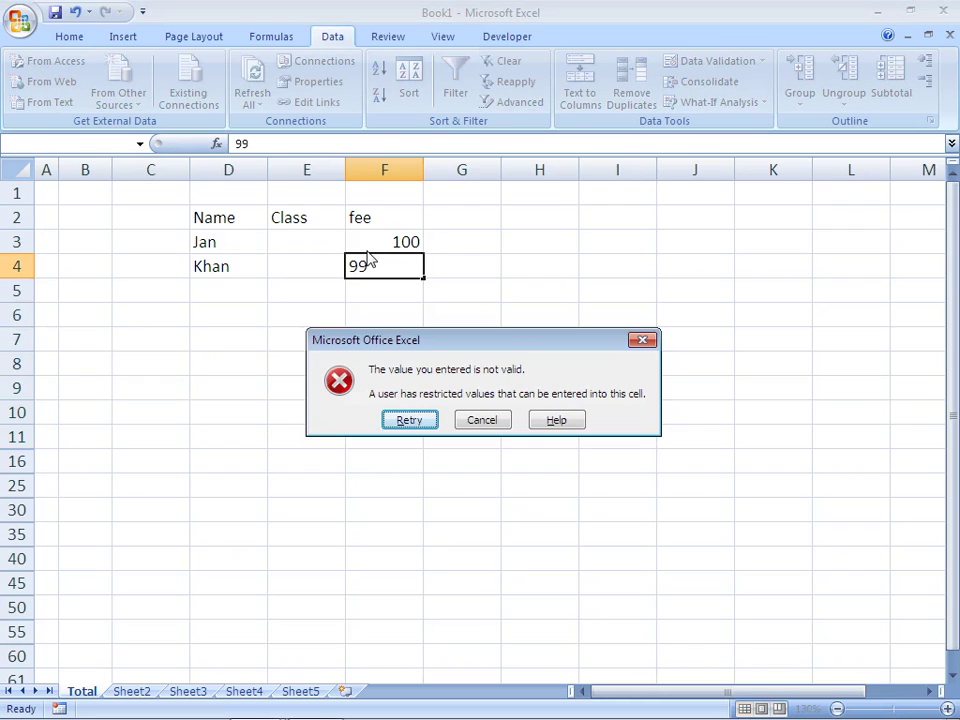
{"action": "key", "text": "Return"}
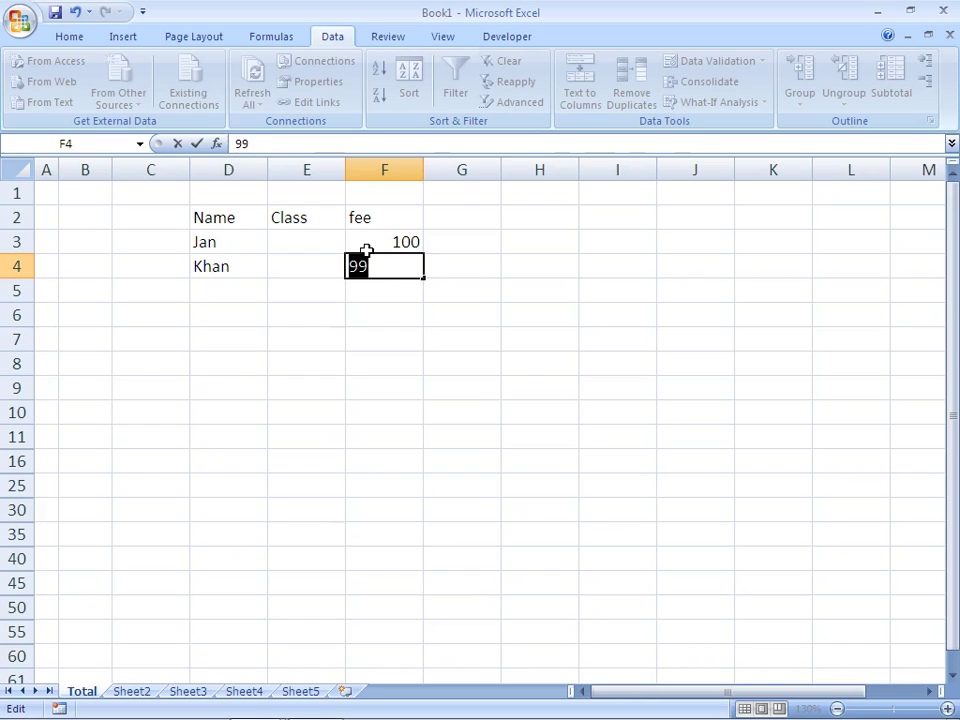
{"action": "type", "text": "500"}
{"action": "key", "text": "Return"}
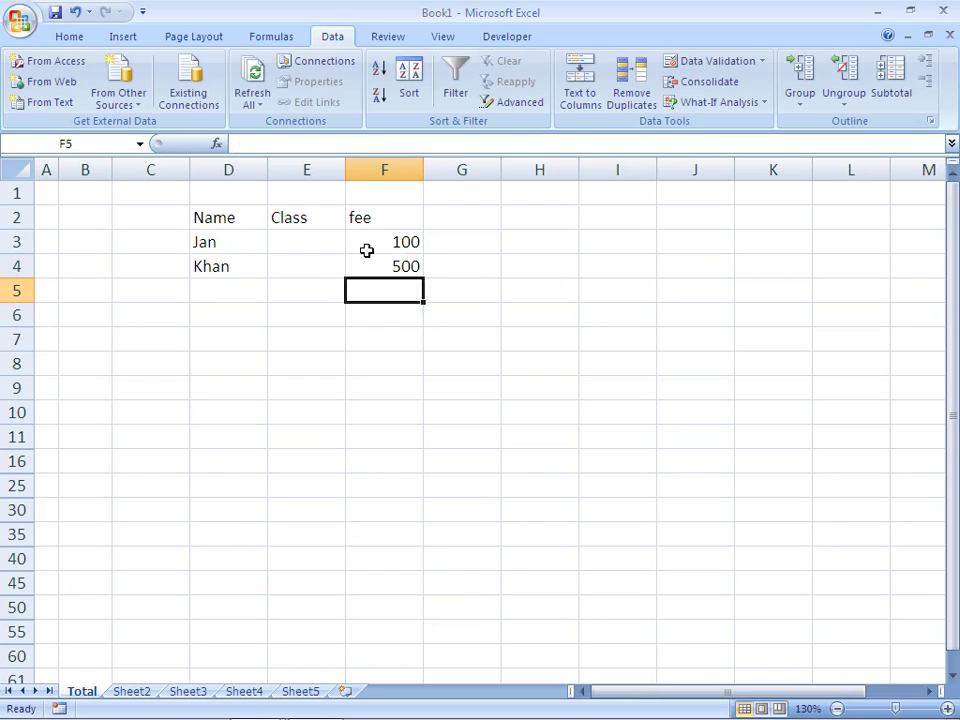
Step: Try to enter a fee of 501 in F5, and abandon the entry
{"action": "type", "text": "501"}
{"action": "key", "text": "Return"}
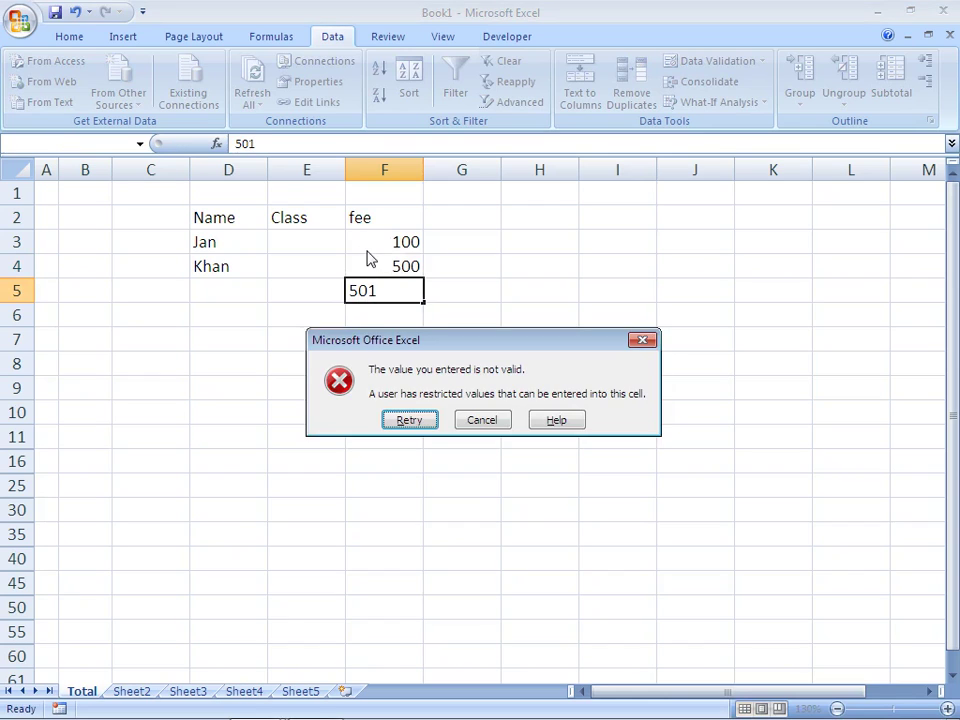
{"action": "key", "text": "Return"}
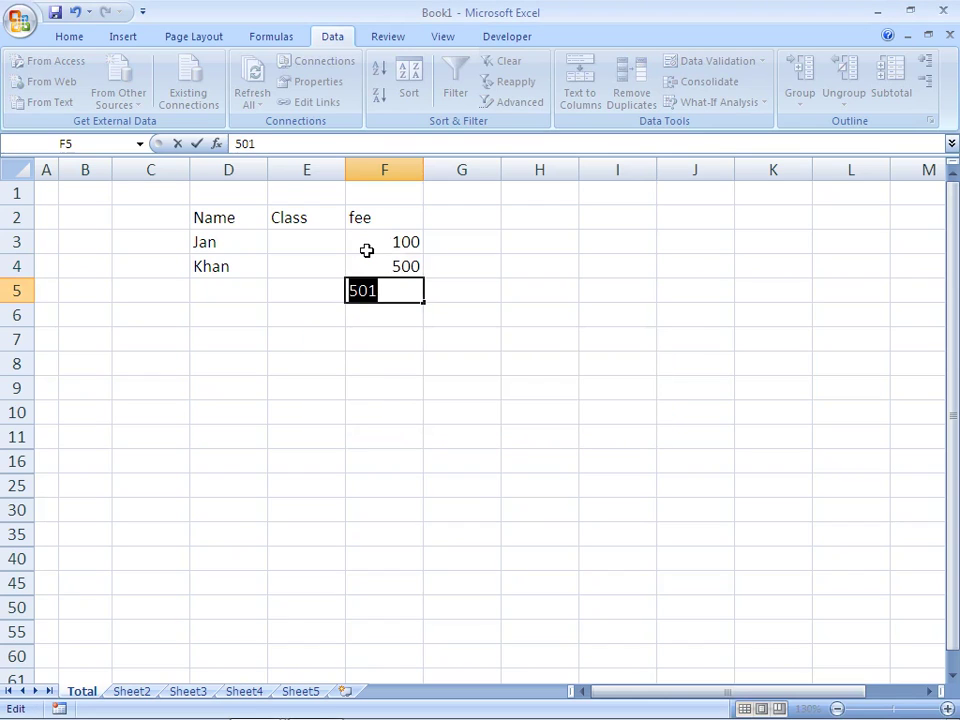
{"action": "key", "text": "Escape"}
{"action": "key", "text": "Left"}
{"action": "key", "text": "Right"}
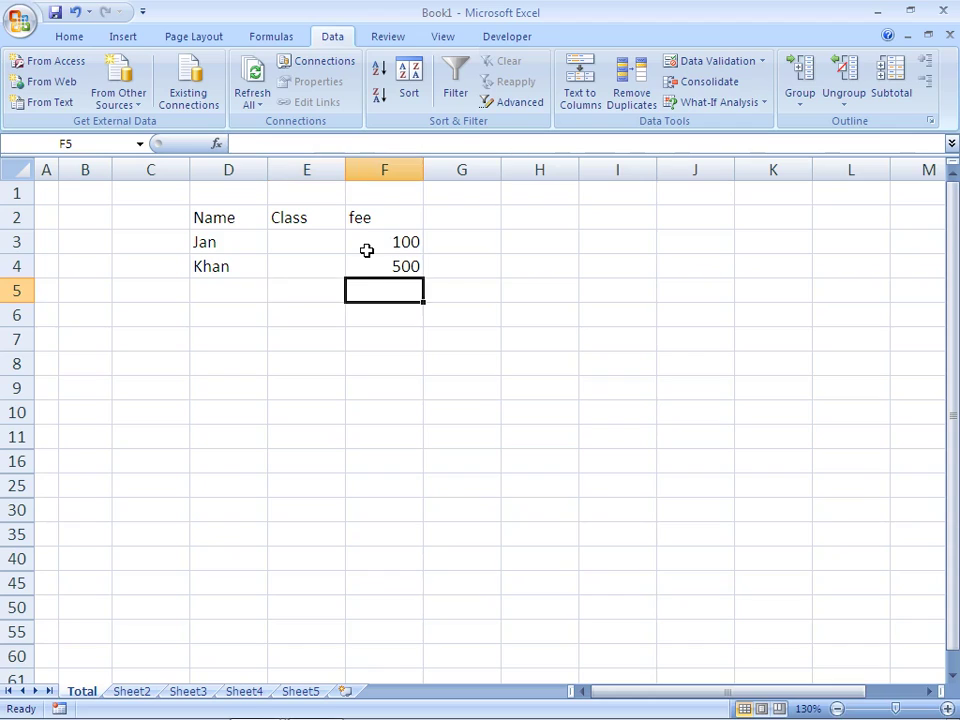
{"action": "left_click", "coordinate": [367, 251]}
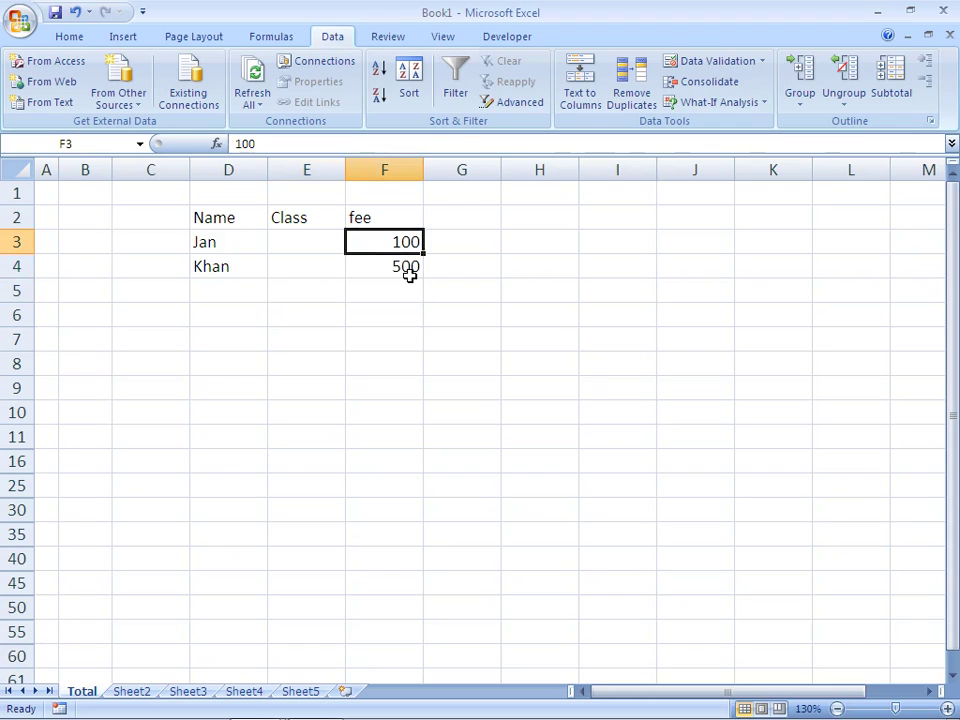
{"action": "left_click", "coordinate": [469, 244]}
{"action": "key", "text": "Left"}
{"action": "key", "text": "Left"}
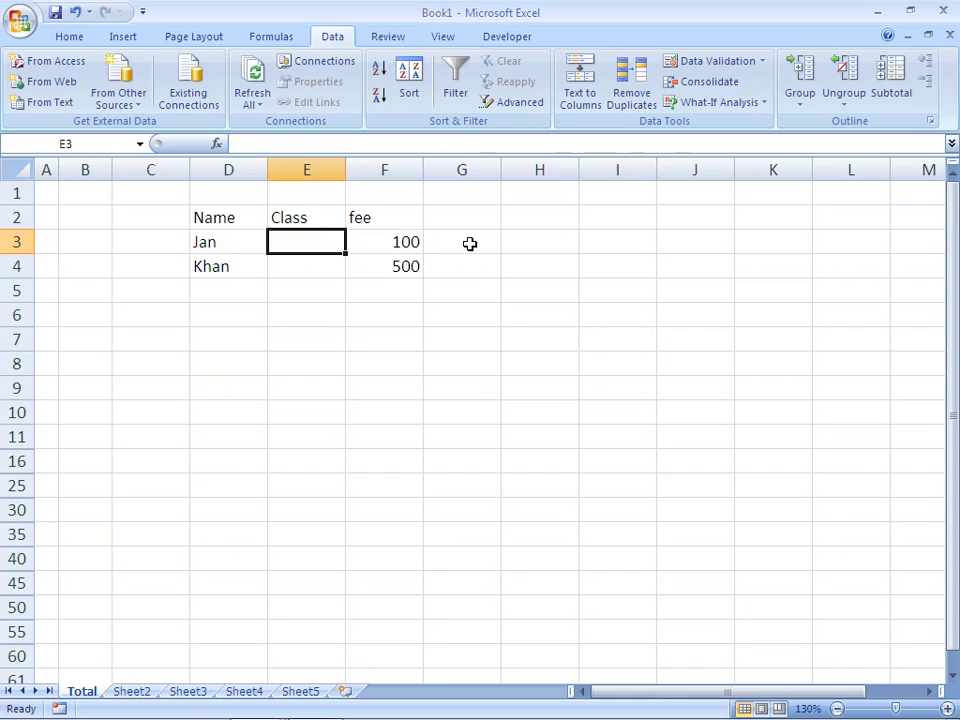
{"action": "key", "text": "Down"}
{"action": "key", "text": "Down"}
{"action": "key", "text": "Down"}
{"action": "key", "text": "Up"}
{"action": "key", "text": "Up"}
{"action": "key", "text": "Up"}
{"action": "key", "text": "Down"}
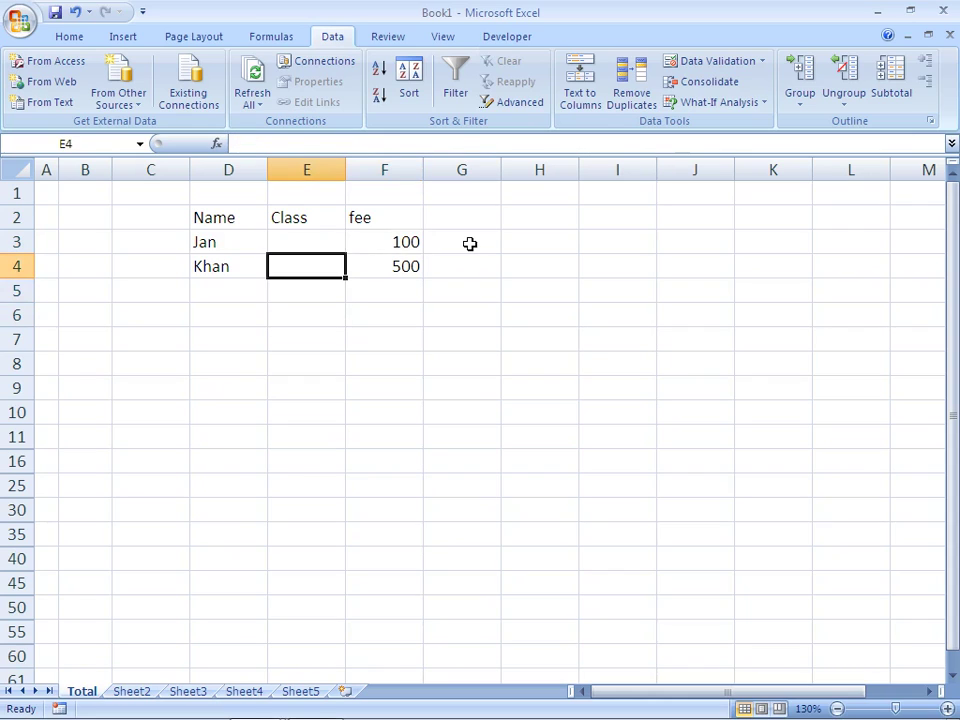
{"action": "key", "text": "shift+Down"}
{"action": "key", "text": "shift+Down"}
{"action": "key", "text": "shift+Down"}
{"action": "key", "text": "shift+Down"}
{"action": "key", "text": "shift+Down"}
{"action": "key", "text": "shift+Down"}
{"action": "key", "text": "shift+Down"}
{"action": "key", "text": "shift+Down"}
{"action": "key", "text": "shift+Down"}
{"action": "key", "text": "shift+Down"}
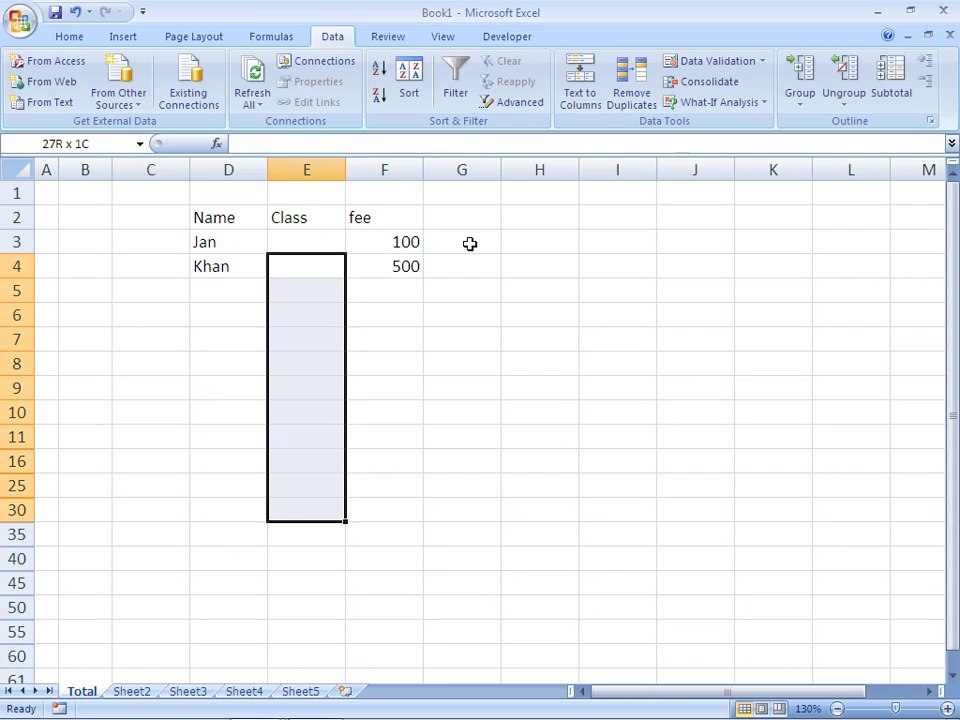
Step: Start a data validation rule for the class cells E3:E25 that restricts entries by text length
{"action": "key", "text": "Up"}
{"action": "key", "text": "shift+Down"}
{"action": "key", "text": "shift+Down"}
{"action": "key", "text": "shift+Down"}
{"action": "key", "text": "shift+Down"}
{"action": "key", "text": "shift+Down"}
{"action": "key", "text": "shift+Down"}
{"action": "key", "text": "shift+Down"}
{"action": "key", "text": "shift+Down"}
{"action": "key", "text": "shift+Down"}
{"action": "key", "text": "shift+Down"}
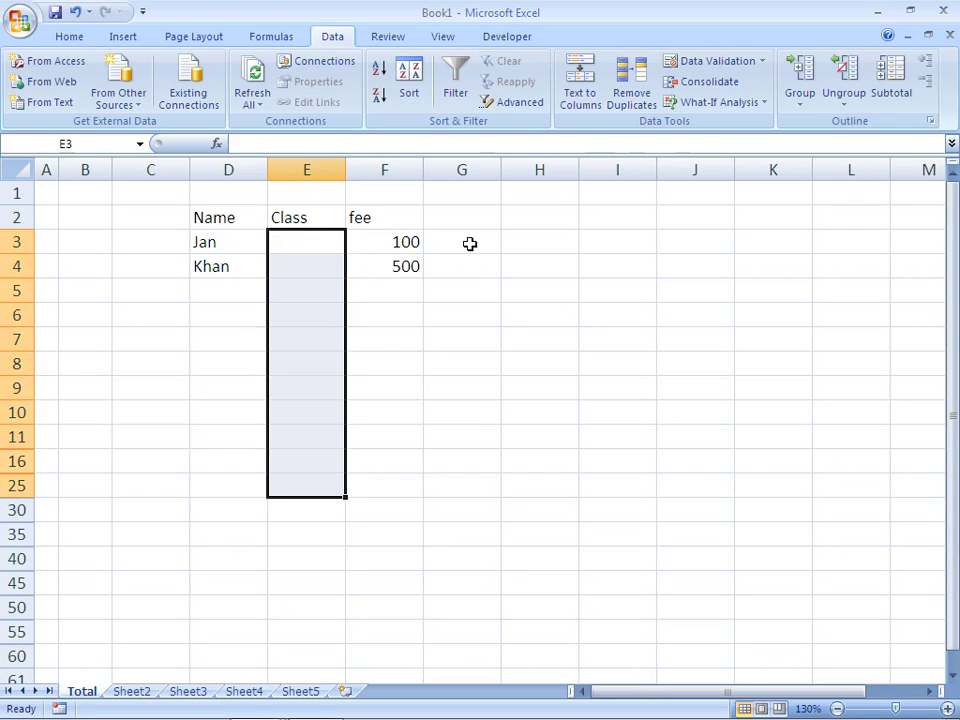
{"action": "left_click", "coordinate": [764, 62]}
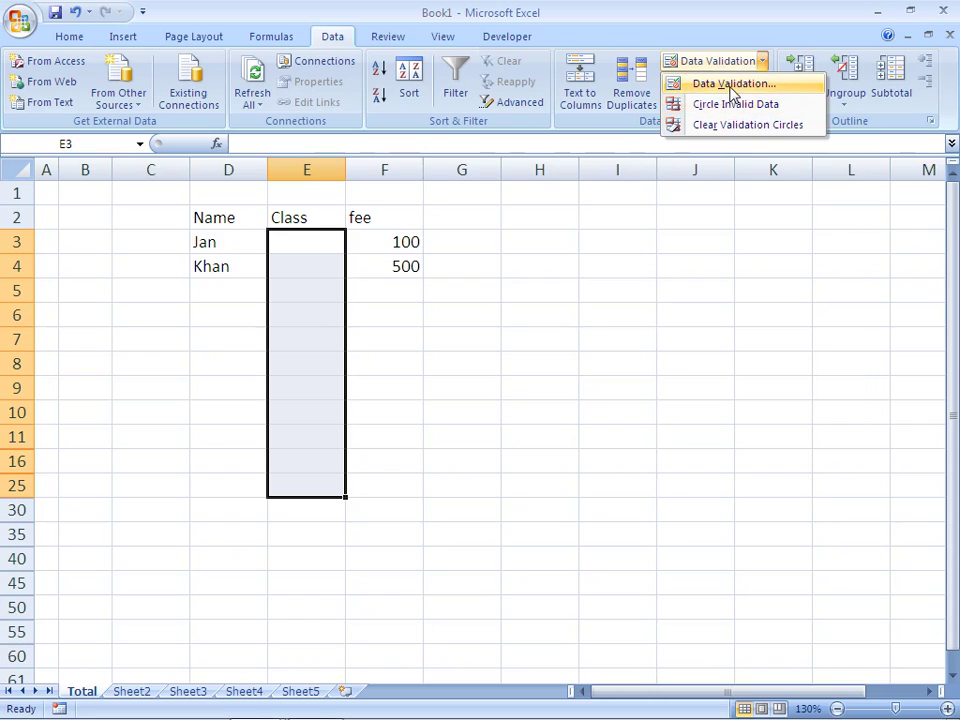
{"action": "left_click", "coordinate": [731, 88]}
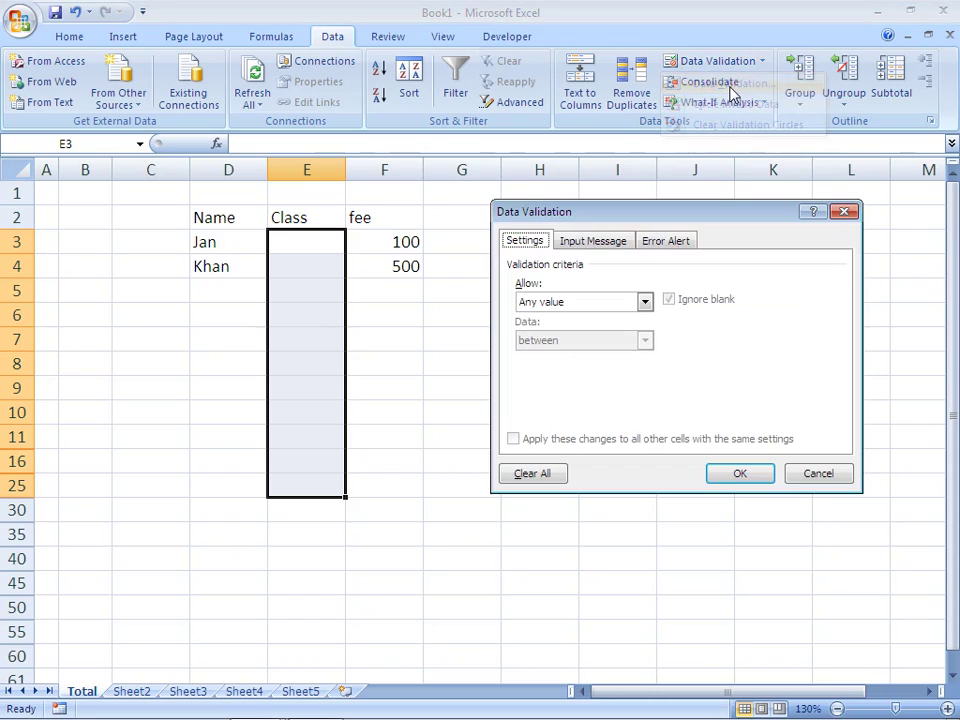
{"action": "left_click", "coordinate": [644, 302]}
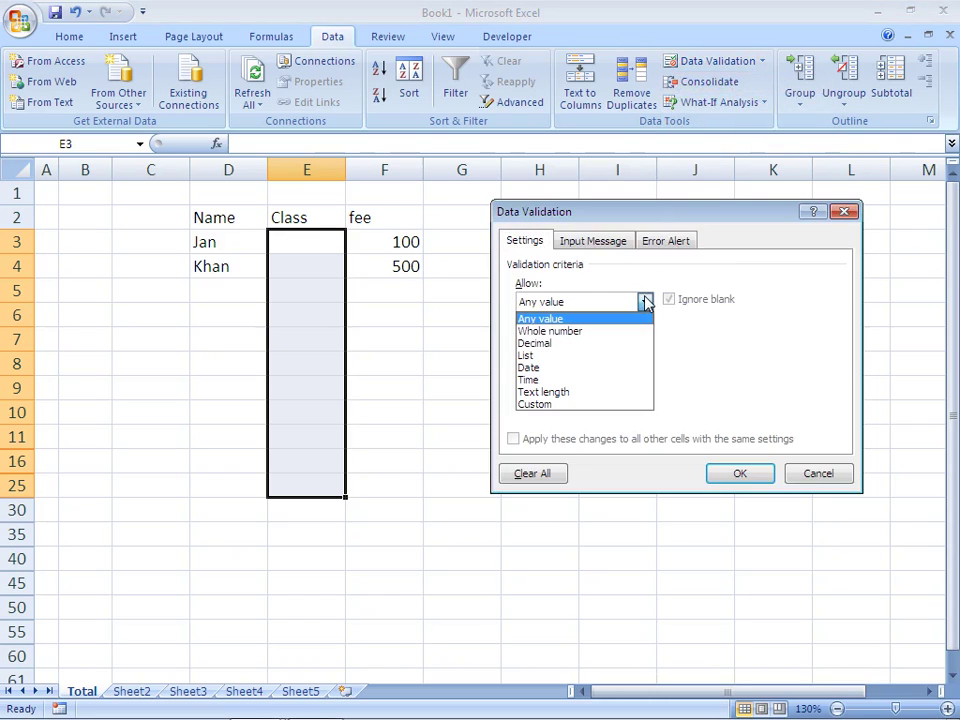
{"action": "left_click", "coordinate": [598, 392]}
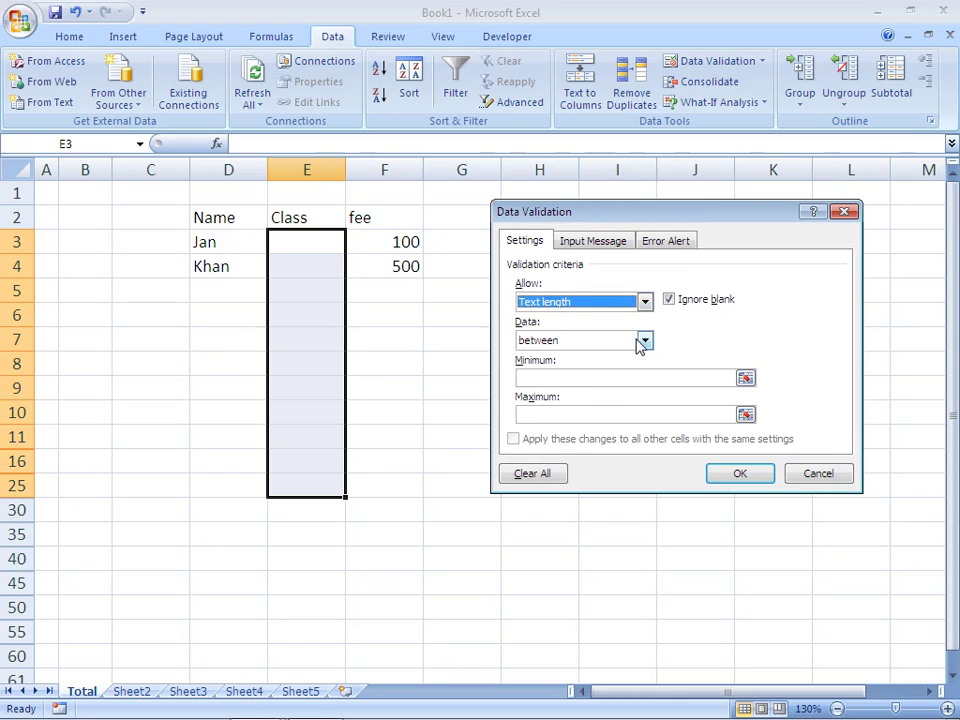
Step: Set the validation rule to require a text length equal to 5, and apply it
{"action": "left_click", "coordinate": [644, 341]}
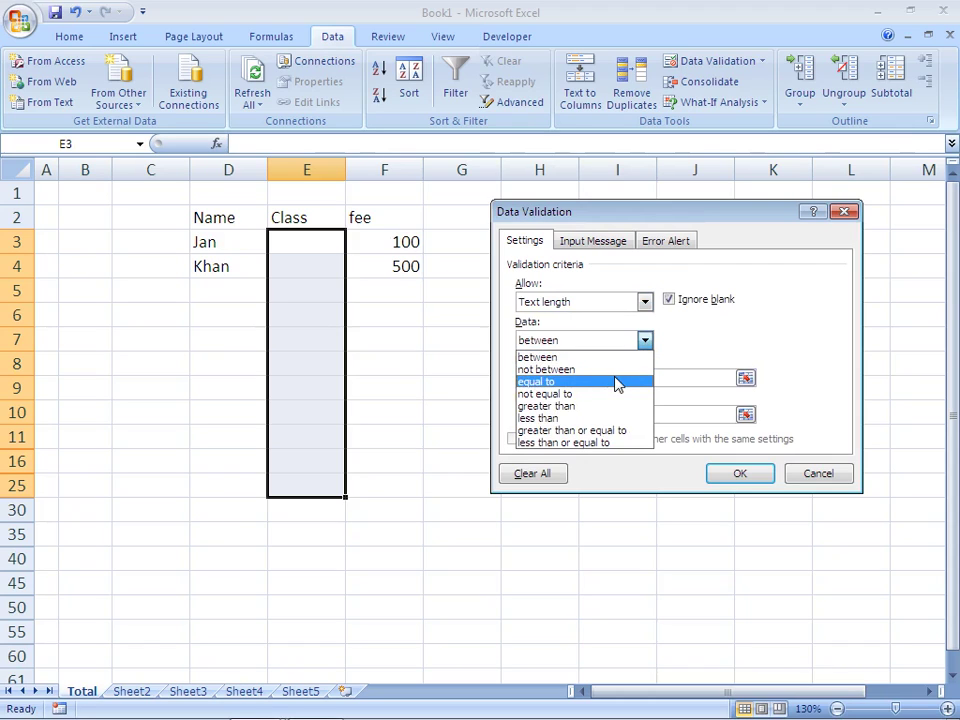
{"action": "left_click", "coordinate": [617, 382]}
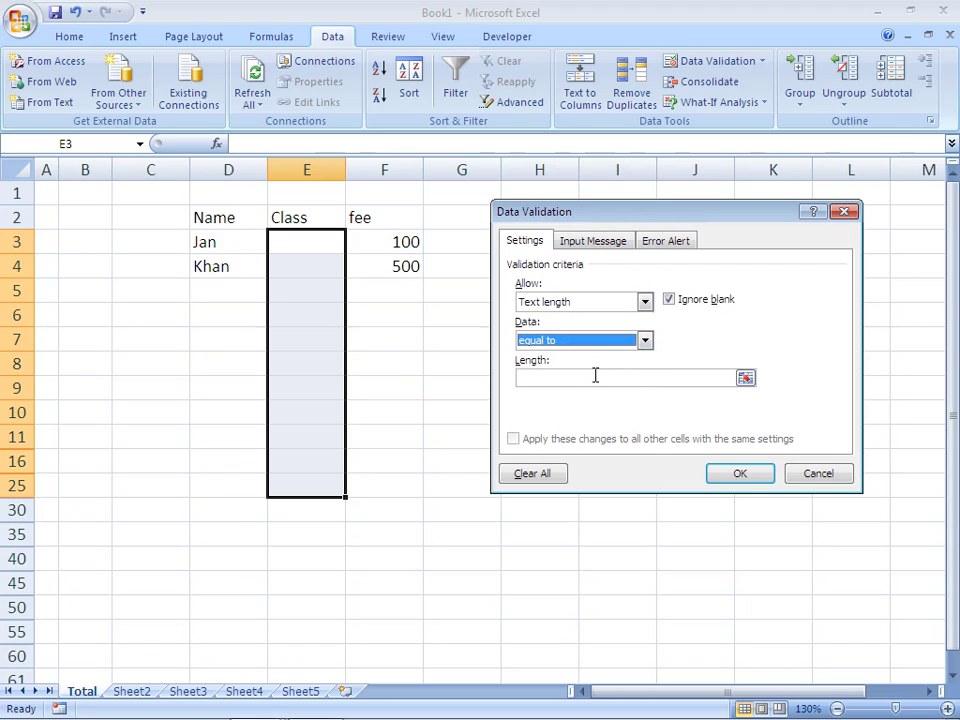
{"action": "left_click", "coordinate": [595, 376]}
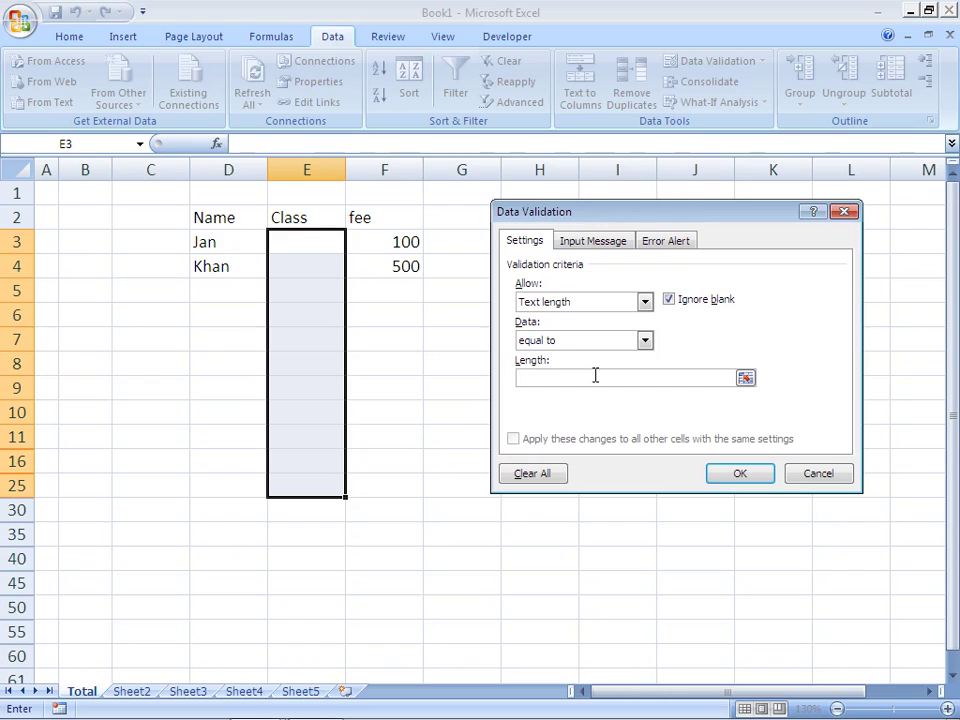
{"action": "type", "text": "5"}
{"action": "left_click", "coordinate": [732, 474]}
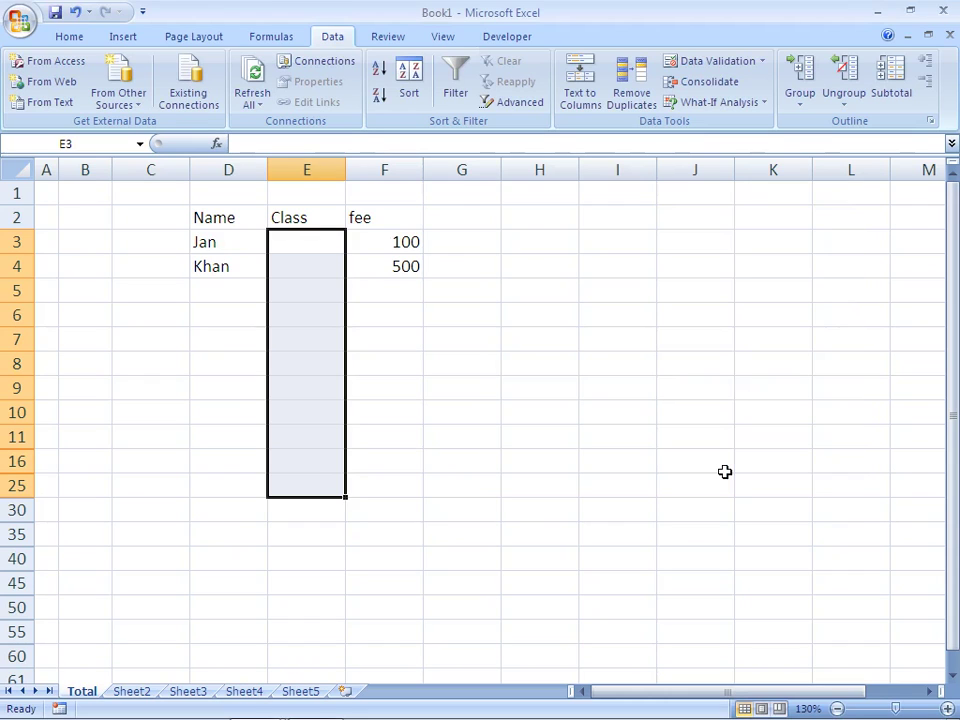
Step: Try the six-character texts aasssd and asassd as the class in E3
{"action": "key", "text": "Up"}
{"action": "key", "text": "Down"}
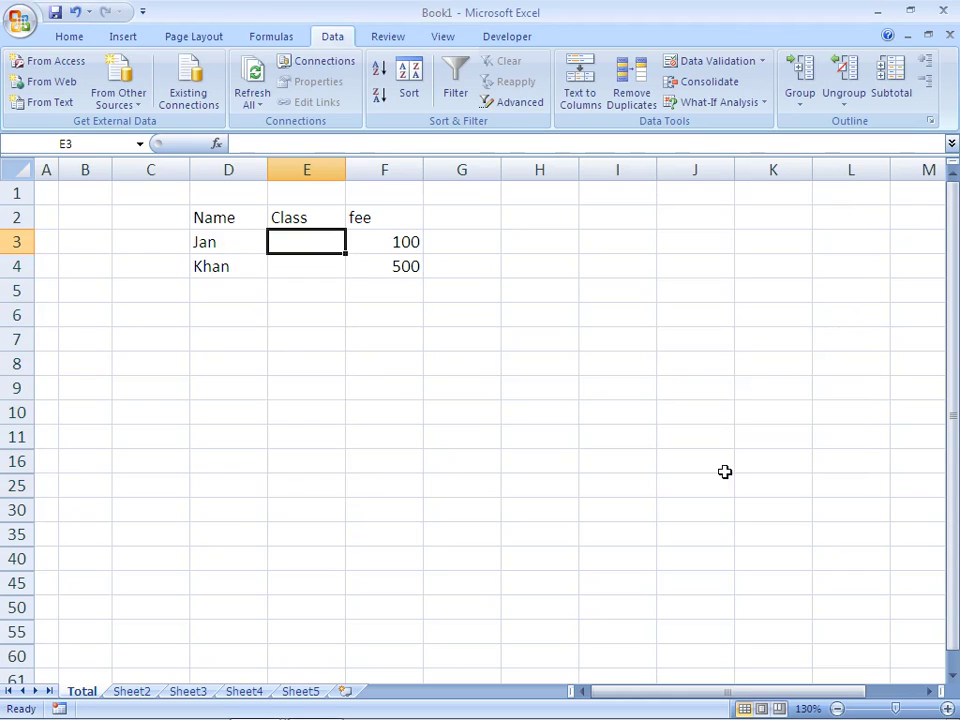
{"action": "type", "text": "aass"}
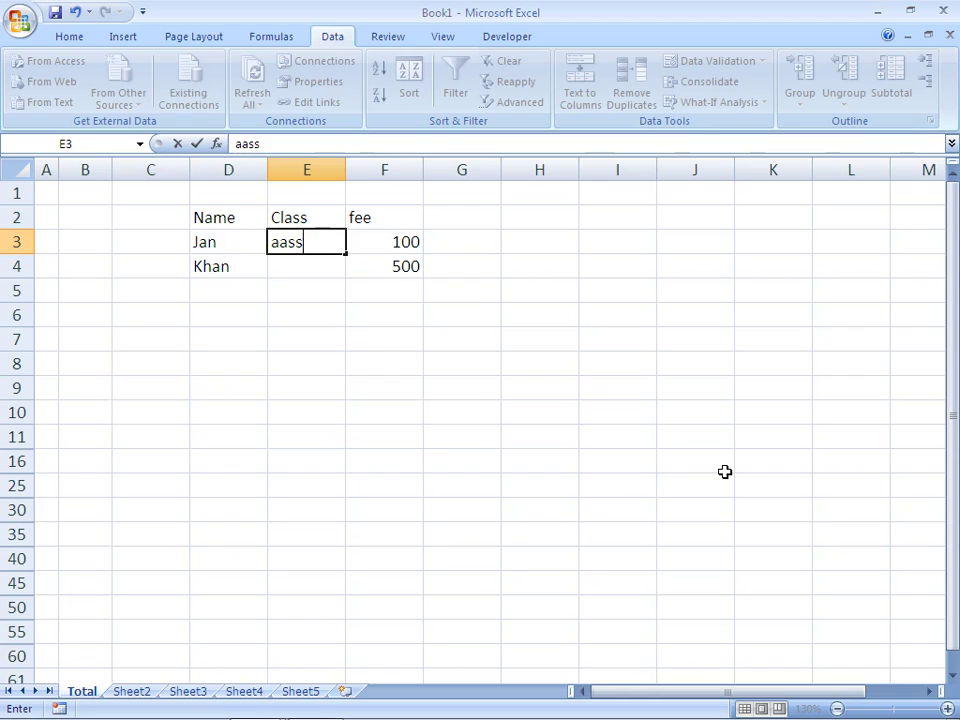
{"action": "type", "text": "sd"}
{"action": "key", "text": "Return"}
{"action": "key", "text": "Return"}
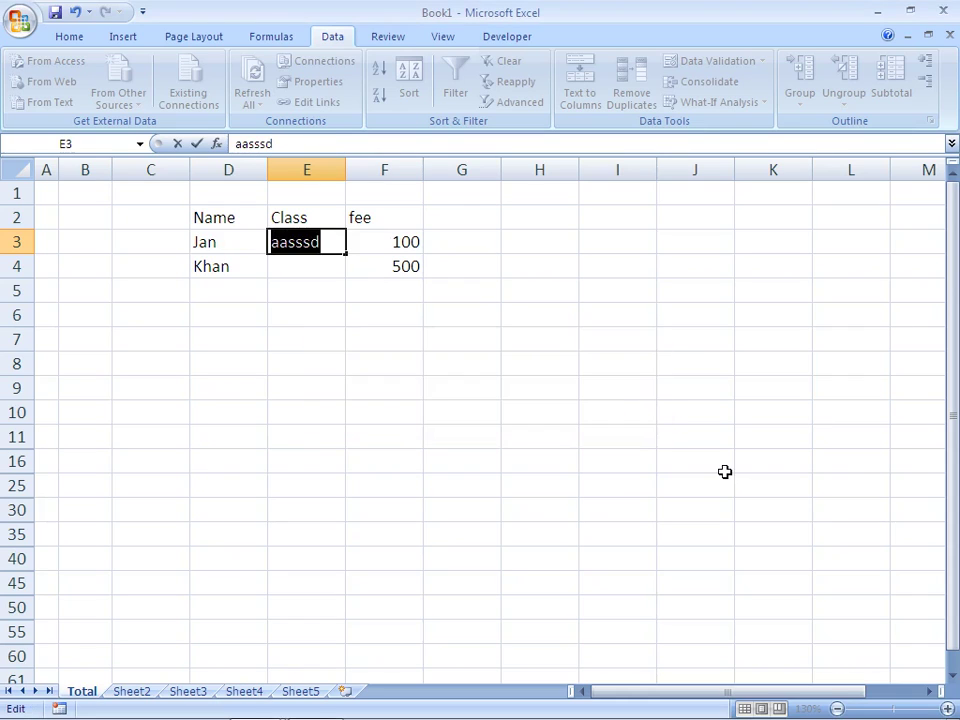
{"action": "type", "text": "asassd"}
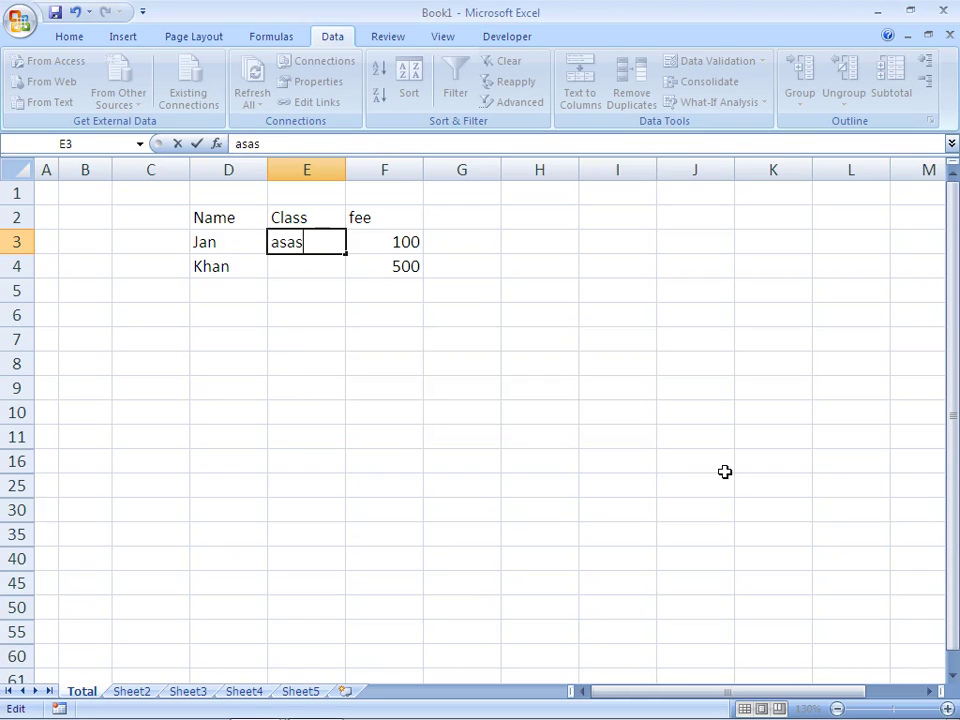
{"action": "key", "text": "Return"}
{"action": "key", "text": "Return"}
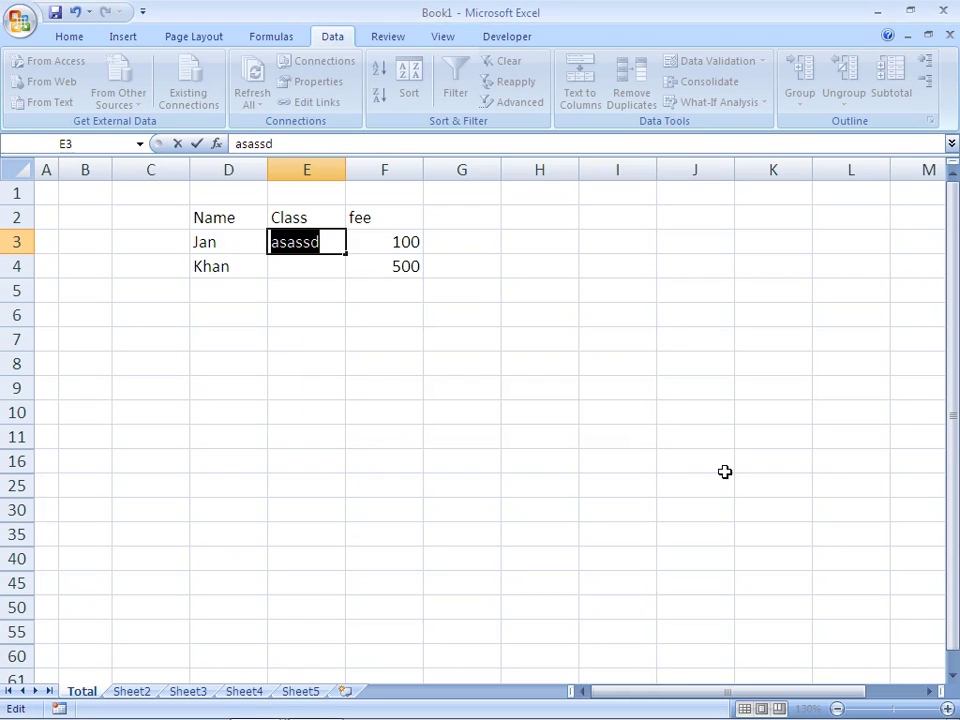
Step: Replace the pending class entry in E3 with asasd
{"action": "type", "text": "as"}
{"action": "type", "text": "sd"}
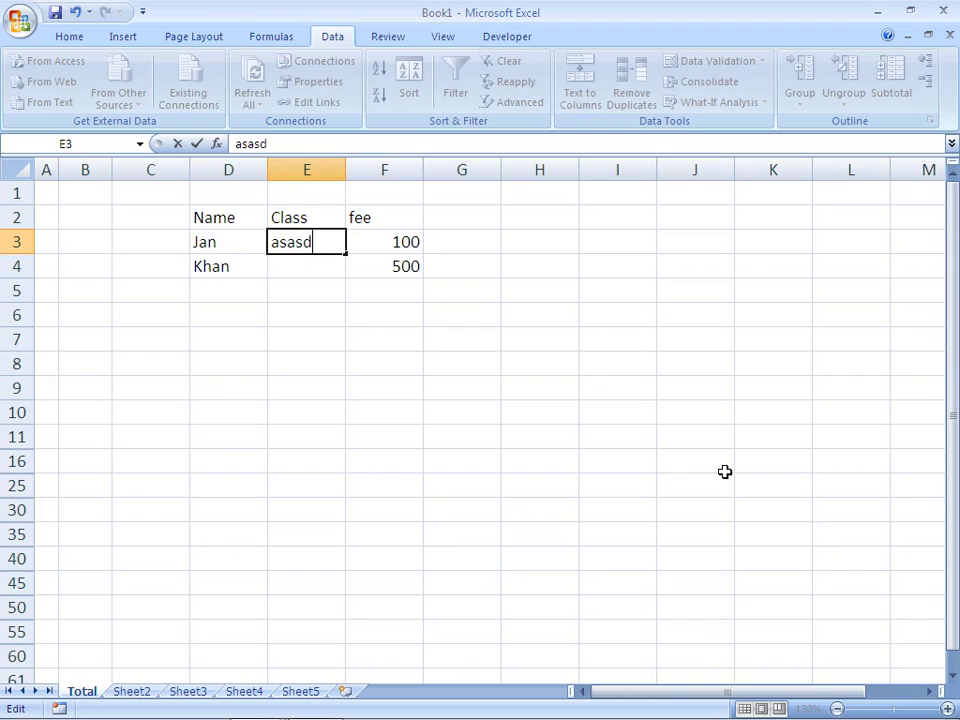
{"action": "key", "text": "Return"}
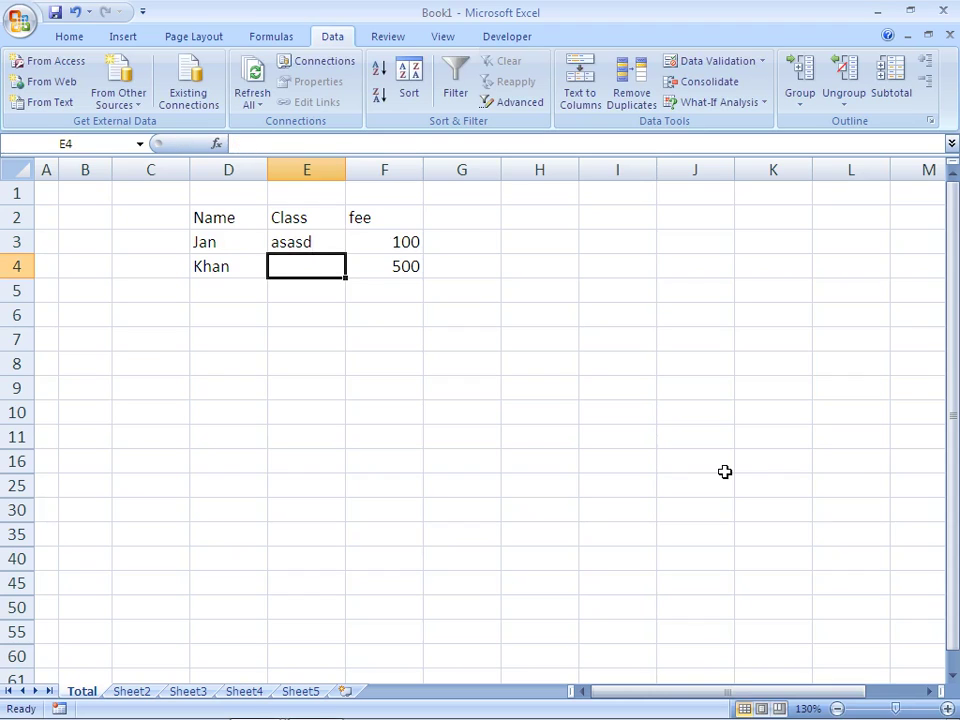
Step: Try a three-letter name as the class in E4, and replace it with asdff
{"action": "type", "text": "jan"}
{"action": "key", "text": "Return"}
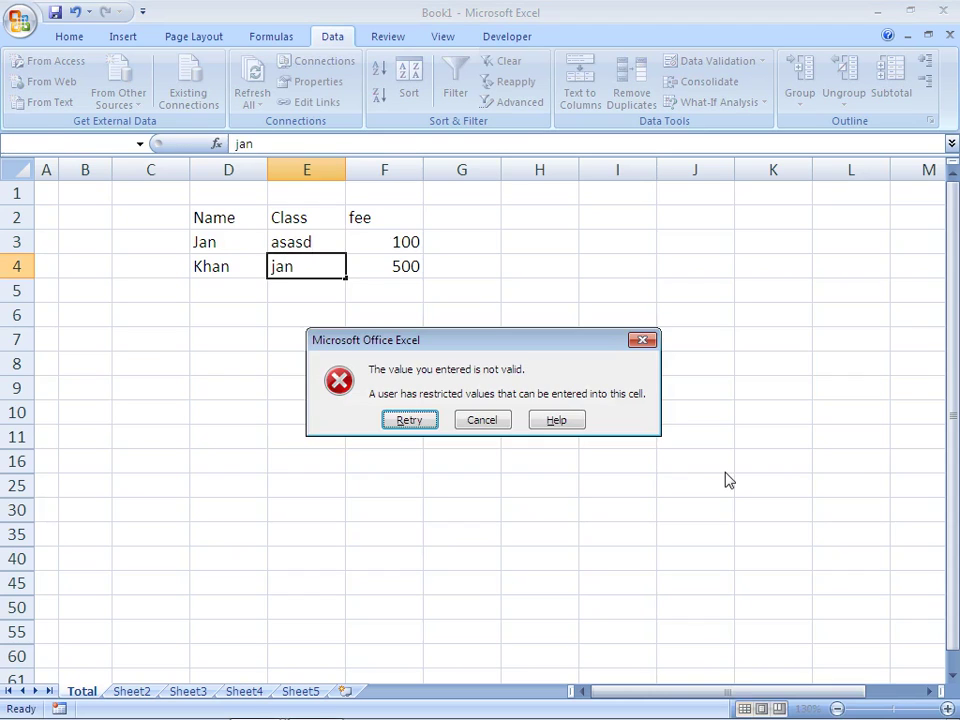
{"action": "key", "text": "Return"}
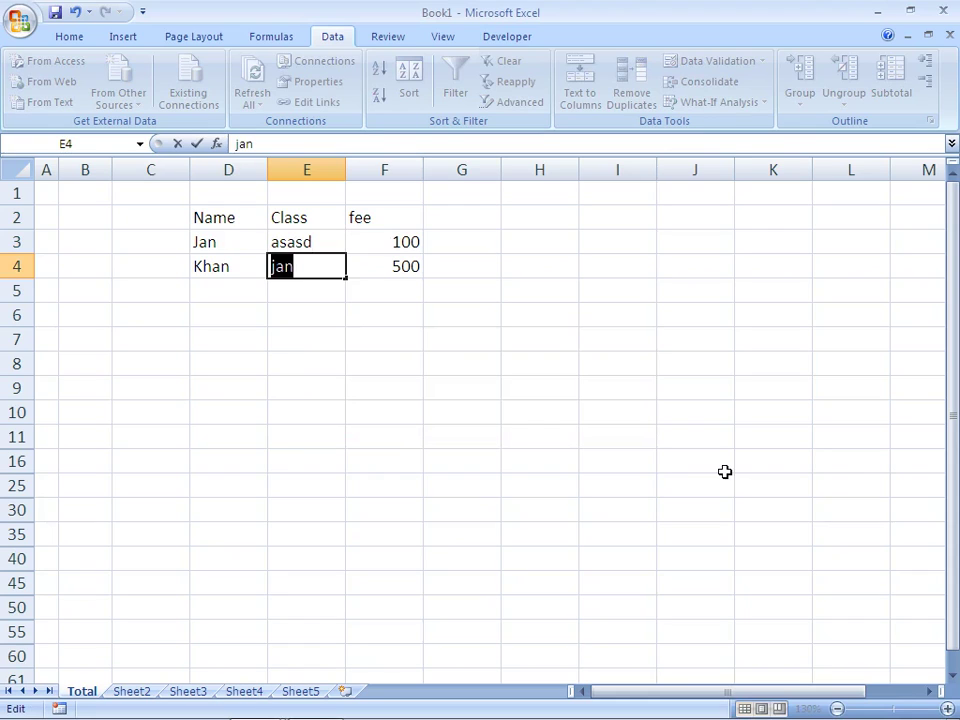
{"action": "key", "text": "Return"}
{"action": "key", "text": "Return"}
{"action": "type", "text": "asdff"}
{"action": "key", "text": "Return"}
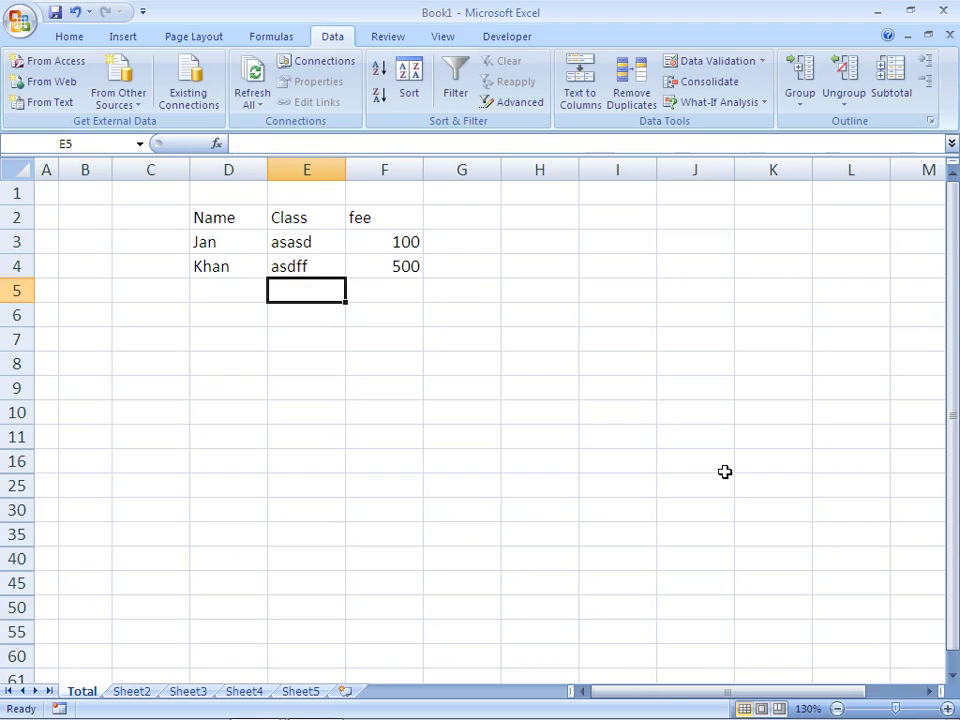
{"action": "key", "text": "Up"}
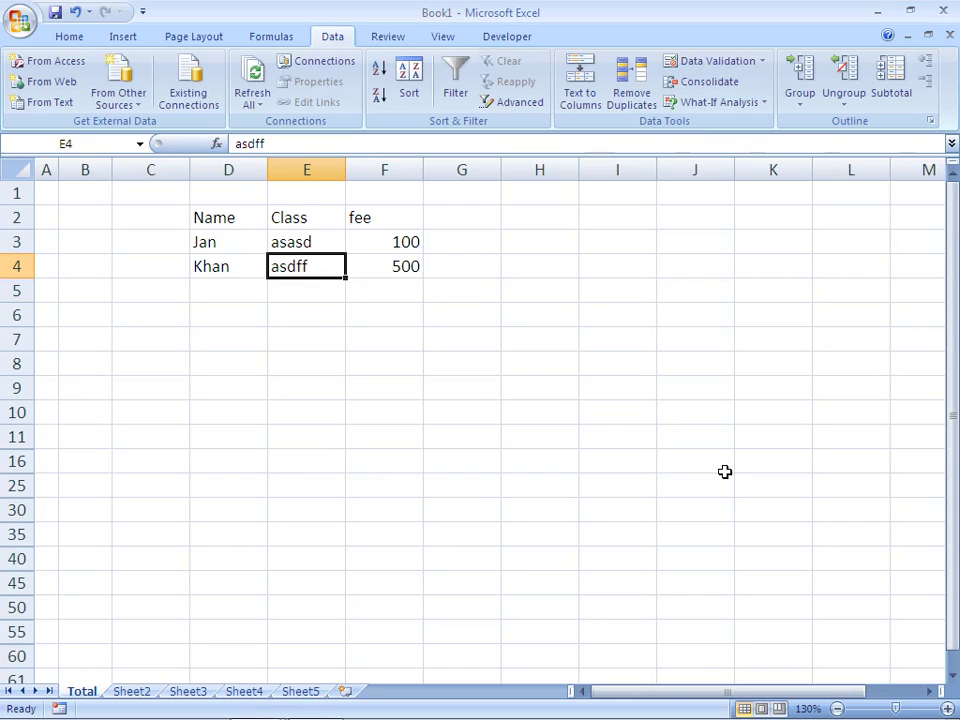
{"action": "key", "text": "Up"}
{"action": "key", "text": "Down"}
{"action": "key", "text": "Up"}
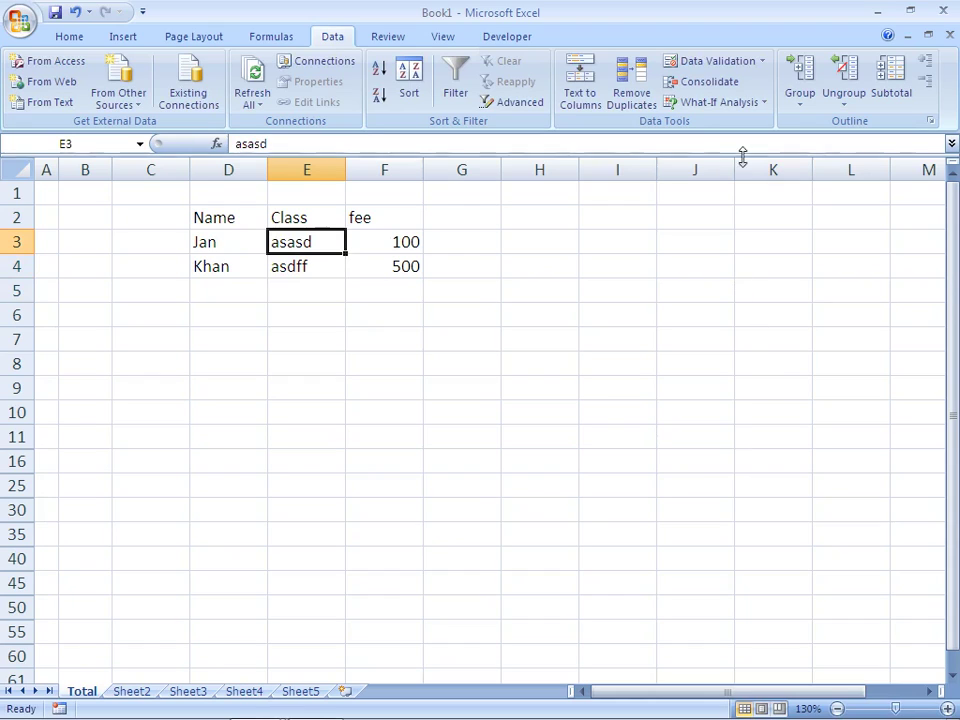
{"action": "left_click", "coordinate": [761, 62]}
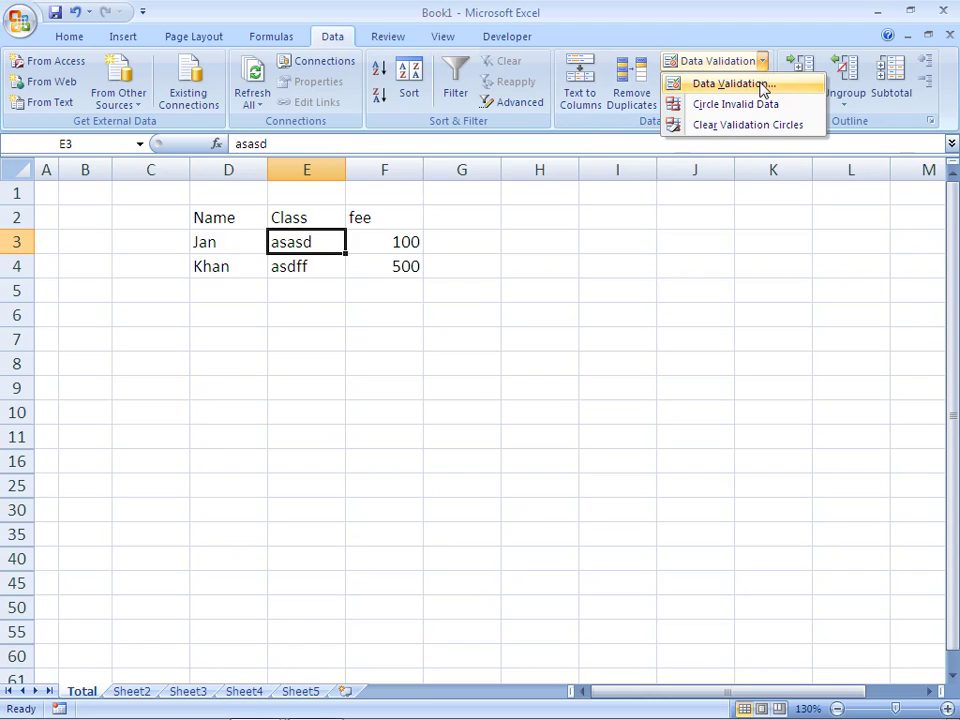
{"action": "left_click", "coordinate": [506, 246]}
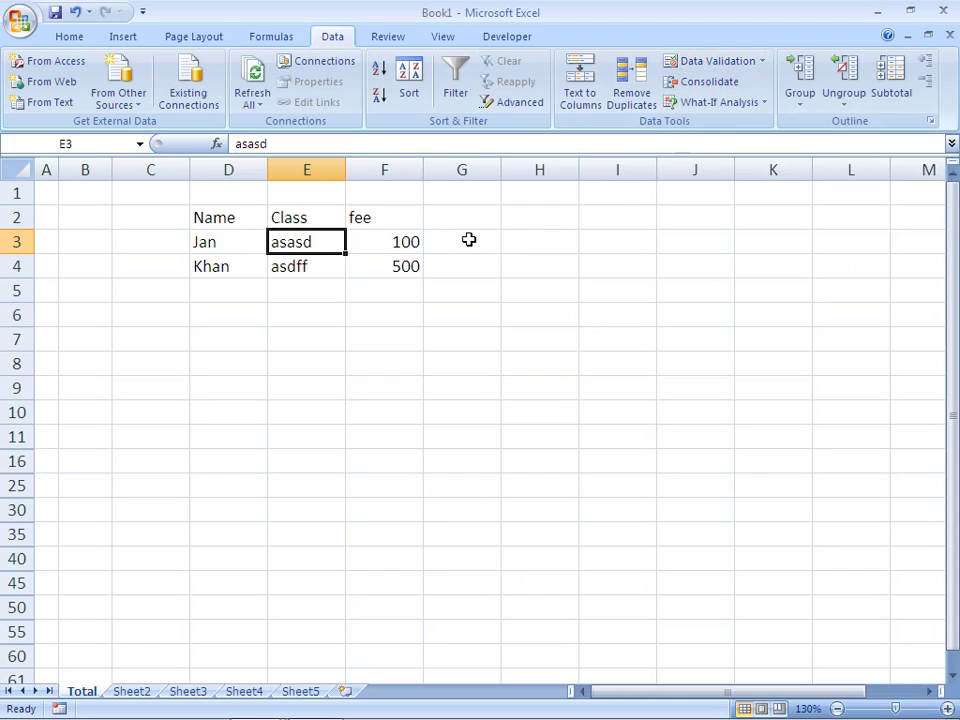
Step: Add the header marks in G2, beside the fee column
{"action": "left_click", "coordinate": [468, 240]}
{"action": "key", "text": "Right"}
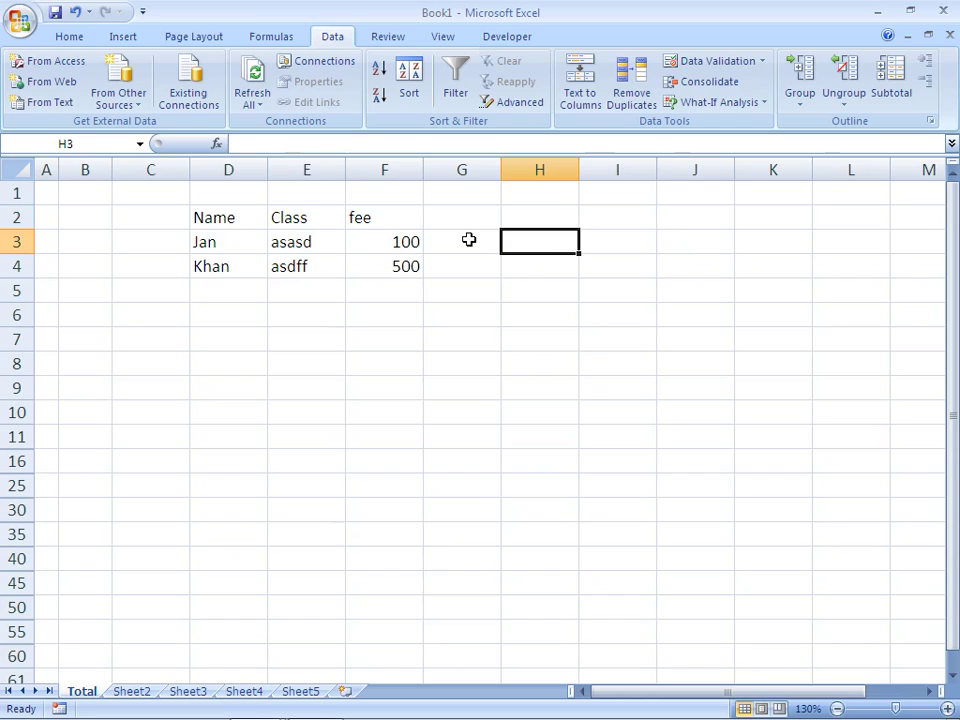
{"action": "key", "text": "Left"}
{"action": "key", "text": "Up"}
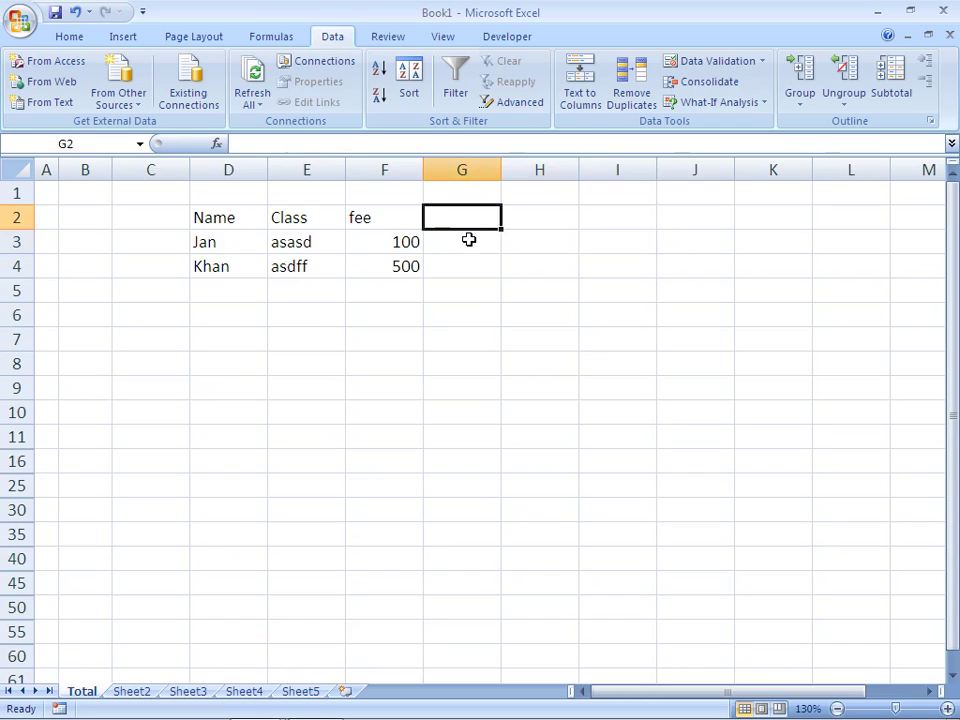
{"action": "type", "text": "marks"}
{"action": "key", "text": "Return"}
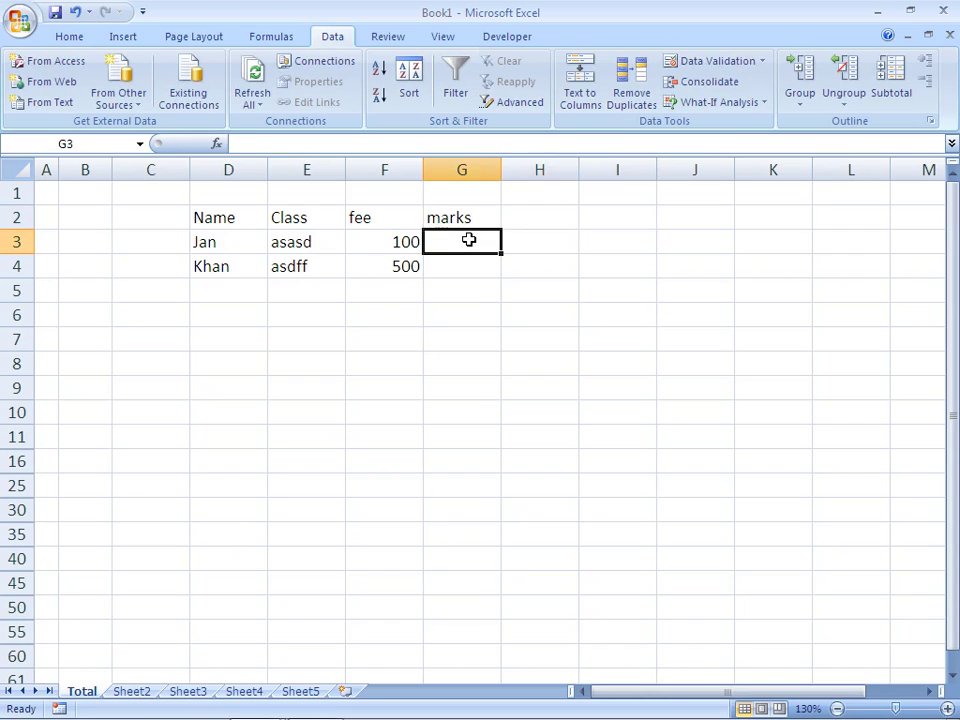
Step: Enter the marks 33, 34, 43, 32, 23, 66, 56 and 75 in cells G3 through G10
{"action": "type", "text": "33"}
{"action": "key", "text": "Return"}
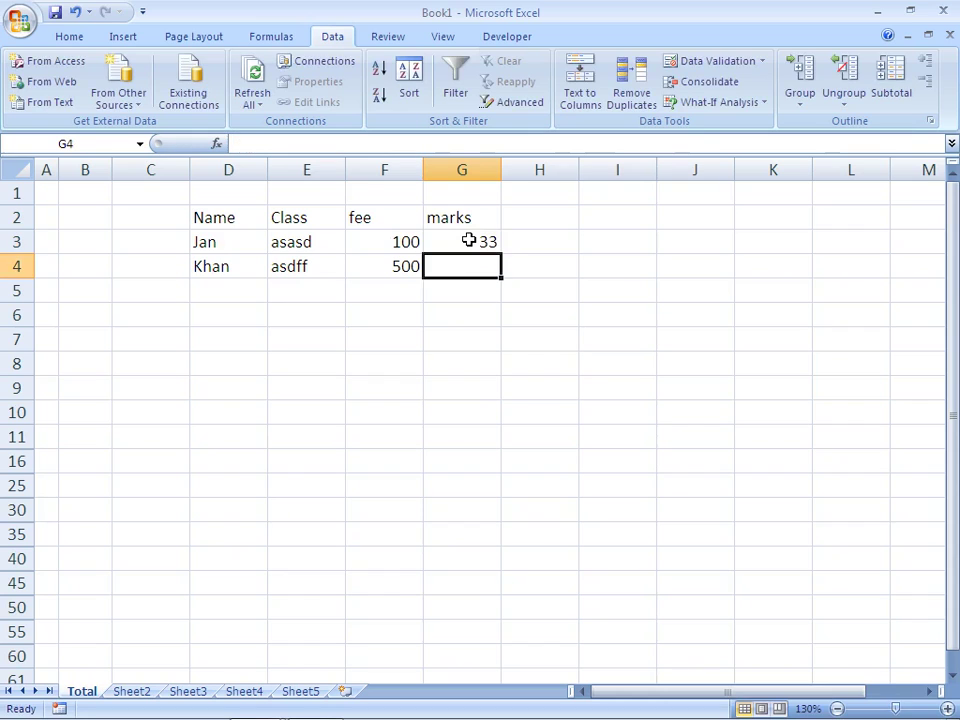
{"action": "type", "text": "34"}
{"action": "key", "text": "Return"}
{"action": "type", "text": "43"}
{"action": "key", "text": "Return"}
{"action": "type", "text": "32"}
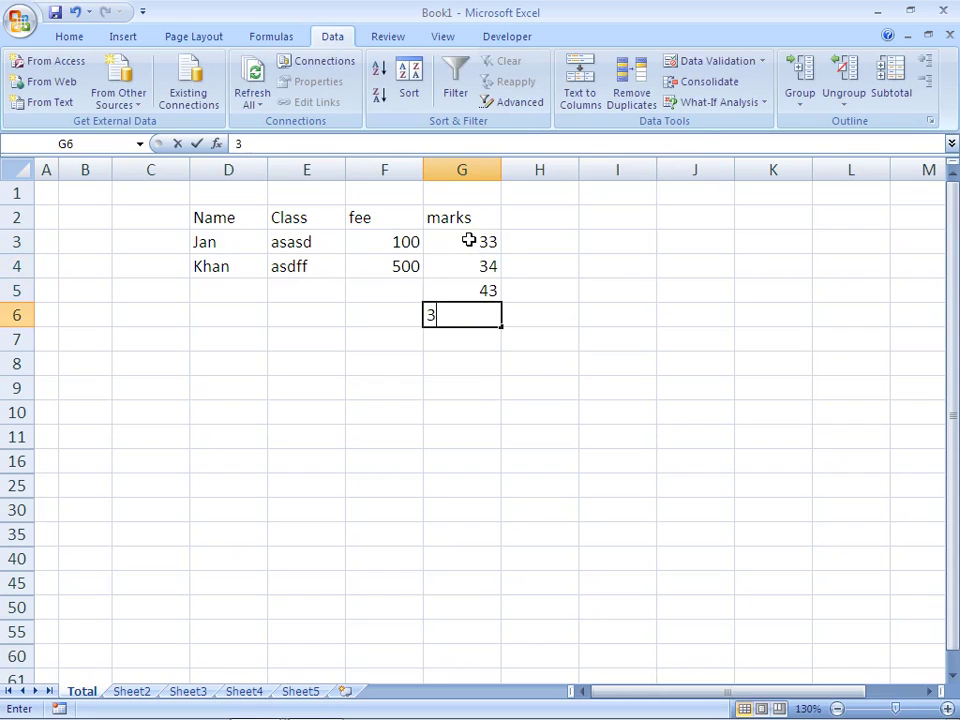
{"action": "key", "text": "Return"}
{"action": "type", "text": "23"}
{"action": "key", "text": "Return"}
{"action": "type", "text": "66"}
{"action": "key", "text": "Return"}
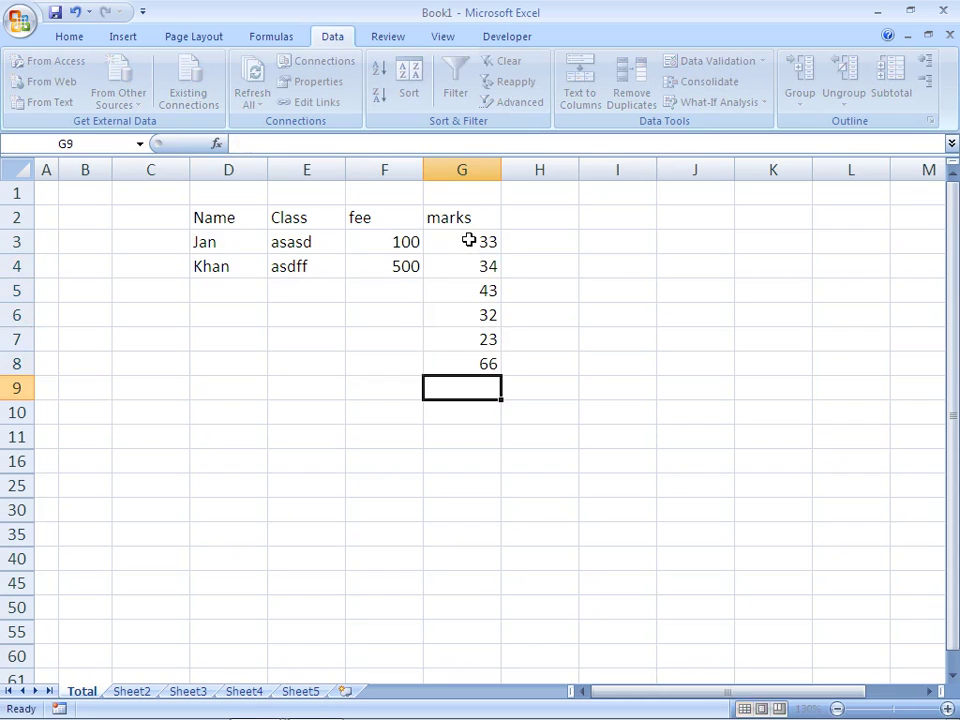
{"action": "type", "text": "555"}
{"action": "key", "text": "ctrl+Return"}
{"action": "type", "text": "56"}
{"action": "key", "text": "Return"}
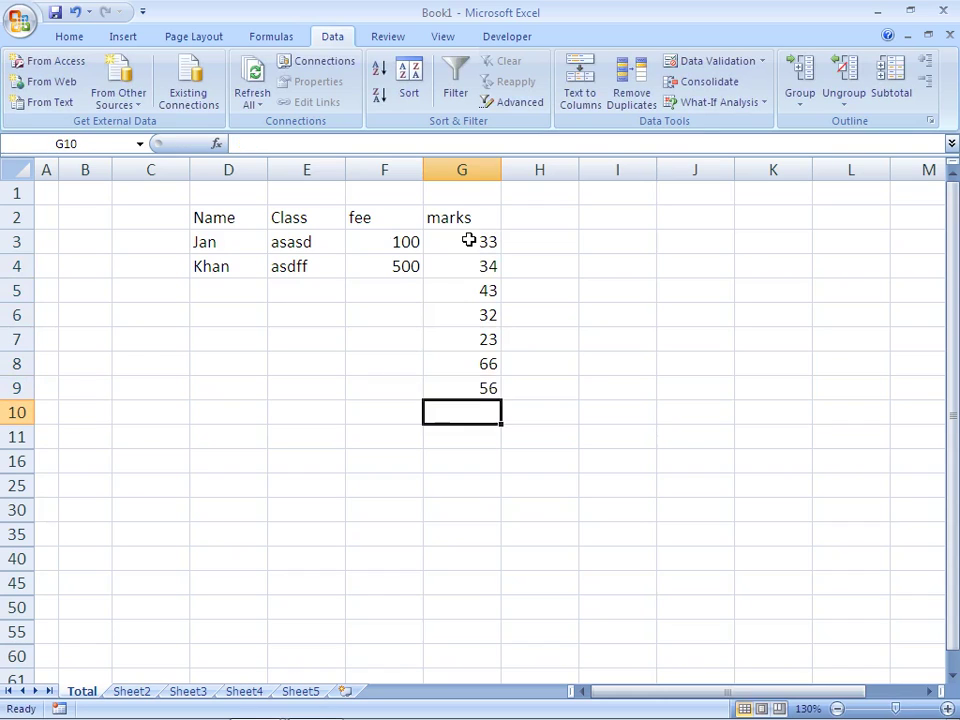
{"action": "type", "text": "75"}
{"action": "key", "text": "Up"}
Step: Change the mark in G6 to 55
{"action": "key", "text": "Up"}
{"action": "key", "text": "Up"}
{"action": "key", "text": "Up"}
{"action": "key", "text": "Up"}
{"action": "key", "text": "Up"}
{"action": "key", "text": "Up"}
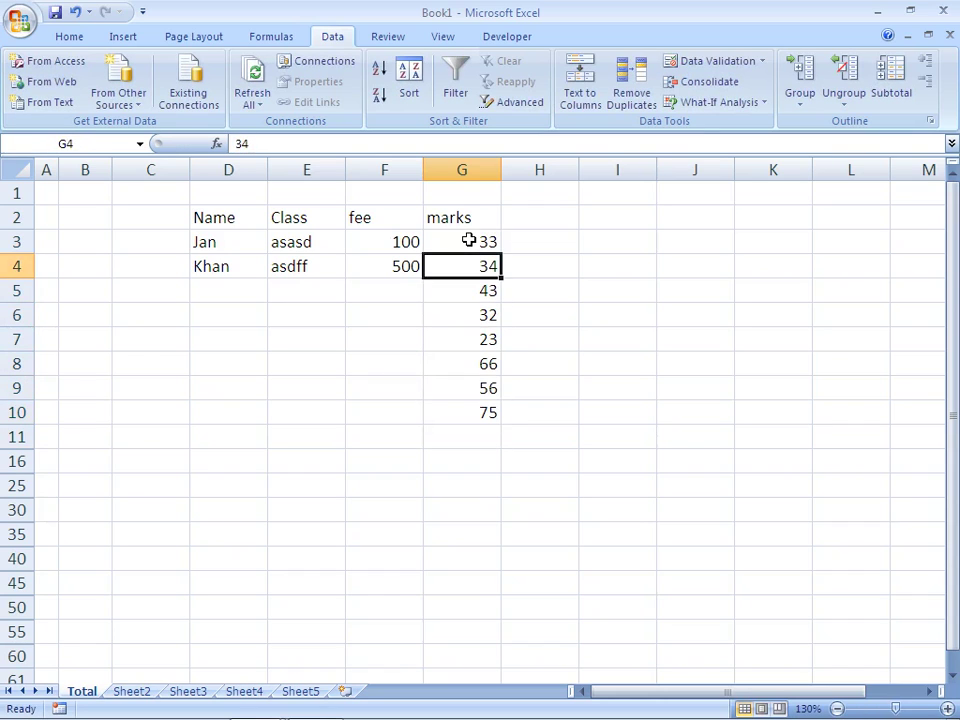
{"action": "key", "text": "Down"}
{"action": "key", "text": "Down"}
{"action": "key", "text": "Down"}
{"action": "key", "text": "Down"}
{"action": "key", "text": "Down"}
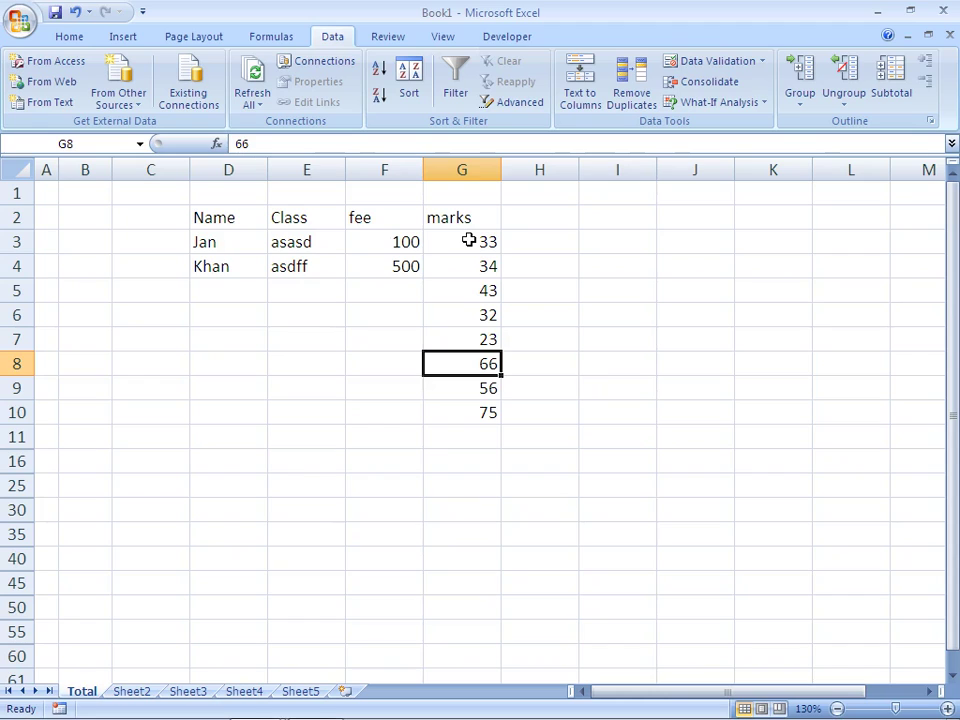
{"action": "key", "text": "Down"}
{"action": "key", "text": "Up"}
{"action": "key", "text": "Up"}
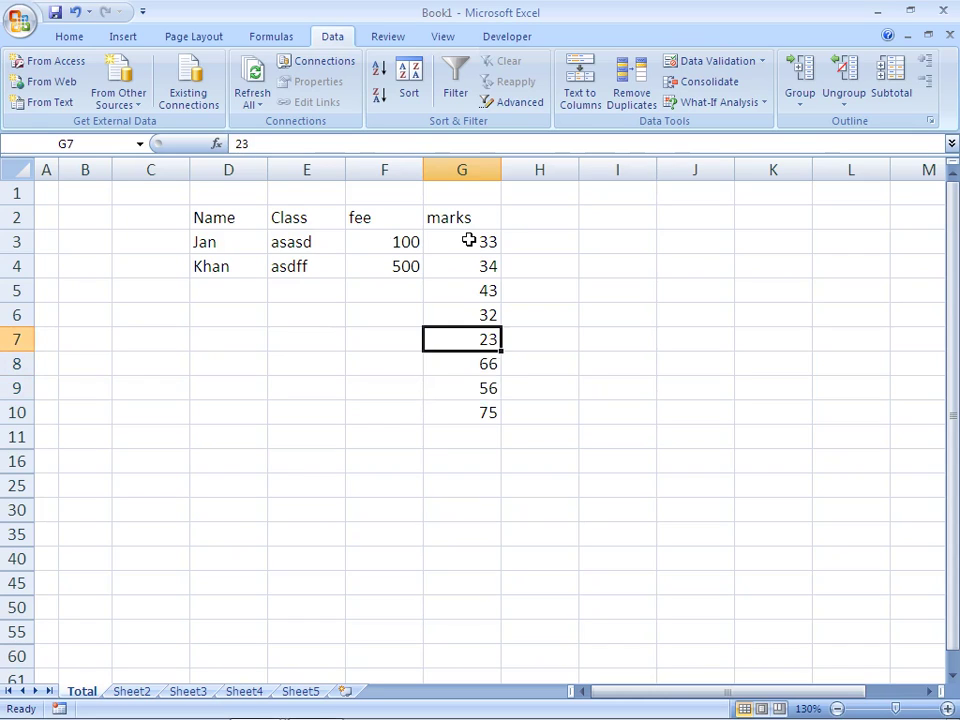
{"action": "key", "text": "Up"}
{"action": "type", "text": "55"}
{"action": "key", "text": "Return"}
Step: Replace the last mark, in G10, with 12
{"action": "key", "text": "Down"}
{"action": "key", "text": "Down"}
{"action": "key", "text": "Down"}
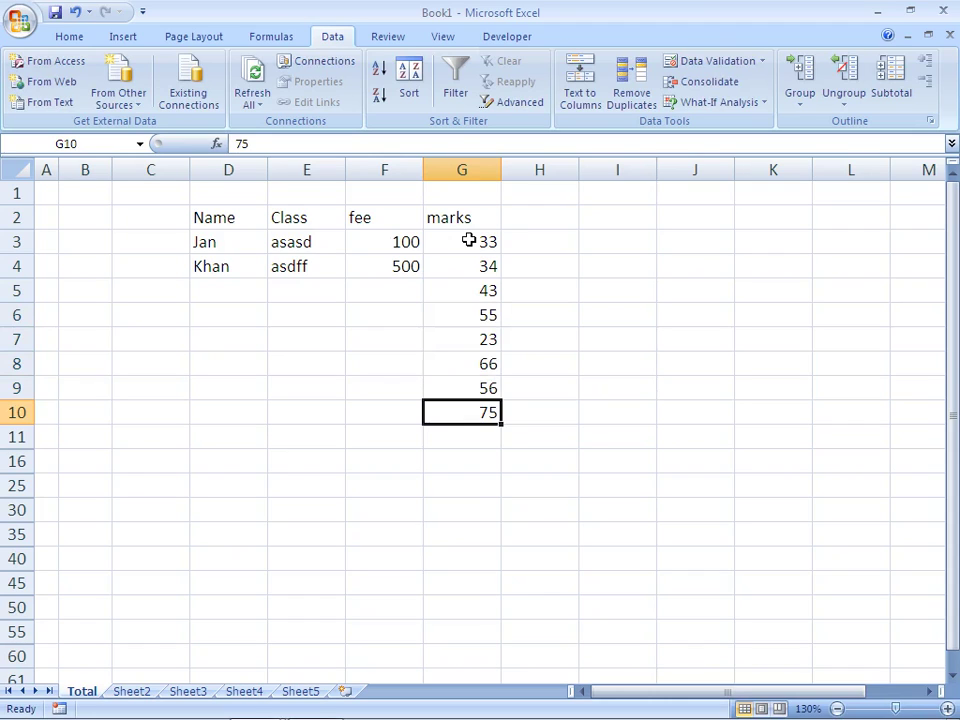
{"action": "type", "text": "12"}
{"action": "key", "text": "Up"}
Step: Start a data validation rule for the marks in G3:G10 that allows only whole numbers
{"action": "key", "text": "Up"}
{"action": "key", "text": "Up"}
{"action": "key", "text": "Up"}
{"action": "key", "text": "Up"}
{"action": "key", "text": "Up"}
{"action": "key", "text": "Up"}
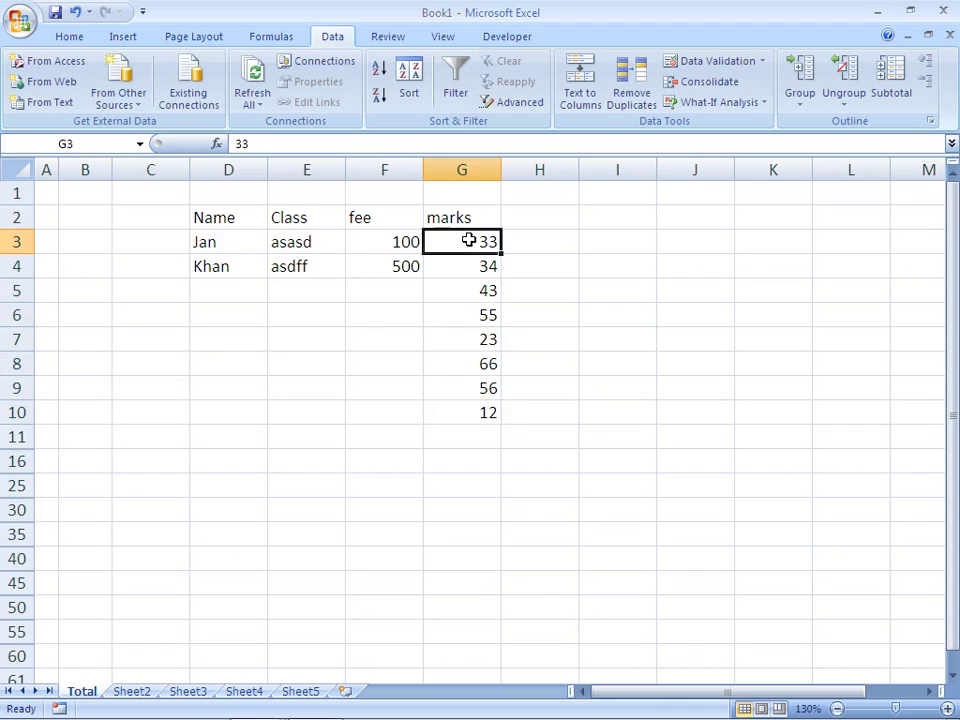
{"action": "key", "text": "shift+Down"}
{"action": "key", "text": "shift+Down"}
{"action": "key", "text": "shift+Down"}
{"action": "key", "text": "shift+Down"}
{"action": "key", "text": "shift+Down"}
{"action": "key", "text": "shift+Down"}
{"action": "key", "text": "shift+Down"}
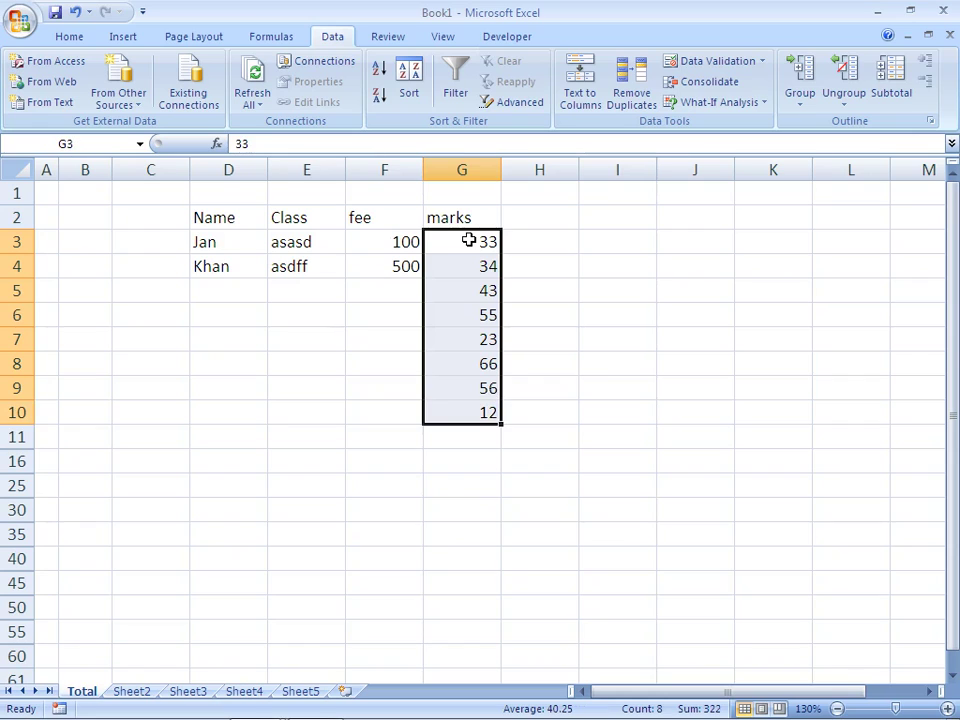
{"action": "left_click", "coordinate": [762, 63]}
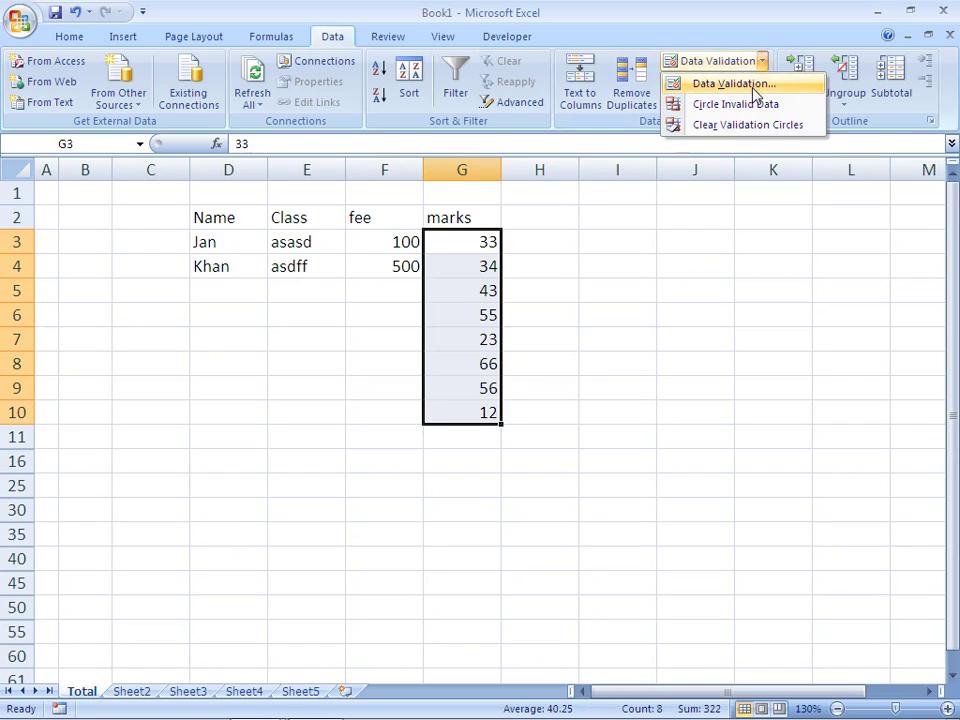
{"action": "left_click", "coordinate": [757, 88]}
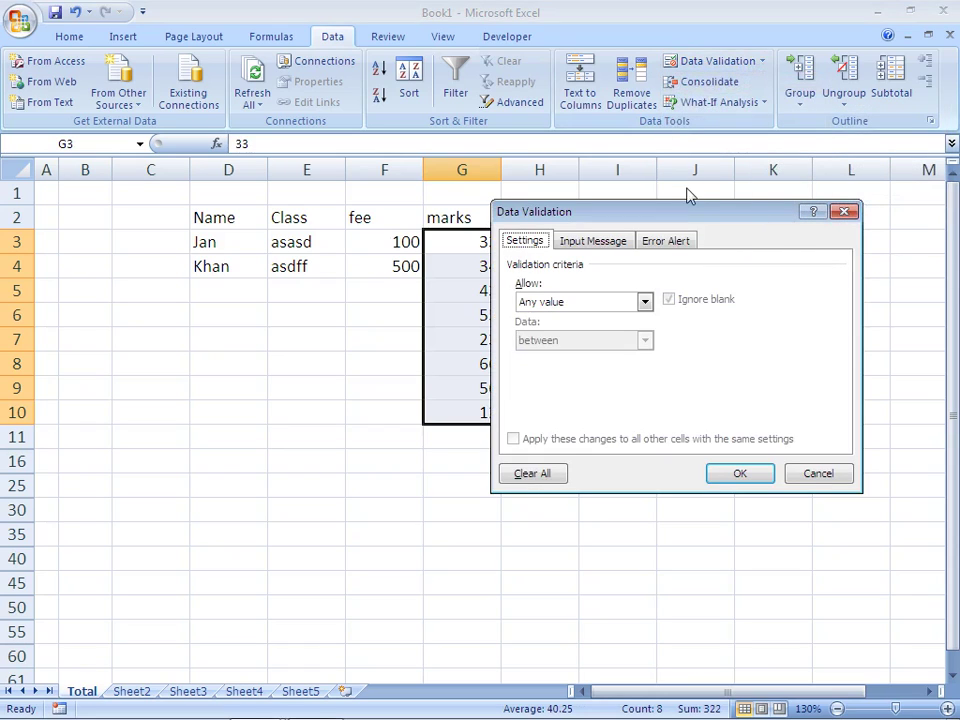
{"action": "left_click", "coordinate": [644, 301]}
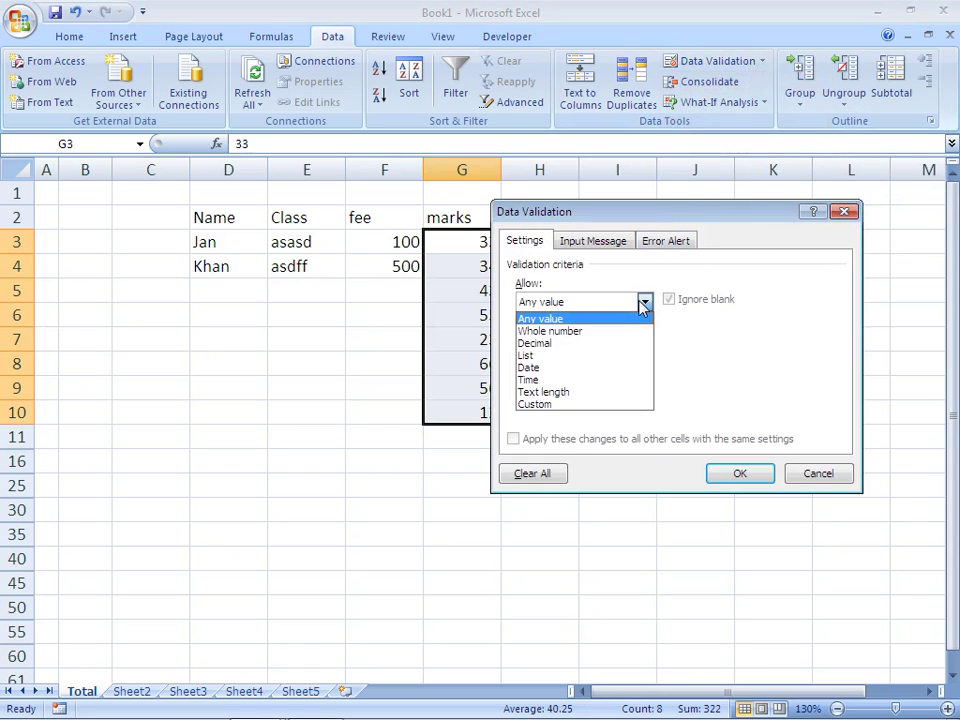
{"action": "left_click", "coordinate": [591, 331]}
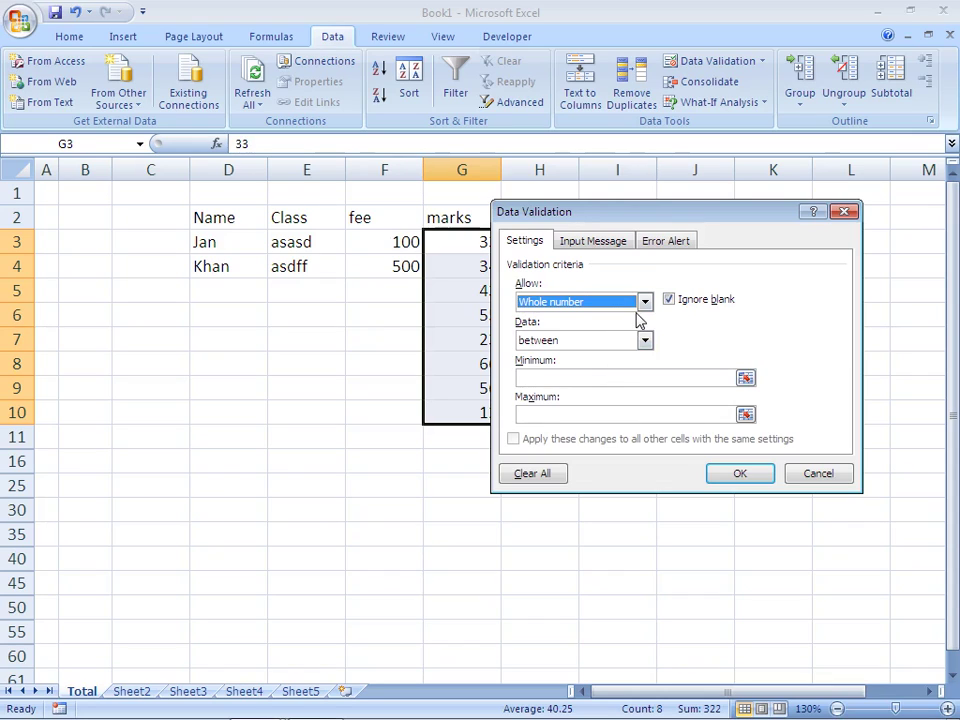
Step: Set the whole-number rule's condition to not between, with a minimum of 33
{"action": "left_click", "coordinate": [644, 341]}
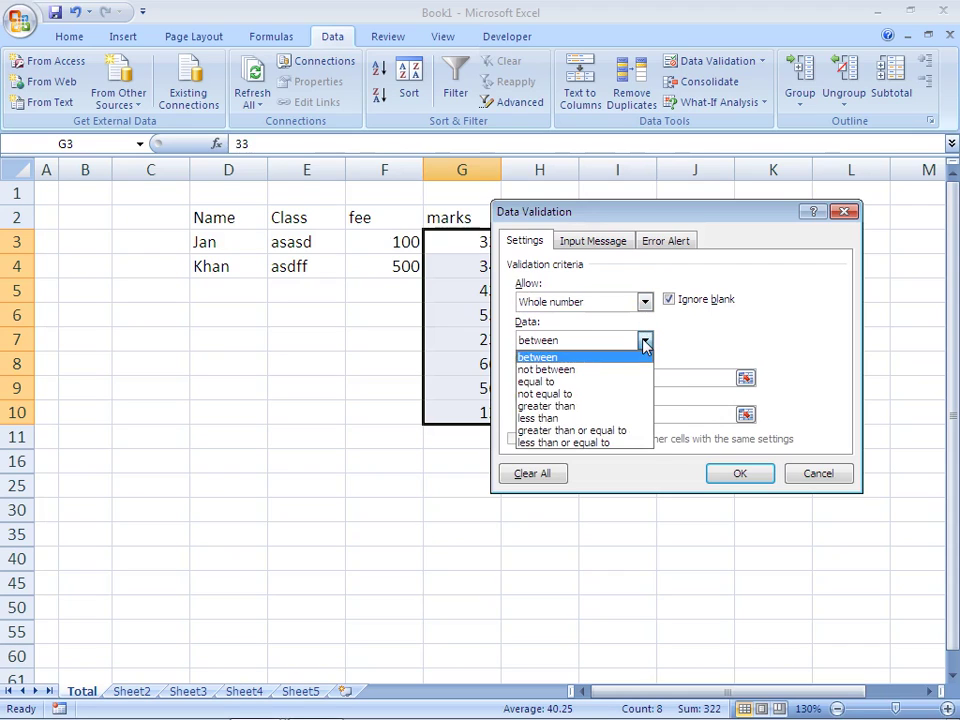
{"action": "left_click", "coordinate": [606, 370]}
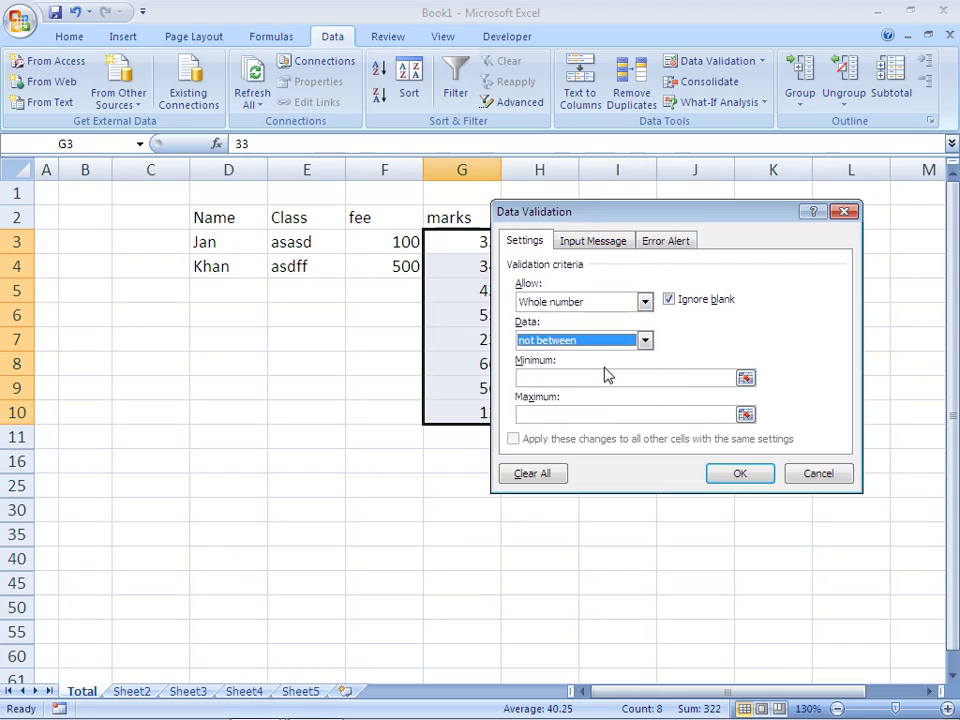
{"action": "left_click", "coordinate": [598, 379]}
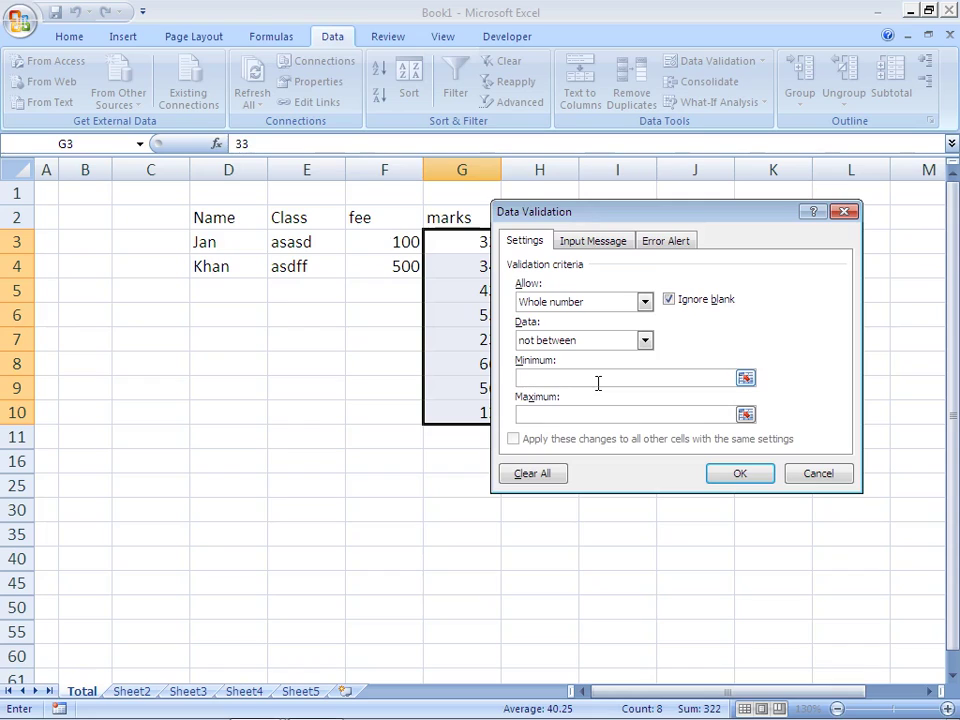
{"action": "type", "text": "33"}
{"action": "left_click", "coordinate": [645, 341]}
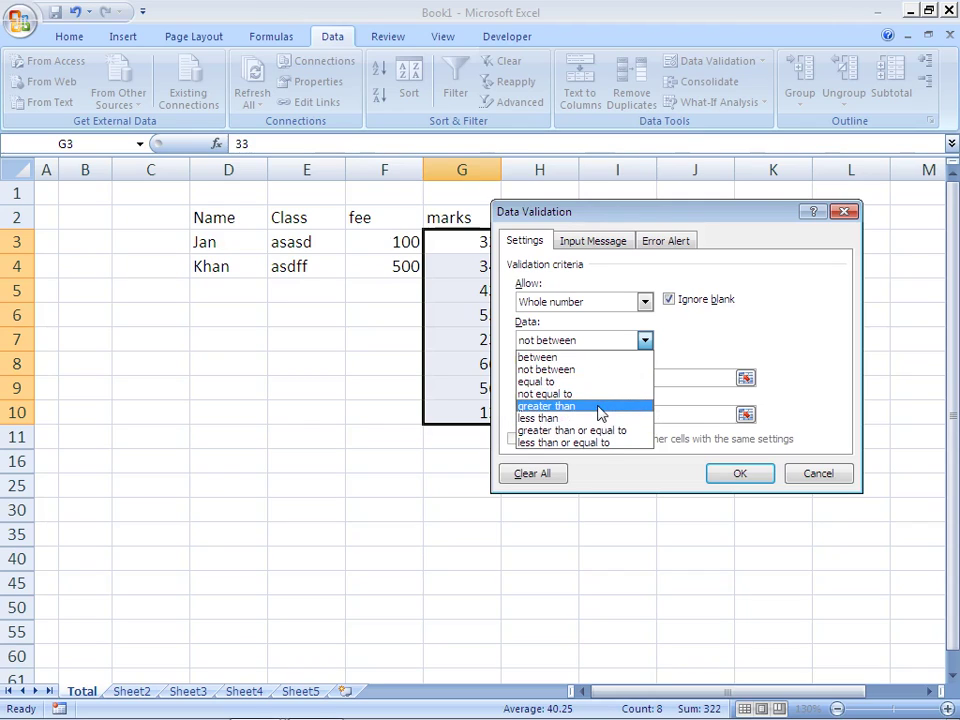
{"action": "left_click", "coordinate": [582, 370]}
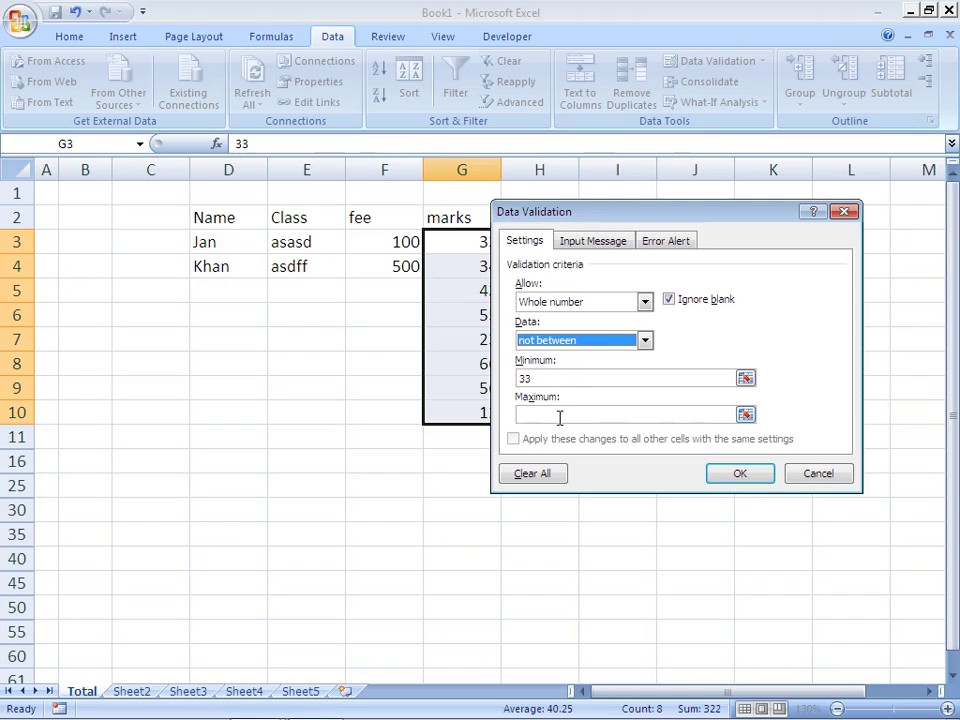
{"action": "left_click", "coordinate": [559, 415]}
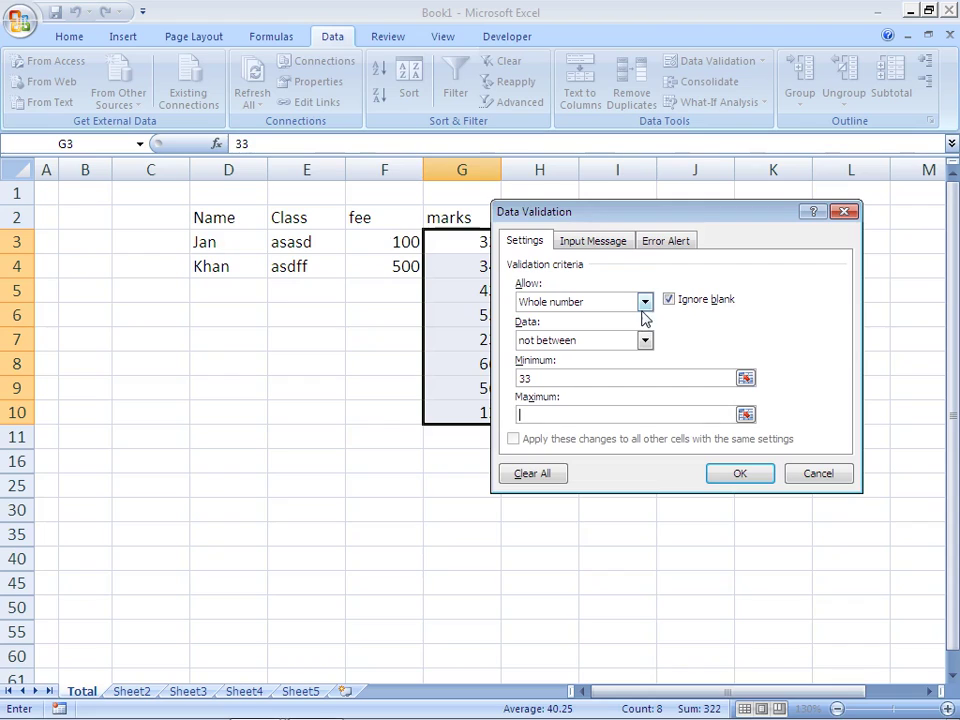
Step: Change the marks rule's condition to greater than and apply the validation
{"action": "left_click", "coordinate": [643, 341]}
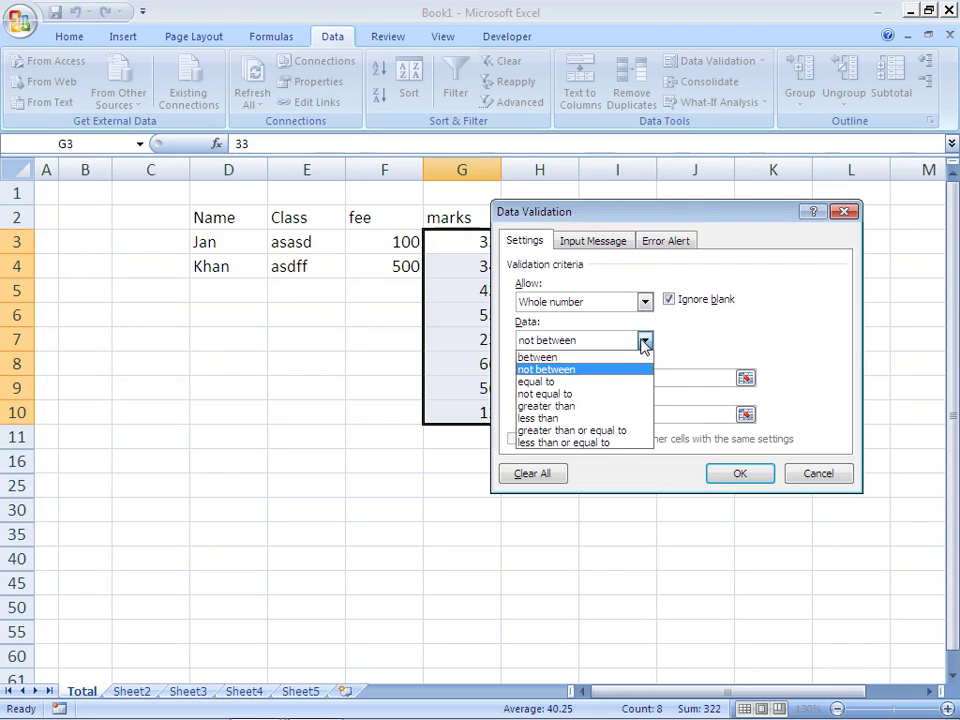
{"action": "left_click", "coordinate": [592, 406]}
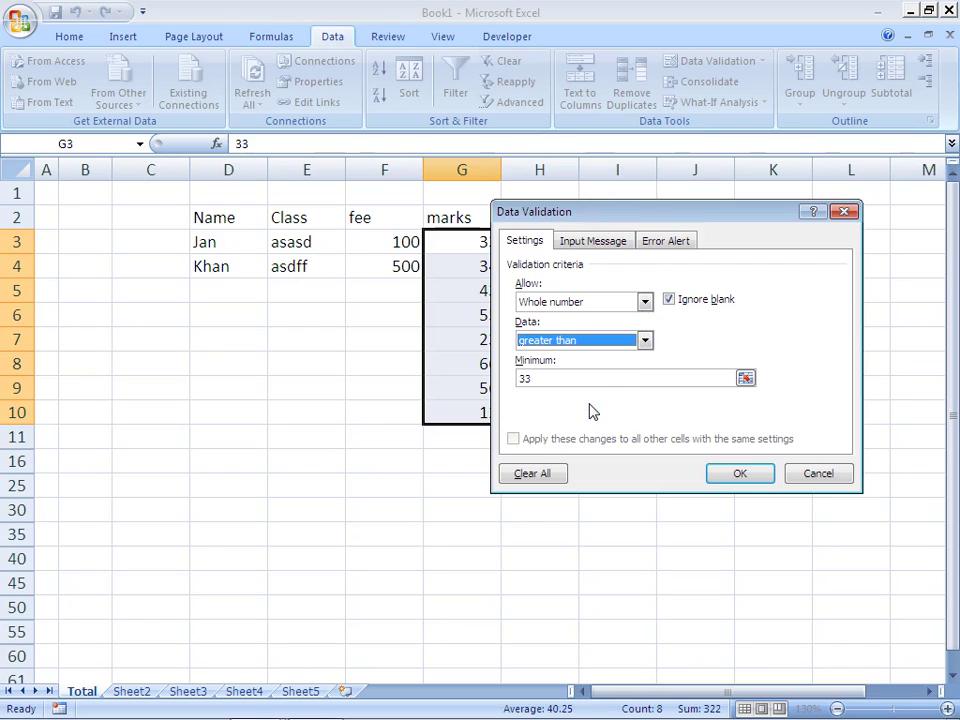
{"action": "left_click", "coordinate": [737, 474]}
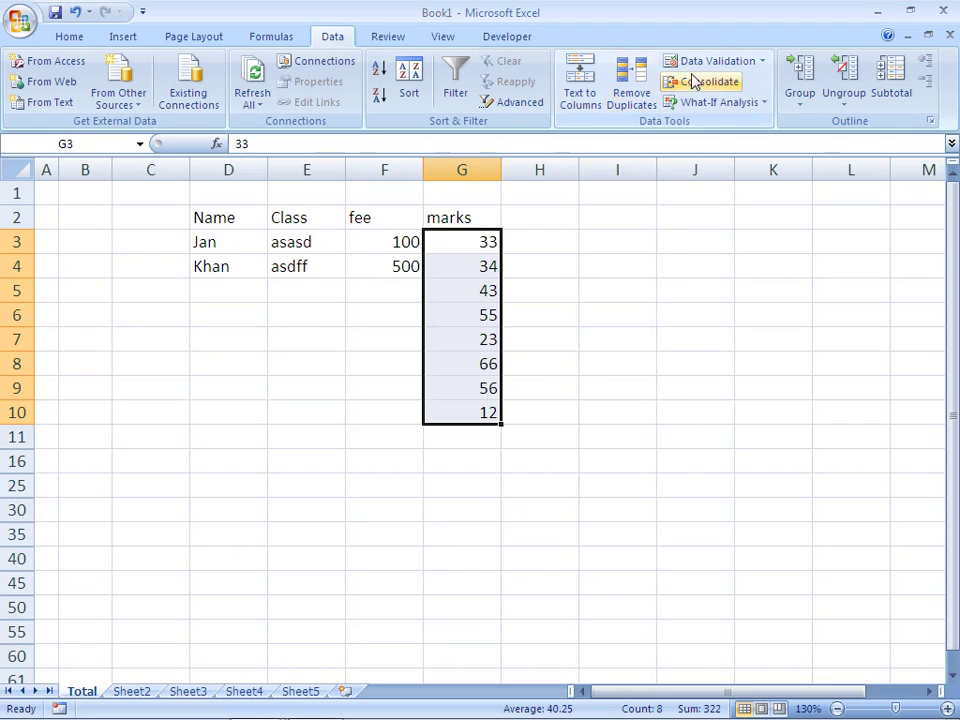
Step: Circle the invalid data in the marks column, and clear the validation circles
{"action": "left_click", "coordinate": [763, 64]}
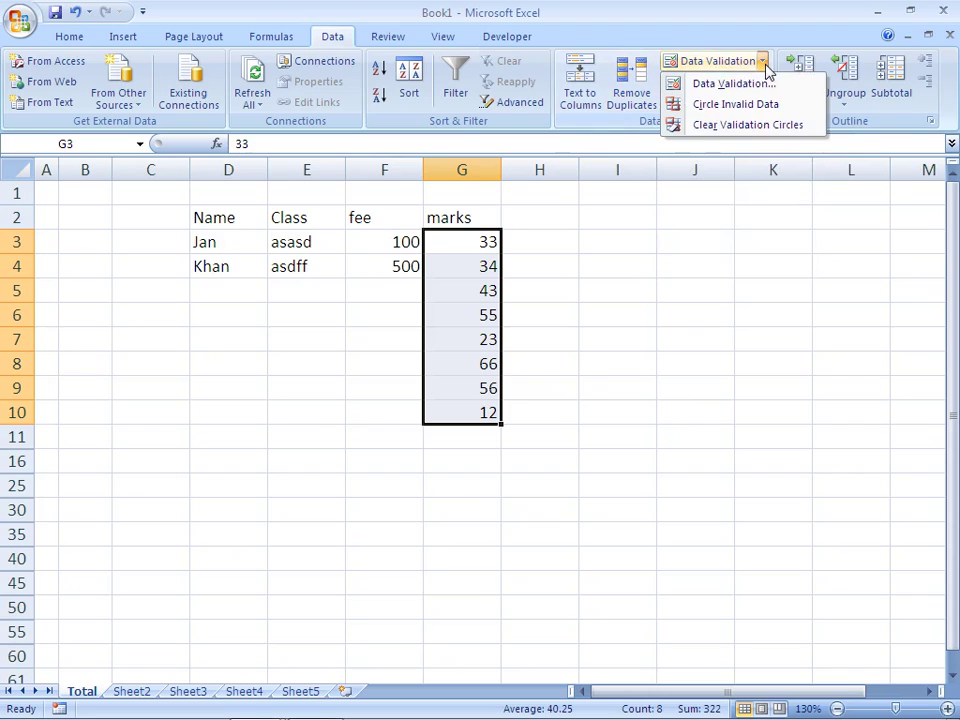
{"action": "left_click", "coordinate": [743, 110]}
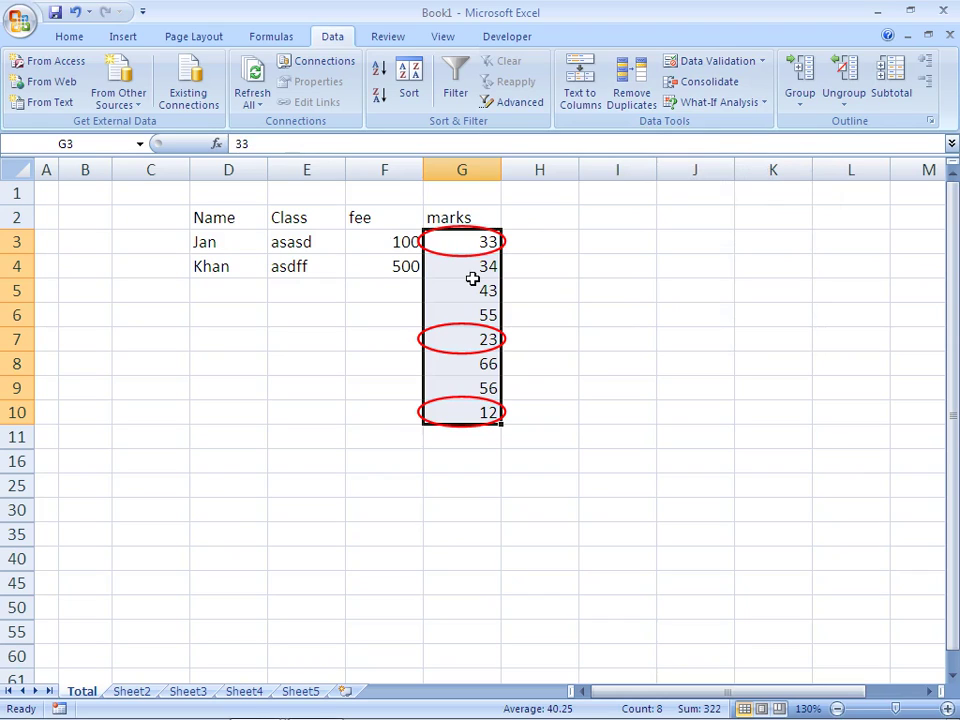
{"action": "key", "text": "Down"}
{"action": "key", "text": "Down"}
{"action": "key", "text": "Down"}
{"action": "key", "text": "Down"}
{"action": "key", "text": "Down"}
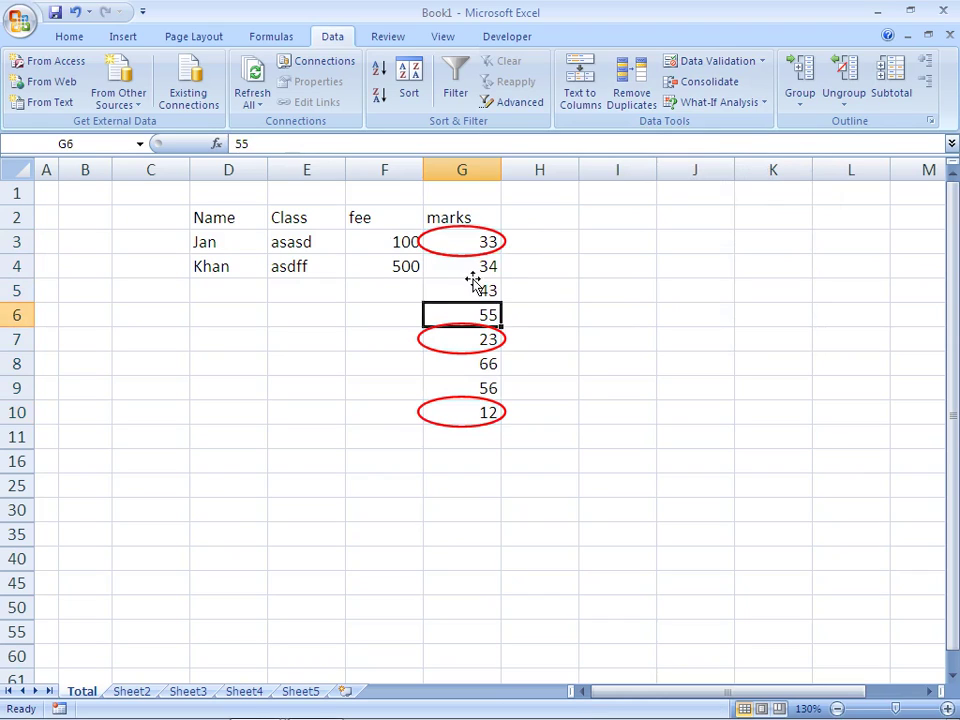
{"action": "key", "text": "Down"}
{"action": "key", "text": "Down"}
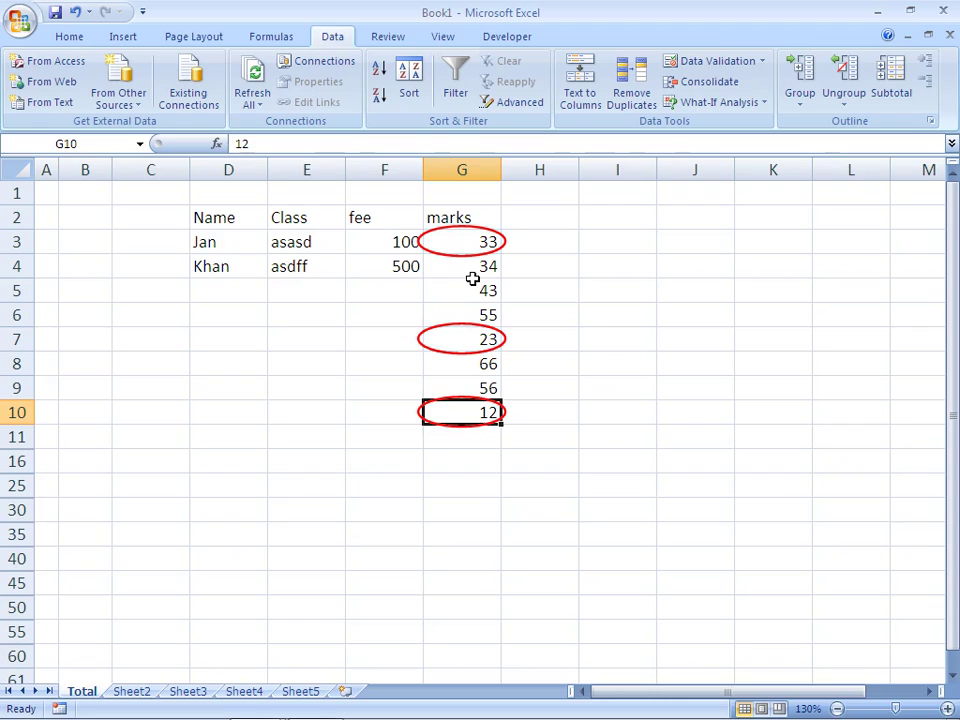
{"action": "left_click", "coordinate": [763, 62]}
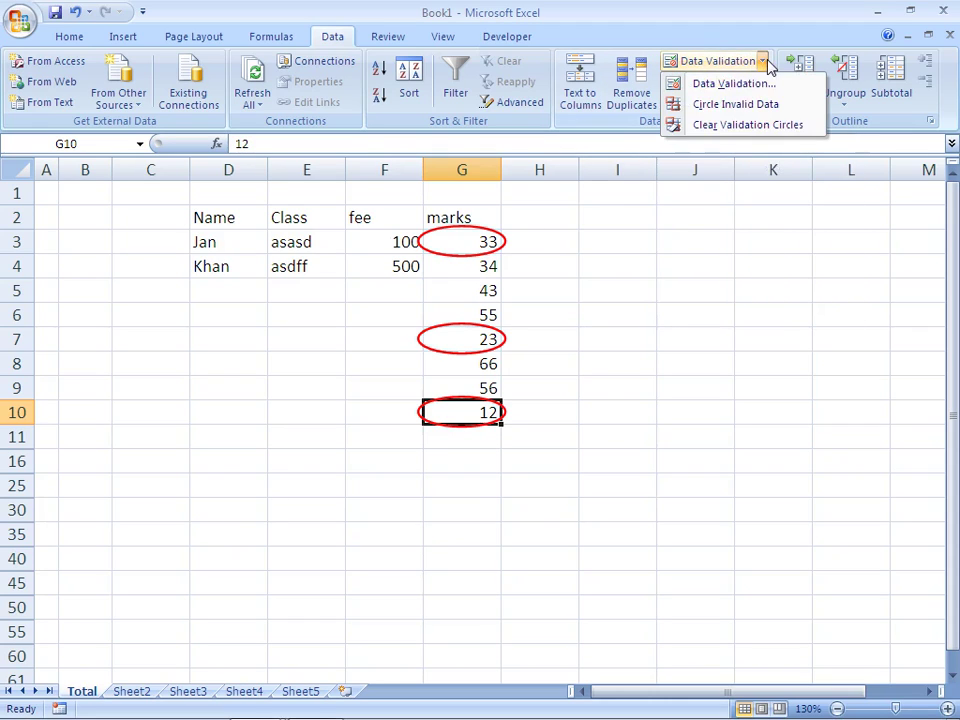
{"action": "left_click", "coordinate": [753, 128]}
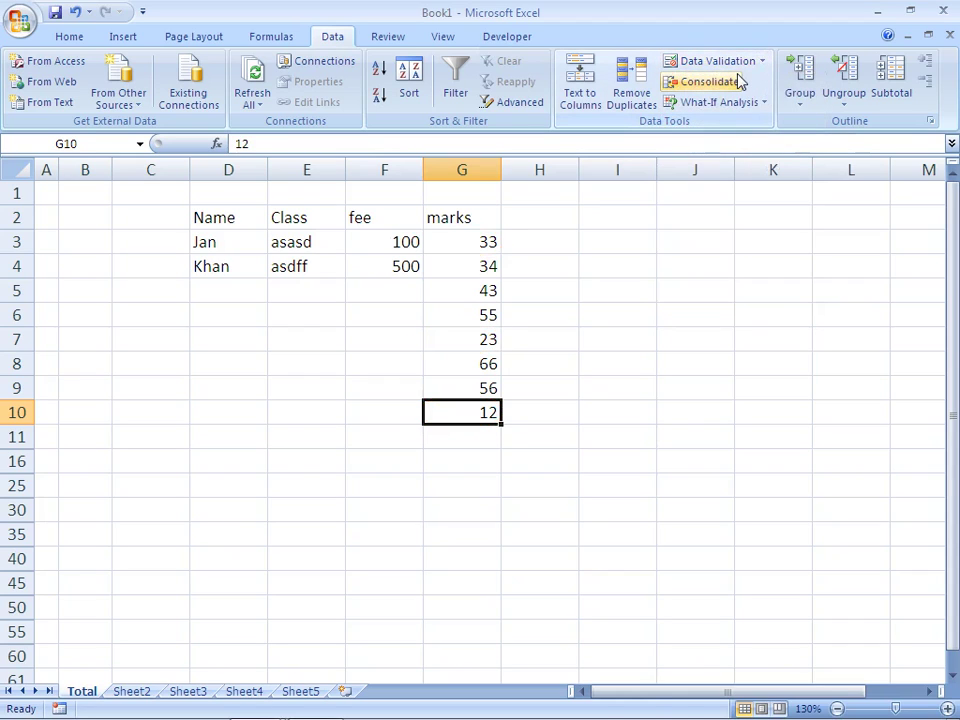
Step: Change the validation rule for the marks in G3:G10 to whole numbers greater than 32
{"action": "key", "text": "shift+Up"}
{"action": "key", "text": "shift+Up"}
{"action": "key", "text": "shift+Up"}
{"action": "key", "text": "shift+Up"}
{"action": "key", "text": "shift+Up"}
{"action": "key", "text": "shift+Up"}
{"action": "key", "text": "shift+Up"}
{"action": "key", "text": "shift+Down"}
{"action": "key", "text": "shift+Up"}
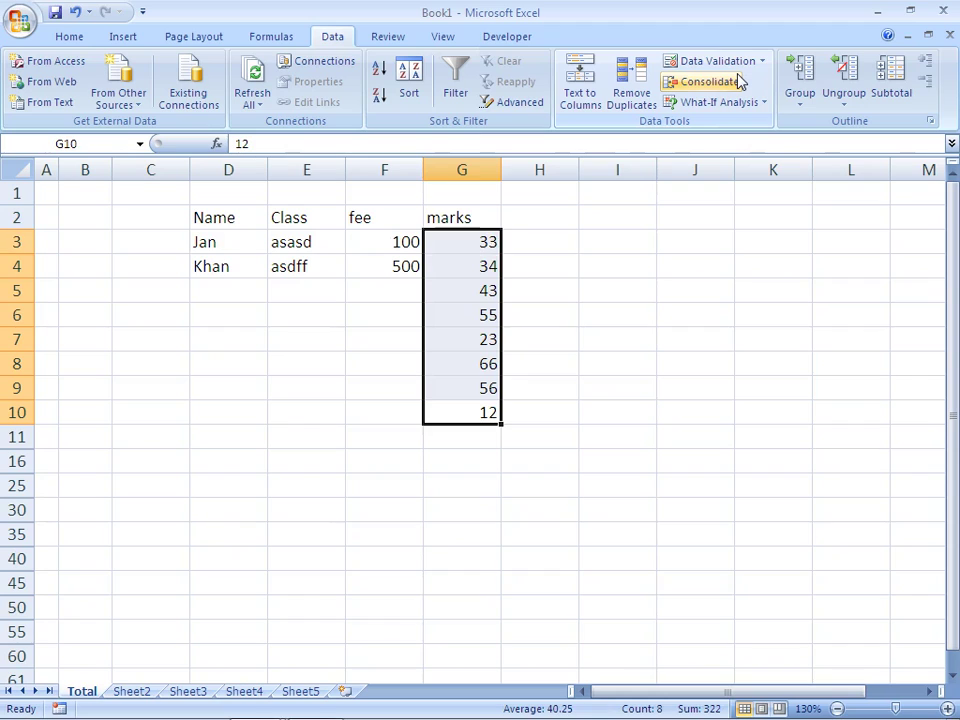
{"action": "left_click", "coordinate": [752, 62]}
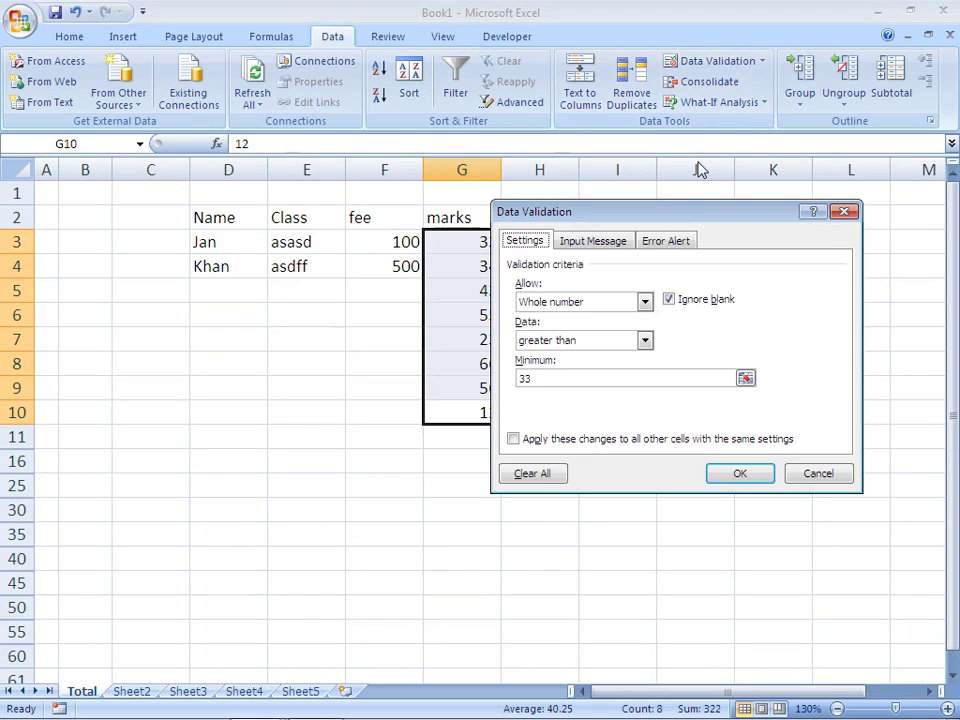
{"action": "left_click", "coordinate": [564, 385]}
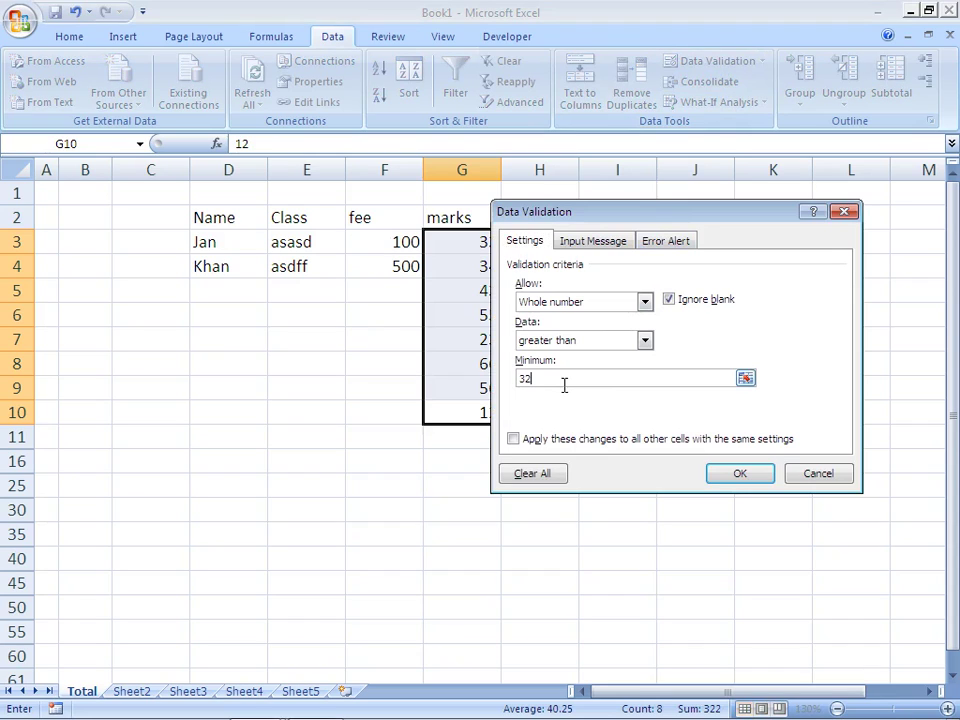
{"action": "left_click", "coordinate": [731, 476]}
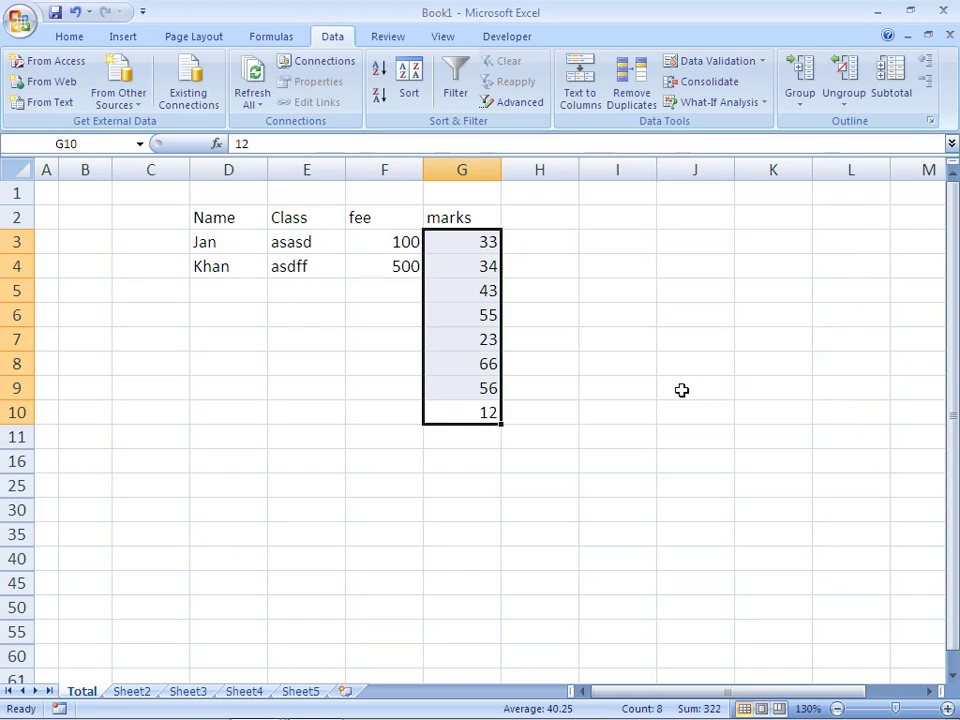
Step: Circle the invalid data in the marks column and review the validation rule on cell G5
{"action": "left_click", "coordinate": [761, 62]}
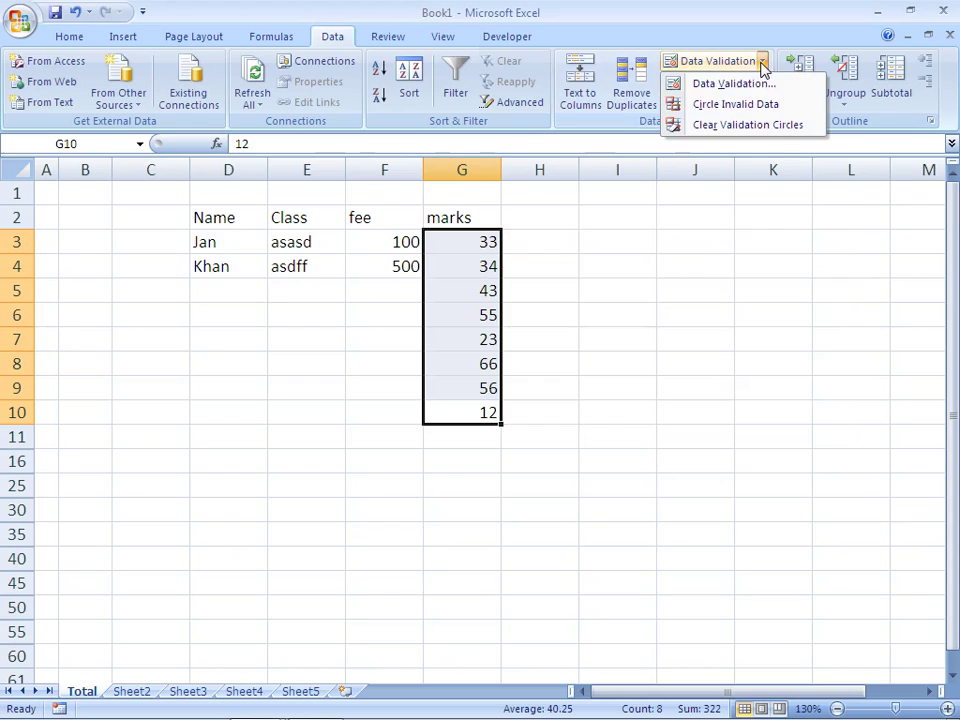
{"action": "left_click", "coordinate": [755, 106]}
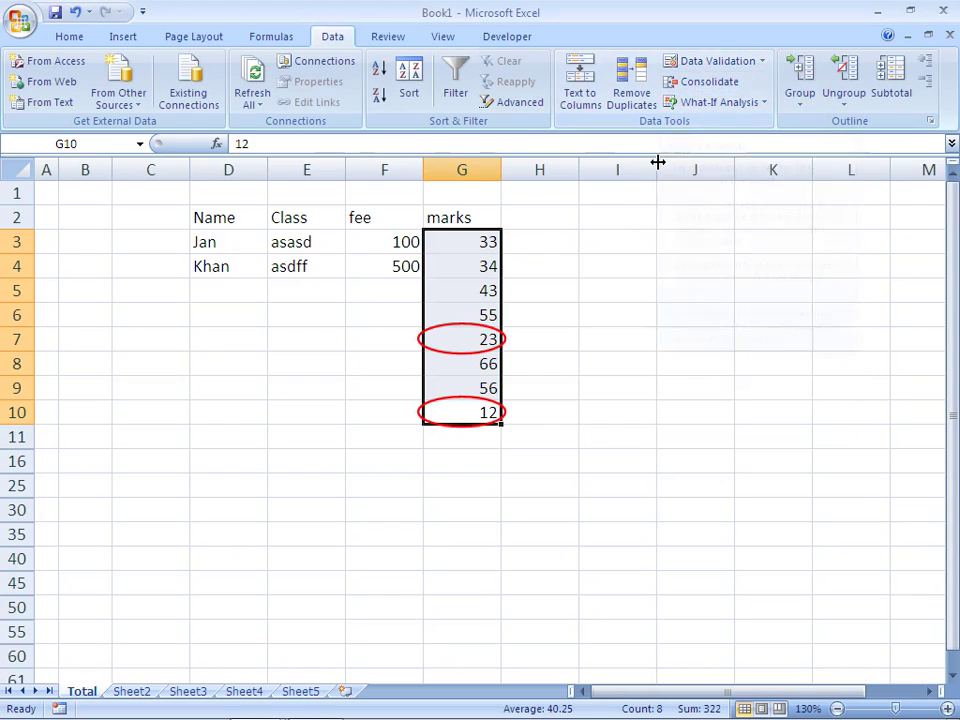
{"action": "left_click", "coordinate": [471, 286]}
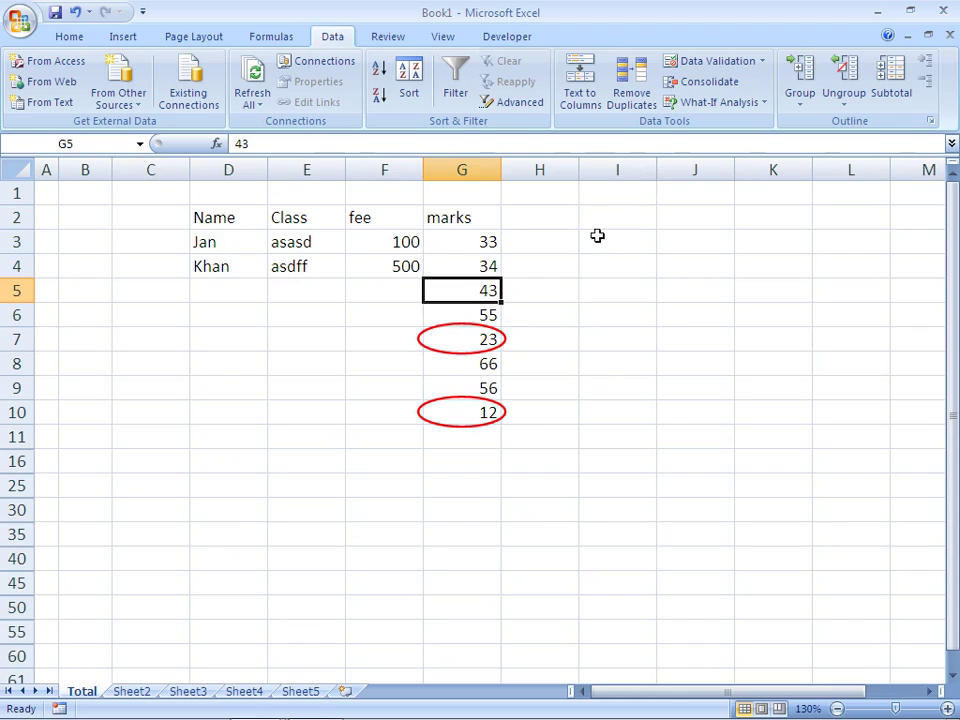
{"action": "left_click", "coordinate": [754, 66]}
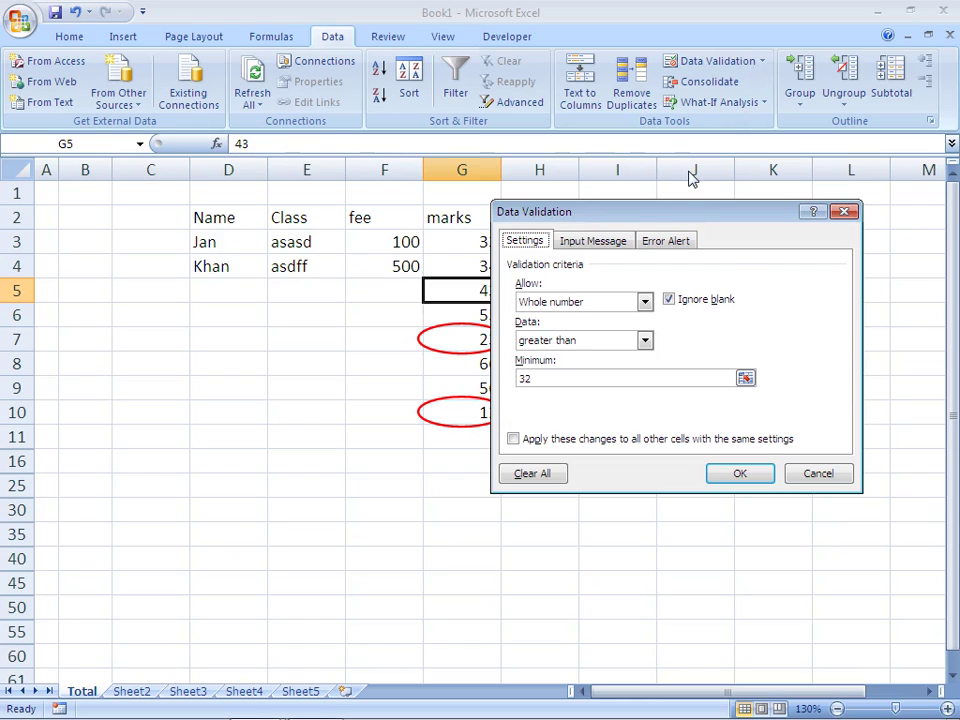
{"action": "key", "text": "Escape"}
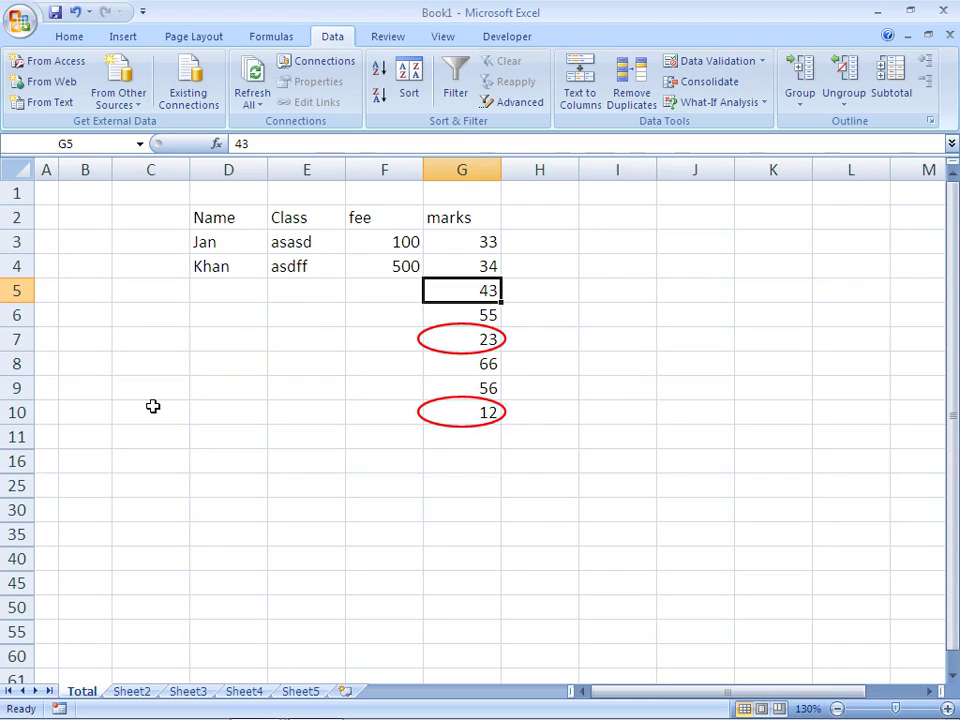
Step: Select cell A1 on the Total sheet, and look through the fee tables on the other sheets before returning to Total
{"action": "left_click", "coordinate": [45, 193]}
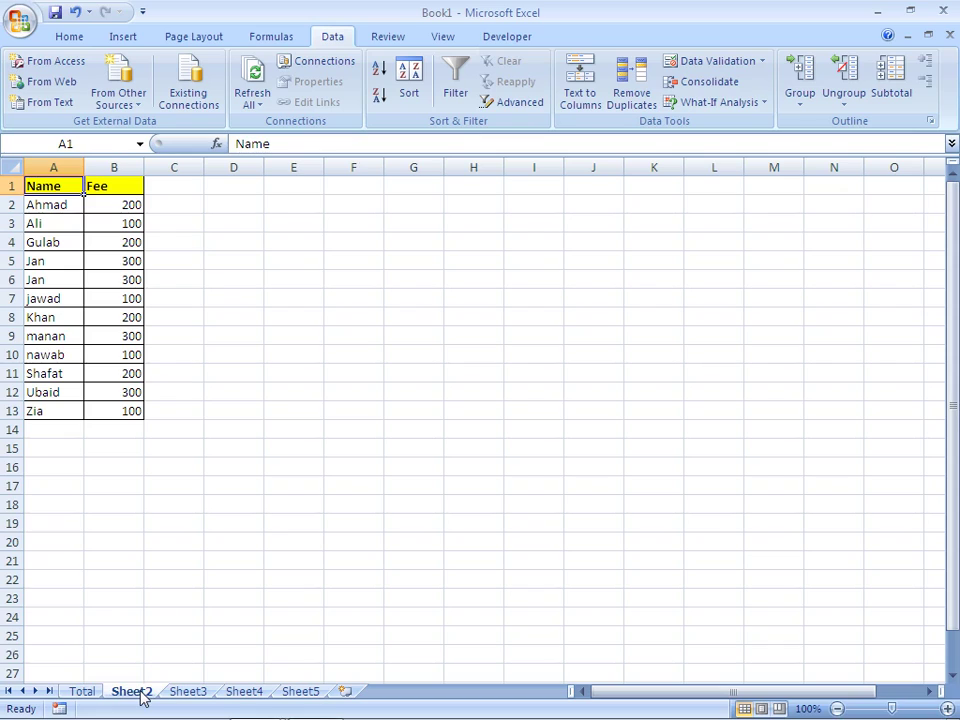
{"action": "left_click", "coordinate": [188, 694]}
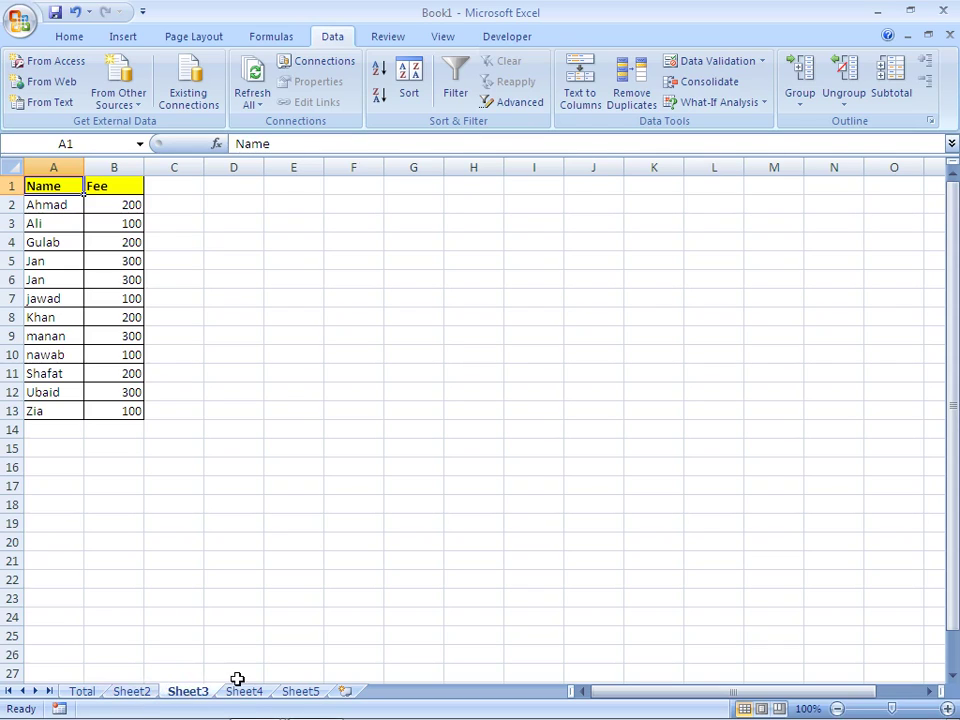
{"action": "mouse_move", "coordinate": [262, 692]}
{"action": "left_mouse_down"}
{"action": "mouse_move", "coordinate": [304, 681]}
{"action": "mouse_move", "coordinate": [304, 690]}
{"action": "left_mouse_up"}
{"action": "left_click", "coordinate": [304, 690]}
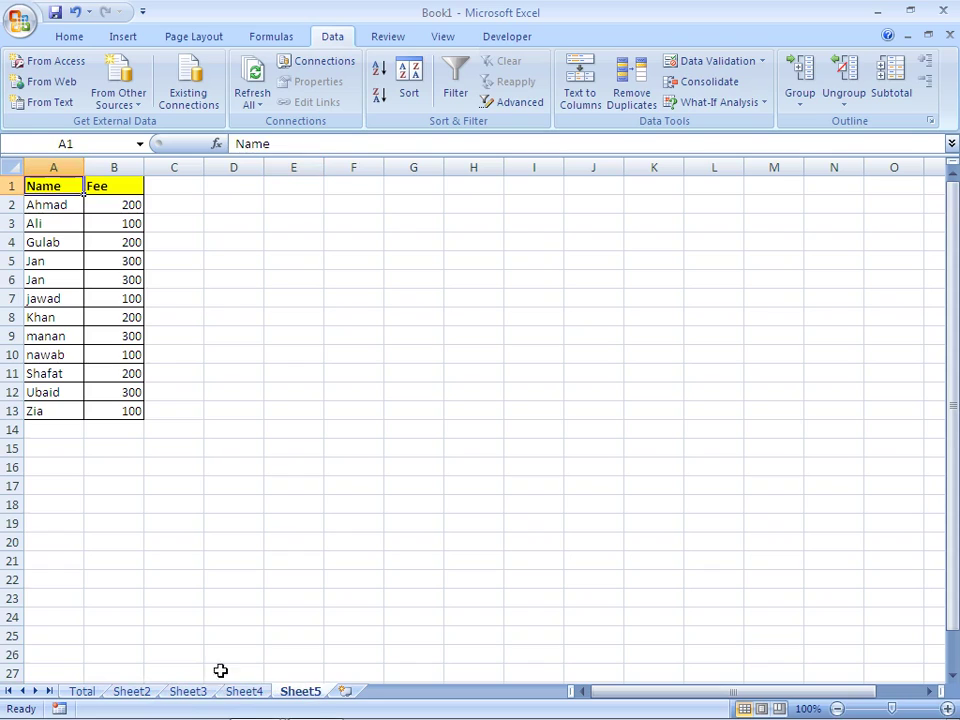
{"action": "left_click", "coordinate": [126, 695]}
{"action": "left_click", "coordinate": [79, 691]}
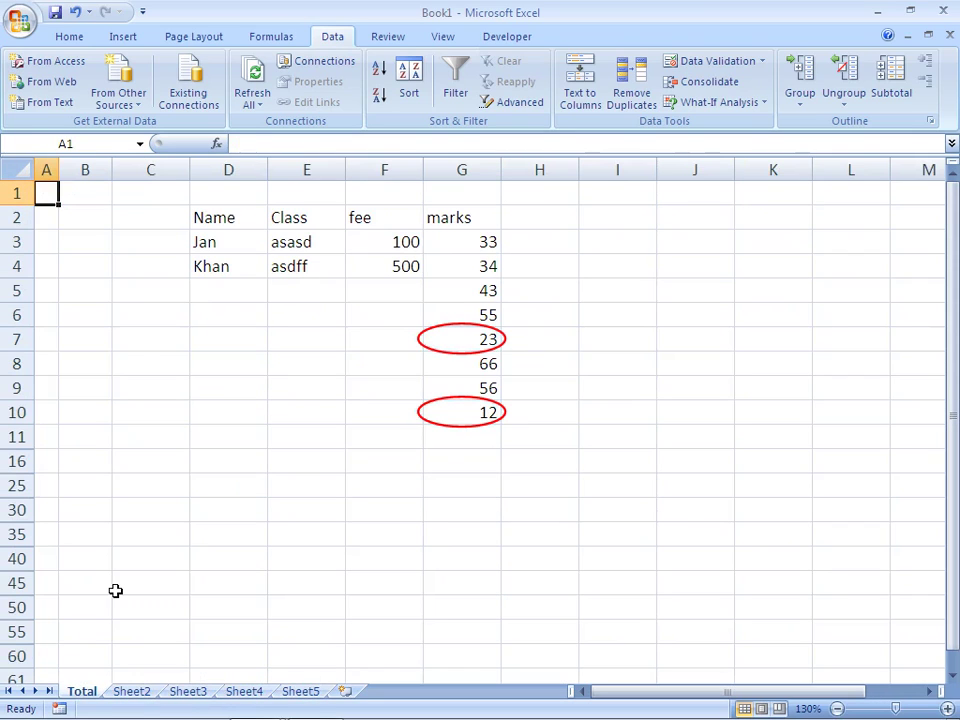
Step: Start a Consolidate operation on the Total sheet and delete all the existing references to Sheet2 through Sheet5
{"action": "left_click", "coordinate": [700, 82]}
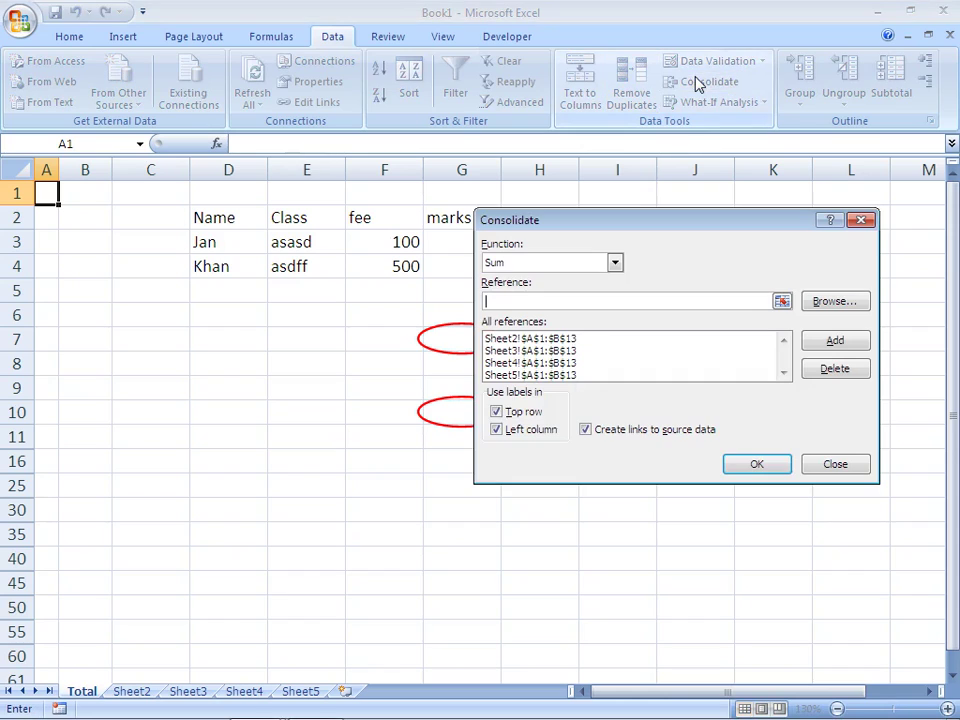
{"action": "left_click", "coordinate": [585, 364]}
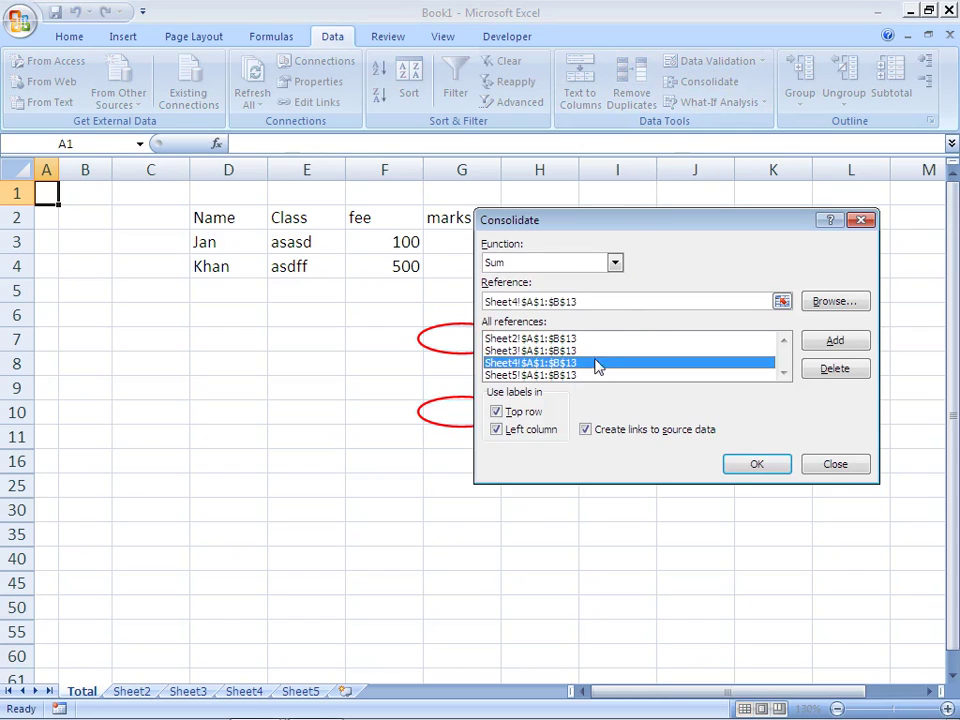
{"action": "left_click", "coordinate": [830, 371]}
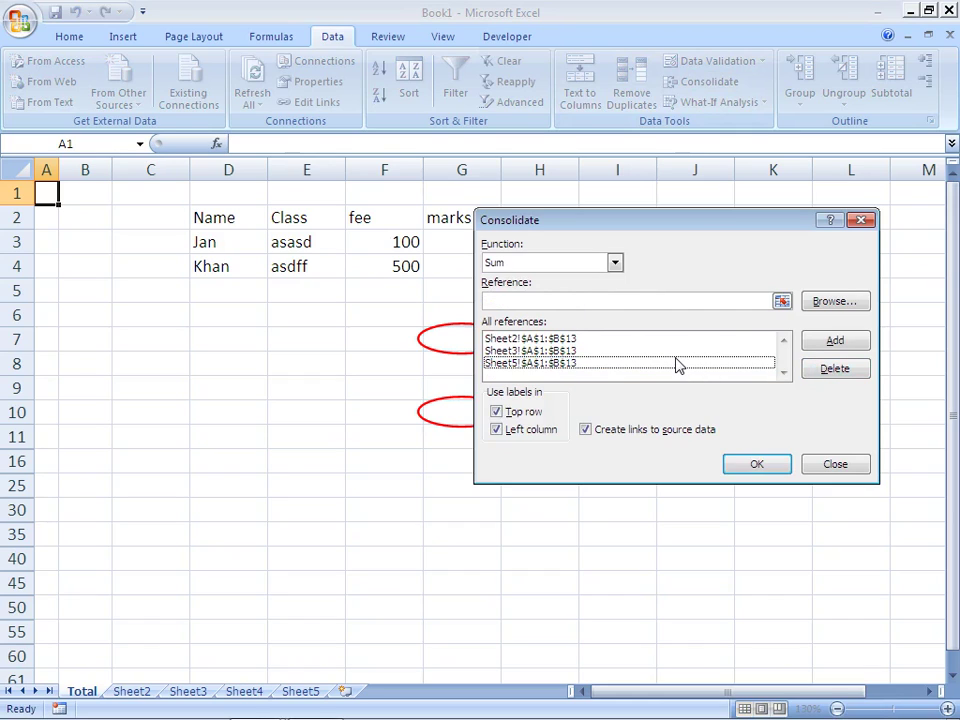
{"action": "left_click", "coordinate": [677, 364]}
{"action": "left_click", "coordinate": [810, 372]}
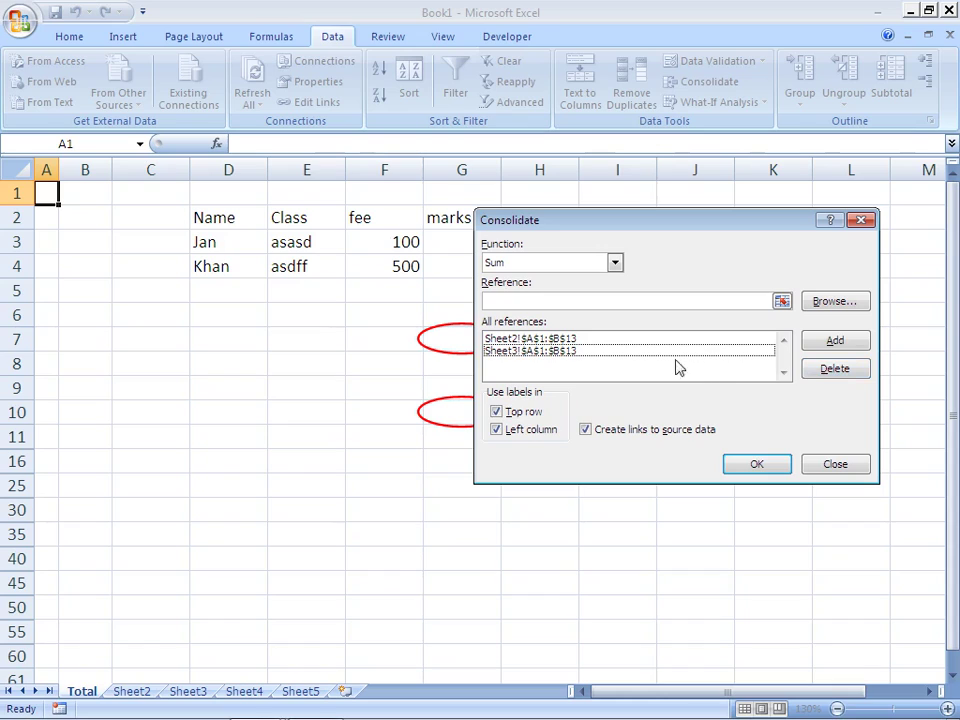
{"action": "left_click", "coordinate": [658, 352]}
{"action": "left_click", "coordinate": [812, 371]}
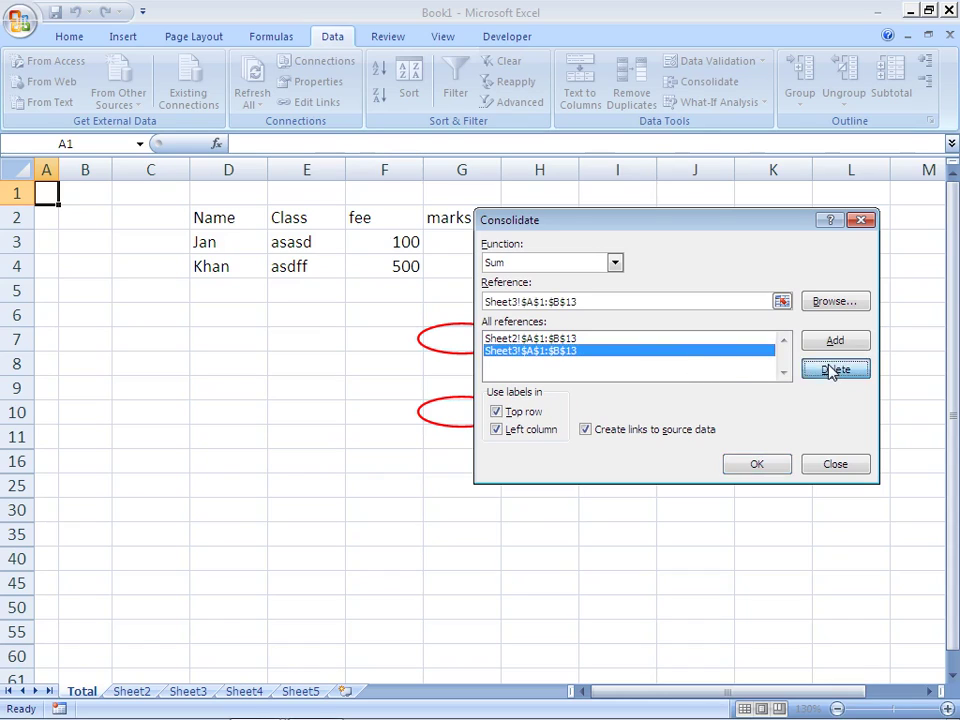
{"action": "left_click", "coordinate": [681, 340]}
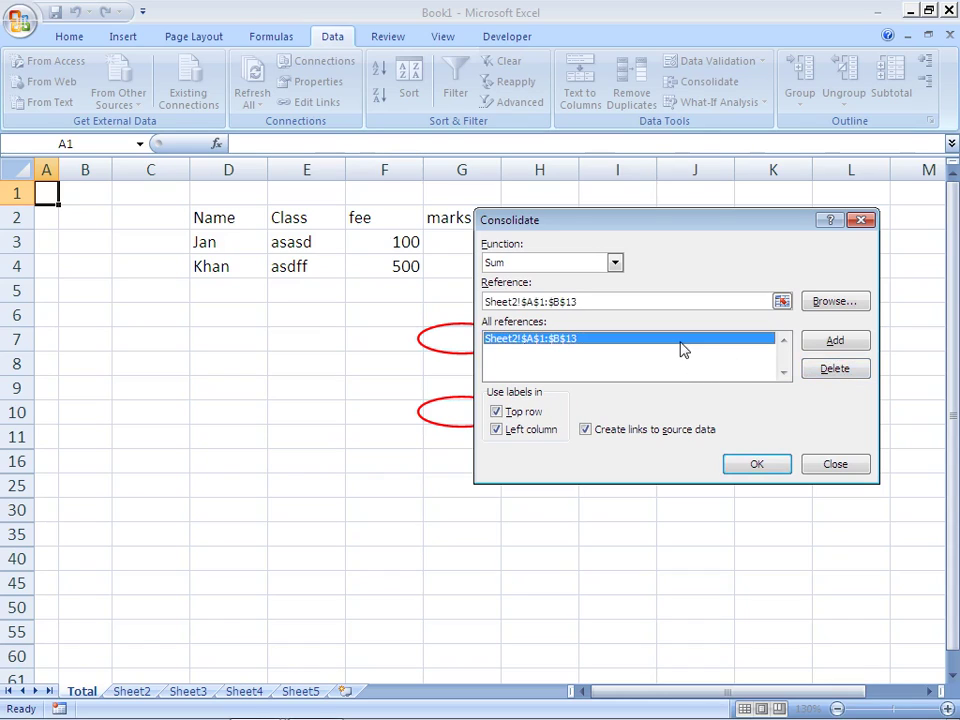
{"action": "left_click", "coordinate": [836, 370]}
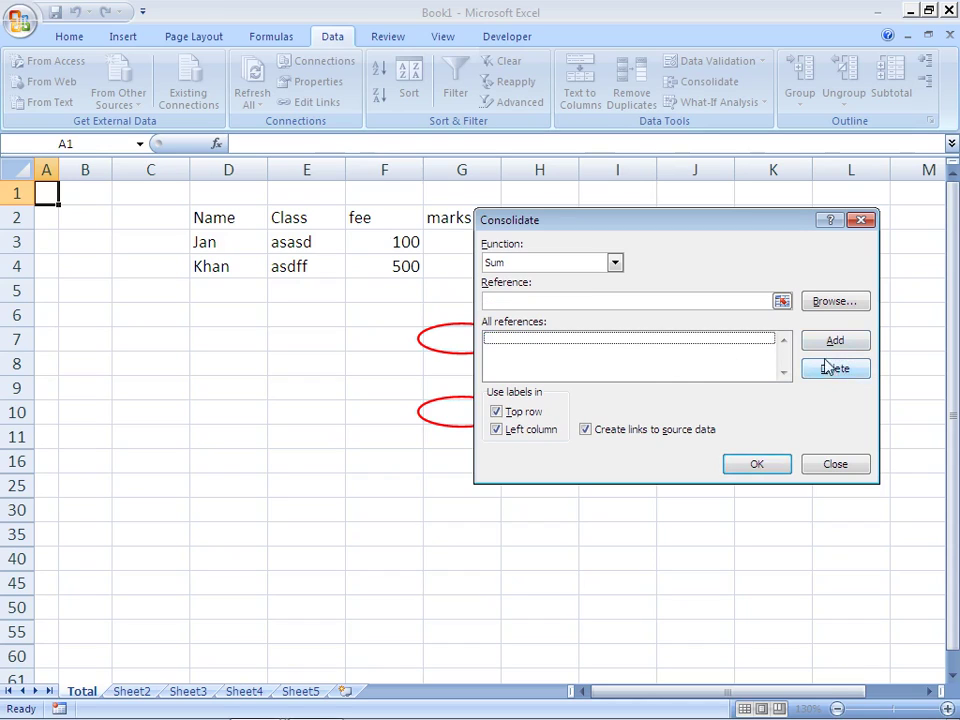
{"action": "left_click", "coordinate": [496, 430]}
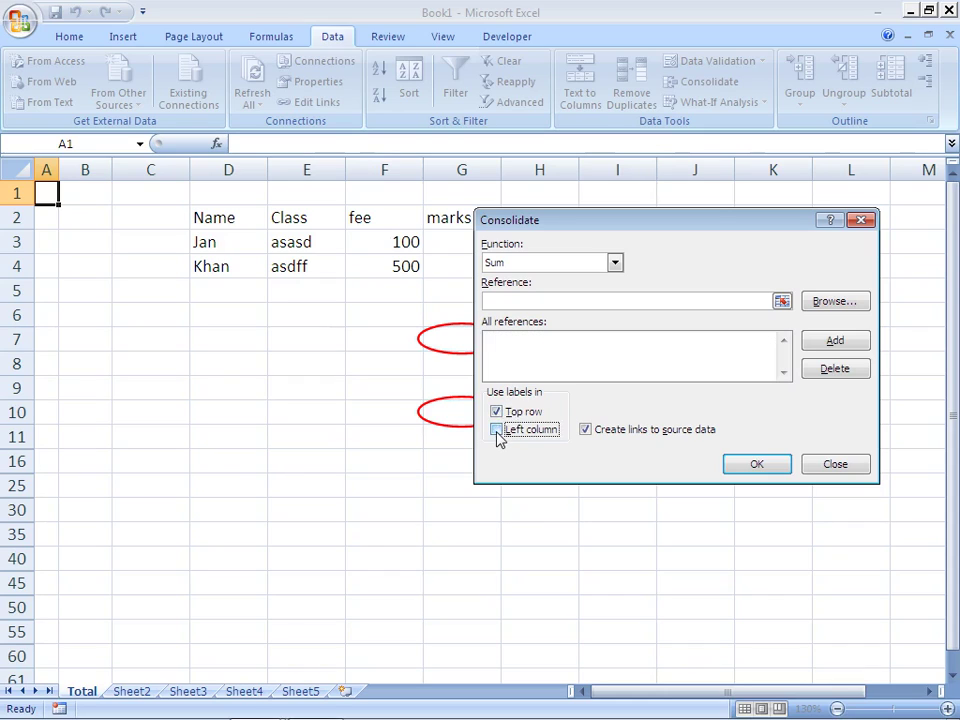
{"action": "left_click", "coordinate": [497, 431]}
Step: Add the range A1:B13 on Sheet2 to the consolidation references
{"action": "left_click", "coordinate": [592, 301]}
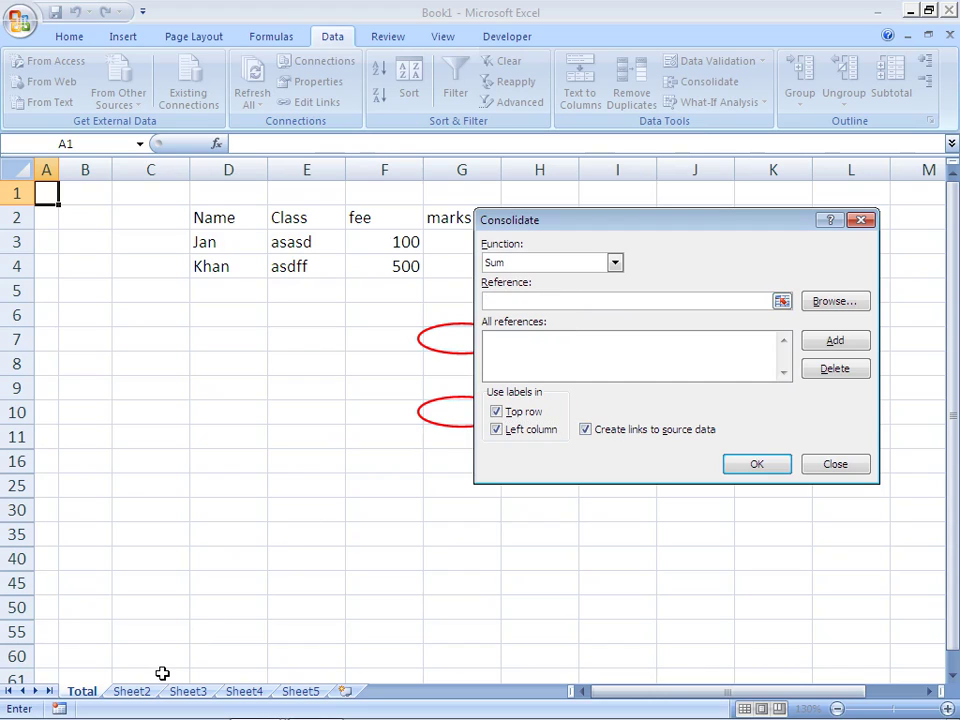
{"action": "left_click", "coordinate": [136, 692]}
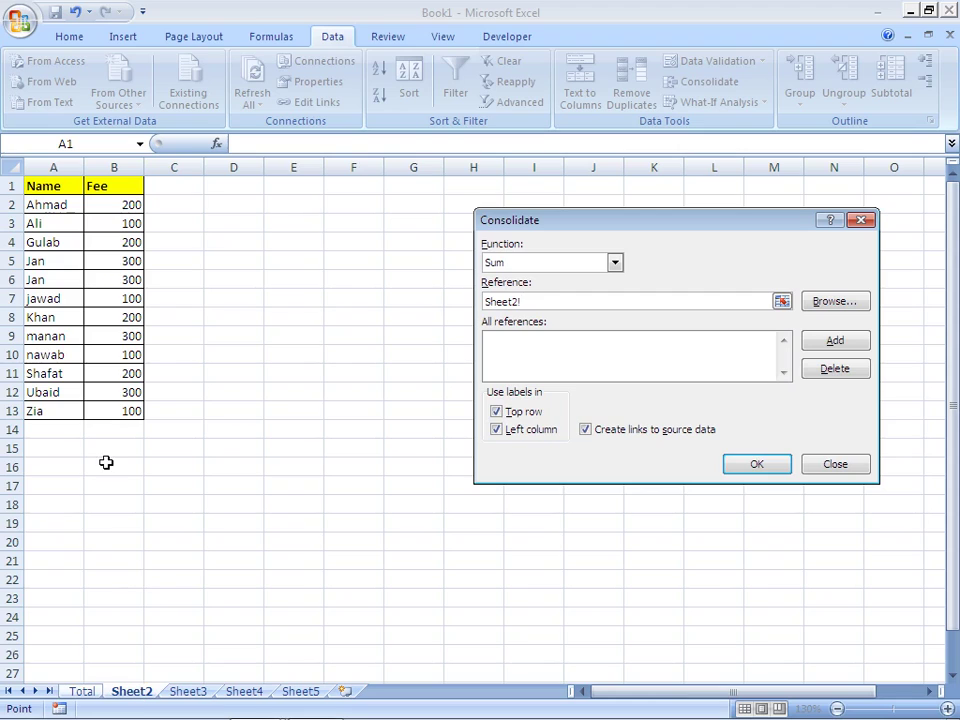
{"action": "left_click", "coordinate": [37, 183]}
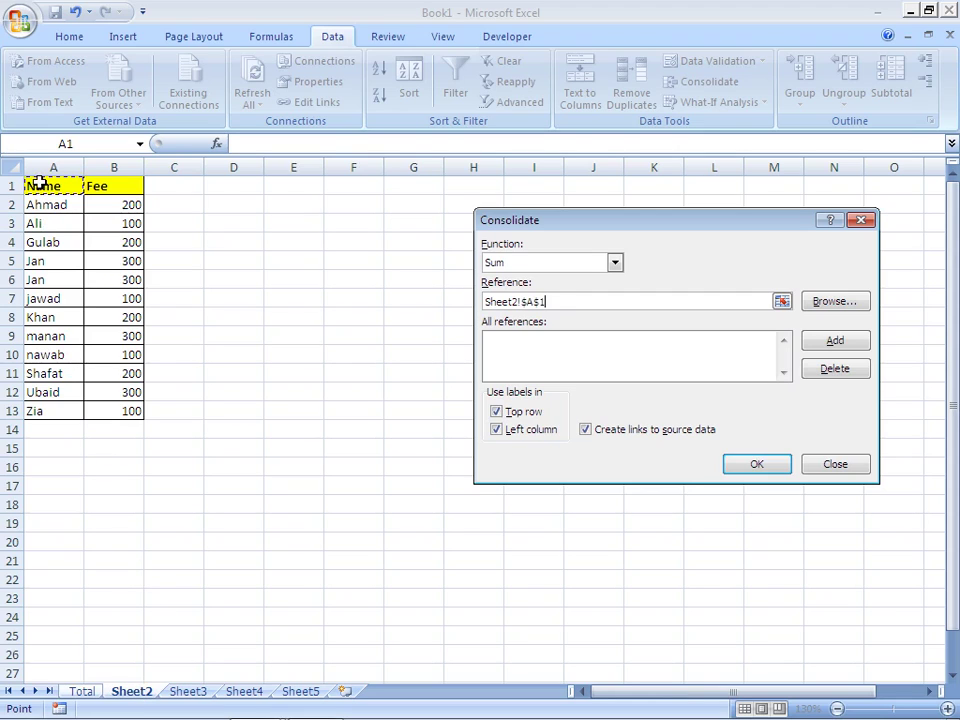
{"action": "key", "text": "shift+Right"}
{"action": "key", "text": "shift+Down"}
{"action": "key", "text": "shift+Down"}
{"action": "key", "text": "shift+Down"}
{"action": "key", "text": "shift+Down"}
{"action": "key", "text": "shift+Down"}
{"action": "key", "text": "shift+Down"}
{"action": "key", "text": "shift+Down"}
{"action": "key", "text": "shift+Down"}
{"action": "key", "text": "shift+Down"}
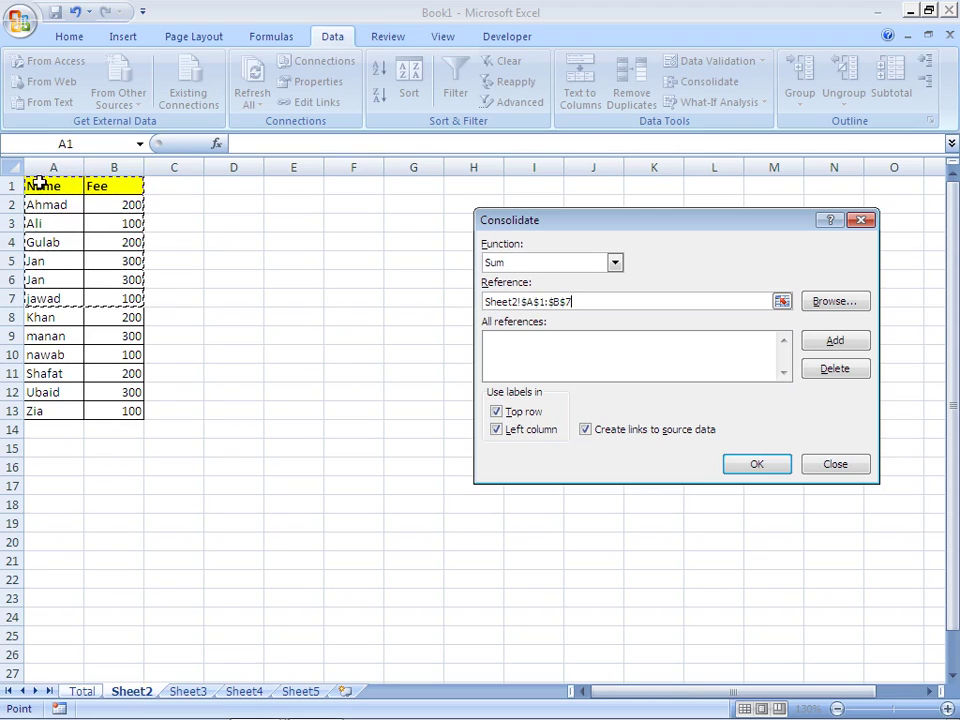
{"action": "key", "text": "shift+Down"}
{"action": "key", "text": "shift+Down"}
{"action": "key", "text": "shift+Down"}
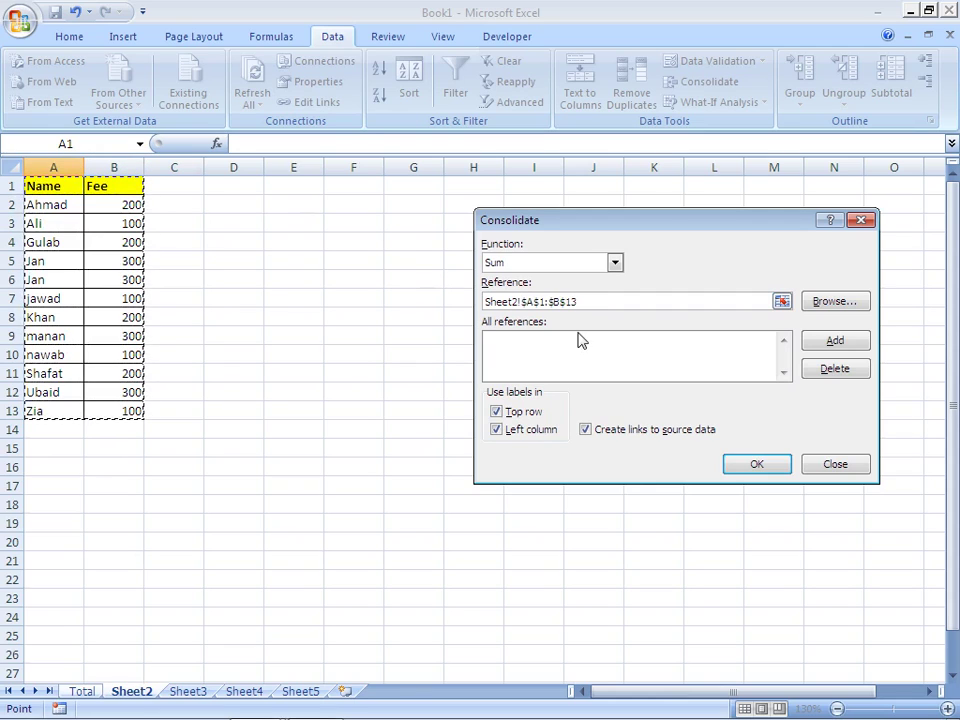
{"action": "left_click", "coordinate": [835, 340]}
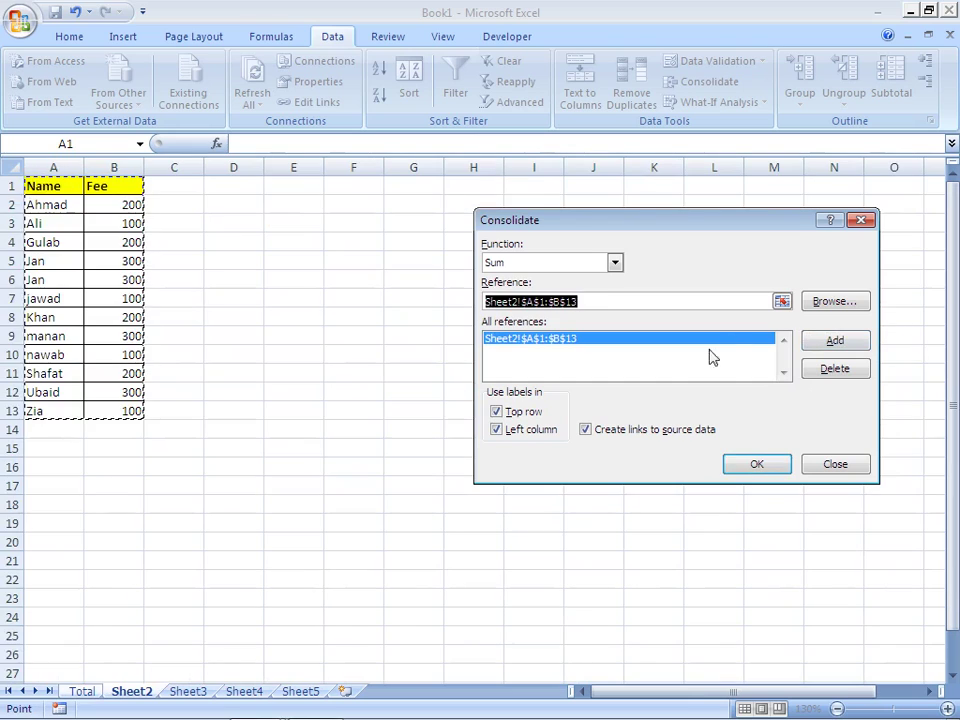
Step: Add the range A1:B13 on Sheet3, Sheet4 and Sheet5 to the consolidation references
{"action": "left_click", "coordinate": [190, 693]}
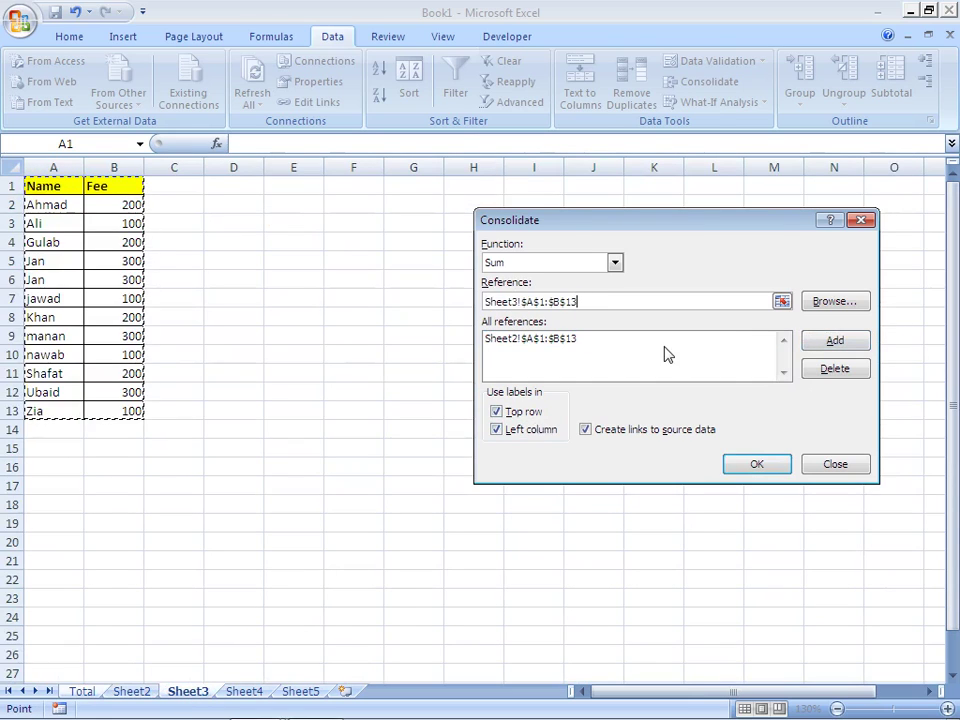
{"action": "left_click", "coordinate": [827, 345]}
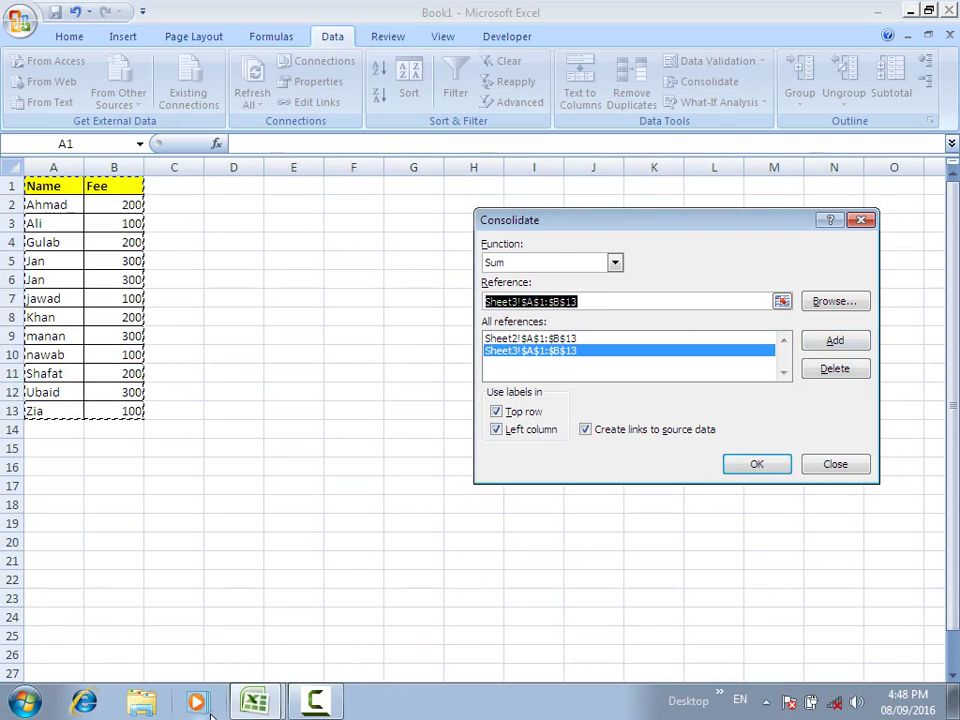
{"action": "left_click", "coordinate": [251, 637]}
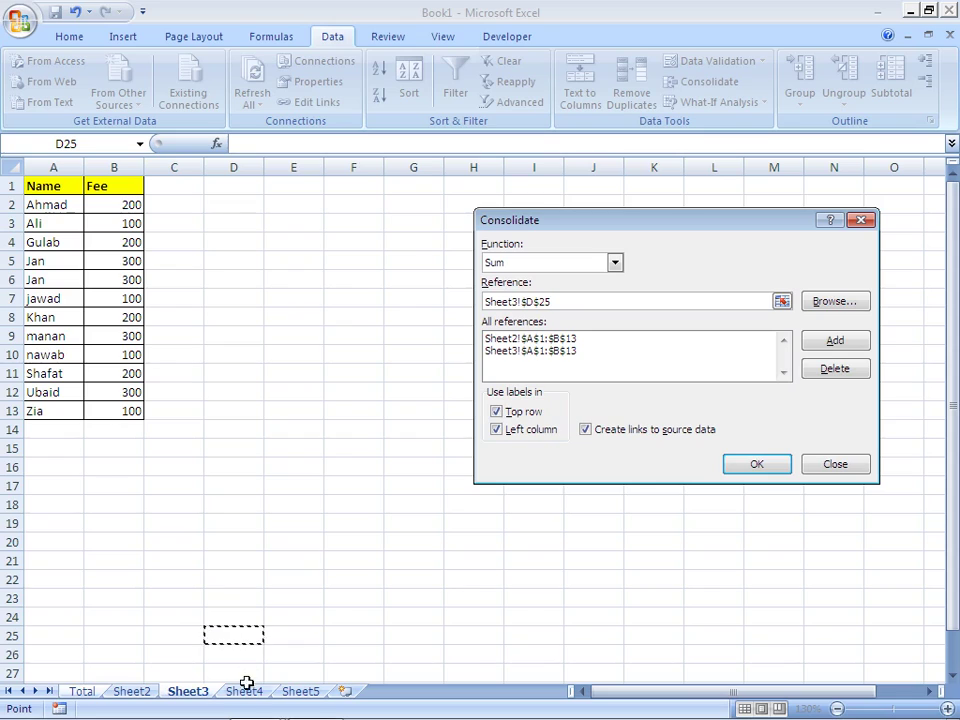
{"action": "left_click", "coordinate": [248, 691]}
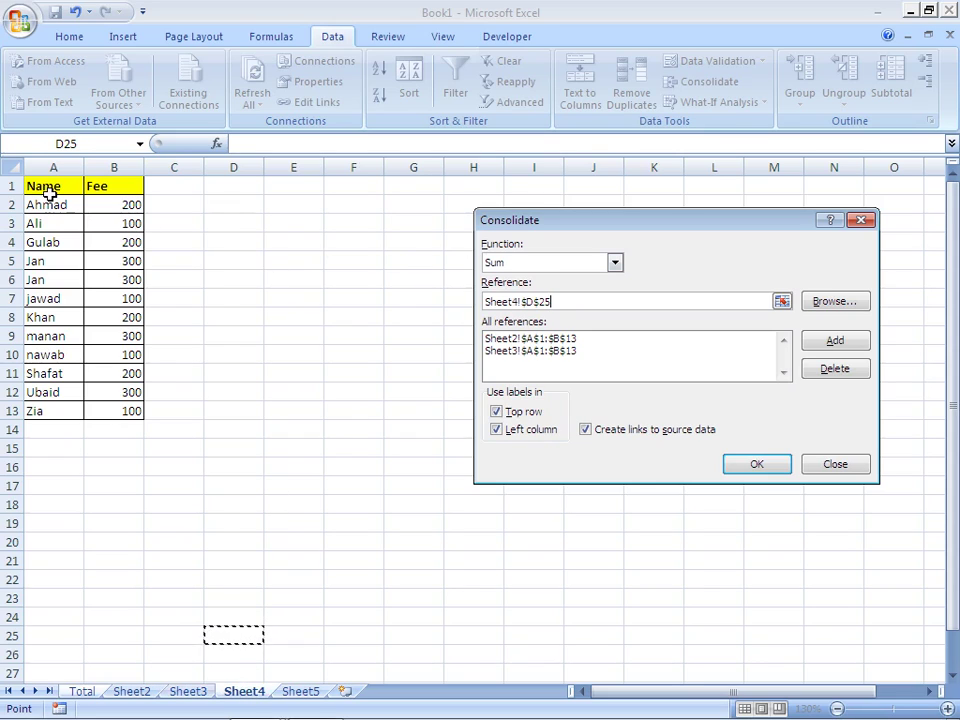
{"action": "left_click_drag", "start_coordinate": [46, 187], "coordinate": [115, 411]}
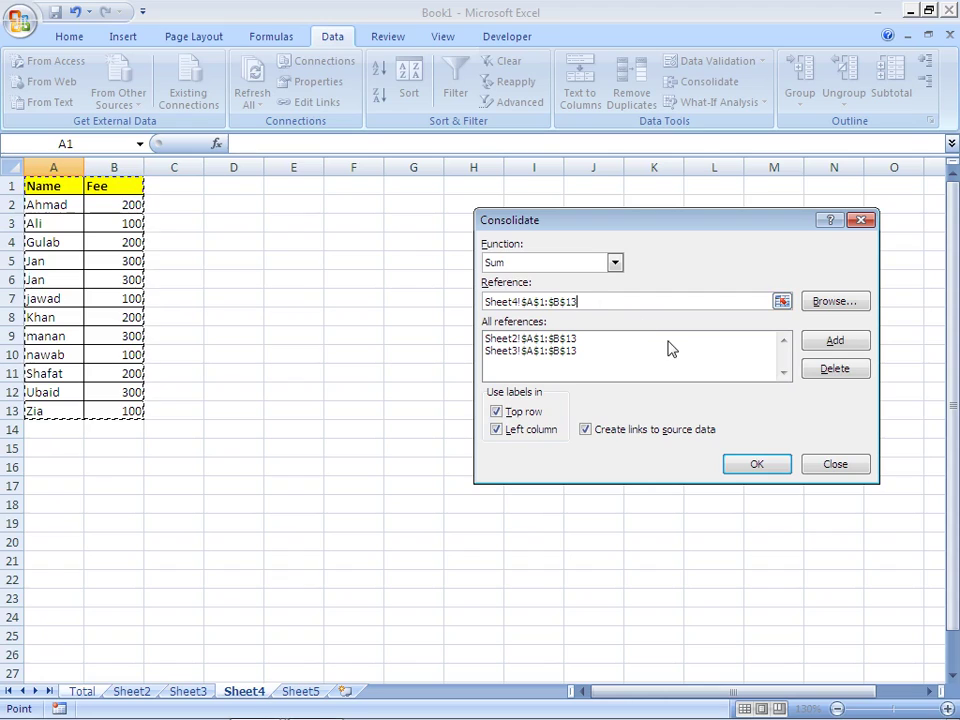
{"action": "left_click", "coordinate": [833, 344]}
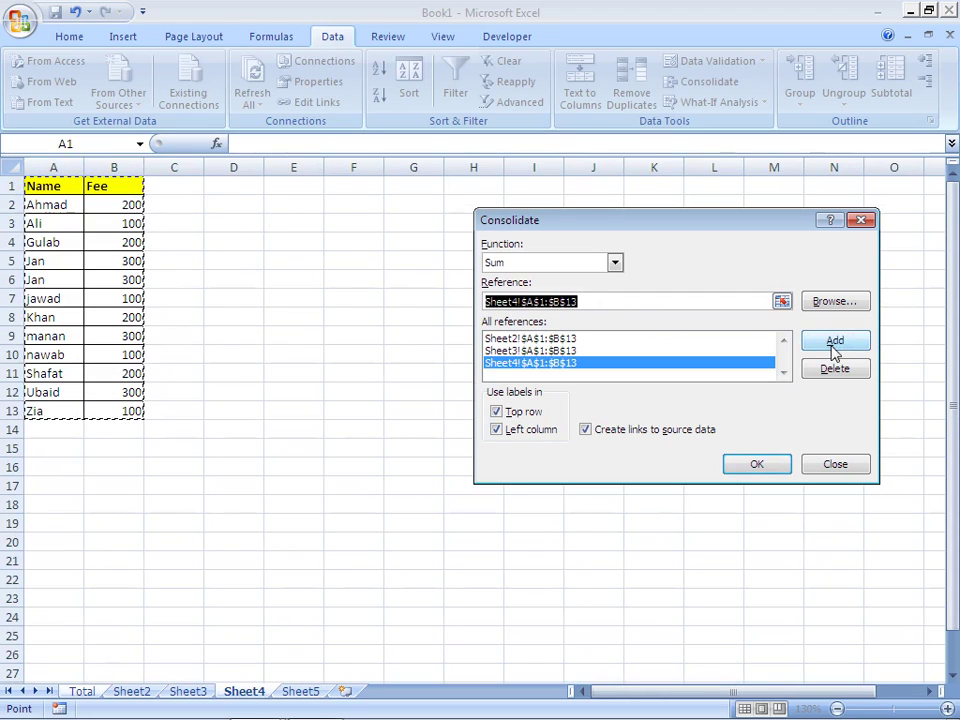
{"action": "left_click", "coordinate": [302, 691]}
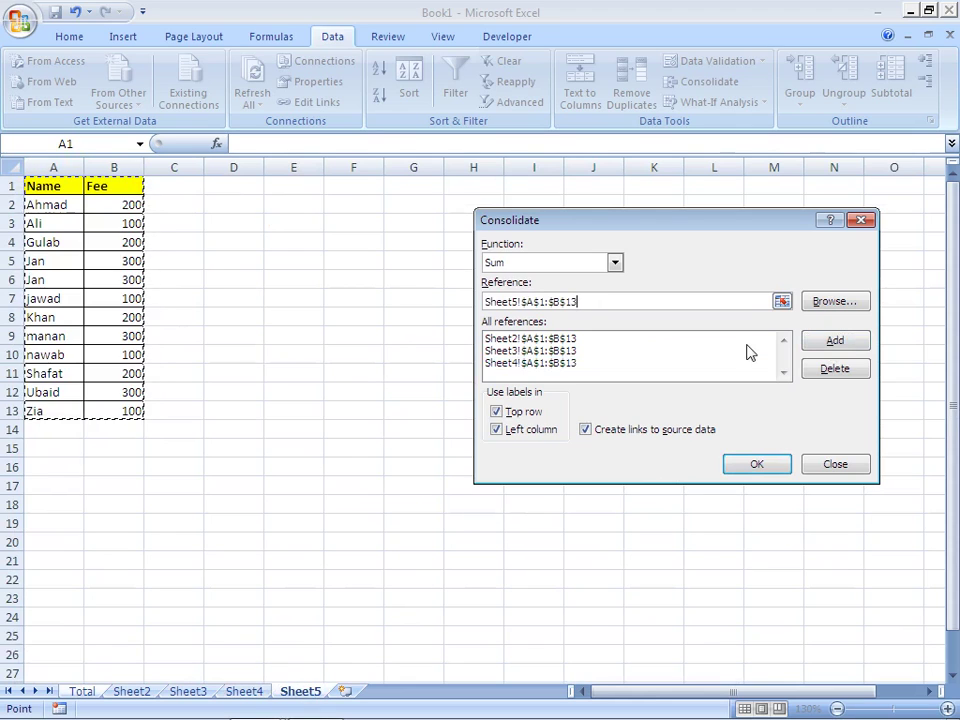
{"action": "left_click", "coordinate": [835, 344]}
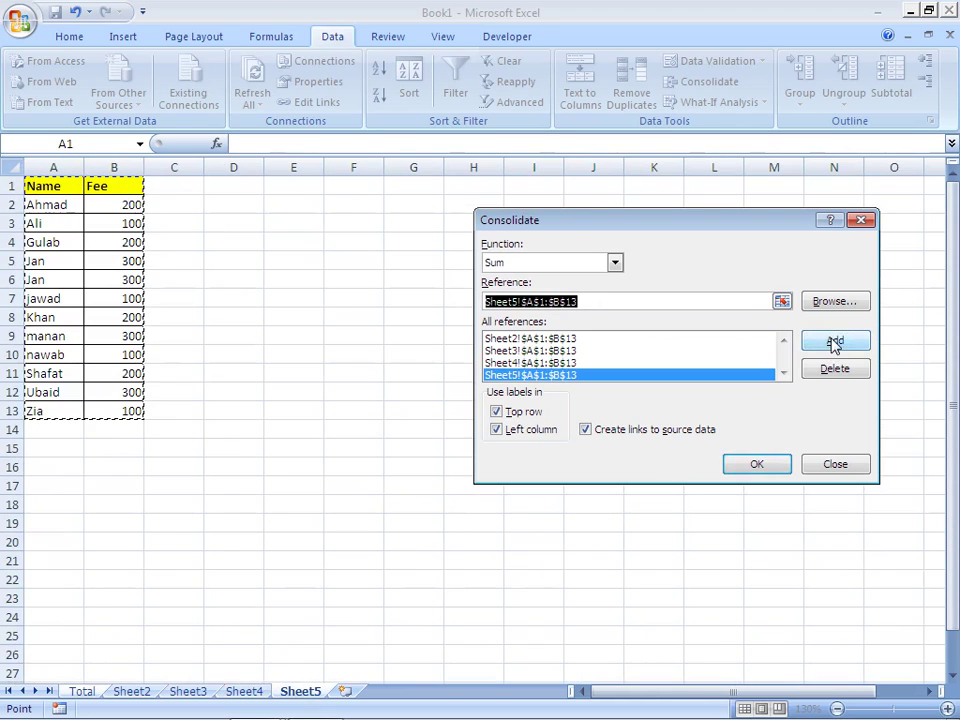
Step: Run the Sum consolidation with top-row and left-column labels and links to source data, and autofit column B on Total
{"action": "left_click", "coordinate": [757, 465]}
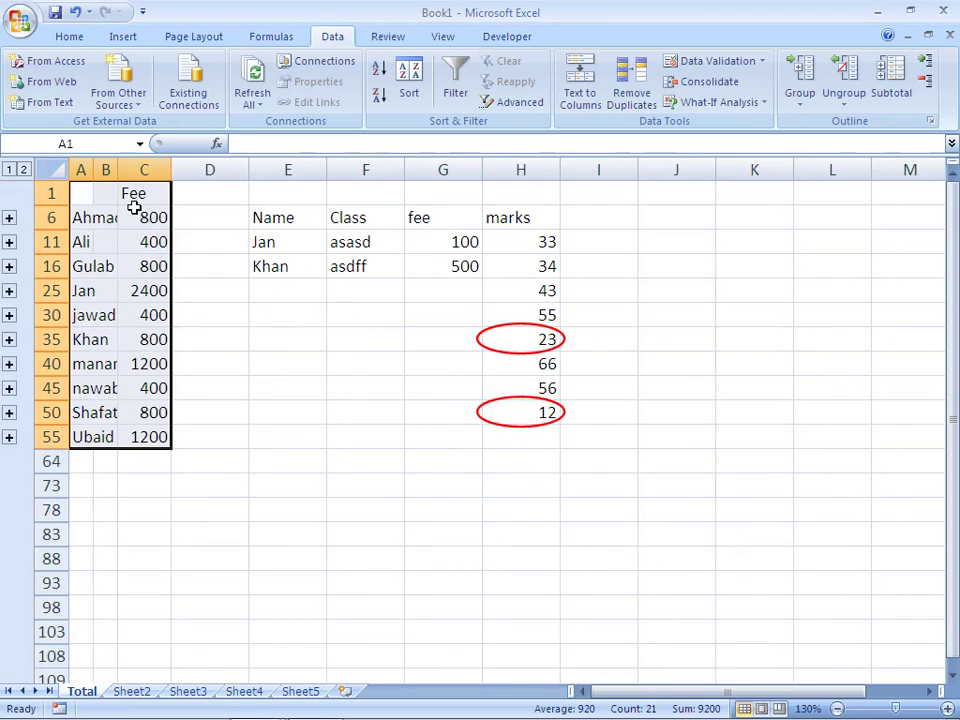
{"action": "left_click_drag", "start_coordinate": [117, 177], "coordinate": [117, 177]}
{"action": "double_click", "coordinate": [117, 177]}
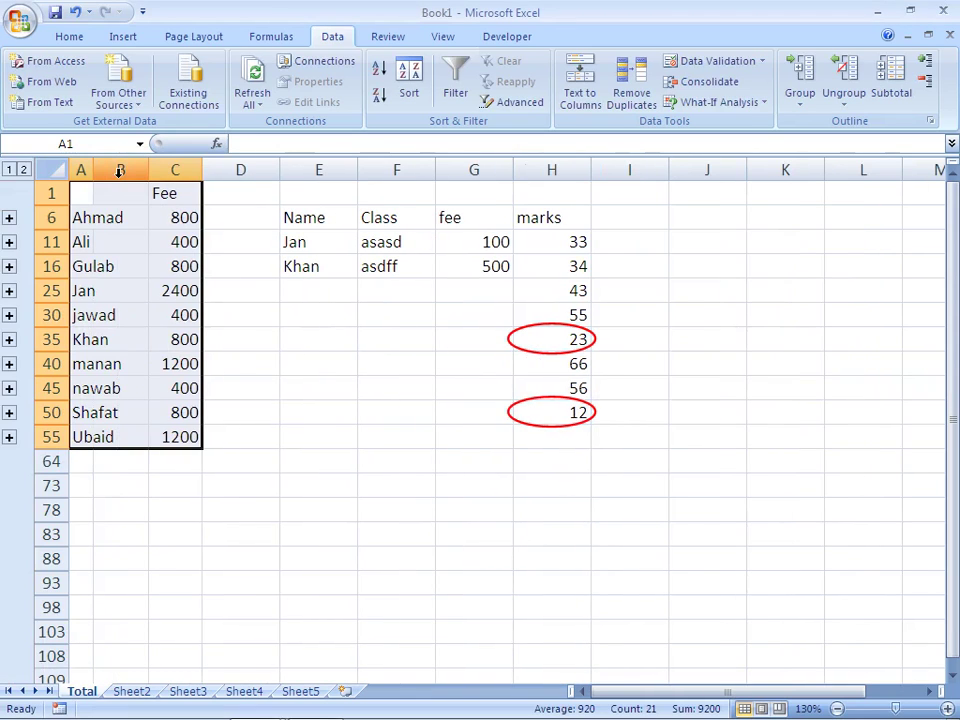
Step: Inspect the formula in C6 on Total, expand its outline group to view the source rows, and collapse the outline to level 1
{"action": "left_click", "coordinate": [174, 221]}
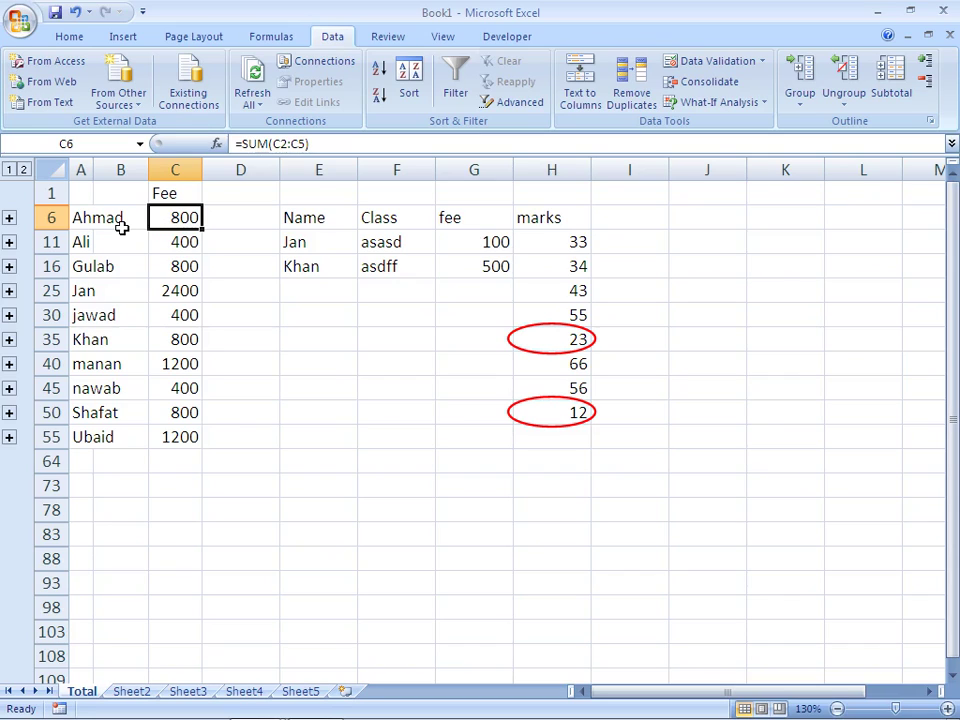
{"action": "left_click", "coordinate": [9, 218]}
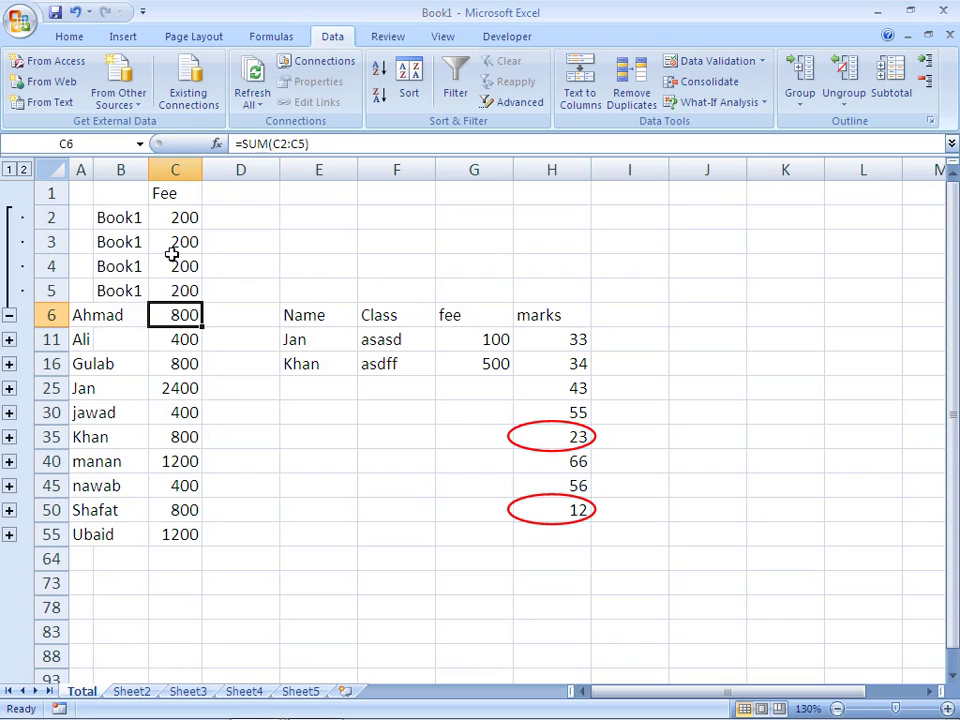
{"action": "left_click", "coordinate": [10, 171]}
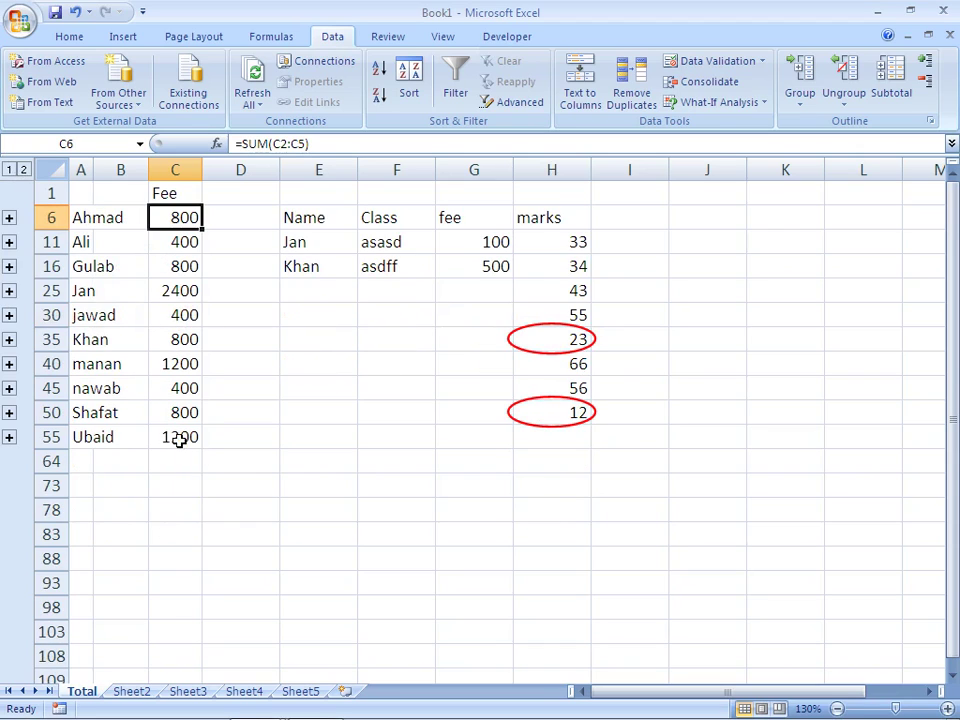
Step: Change the fee in cell B2 on Sheet2 to 300 and return to Total to check the linked sum
{"action": "left_click", "coordinate": [143, 694]}
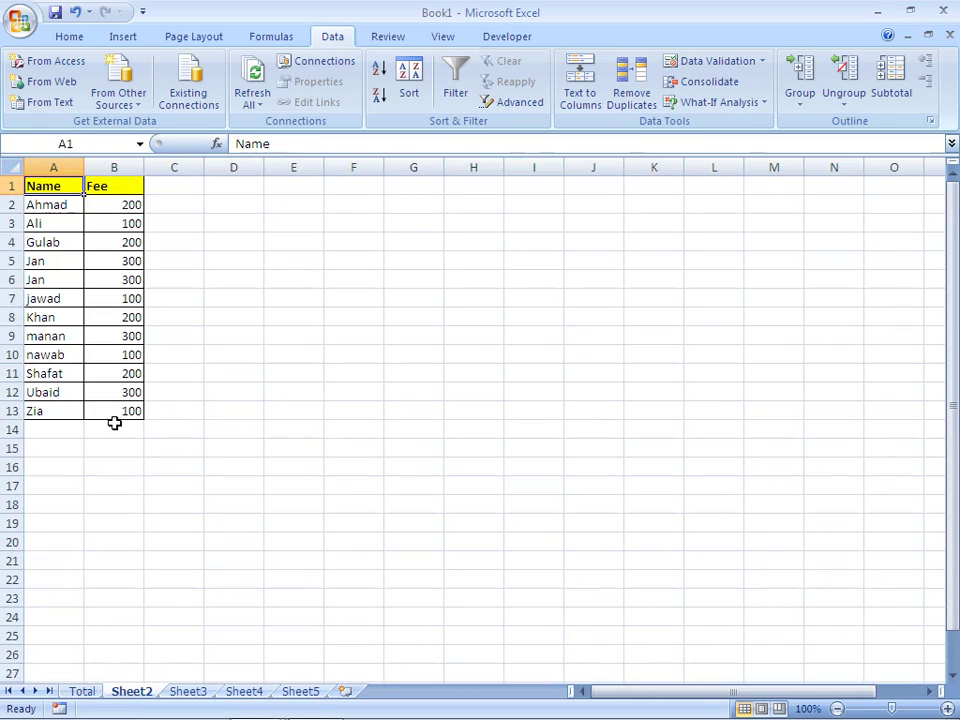
{"action": "left_click", "coordinate": [131, 206]}
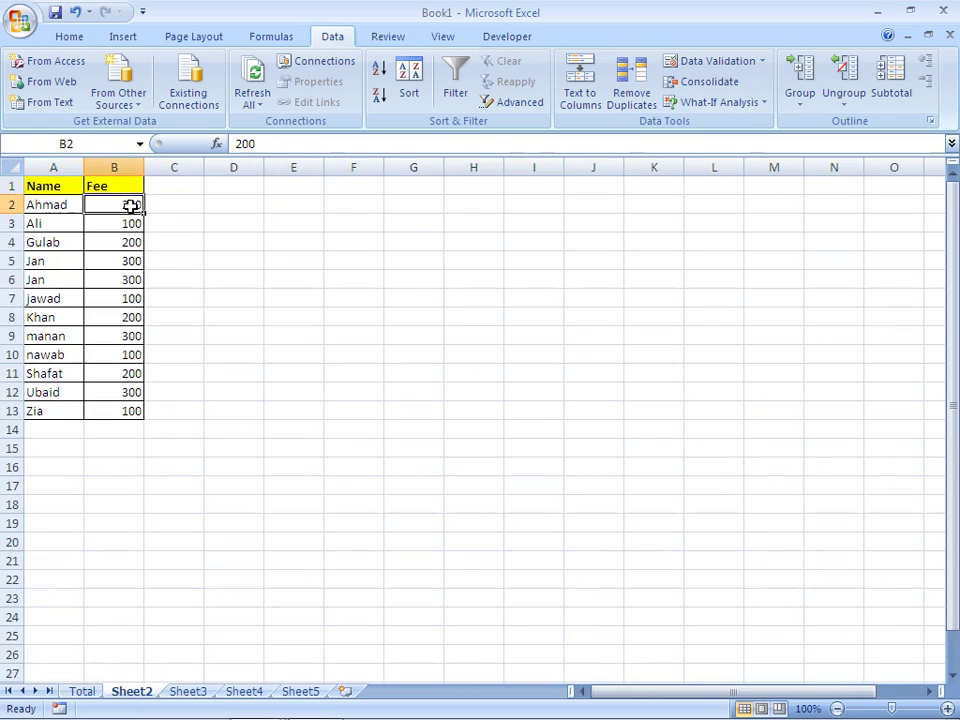
{"action": "type", "text": "30"}
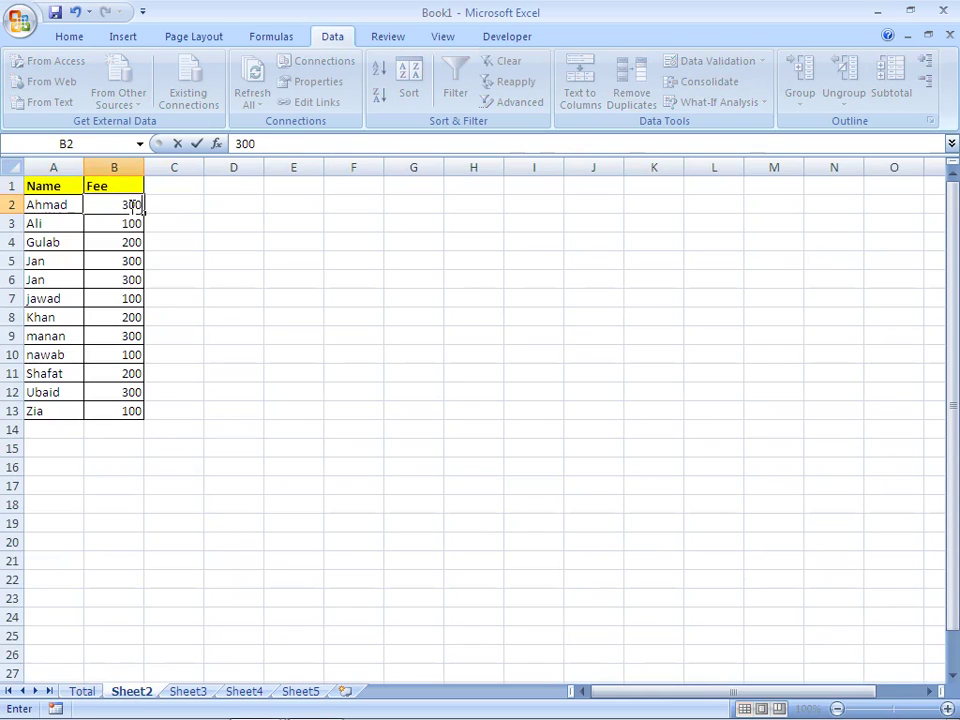
{"action": "key", "text": "Return"}
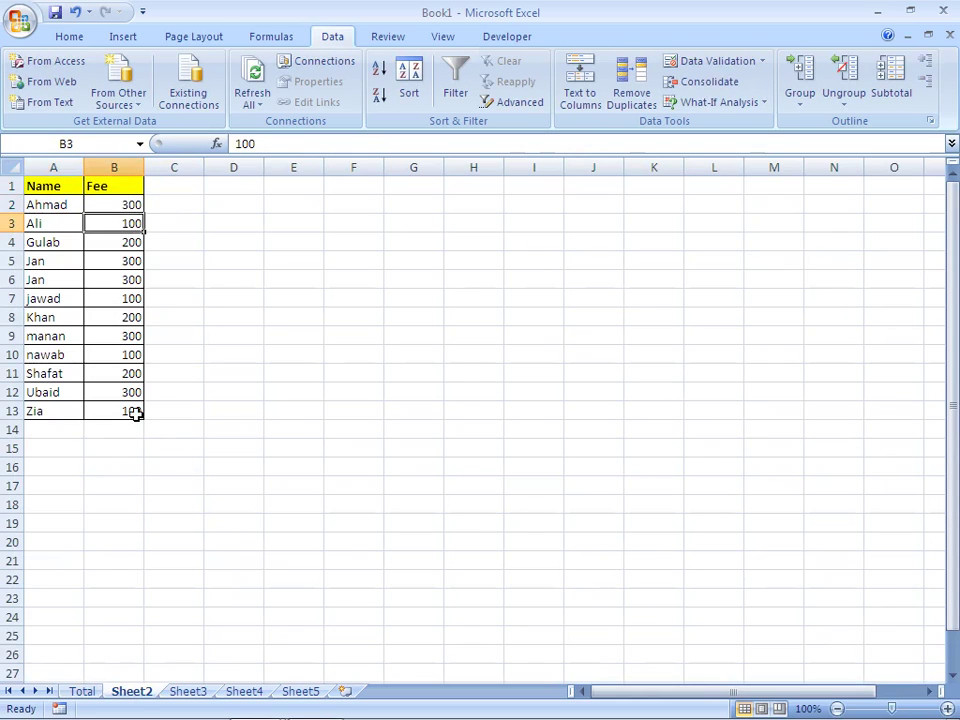
{"action": "left_click", "coordinate": [88, 695]}
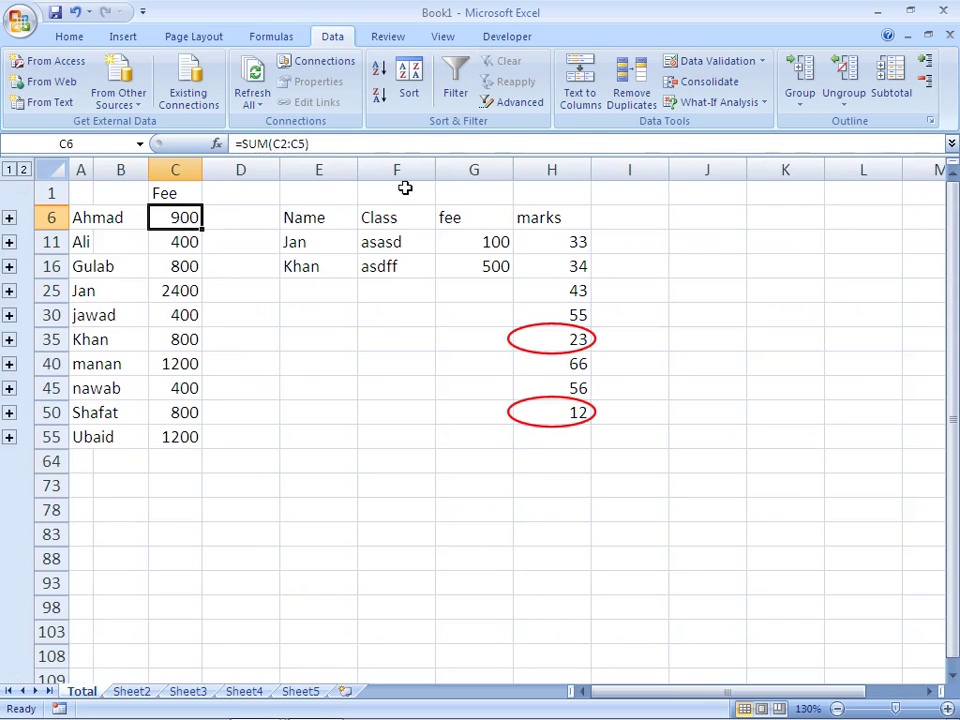
{"action": "left_click", "coordinate": [770, 104]}
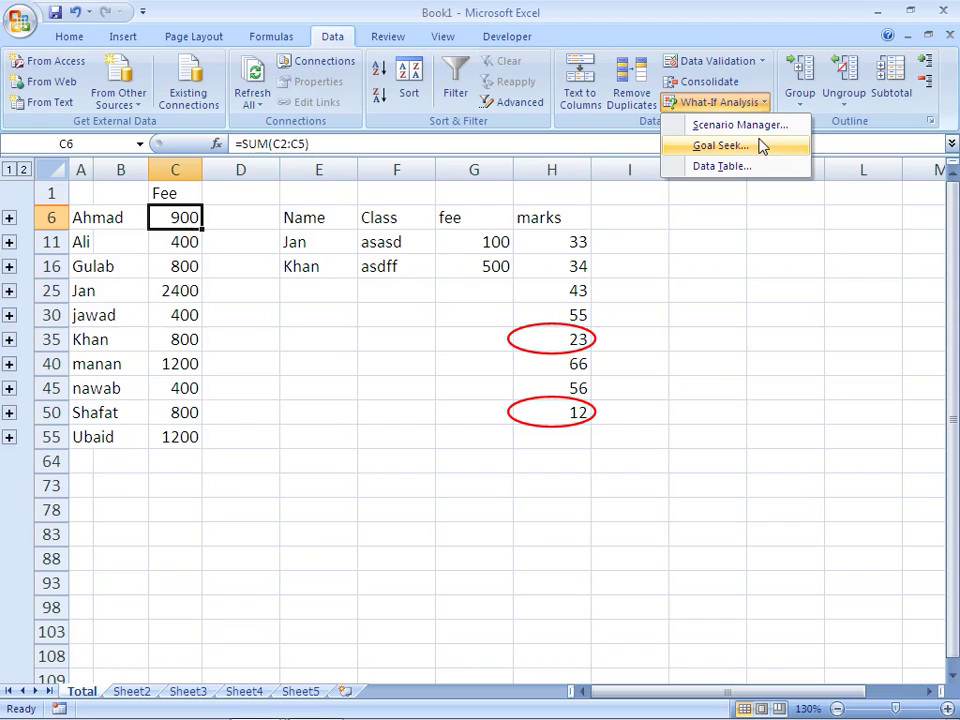
{"action": "left_click", "coordinate": [307, 693]}
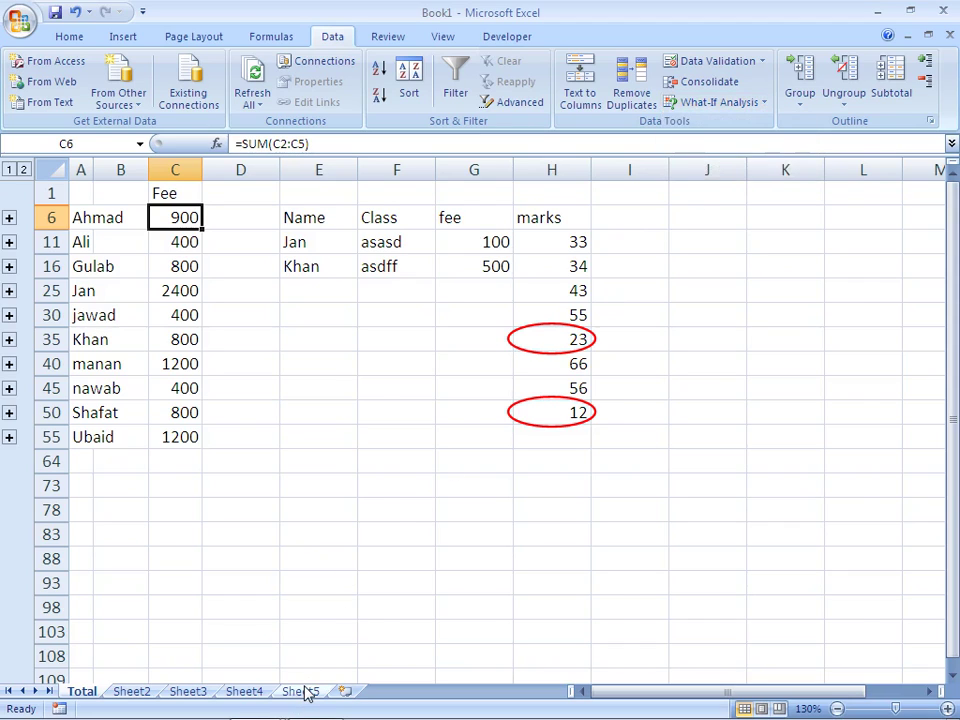
{"action": "left_click", "coordinate": [303, 691]}
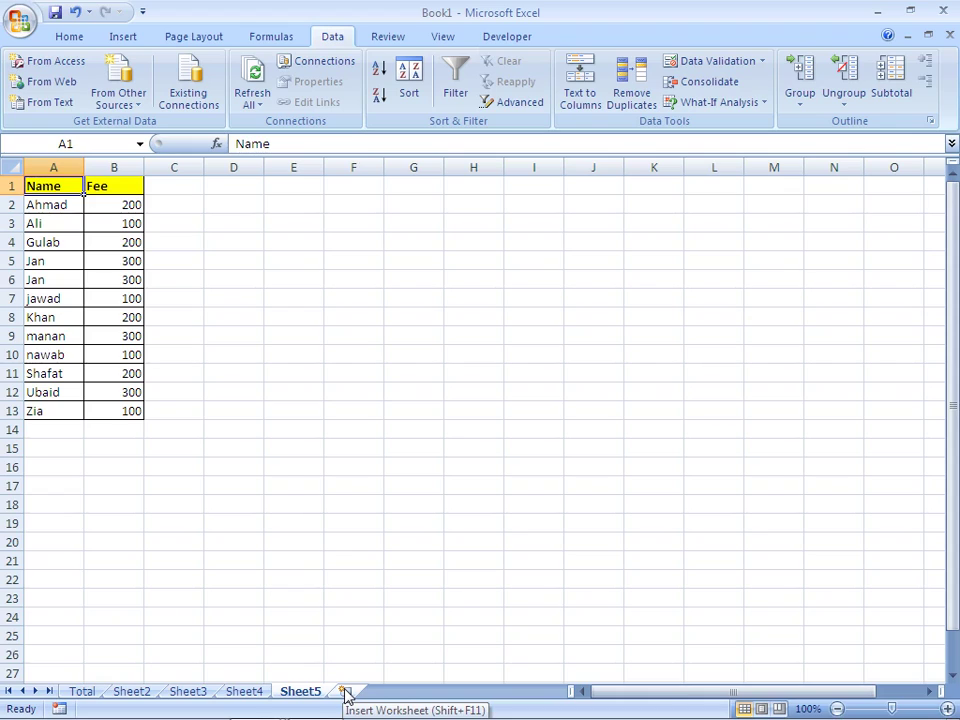
Step: Create a new blank workbook and enter the headers Item in A1 and Price in B1
{"action": "key", "text": "ctrl+n"}
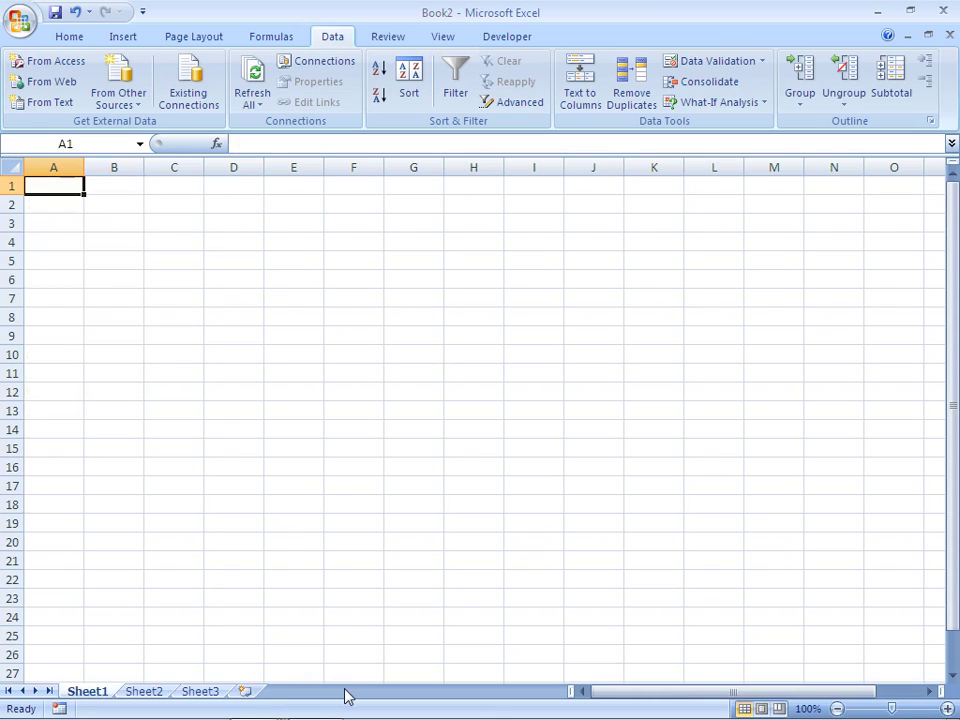
{"action": "type", "text": "Item"}
{"action": "key", "text": "Tab"}
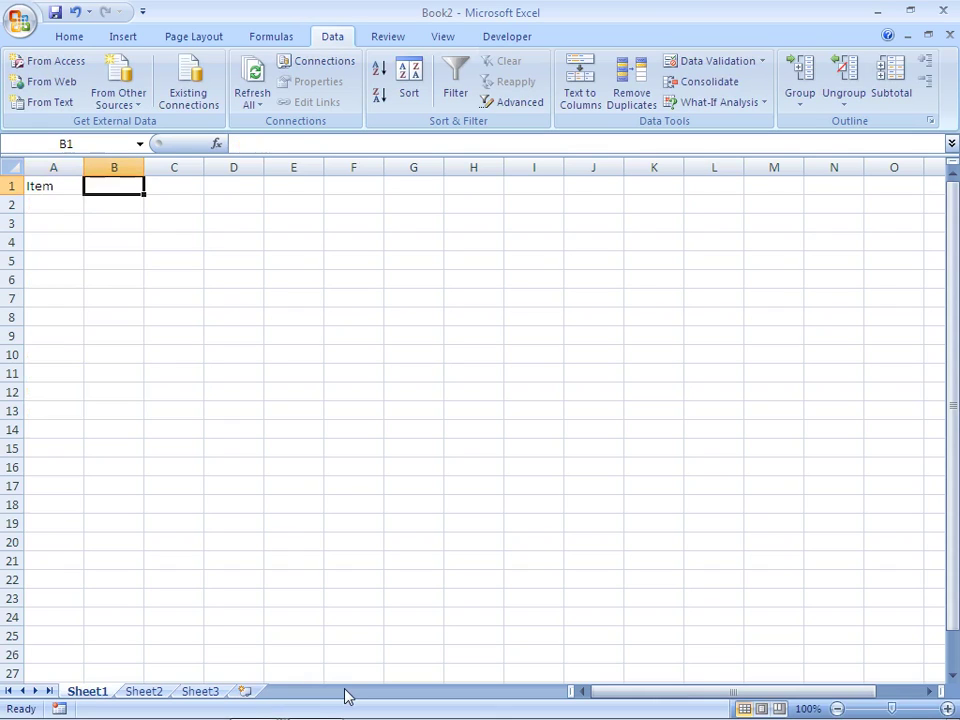
{"action": "type", "text": "Pric"}
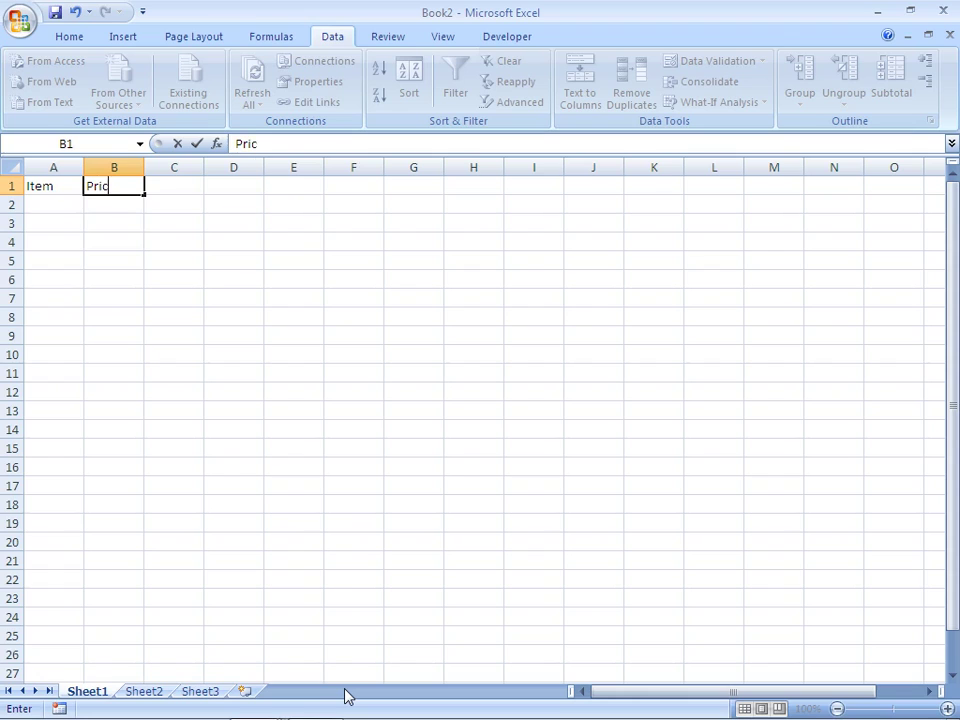
{"action": "type", "text": "e"}
{"action": "key", "text": "Return"}
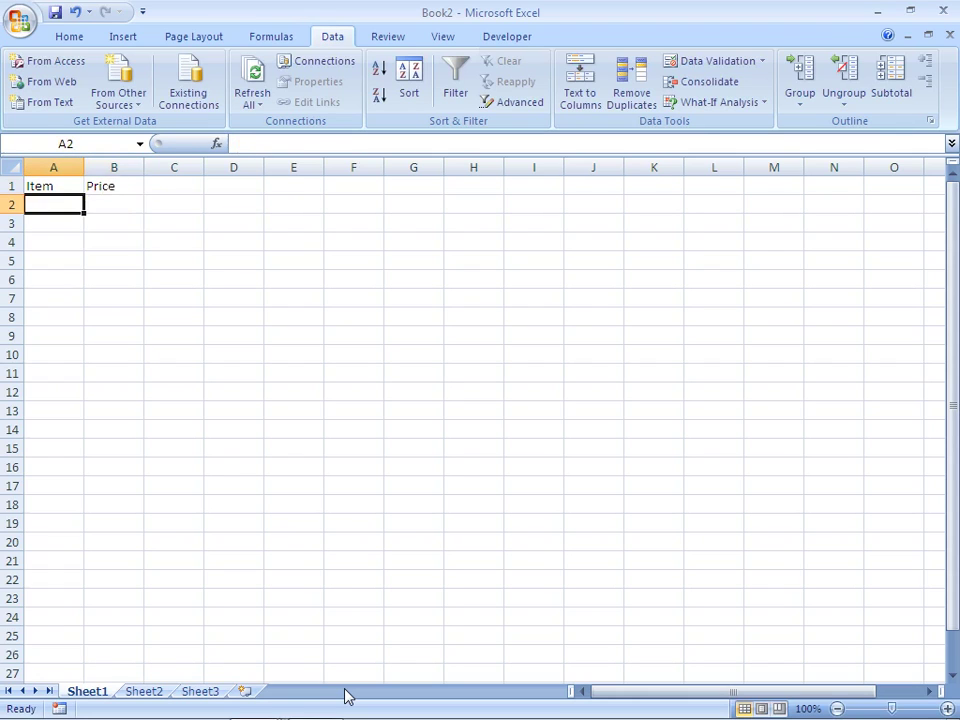
Step: Enter the items LCD, Keyboard, Mouse and CDROM in cells A2 to A5
{"action": "type", "text": "LCD"}
{"action": "key", "text": "Up"}
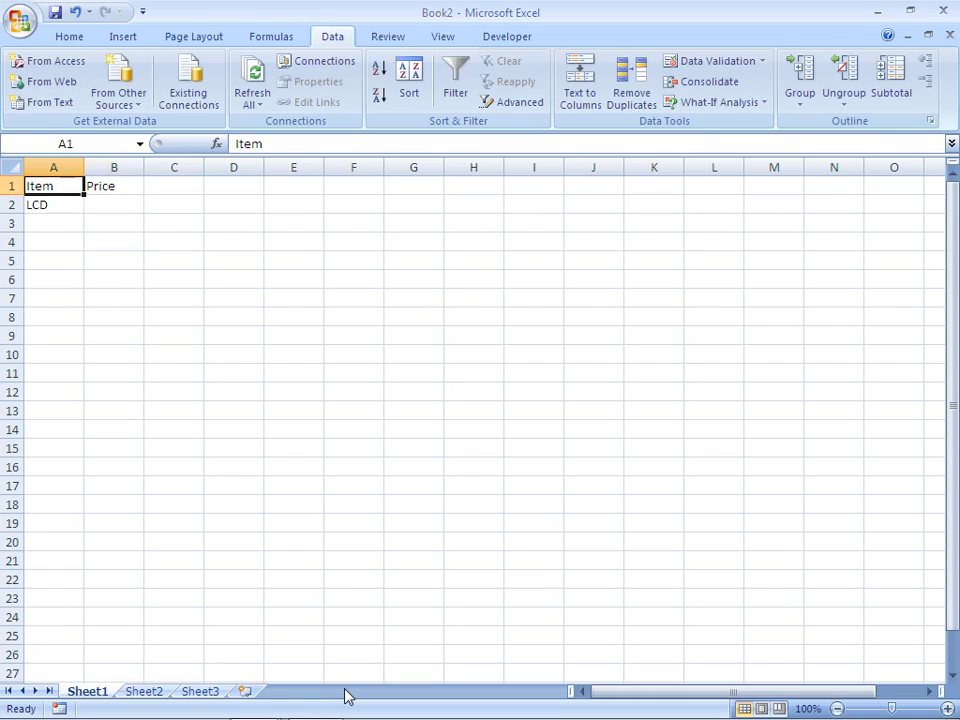
{"action": "key", "text": "Down"}
{"action": "key", "text": "Down"}
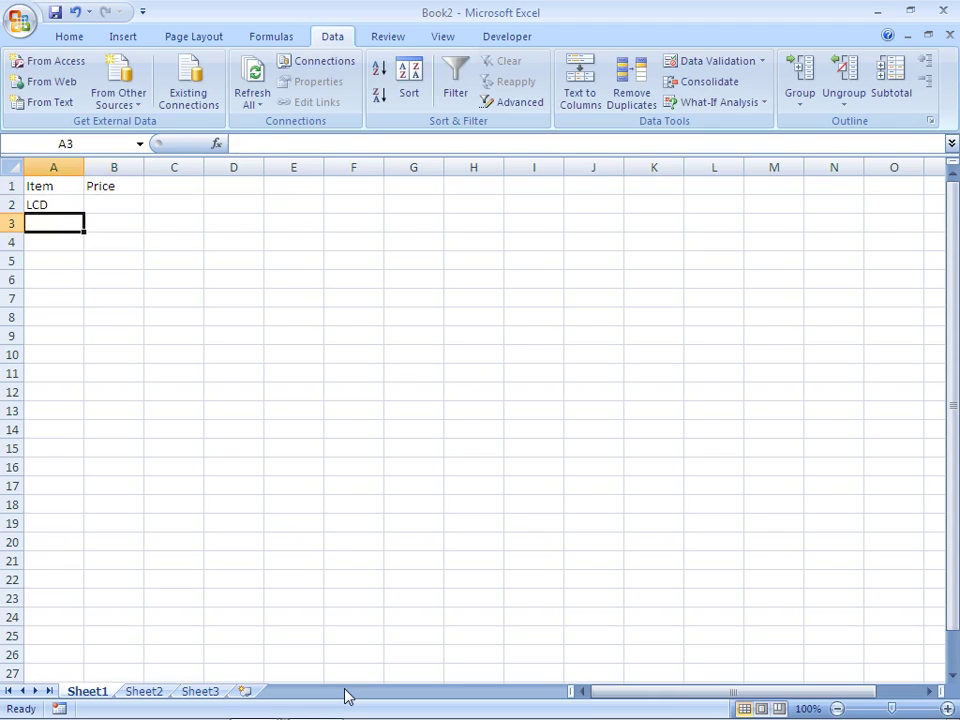
{"action": "type", "text": "Keyb"}
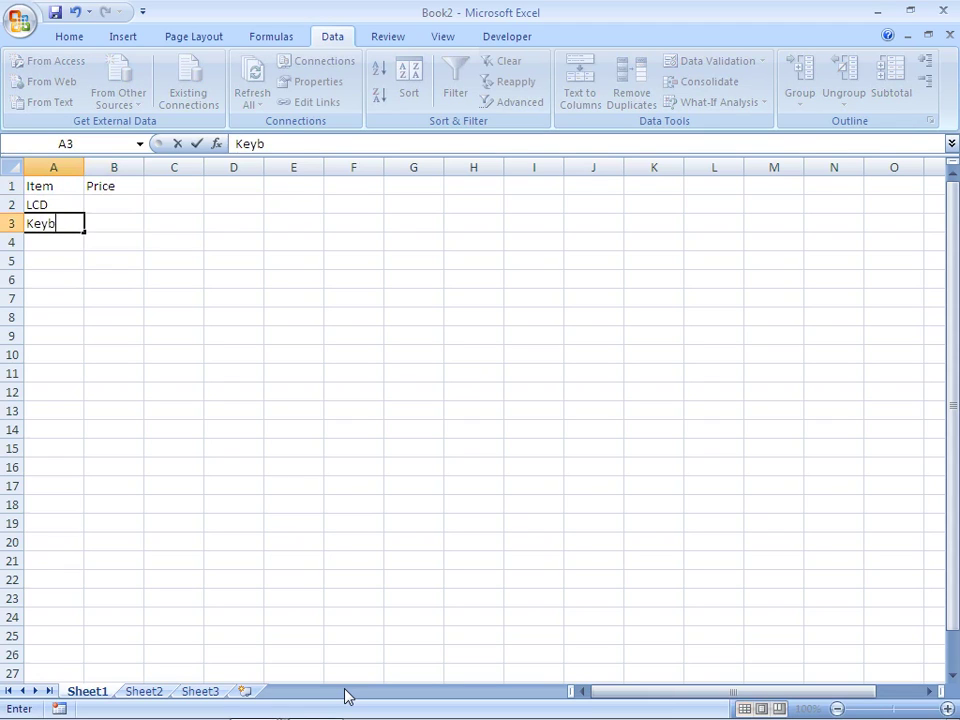
{"action": "type", "text": "oard"}
{"action": "key", "text": "Return"}
{"action": "type", "text": "Mouse"}
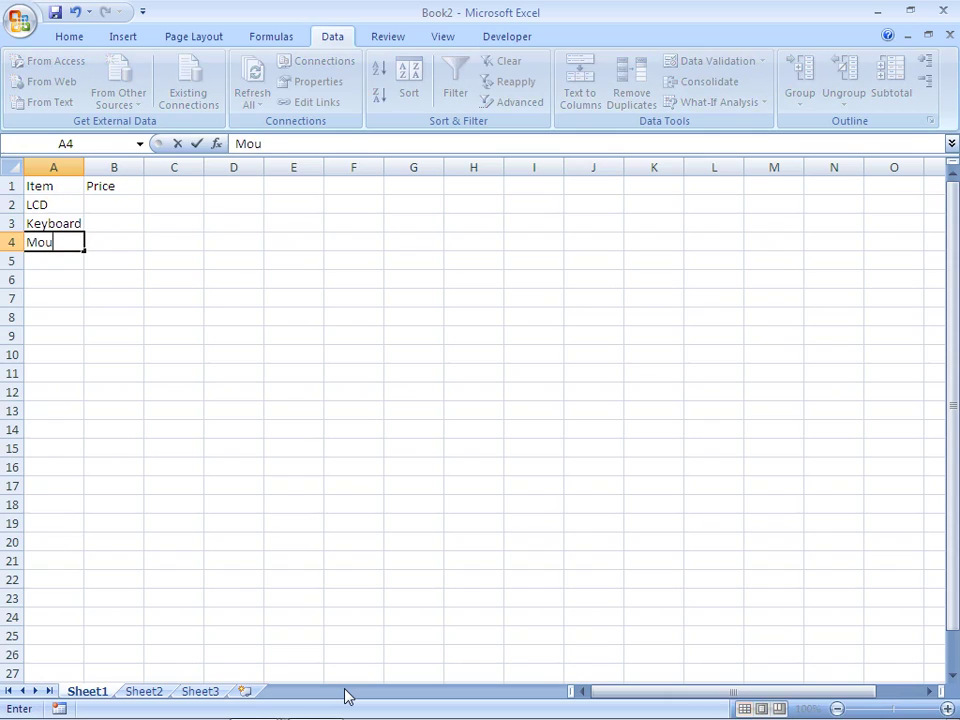
{"action": "key", "text": "Return"}
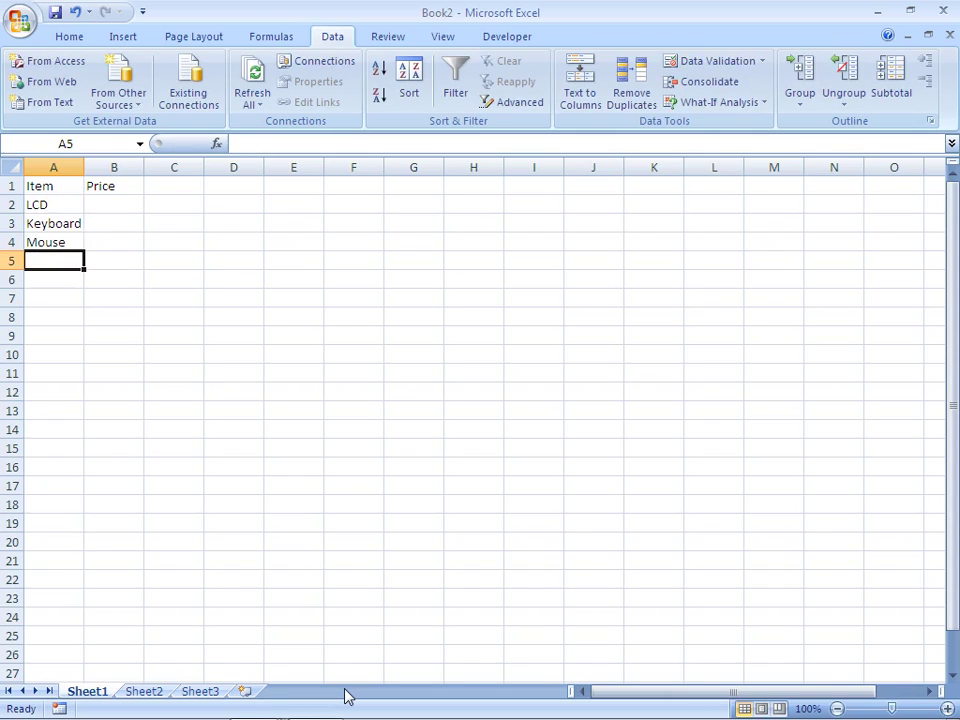
{"action": "type", "text": "CDRO"}
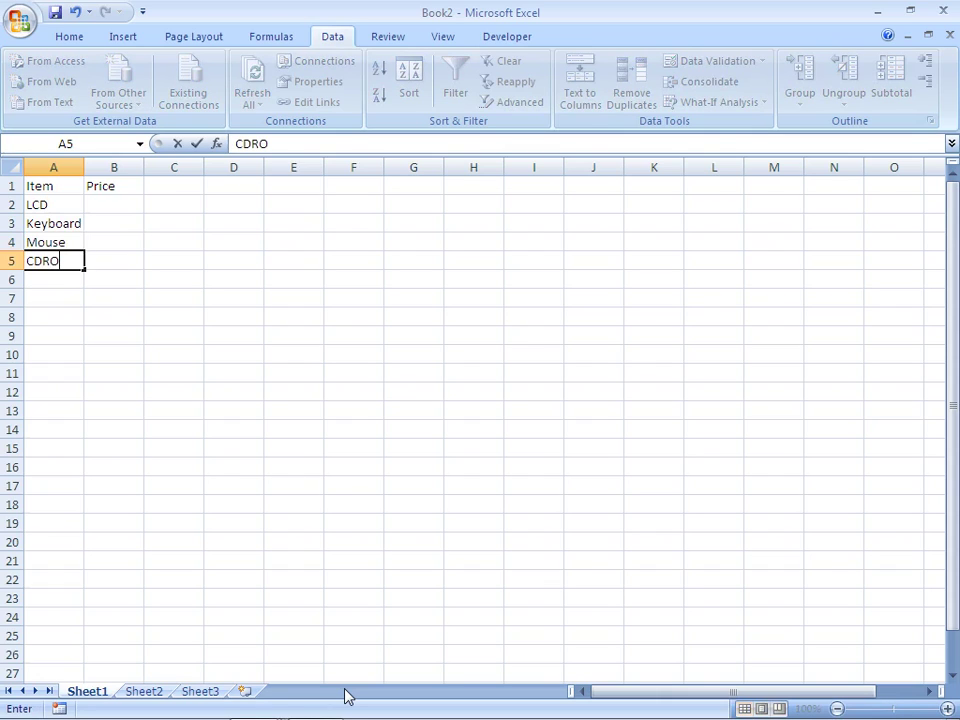
{"action": "type", "text": "M"}
{"action": "key", "text": "Return"}
Step: Enter the values 1200, 120, 200, 1 and 400 down the Price column in cells B2 to B6
{"action": "key", "text": "Up"}
{"action": "key", "text": "Up"}
{"action": "key", "text": "Right"}
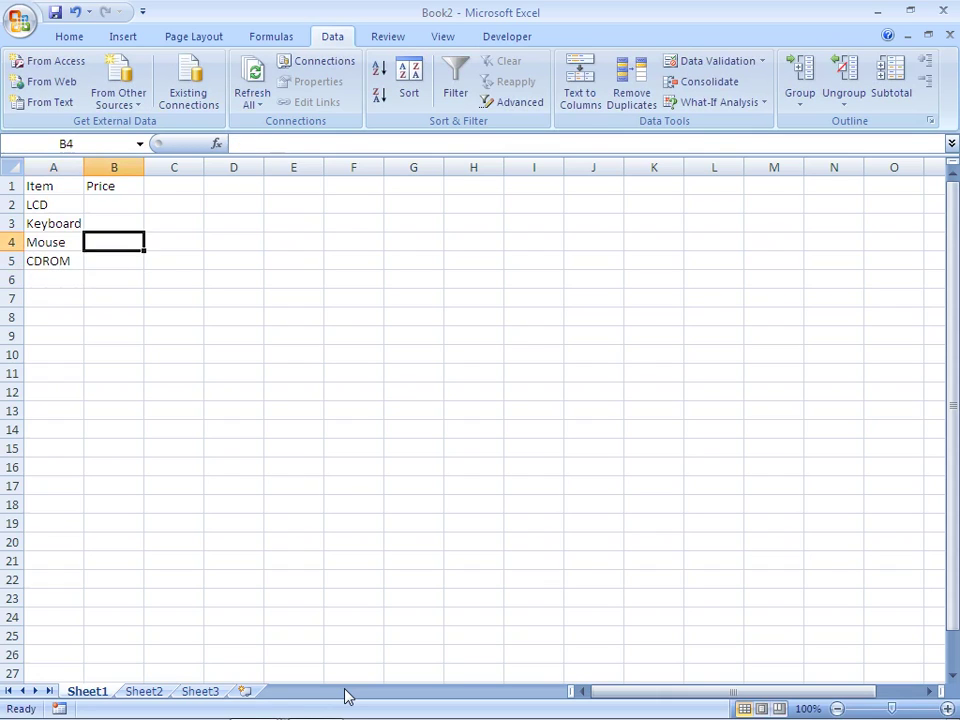
{"action": "key", "text": "Up"}
{"action": "key", "text": "Up"}
{"action": "type", "text": "1200"}
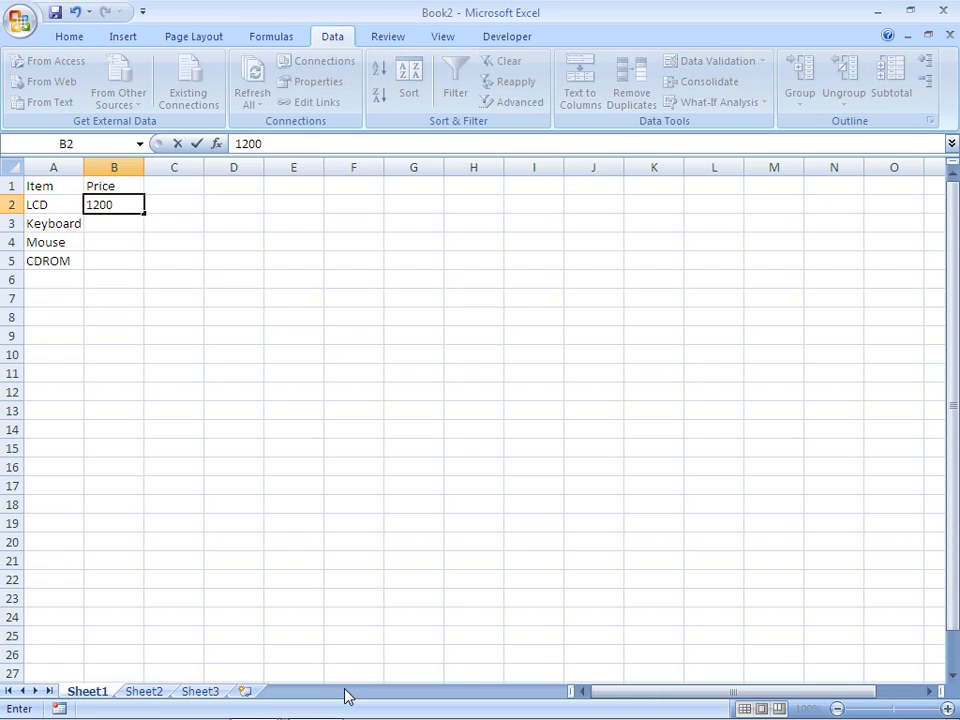
{"action": "key", "text": "Return"}
{"action": "type", "text": "120"}
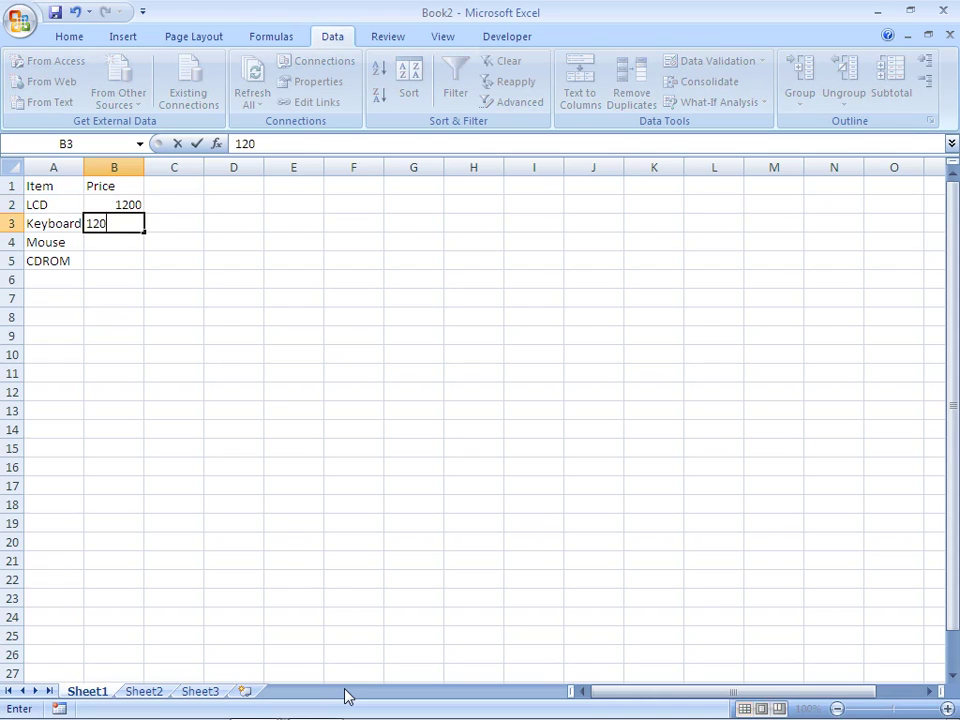
{"action": "key", "text": "Return"}
{"action": "type", "text": "200"}
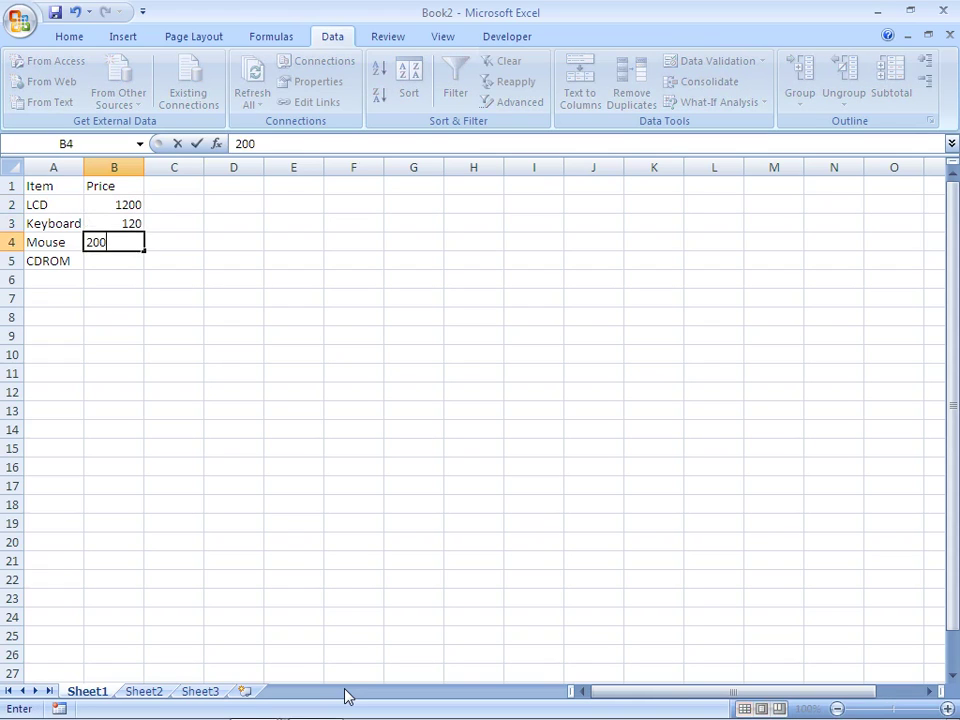
{"action": "key", "text": "Return"}
{"action": "type", "text": "1"}
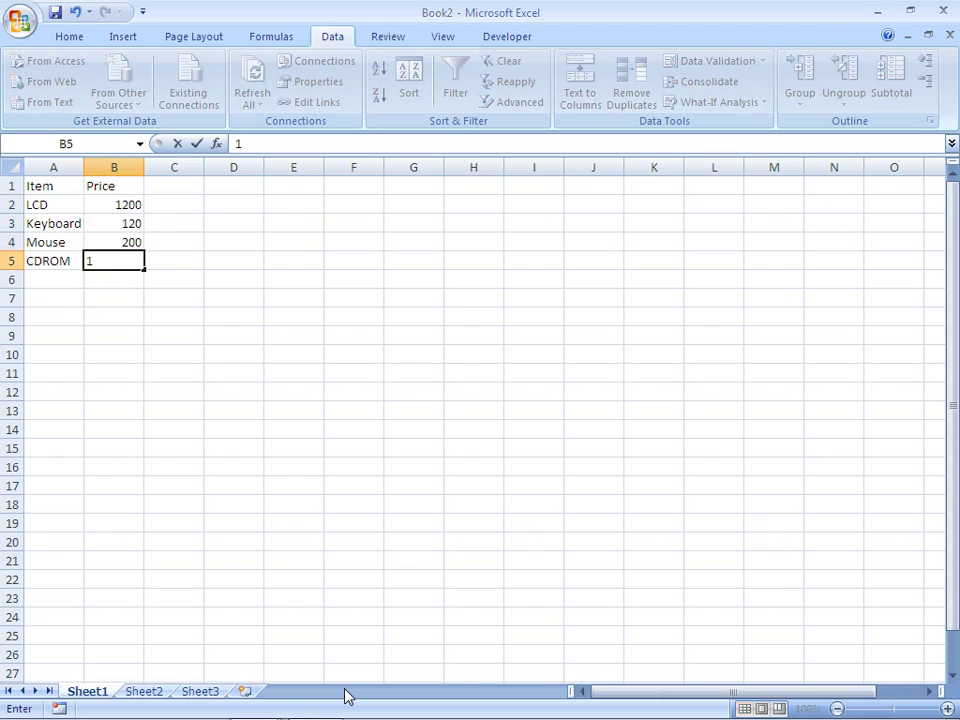
{"action": "key", "text": "Return"}
{"action": "type", "text": "400"}
{"action": "key", "text": "Return"}
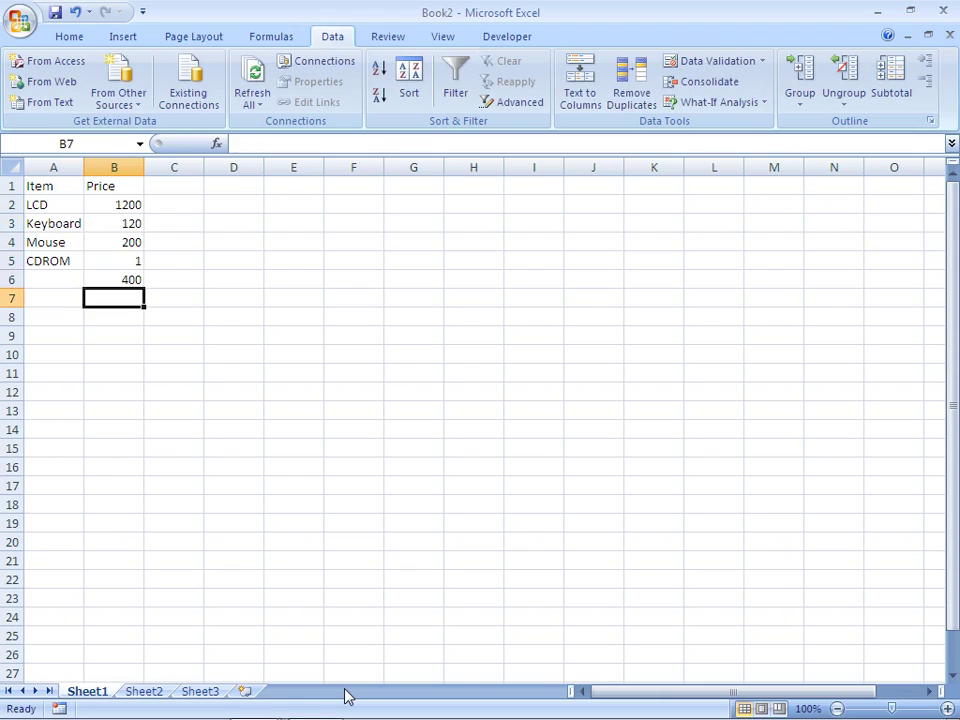
Step: Copy the value 400 from B6 into B5 as the CDROM price and clear cell B6
{"action": "key", "text": "Up"}
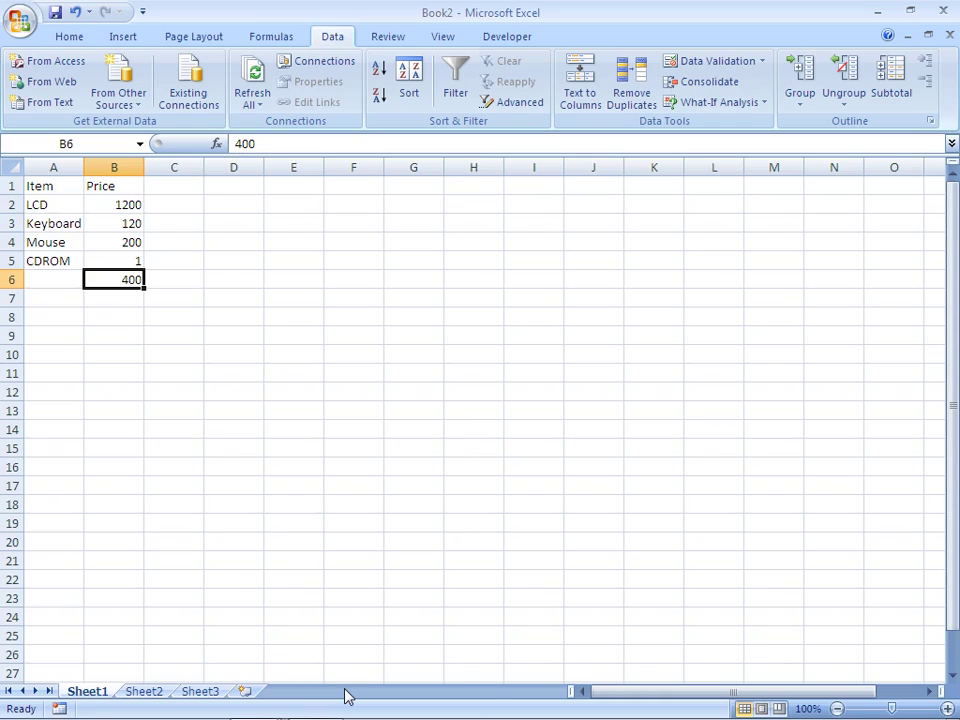
{"action": "key", "text": "ctrl+c"}
{"action": "key", "text": "Up"}
{"action": "key", "text": "Return"}
{"action": "key", "text": "Down"}
{"action": "key", "text": "Delete"}
Step: Select the item and price table A1:B5 and open the Scenario Manager from the What-If Analysis tools
{"action": "key", "text": "Up"}
{"action": "key", "text": "Up"}
{"action": "key", "text": "Up"}
{"action": "key", "text": "Up"}
{"action": "key", "text": "Up"}
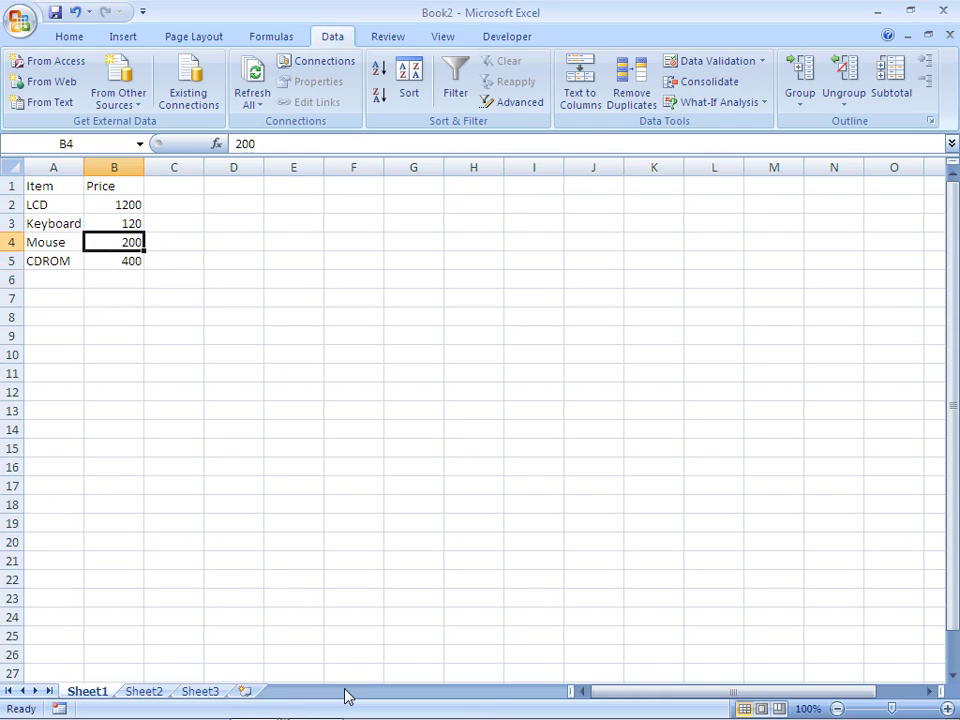
{"action": "key", "text": "Left"}
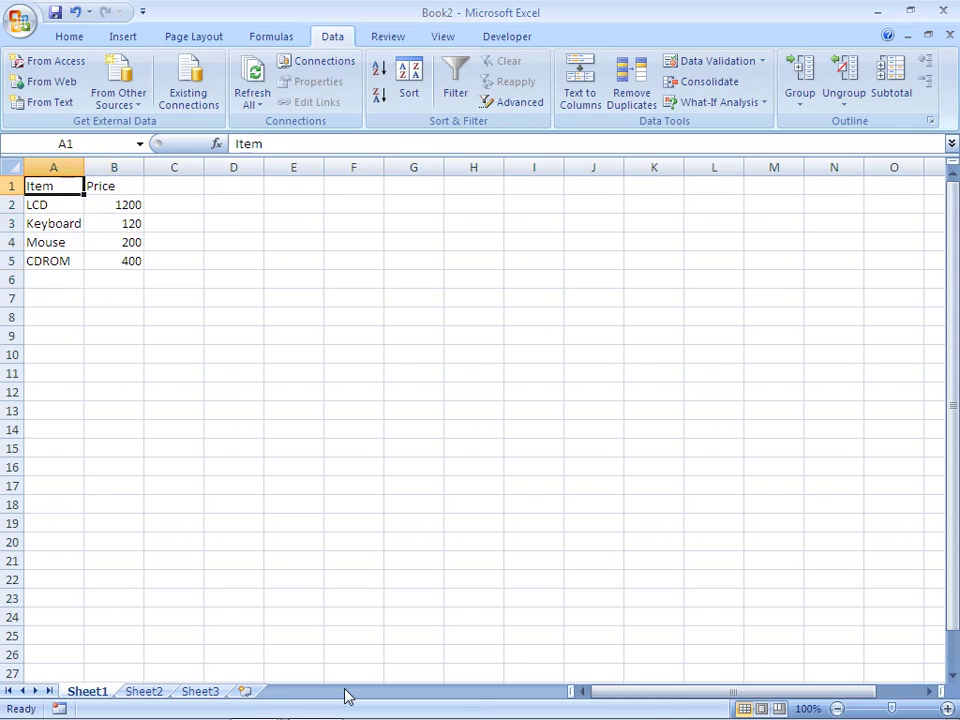
{"action": "key", "text": "shift+Right"}
{"action": "key", "text": "shift+Down"}
{"action": "key", "text": "shift+Down"}
{"action": "key", "text": "shift+Right"}
{"action": "key", "text": "shift+Down"}
{"action": "key", "text": "shift+Down"}
{"action": "key", "text": "shift+Left"}
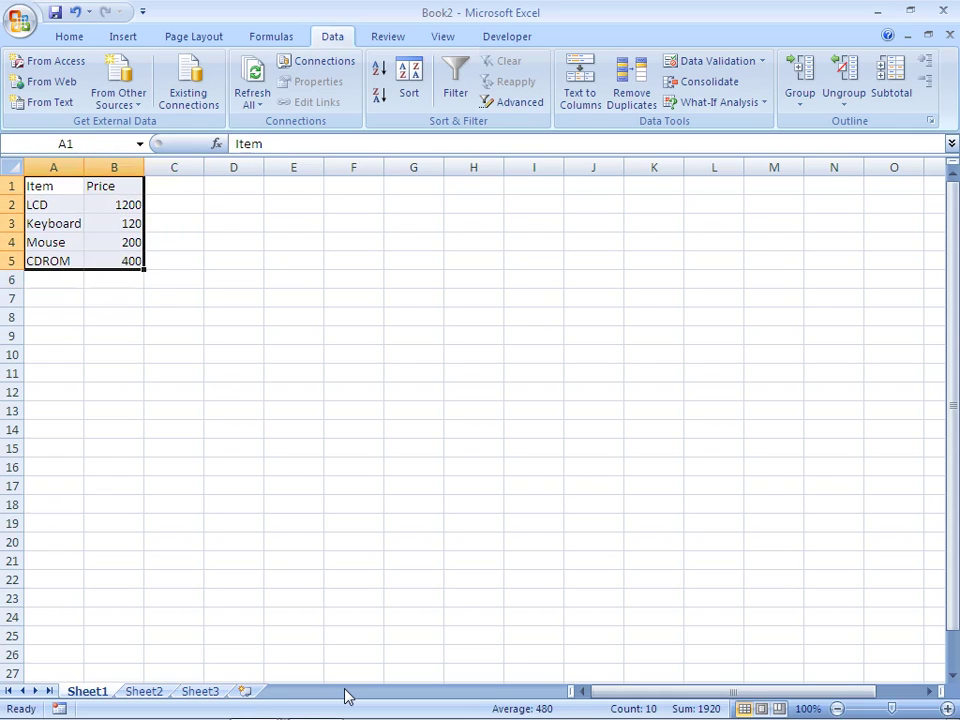
{"action": "left_click", "coordinate": [760, 104]}
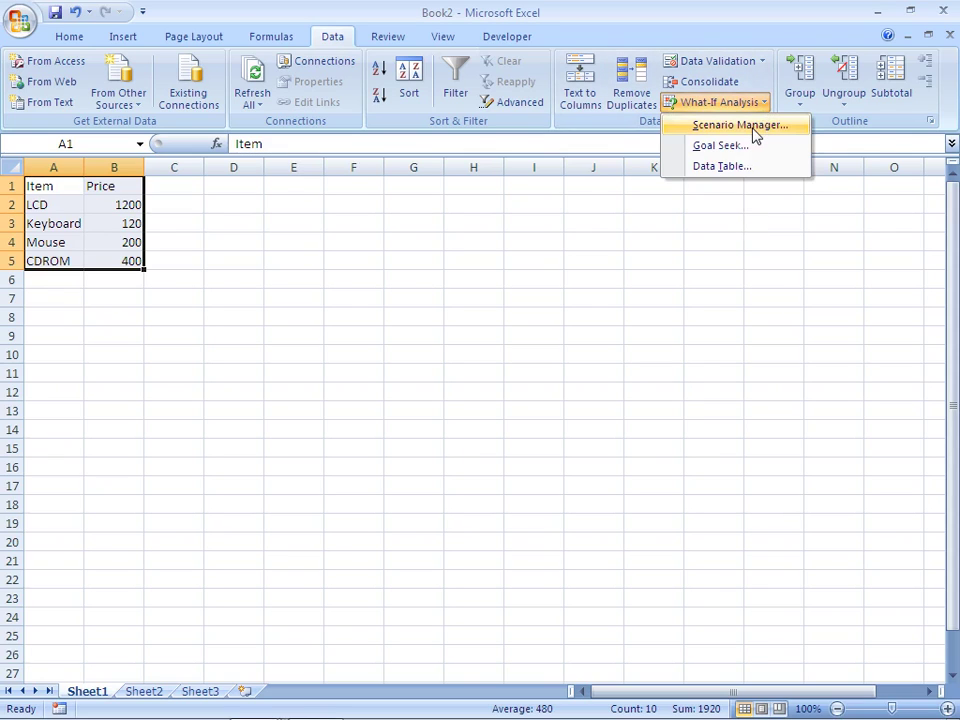
{"action": "left_click", "coordinate": [755, 133]}
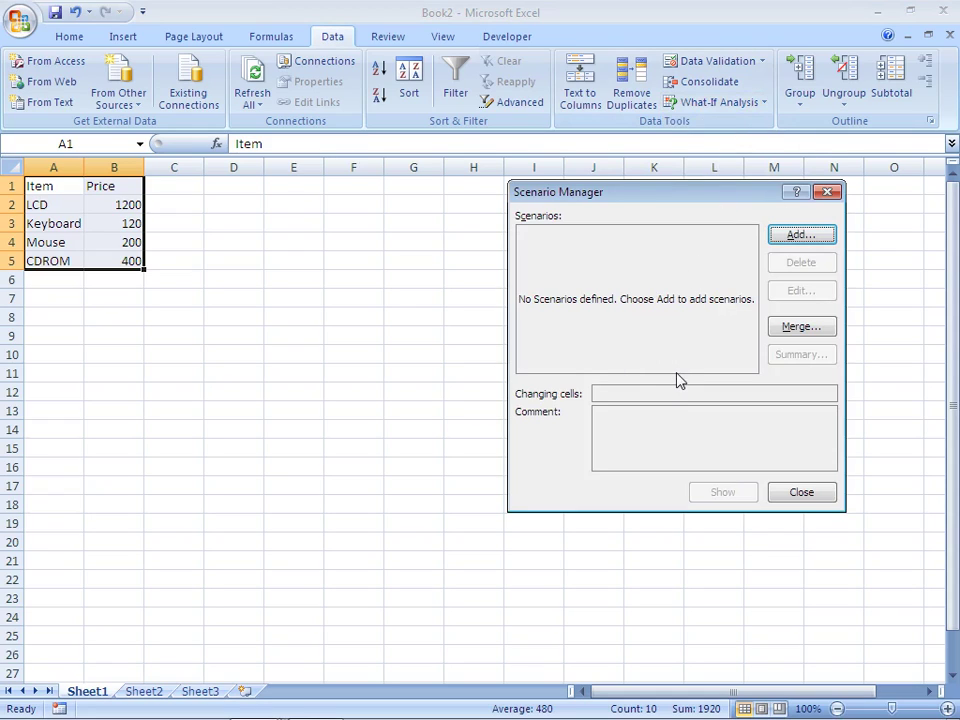
Step: Add a scenario named Company1 with A1:B5 as the changing cells
{"action": "left_click", "coordinate": [779, 240]}
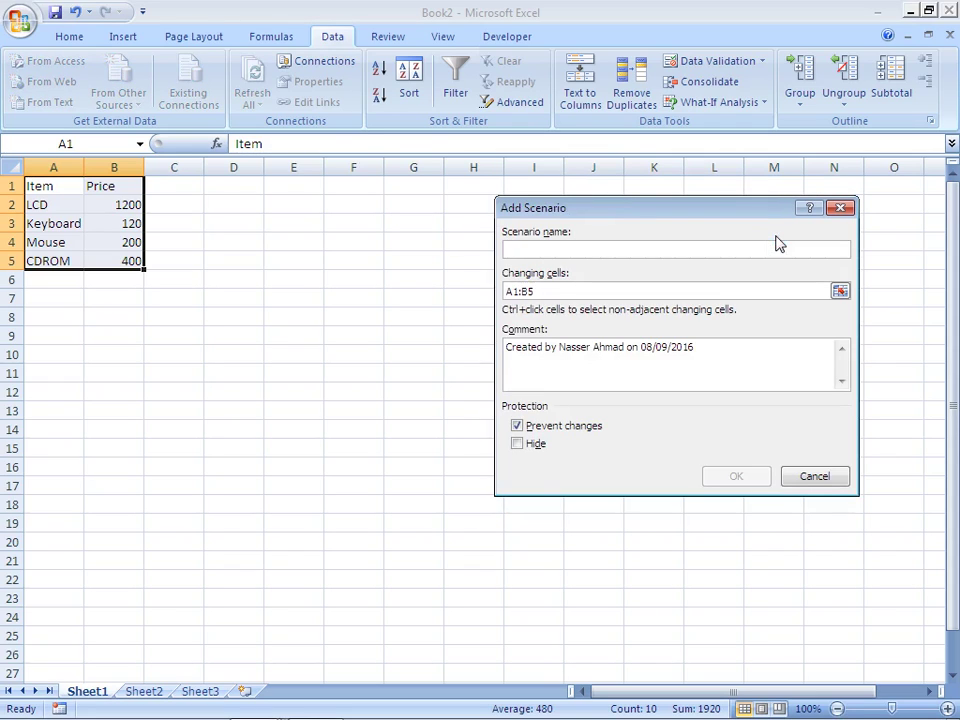
{"action": "type", "text": "CompNY"}
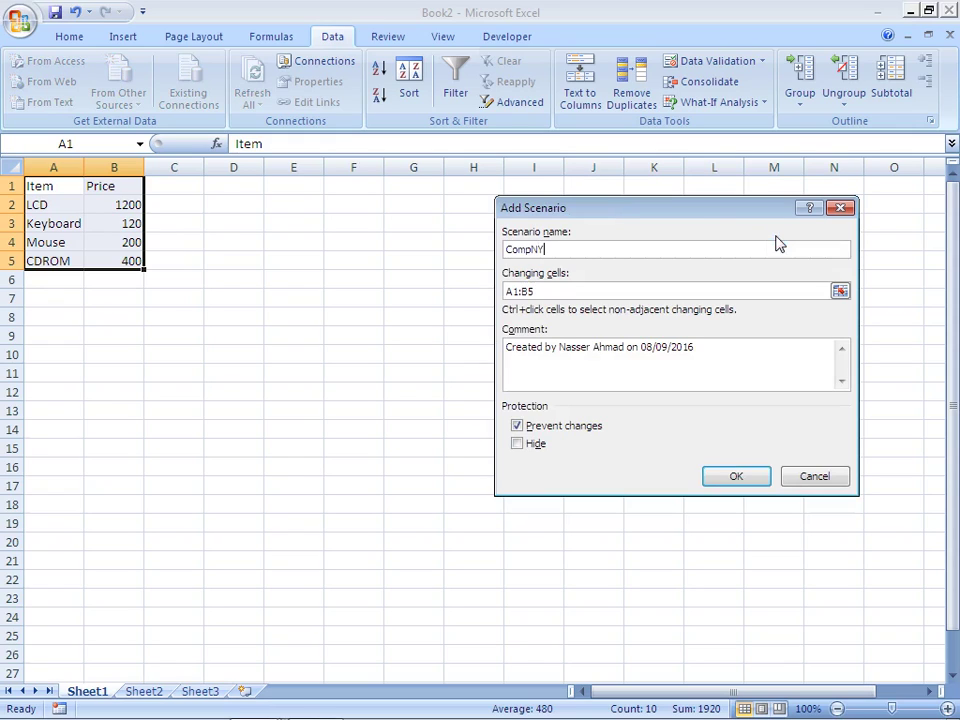
{"action": "key", "text": "BackSpace"}
{"action": "key", "text": "BackSpace"}
{"action": "type", "text": "ANY"}
{"action": "key", "text": "BackSpace"}
{"action": "key", "text": "BackSpace"}
{"action": "key", "text": "BackSpace"}
{"action": "key", "text": "BackSpace"}
{"action": "type", "text": "mpany1"}
{"action": "left_click", "coordinate": [776, 291]}
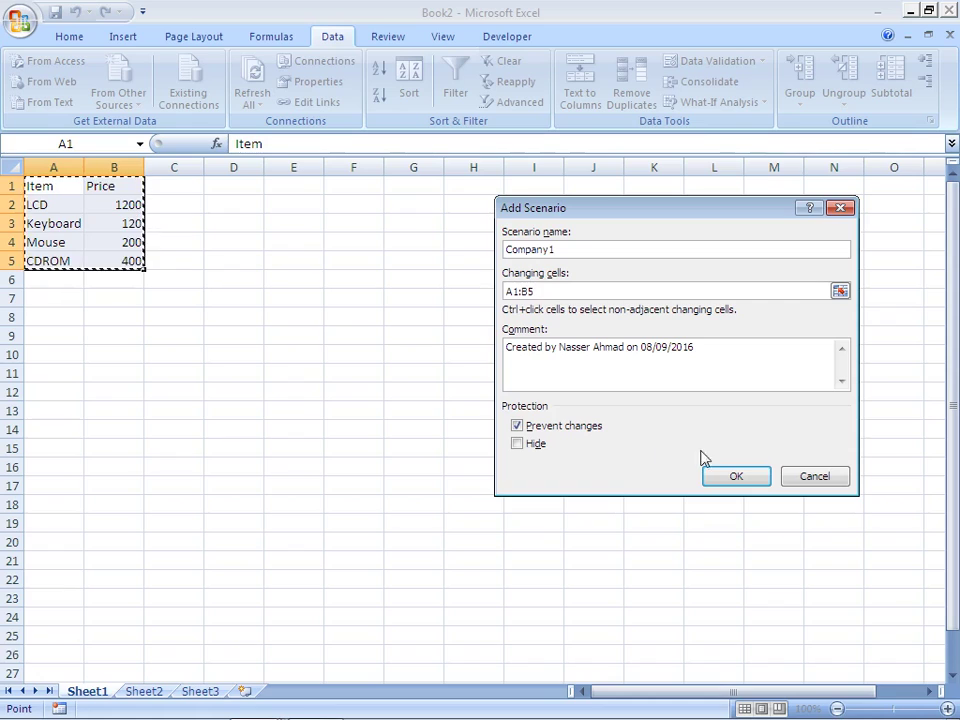
{"action": "left_click", "coordinate": [735, 478]}
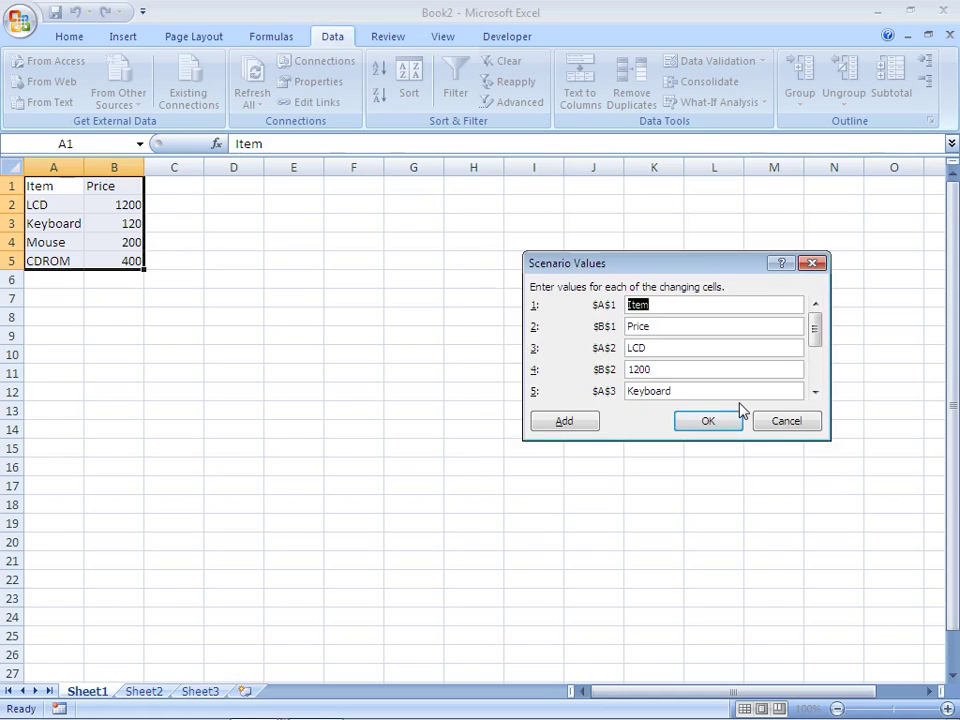
Step: Set Company1's values to 1300 for LCD, 300 for Keyboard and 400 for Mouse, and store it to add another scenario
{"action": "left_click", "coordinate": [666, 367]}
{"action": "key", "text": "BackSpace"}
{"action": "key", "text": "BackSpace"}
{"action": "key", "text": "BackSpace"}
{"action": "key", "text": "BackSpace"}
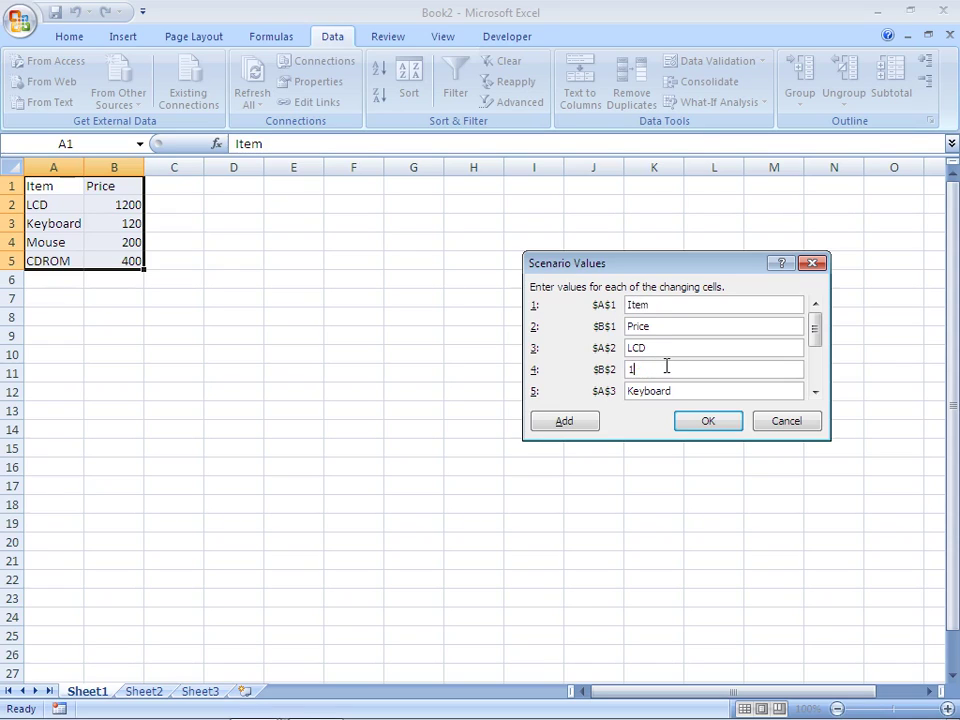
{"action": "type", "text": "1300"}
{"action": "key", "text": "Tab"}
{"action": "key", "text": "Tab"}
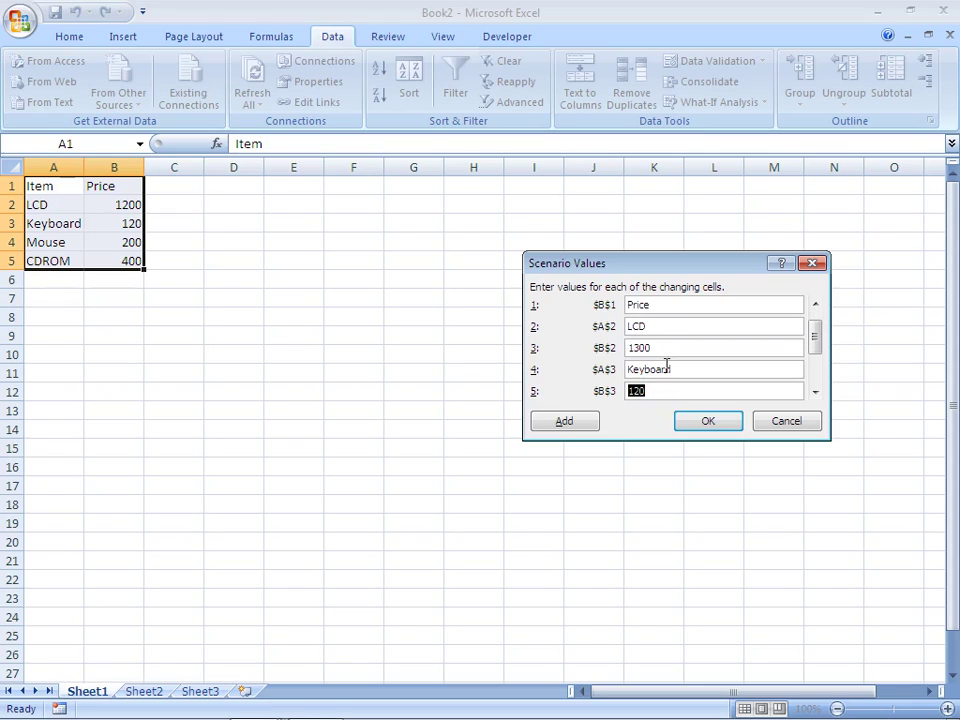
{"action": "type", "text": "300"}
{"action": "key", "text": "Tab"}
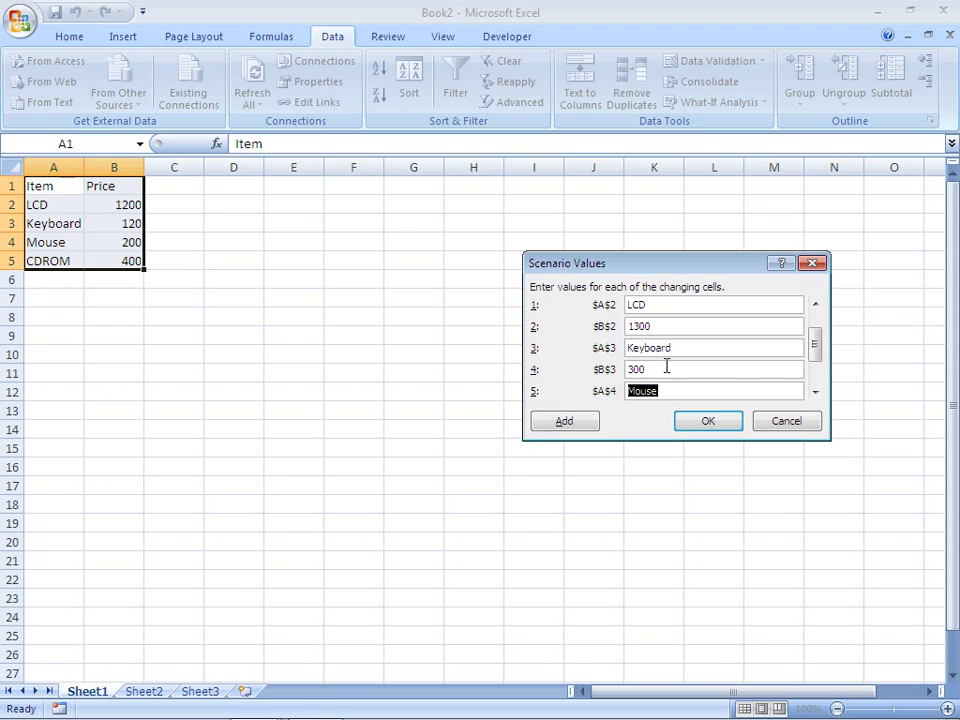
{"action": "key", "text": "Tab"}
{"action": "type", "text": "400"}
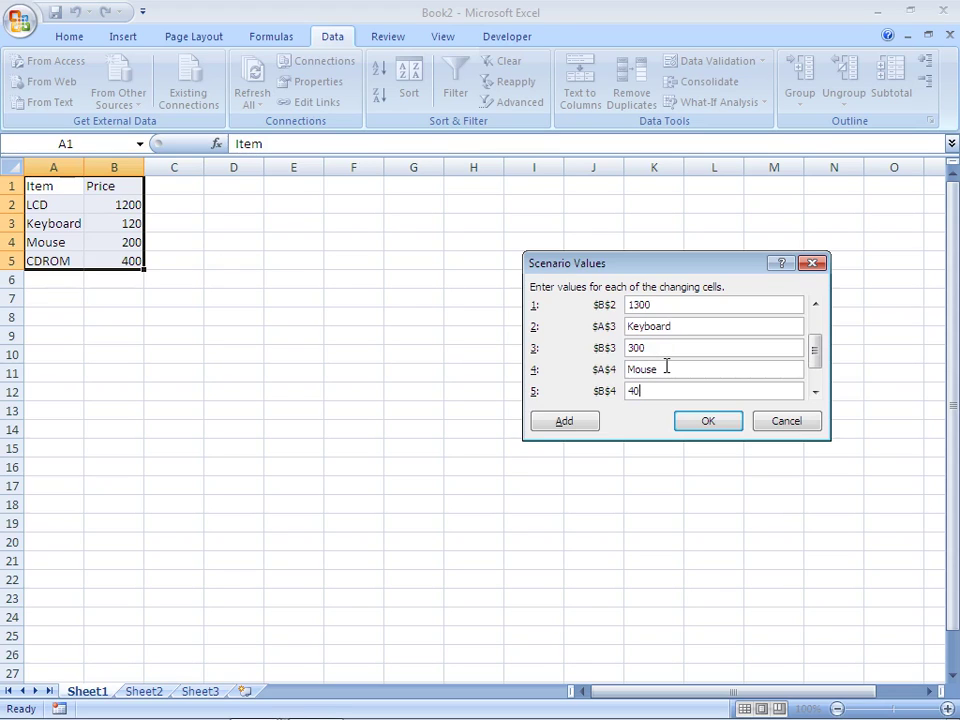
{"action": "left_click", "coordinate": [556, 428]}
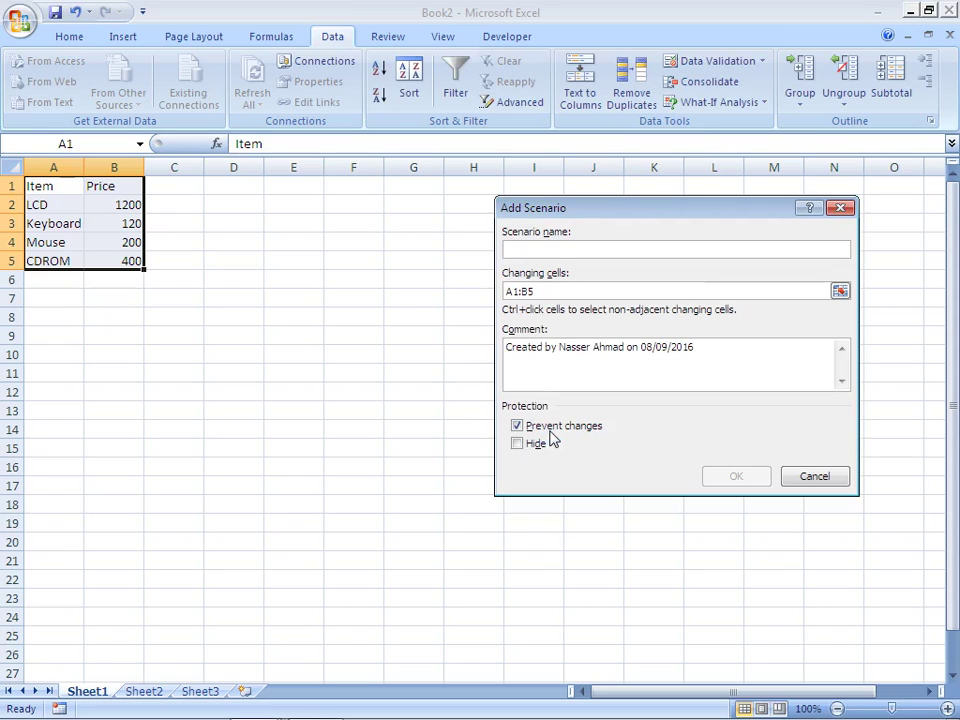
Step: Name the second scenario Company2, keeping A1:B5 as its changing cells
{"action": "type", "text": "Co"}
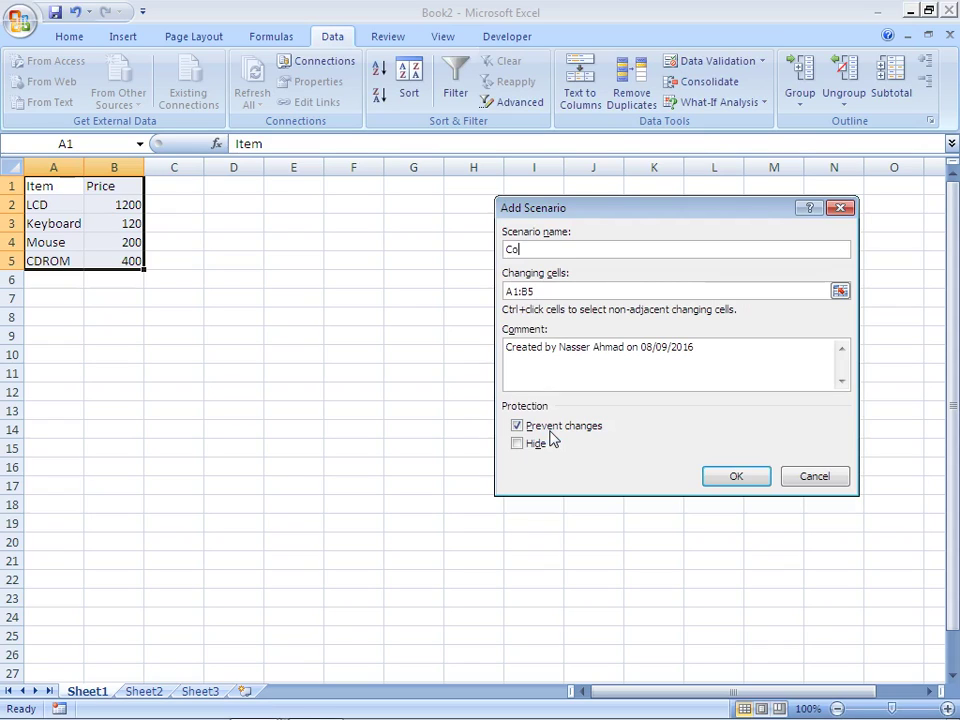
{"action": "type", "text": "mpany2"}
{"action": "left_click", "coordinate": [733, 480]}
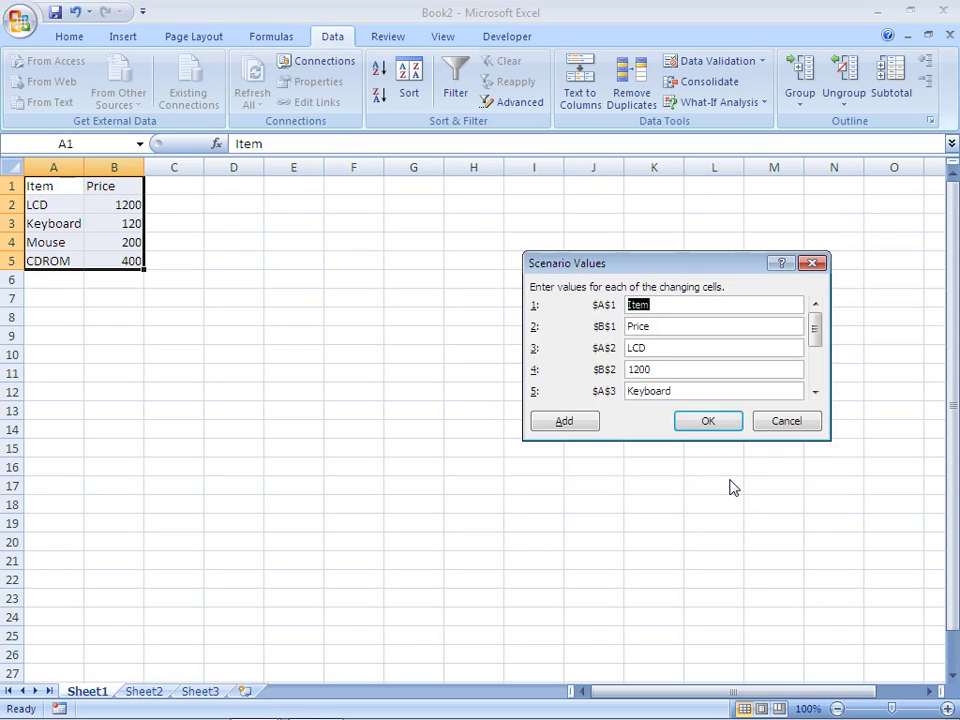
Step: Set Company2's scenario values to 3300 for the LCD price and 900 for the Keyboard price
{"action": "key", "text": "Tab"}
{"action": "key", "text": "Tab"}
{"action": "key", "text": "Tab"}
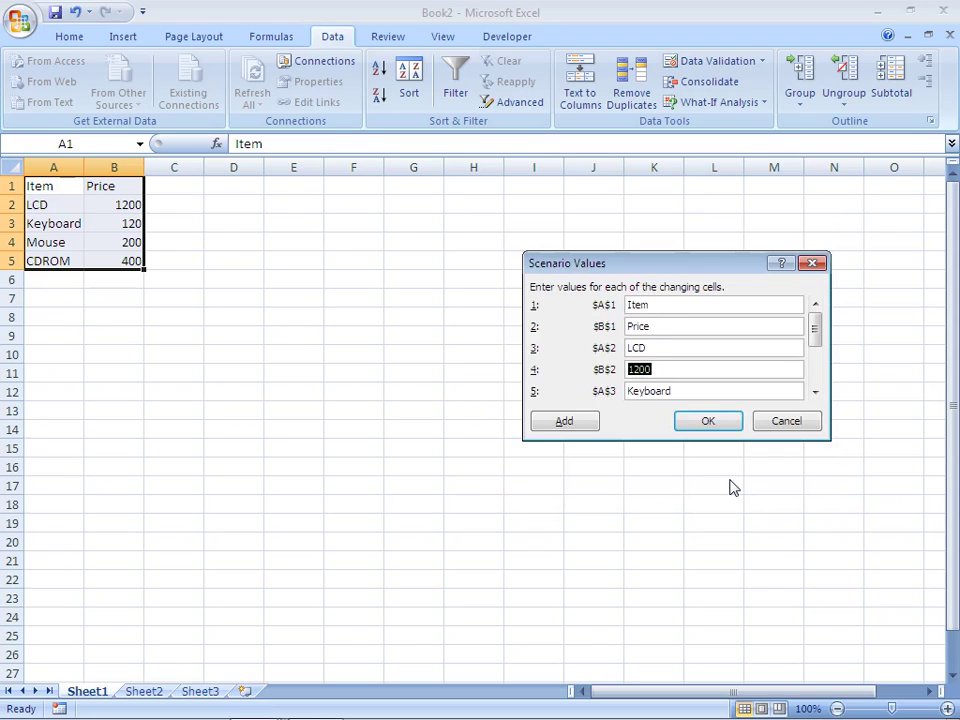
{"action": "type", "text": "3300"}
{"action": "key", "text": "Tab"}
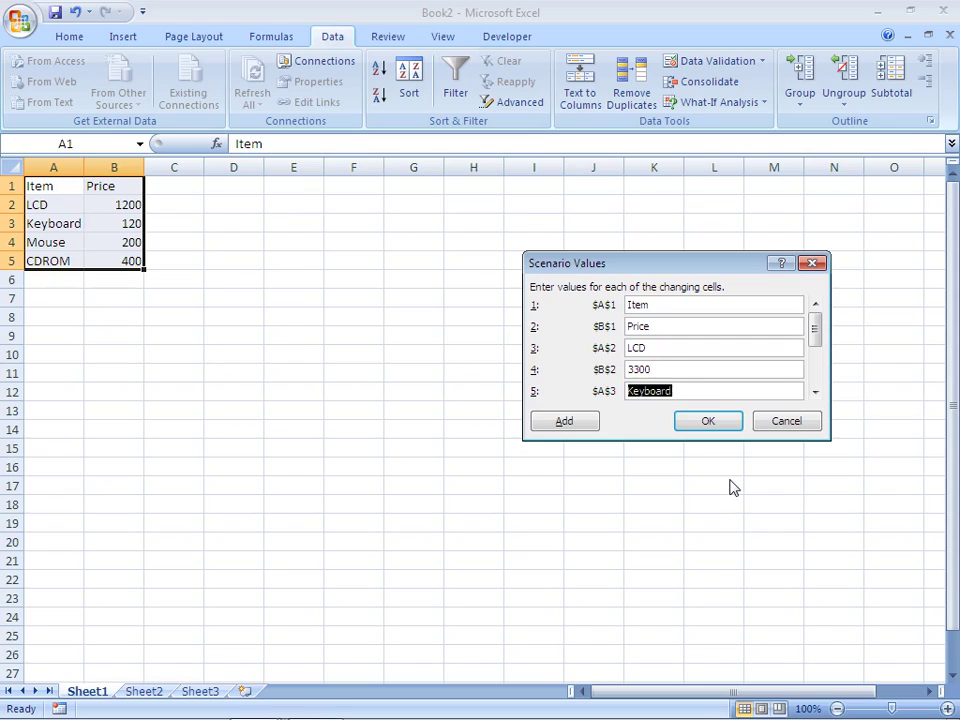
{"action": "key", "text": "Tab"}
{"action": "type", "text": "900"}
{"action": "key", "text": "Tab"}
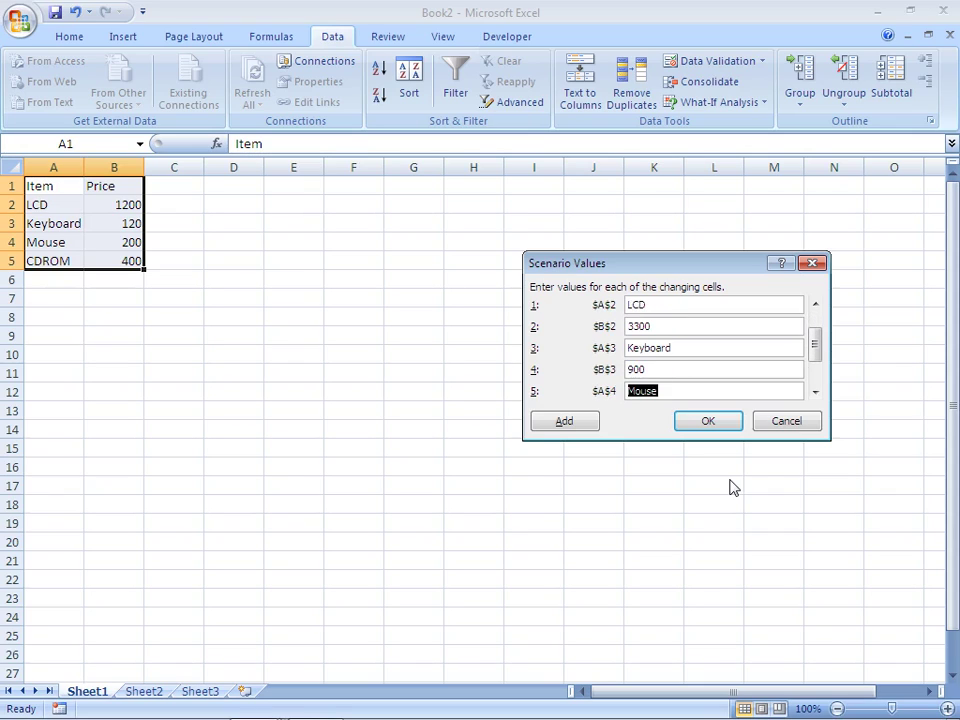
Step: Set Company2's Mouse price to 400 and CDROM price to 500, and store it to add another scenario
{"action": "key", "text": "Tab"}
{"action": "type", "text": "400"}
{"action": "key", "text": "Tab"}
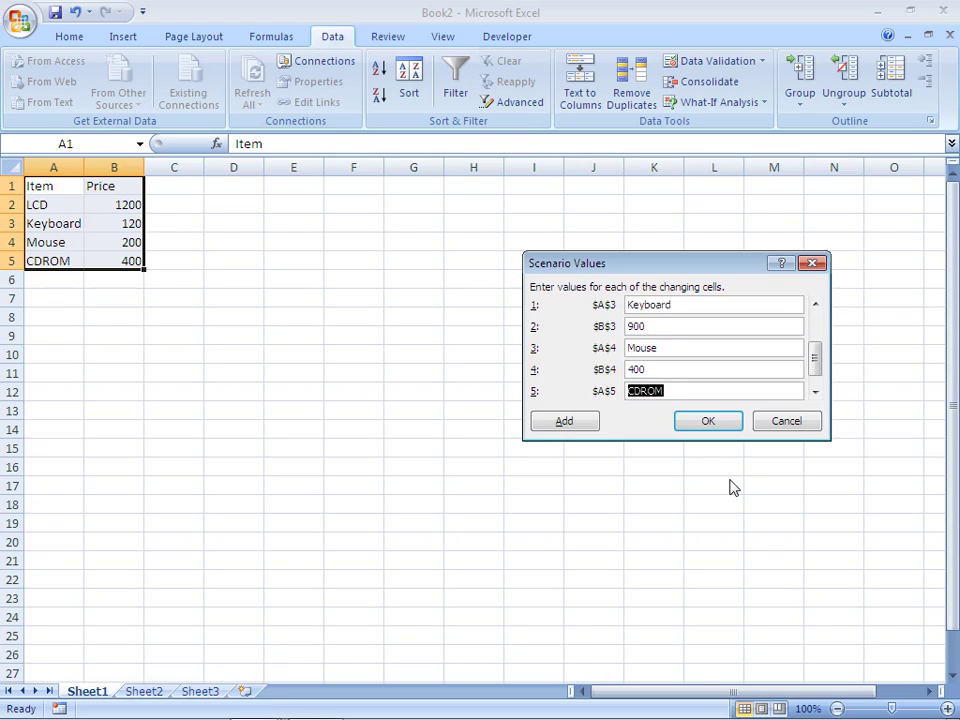
{"action": "key", "text": "Tab"}
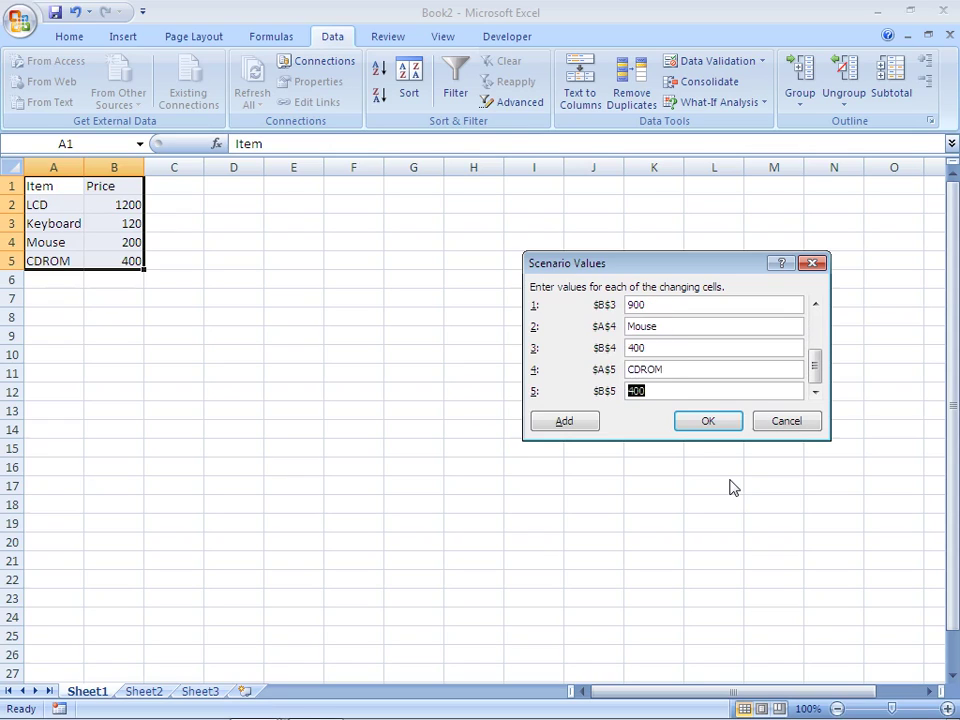
{"action": "type", "text": "500"}
{"action": "left_click", "coordinate": [564, 421]}
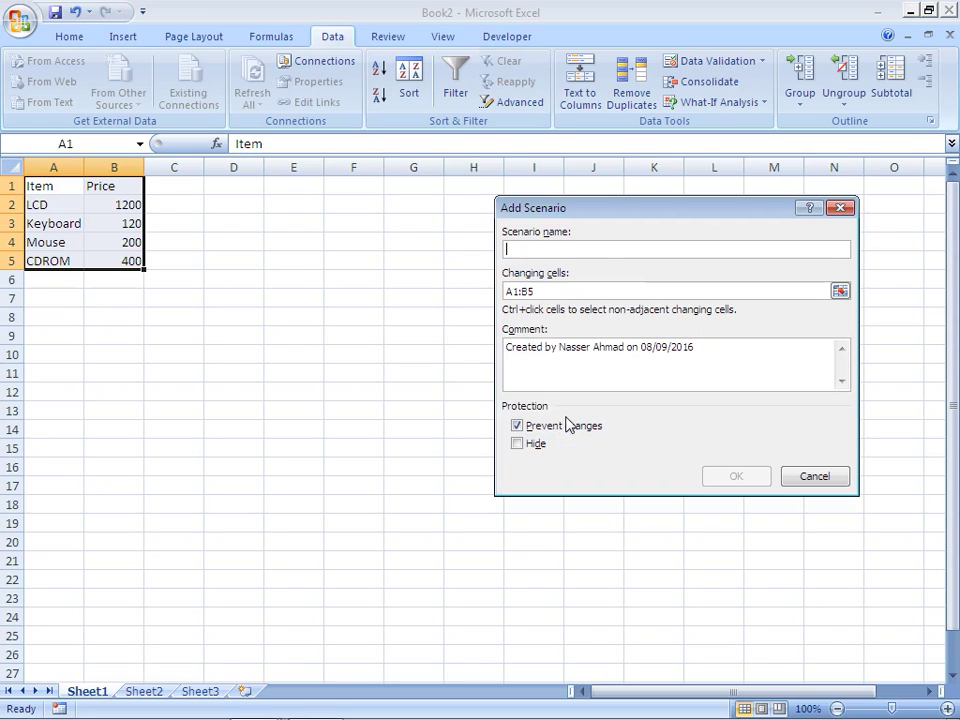
Step: Name the third scenario company3 and accept the current values of cells A1:B5 for it
{"action": "type", "text": "compa"}
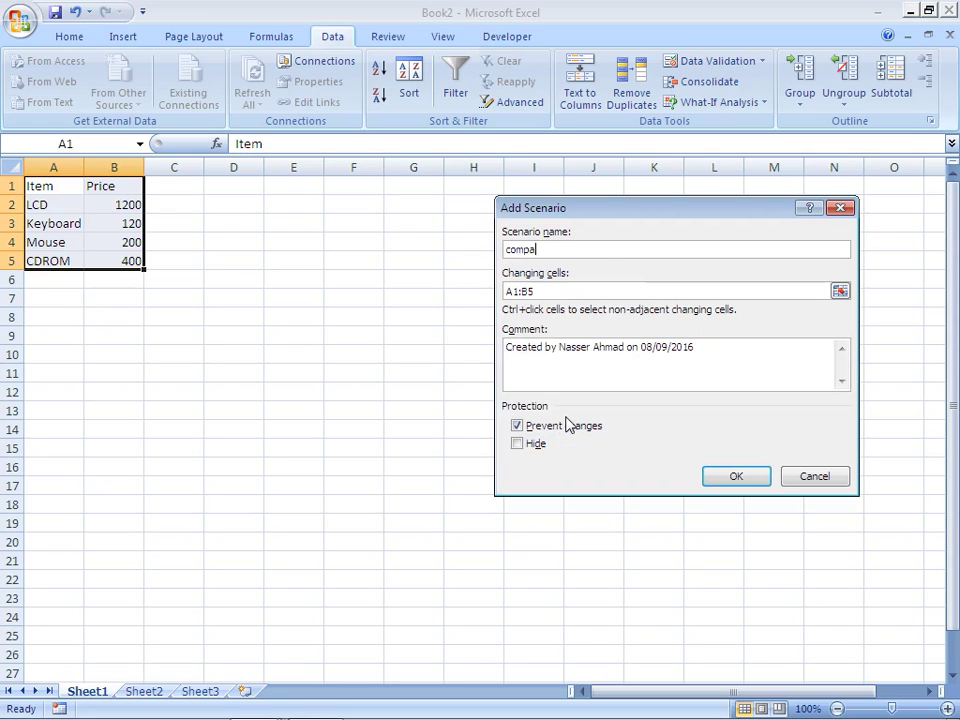
{"action": "type", "text": "ny3"}
{"action": "left_click", "coordinate": [736, 482]}
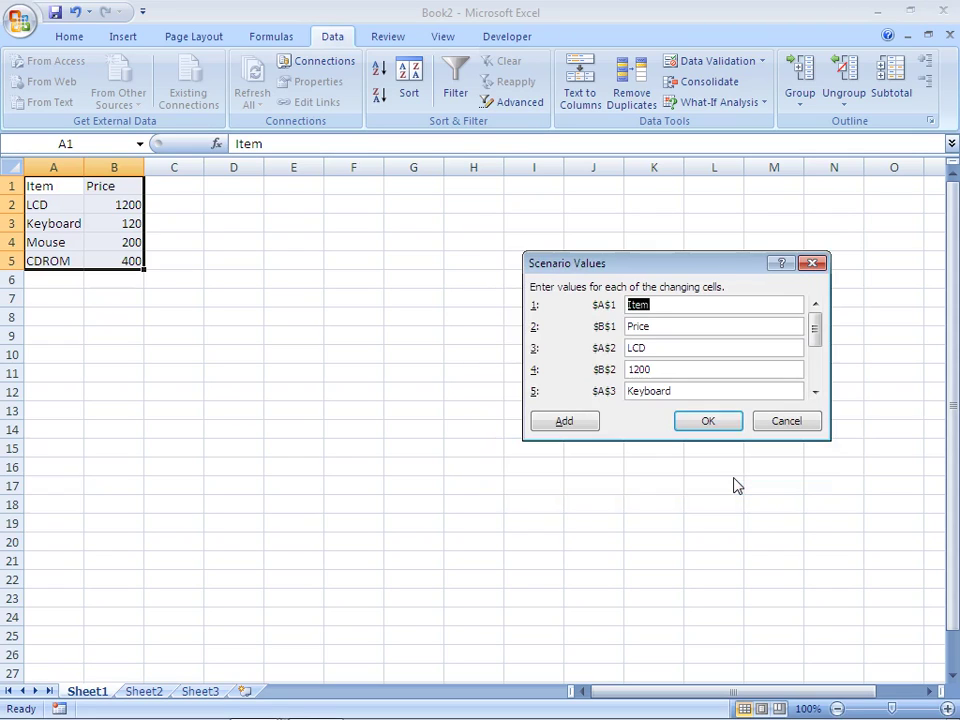
{"action": "left_click", "coordinate": [716, 428]}
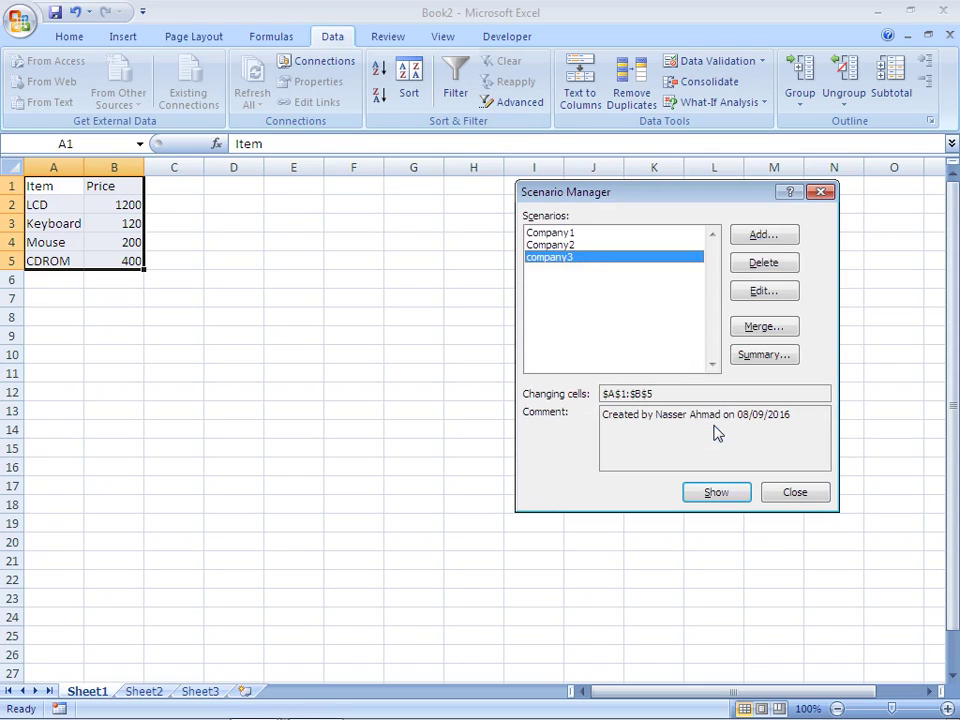
Step: Show the scenarios Company1, Company2 and company3 in turn on the price table
{"action": "left_click", "coordinate": [575, 234]}
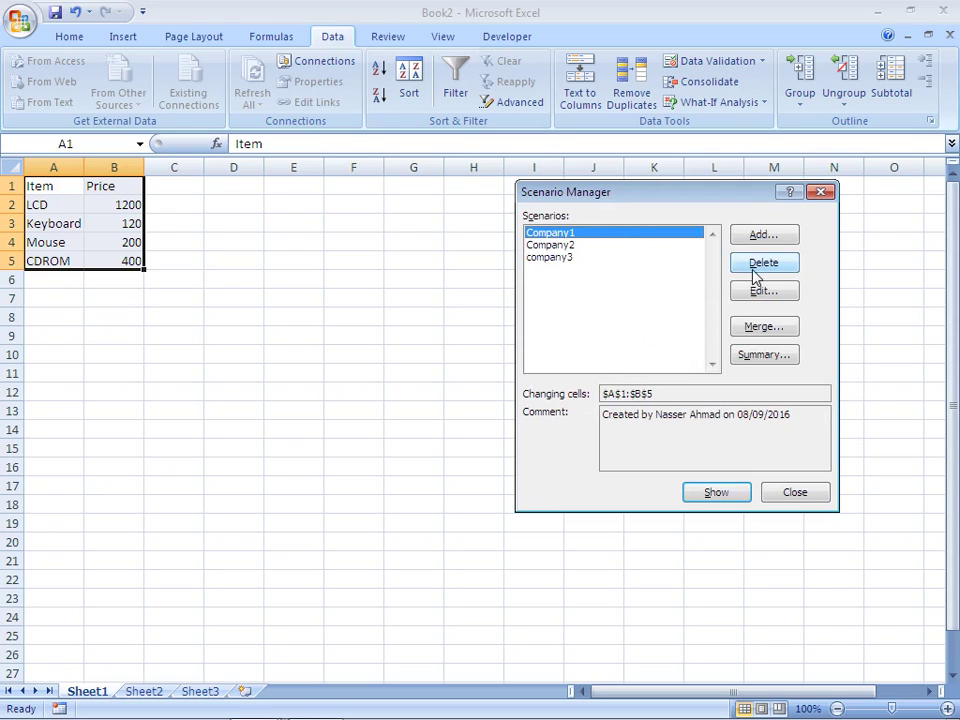
{"action": "left_click", "coordinate": [723, 491]}
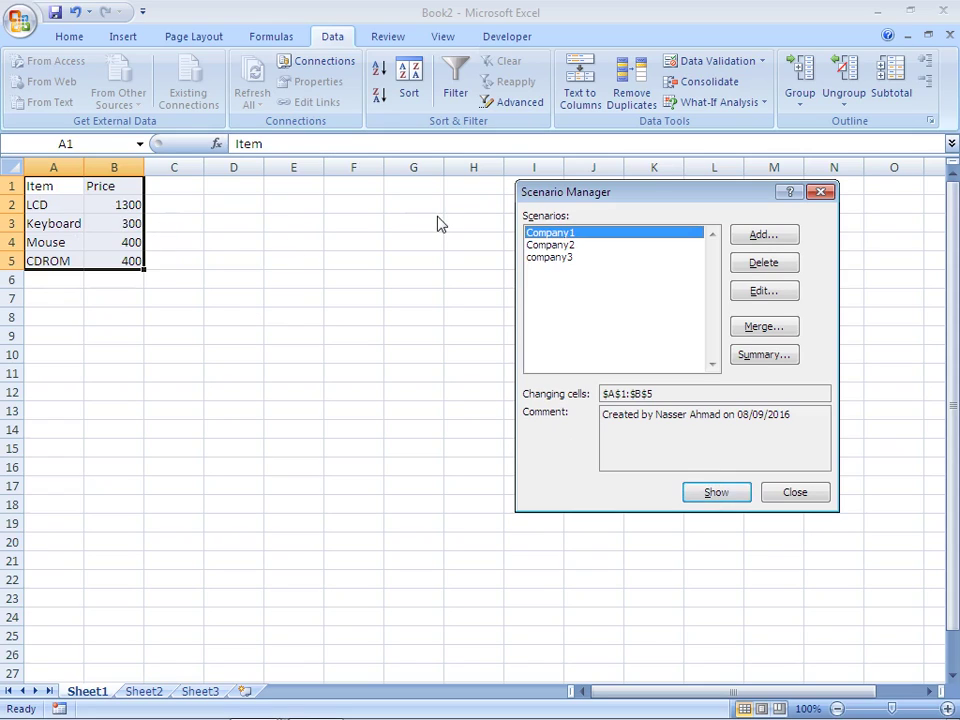
{"action": "left_click", "coordinate": [568, 245]}
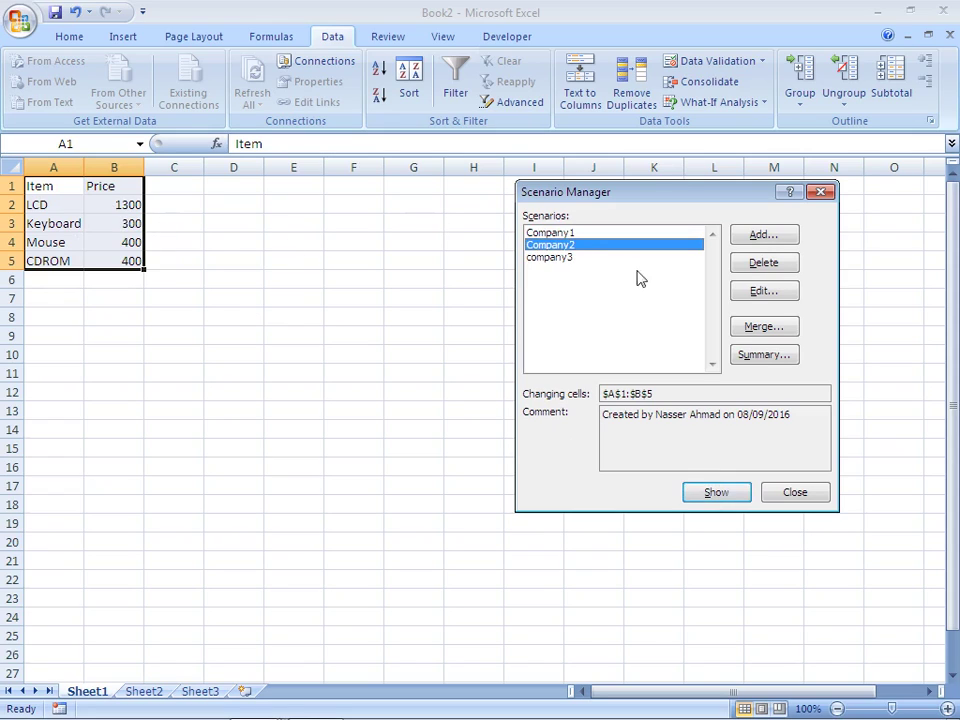
{"action": "left_click", "coordinate": [714, 493]}
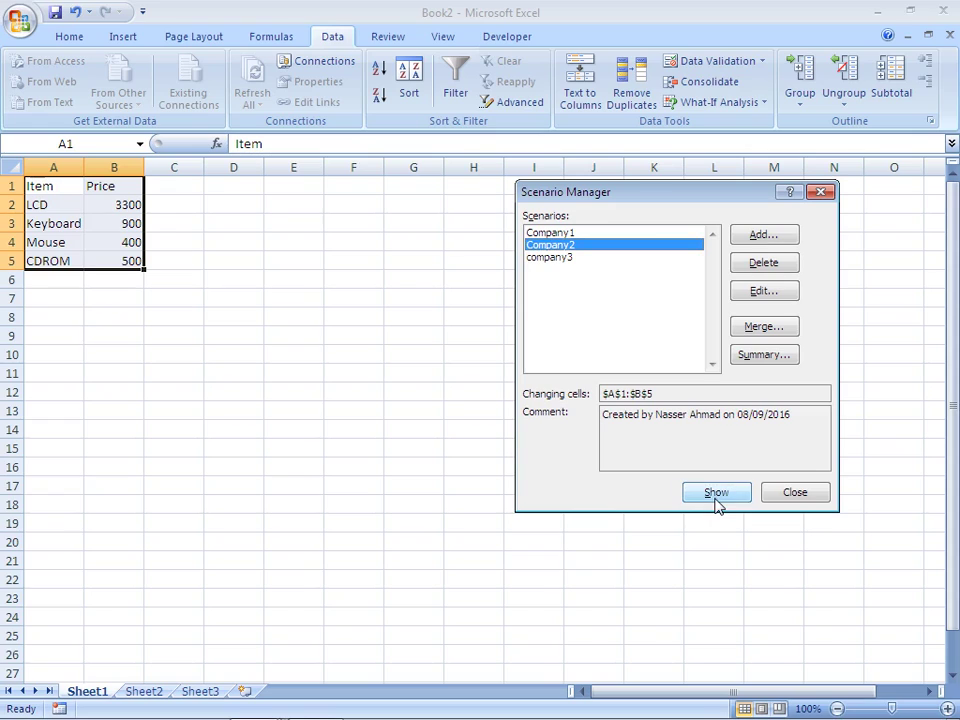
{"action": "left_click", "coordinate": [567, 258]}
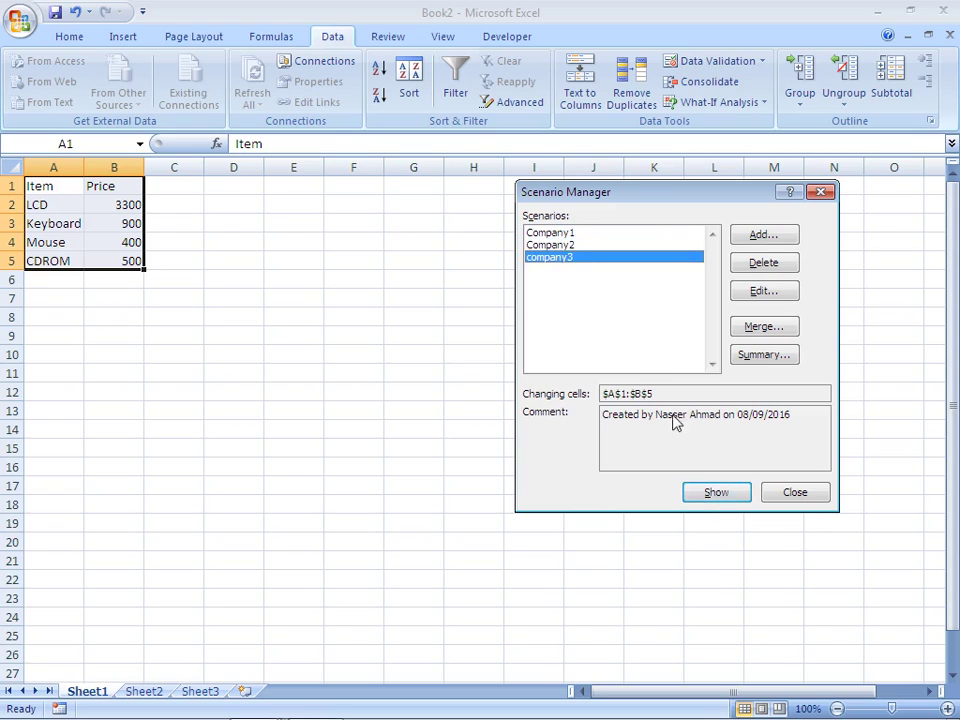
{"action": "left_click", "coordinate": [714, 500]}
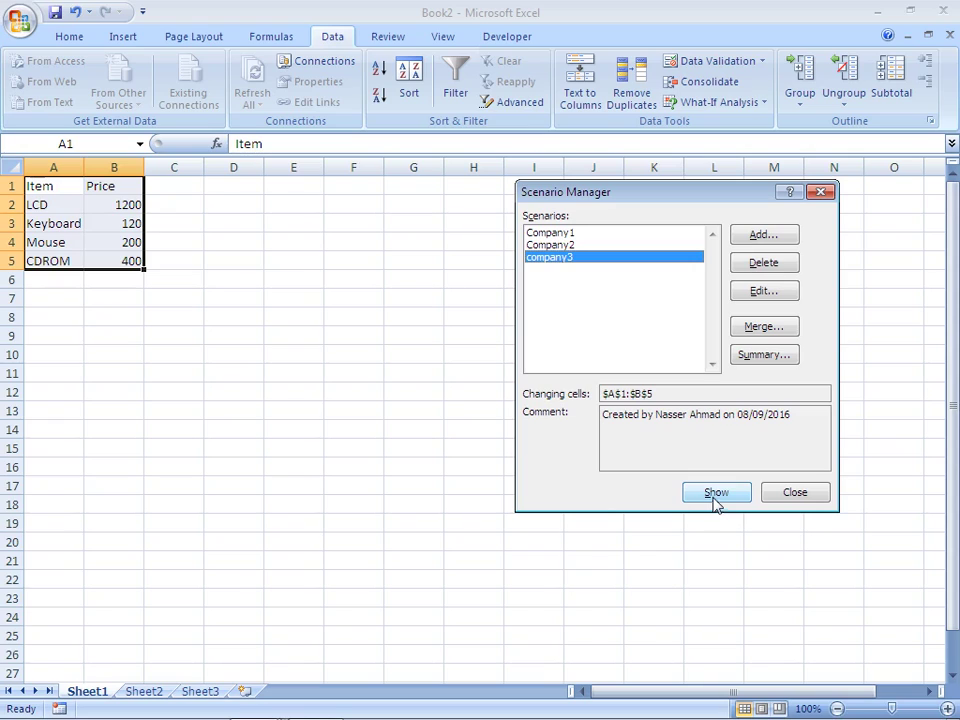
Step: Open and cancel the scenario merge, and create a Scenario summary report with E7 as the result cell
{"action": "left_click", "coordinate": [754, 330]}
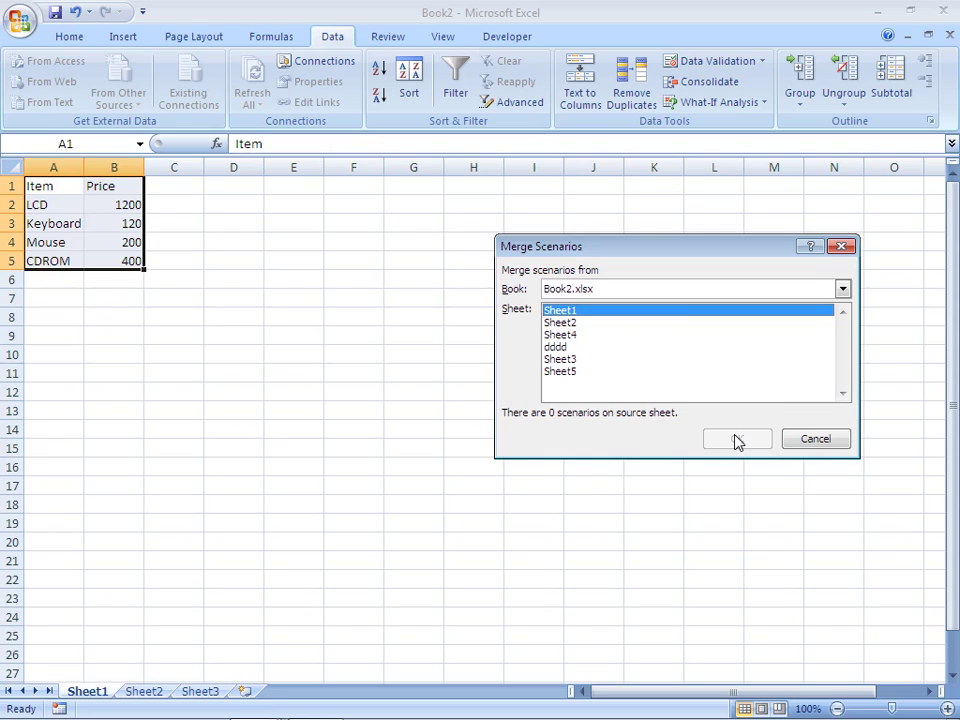
{"action": "left_click", "coordinate": [815, 440]}
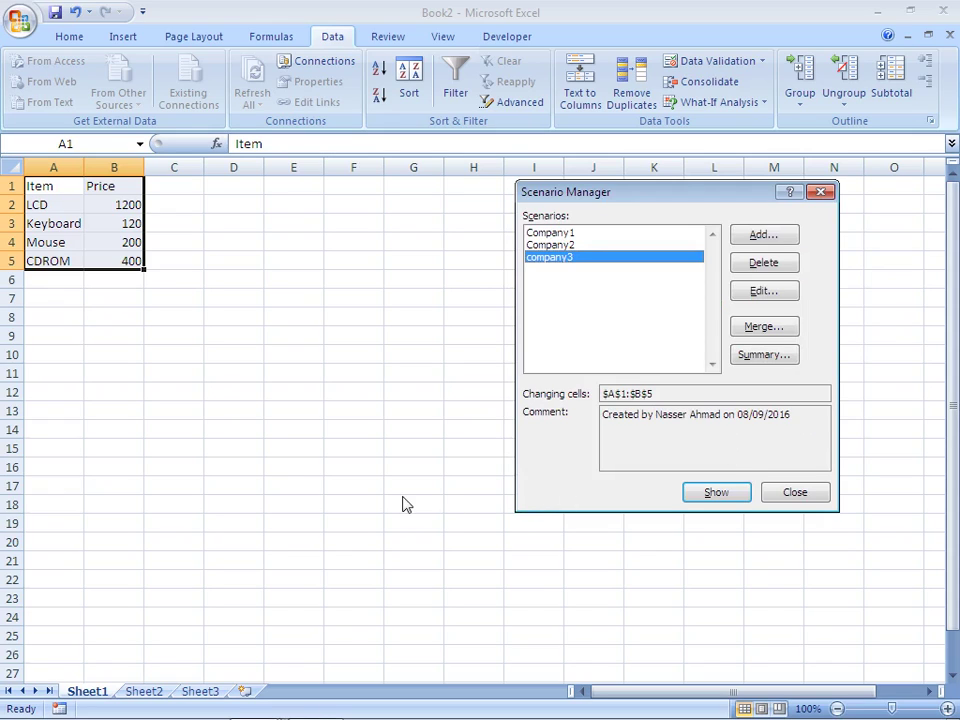
{"action": "left_click", "coordinate": [765, 356]}
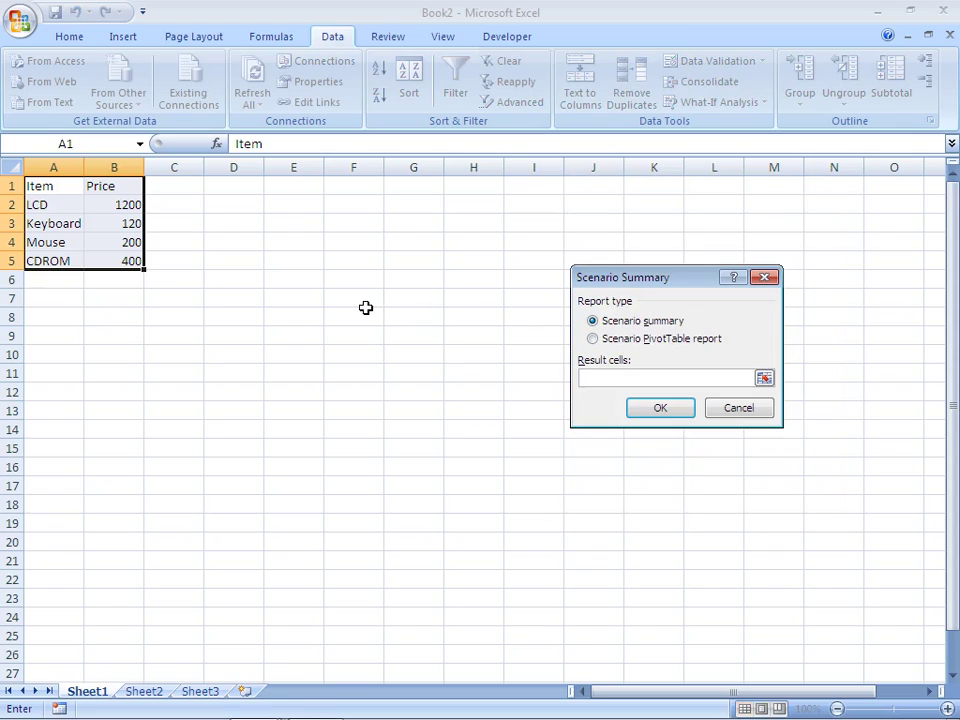
{"action": "left_click", "coordinate": [322, 302]}
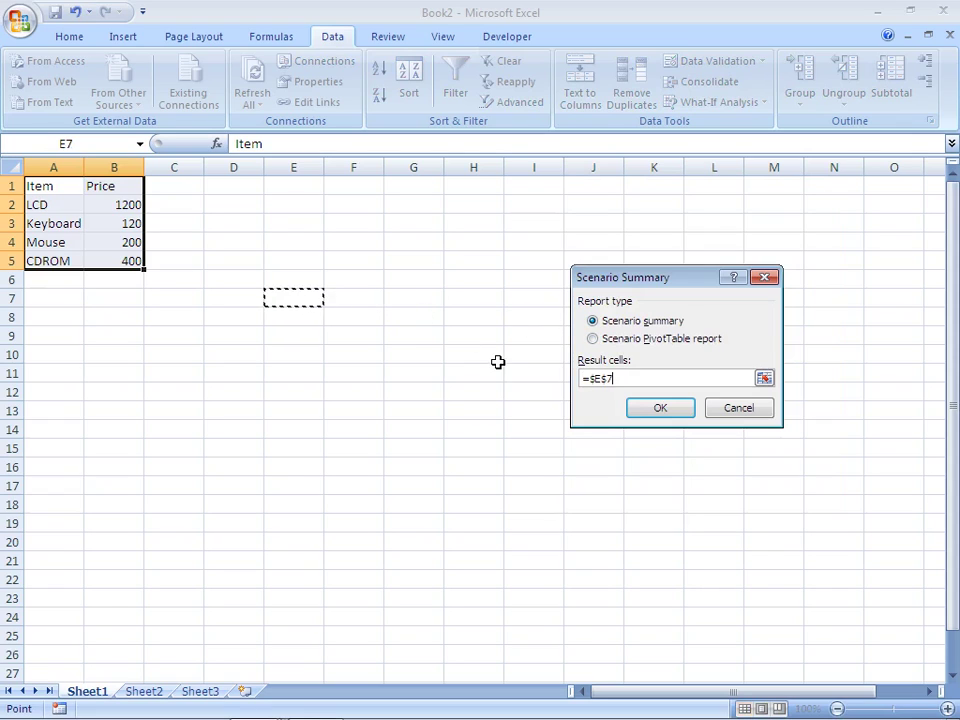
{"action": "left_click", "coordinate": [660, 410]}
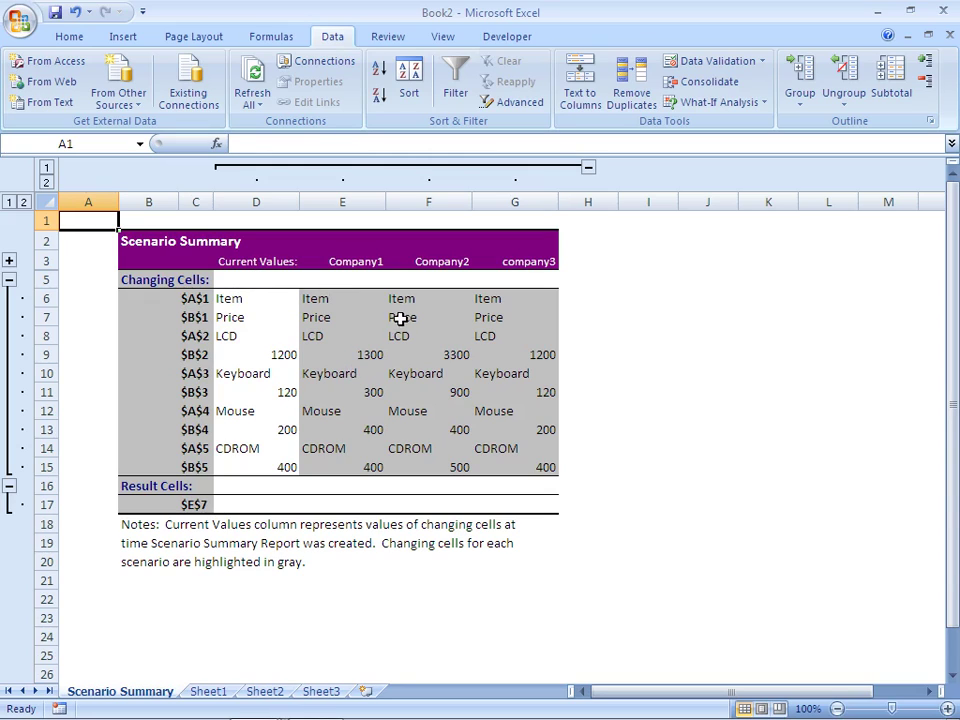
Step: Examine the LCD price row of the Scenario Summary across the company scenarios
{"action": "left_click", "coordinate": [521, 357]}
{"action": "key", "text": "Left"}
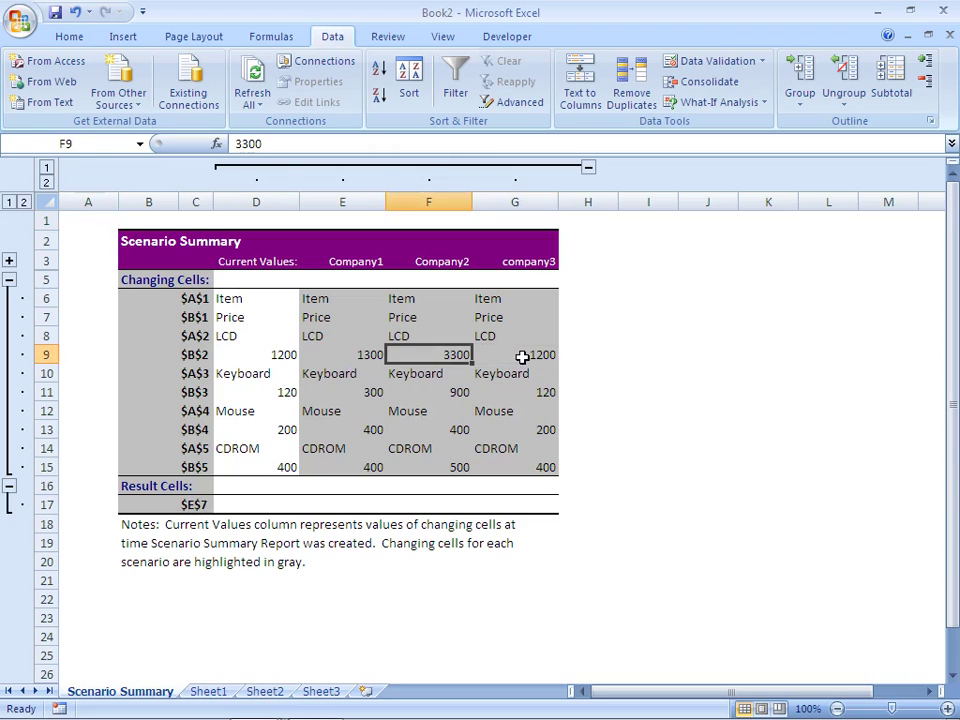
{"action": "key", "text": "Left"}
{"action": "key", "text": "Left"}
{"action": "key", "text": "Right"}
{"action": "key", "text": "Down"}
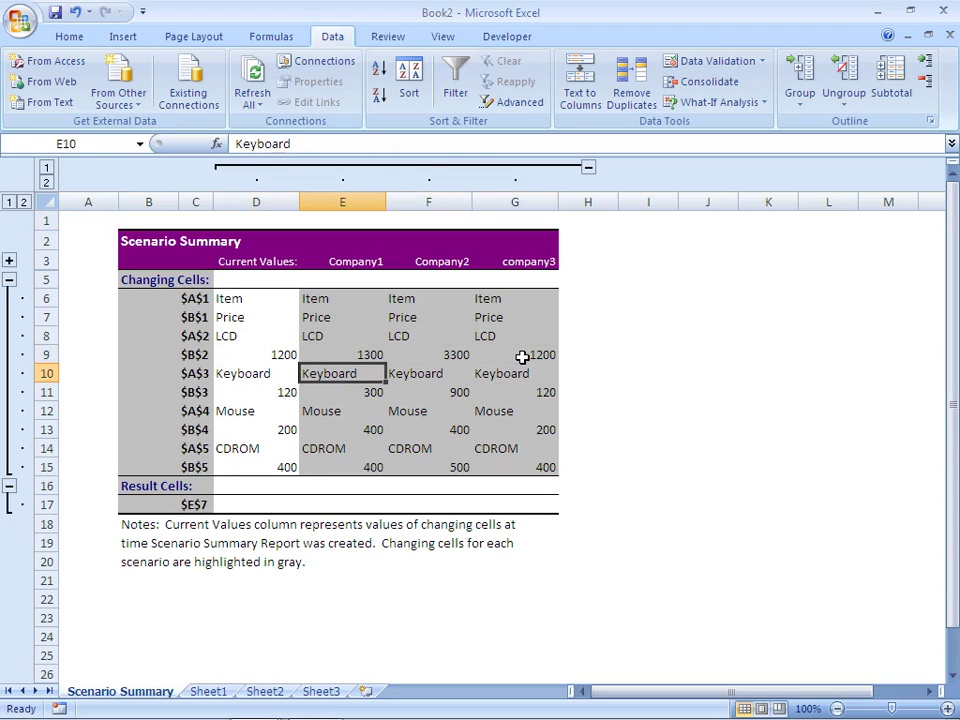
{"action": "key", "text": "Up"}
{"action": "key", "text": "Right"}
{"action": "key", "text": "Right"}
{"action": "key", "text": "Right"}
{"action": "key", "text": "Left"}
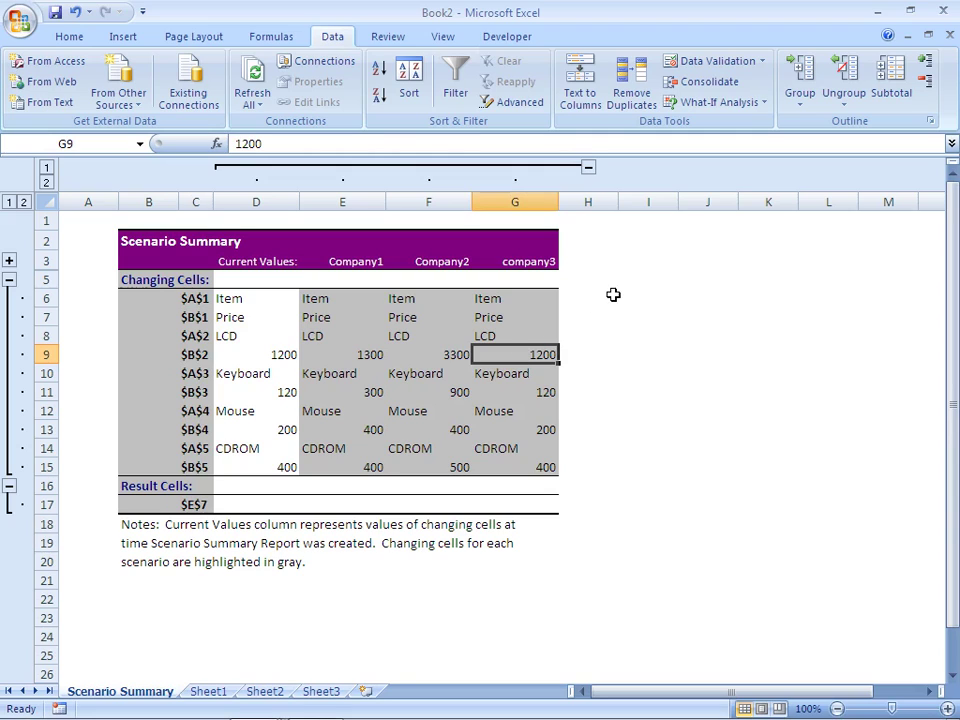
Step: On Sheet1, add a sum of the item prices B2:B5 in cell B6
{"action": "left_click", "coordinate": [764, 104]}
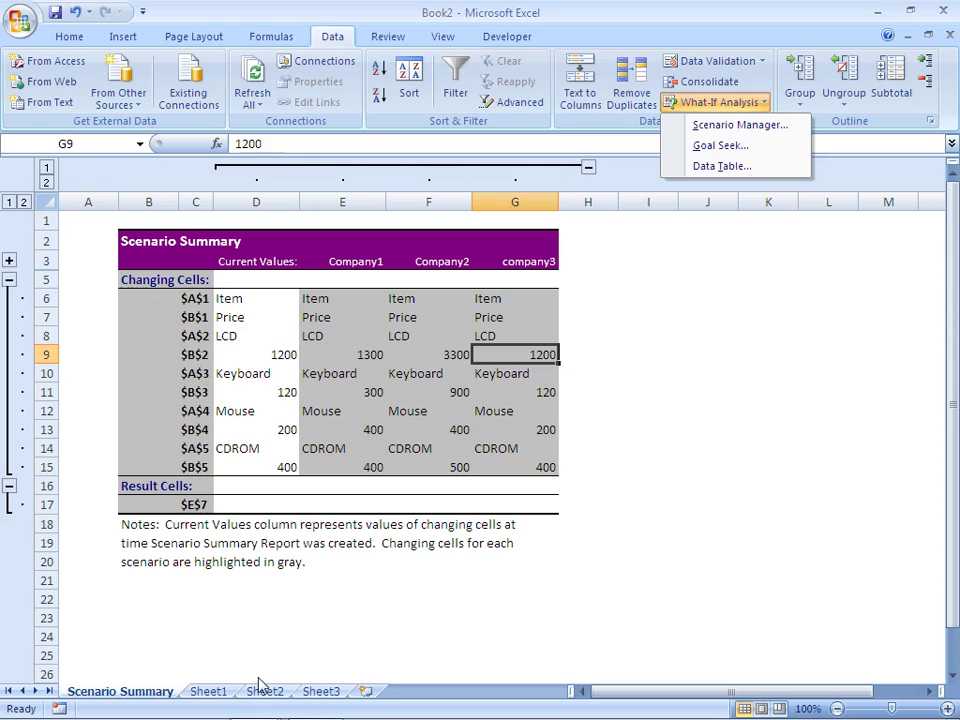
{"action": "left_click", "coordinate": [223, 696]}
{"action": "left_click", "coordinate": [223, 697]}
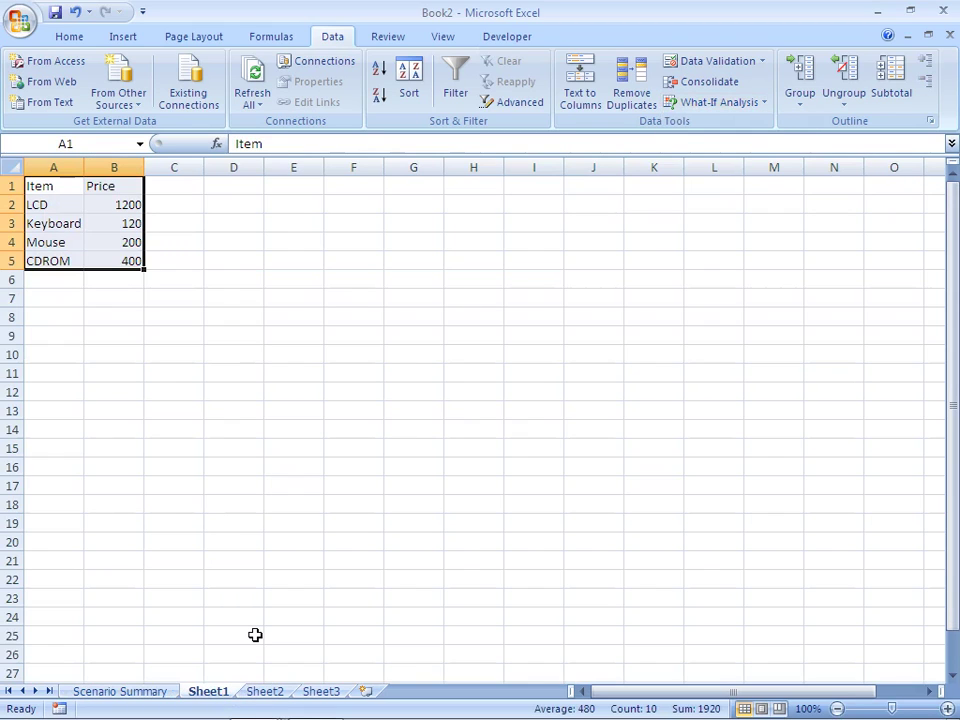
{"action": "key", "text": "Down"}
{"action": "key", "text": "Down"}
{"action": "key", "text": "Down"}
{"action": "key", "text": "Down"}
{"action": "key", "text": "Down"}
{"action": "key", "text": "Right"}
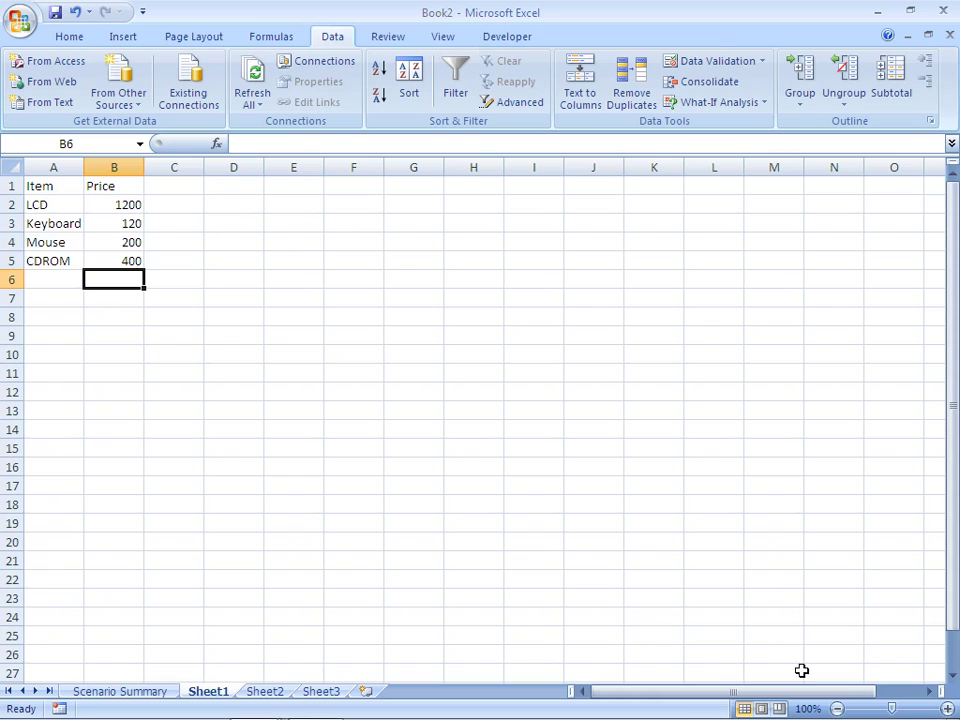
{"action": "left_click", "coordinate": [947, 709]}
{"action": "left_click", "coordinate": [947, 709]}
{"action": "left_click", "coordinate": [947, 709]}
{"action": "left_click", "coordinate": [947, 709]}
{"action": "left_click", "coordinate": [947, 709]}
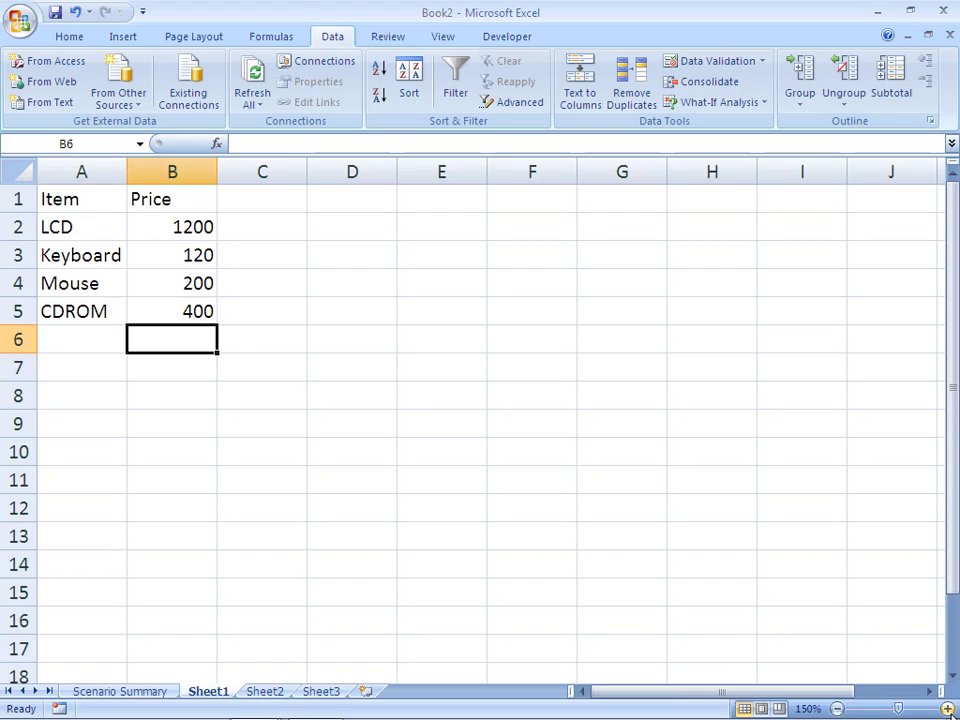
{"action": "key", "text": "alt+equal"}
{"action": "key", "text": "Return"}
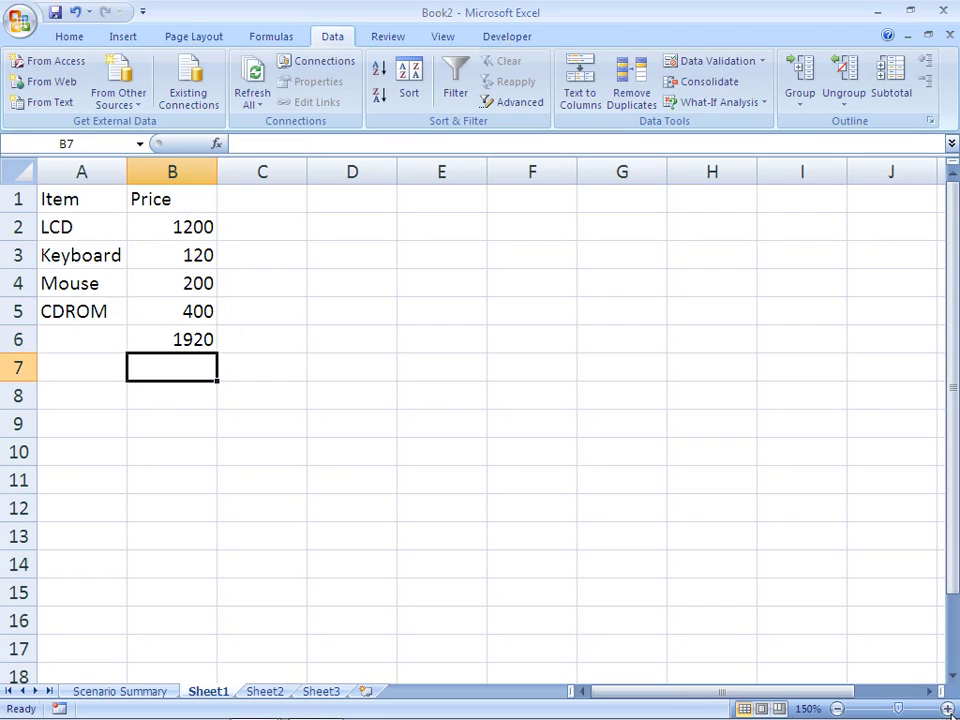
Step: Label the price sum by entering "total" in cell A6
{"action": "key", "text": "Up"}
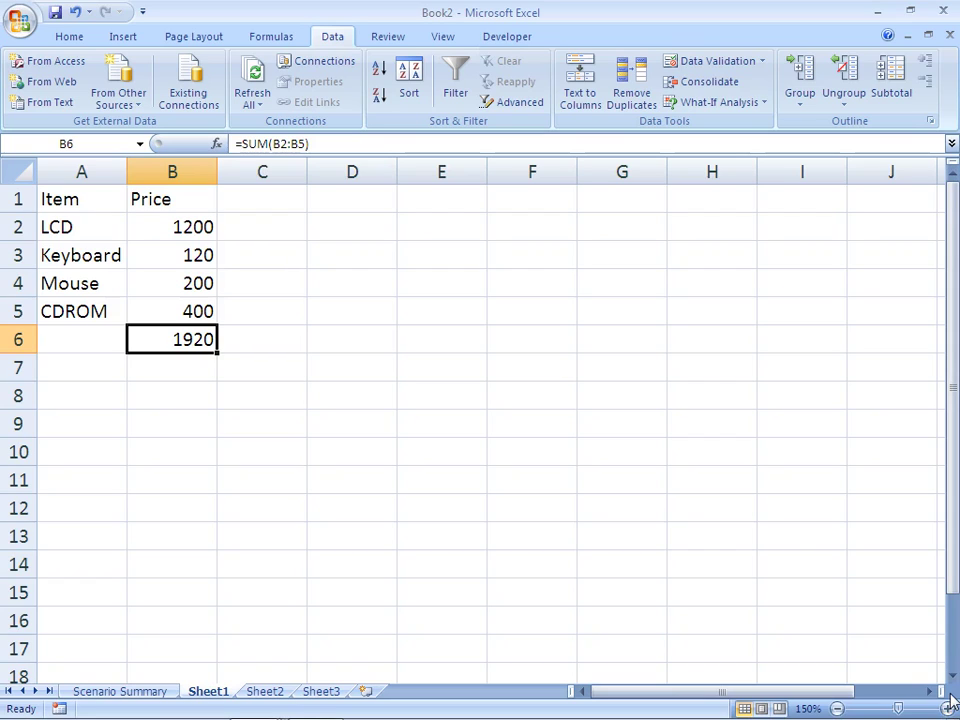
{"action": "key", "text": "Left"}
{"action": "type", "text": "total"}
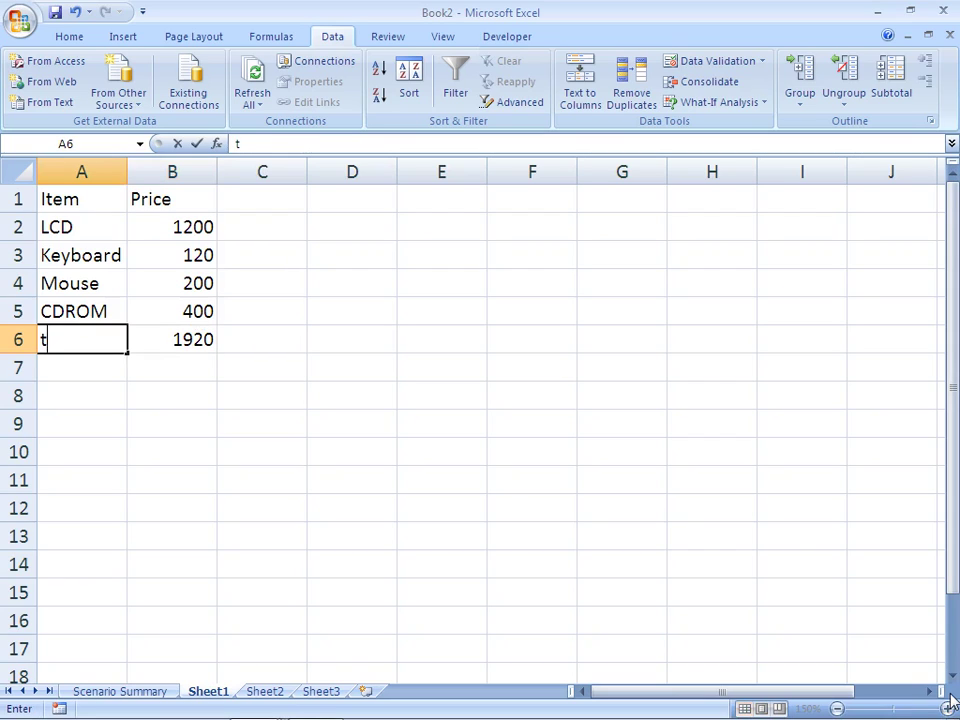
{"action": "key", "text": "Return"}
{"action": "key", "text": "Up"}
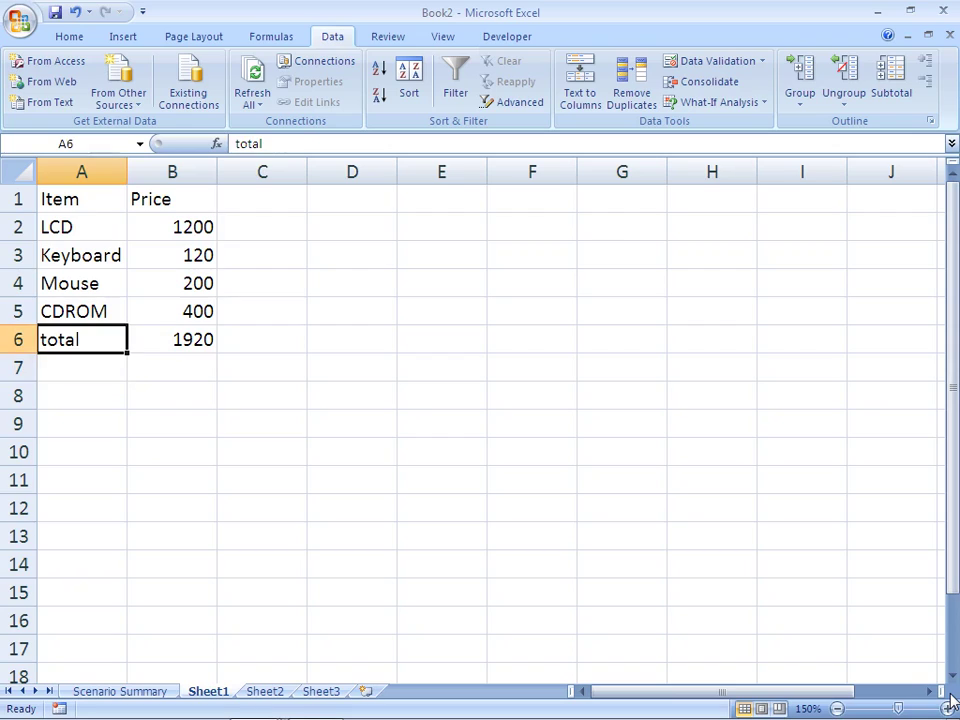
Step: Run Goal Seek to bring the total in B6 to 1900 by changing the keyboard price in B3, and accept the solution
{"action": "key", "text": "Right"}
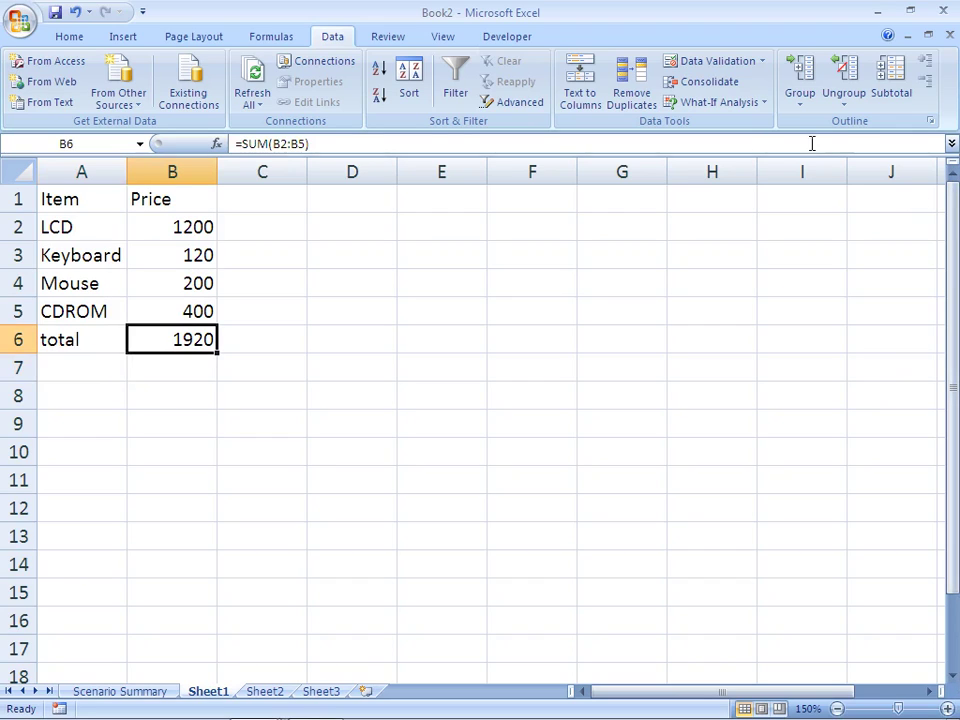
{"action": "left_click", "coordinate": [760, 103]}
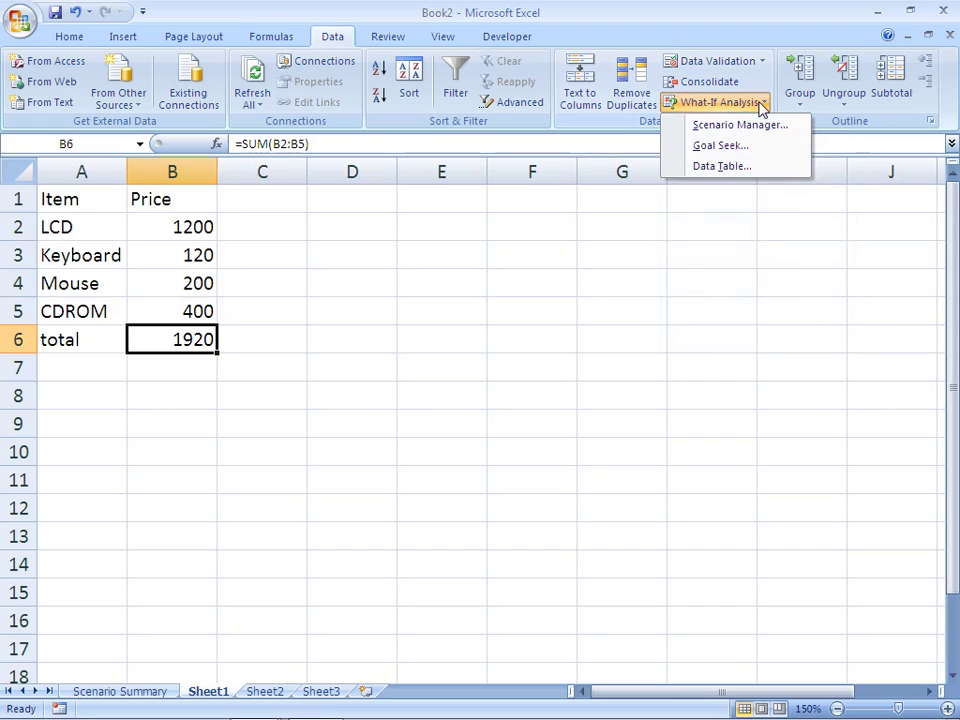
{"action": "left_click", "coordinate": [740, 148]}
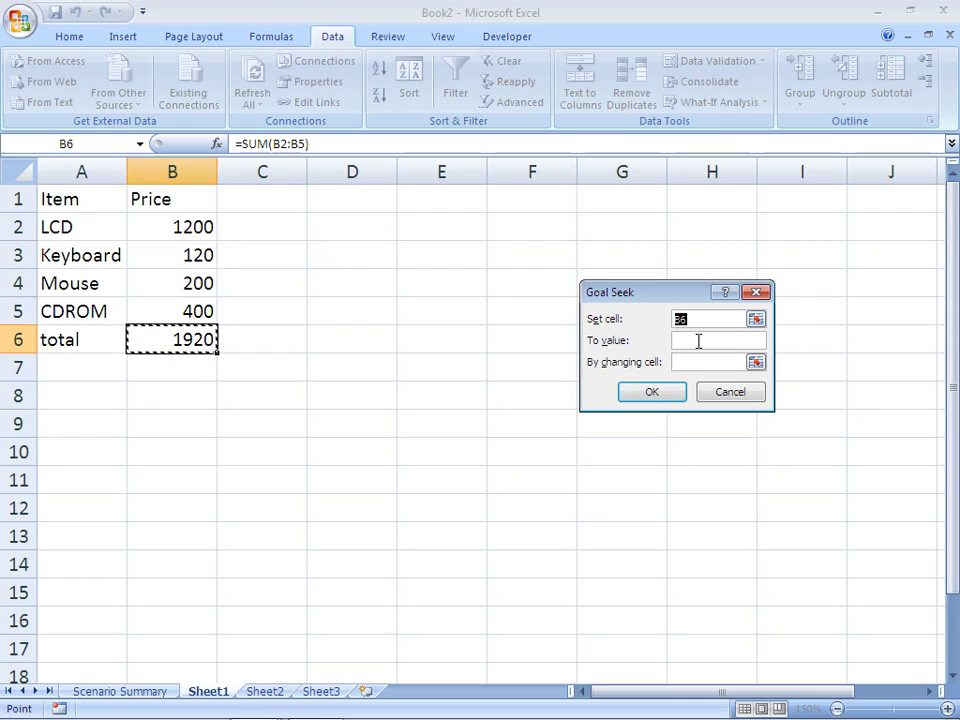
{"action": "left_click", "coordinate": [698, 340]}
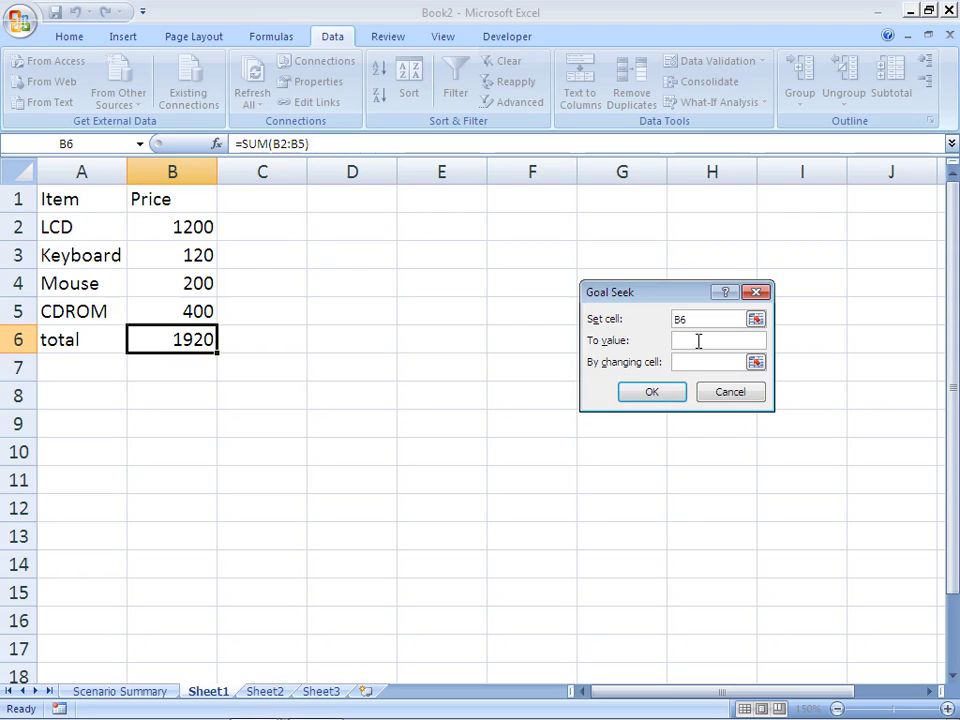
{"action": "type", "text": "1900"}
{"action": "left_click", "coordinate": [694, 362]}
{"action": "left_click", "coordinate": [196, 256]}
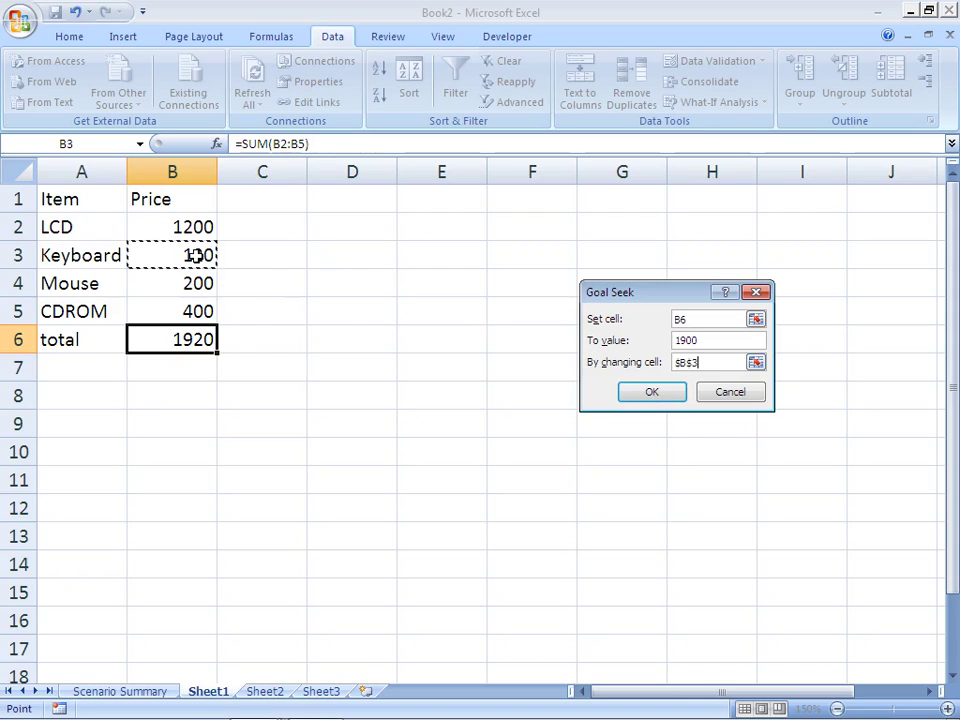
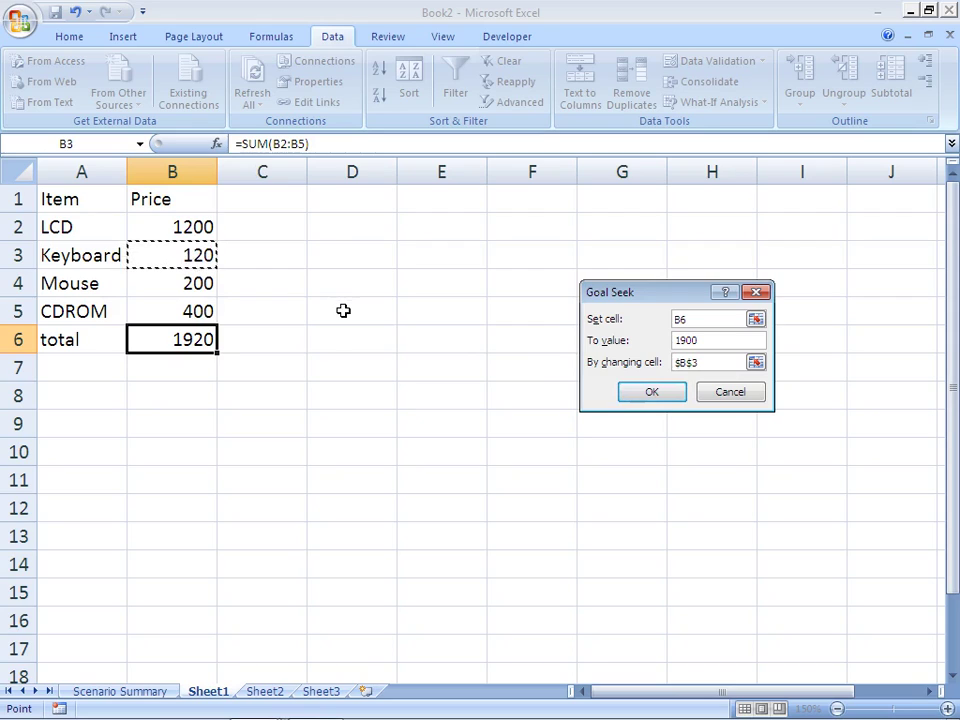
{"action": "left_click", "coordinate": [649, 392]}
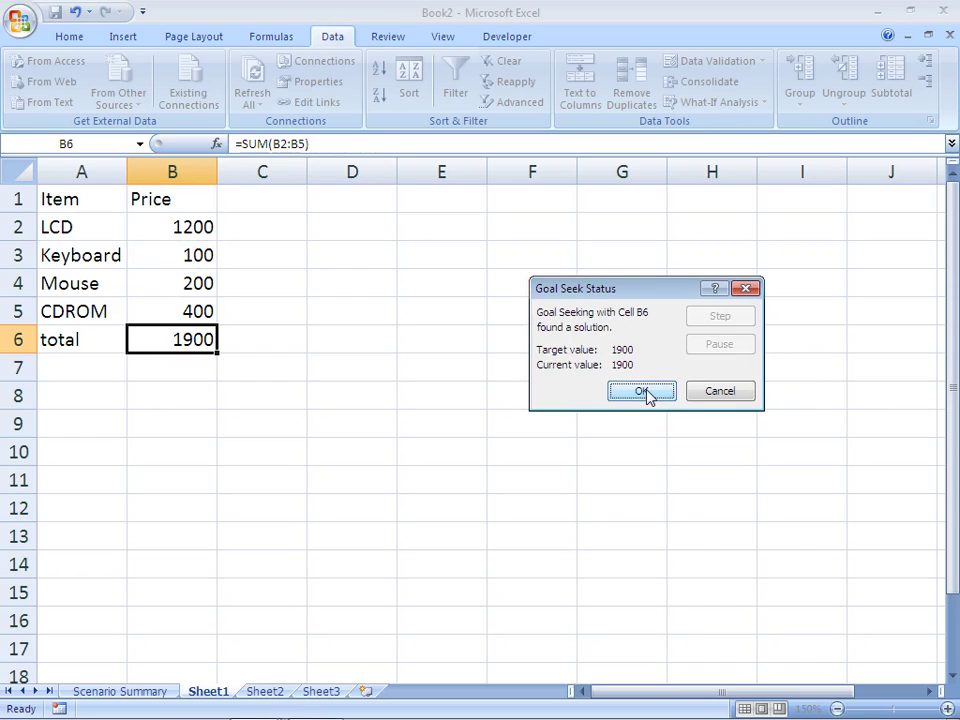
{"action": "left_click", "coordinate": [645, 391]}
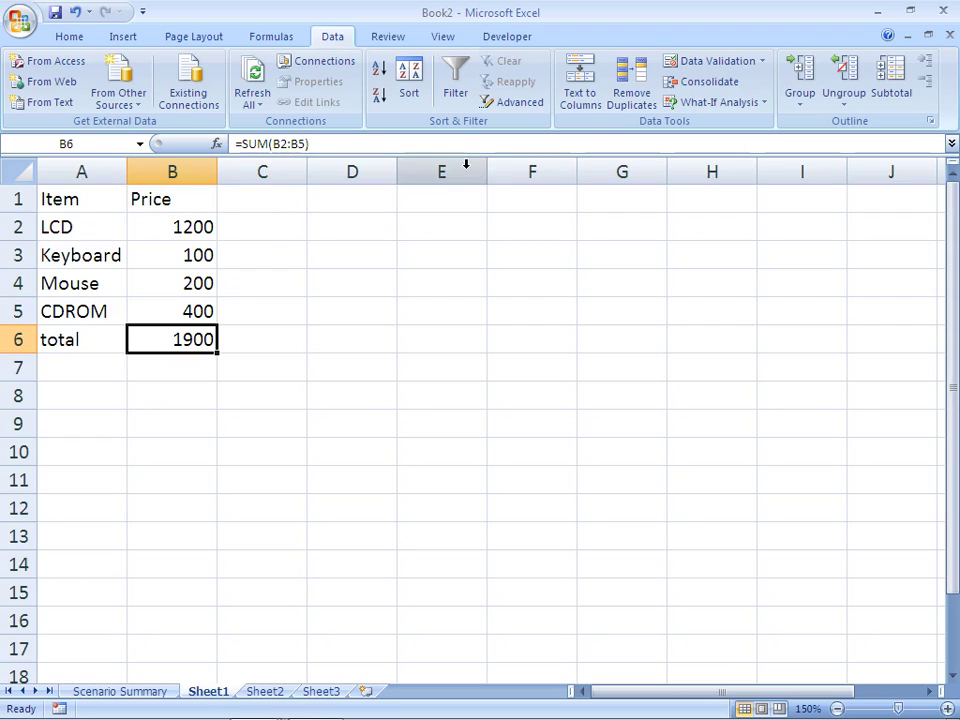
Step: Switch to the empty Sheet2 for a new data example
{"action": "left_click", "coordinate": [762, 102]}
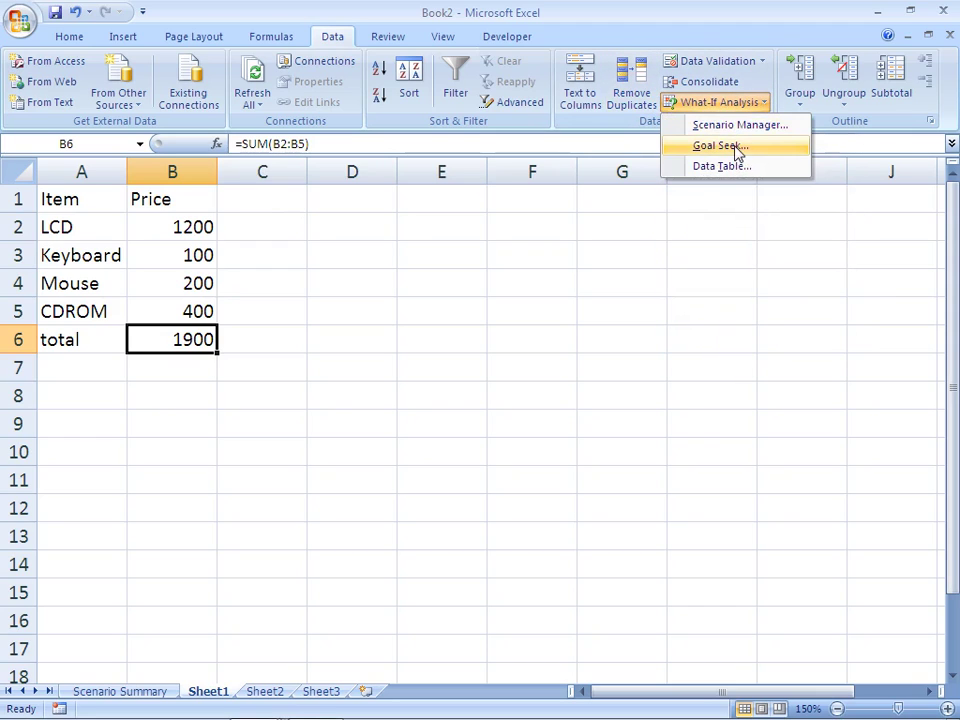
{"action": "left_click", "coordinate": [384, 414]}
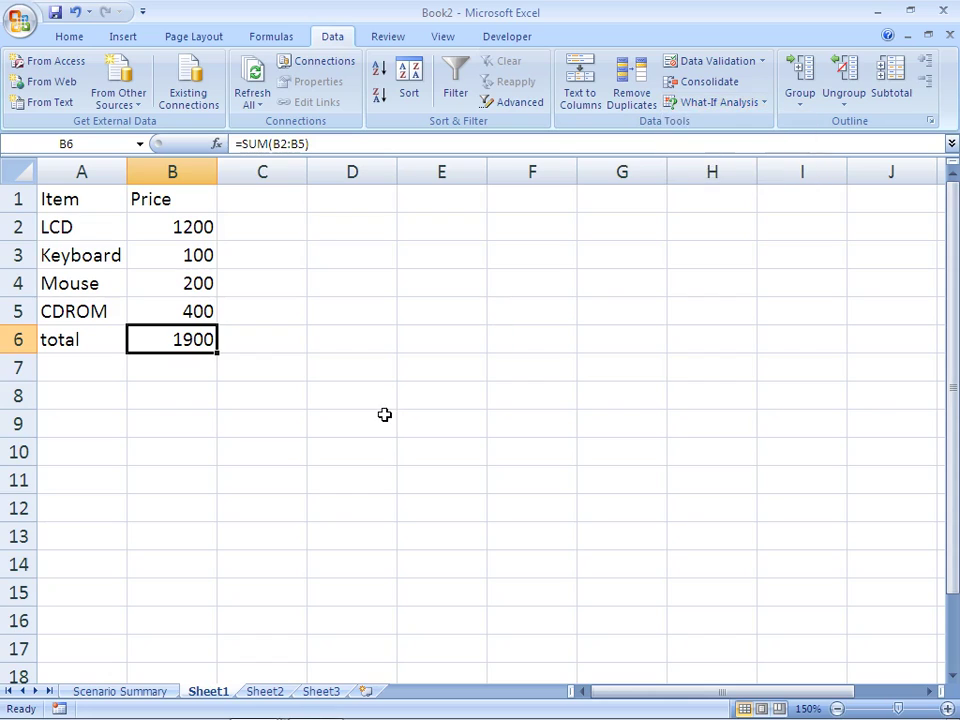
{"action": "left_click", "coordinate": [272, 693]}
{"action": "key", "text": "Right"}
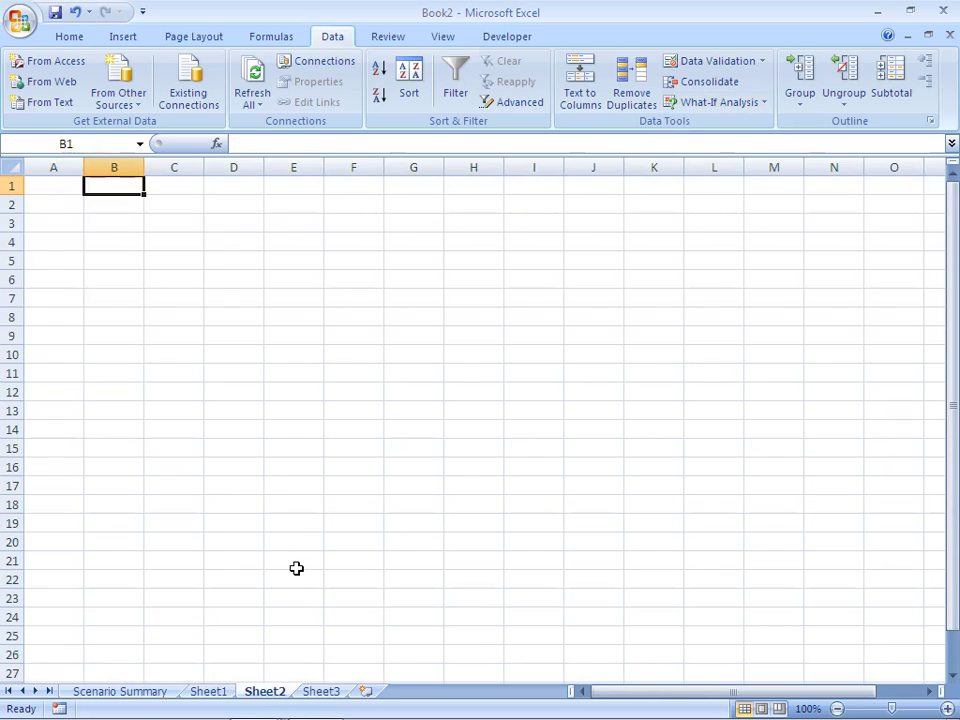
{"action": "key", "text": "Right"}
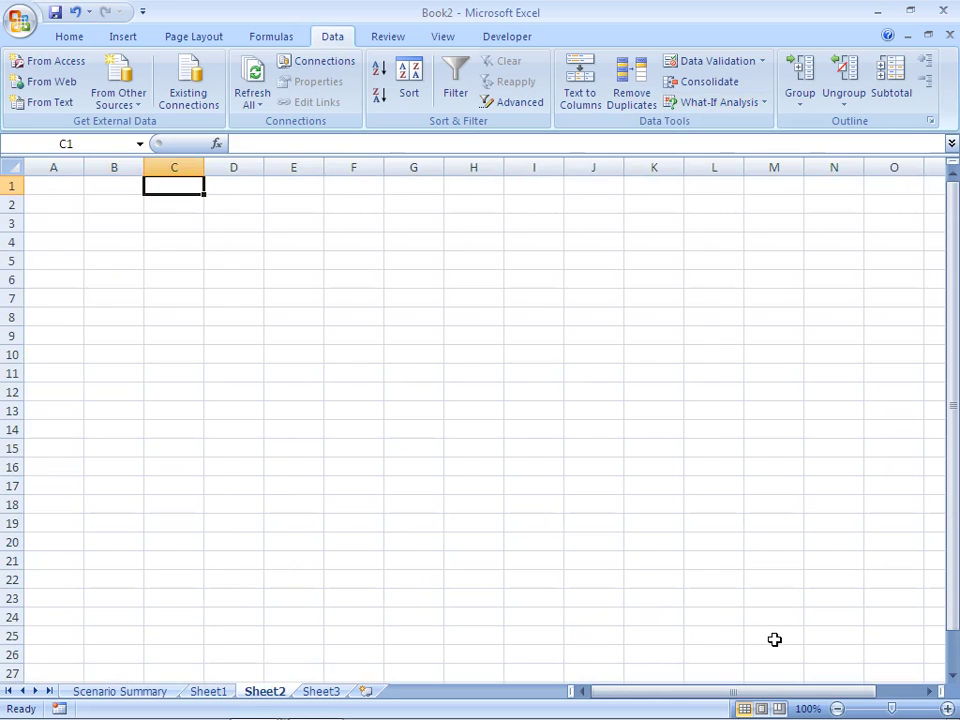
{"action": "left_click", "coordinate": [947, 709]}
{"action": "left_click", "coordinate": [947, 709]}
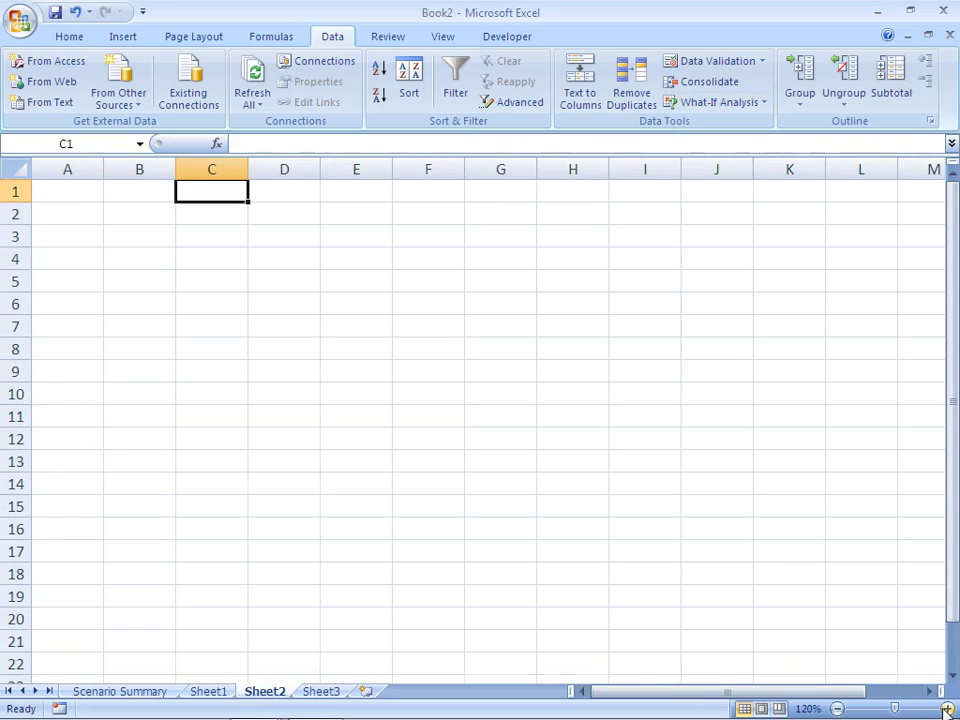
{"action": "left_click", "coordinate": [947, 709]}
{"action": "key", "text": "Down"}
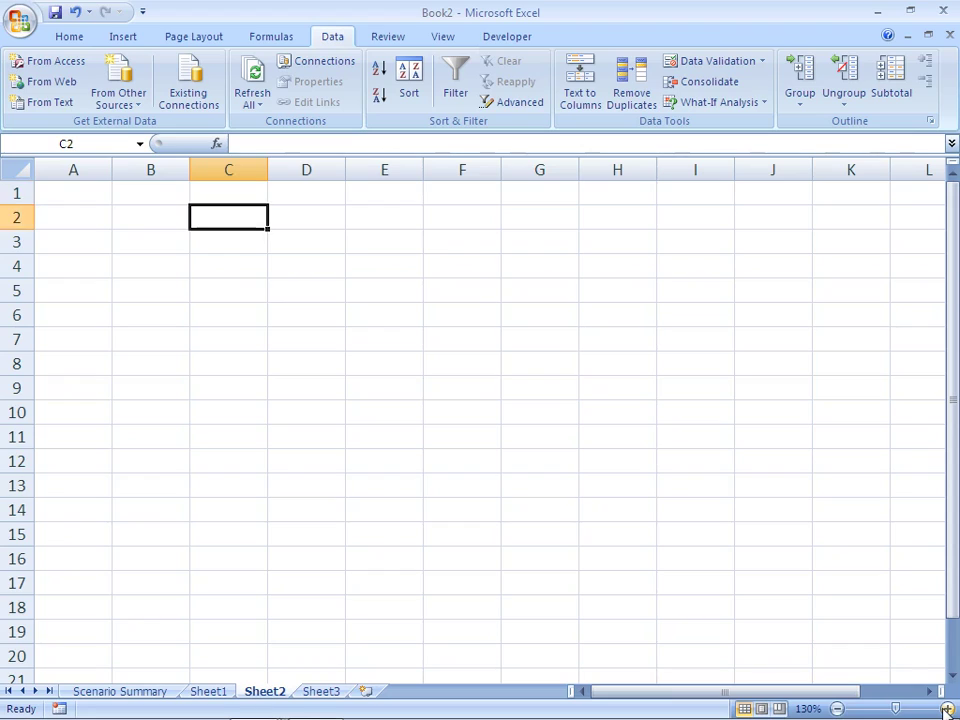
{"action": "key", "text": "Down"}
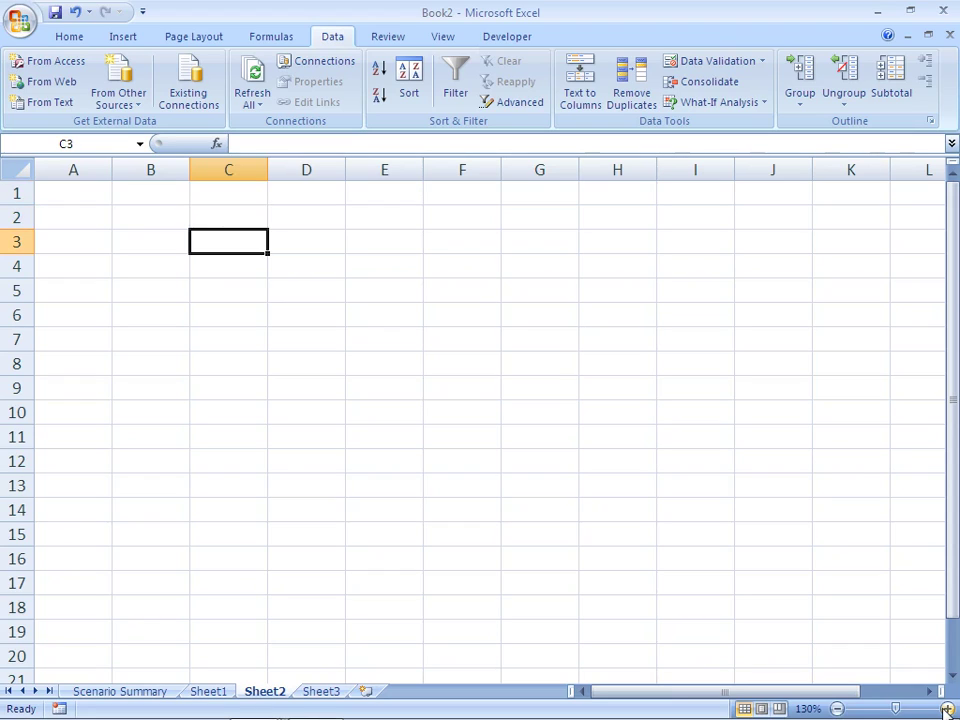
{"action": "key", "text": "Left"}
{"action": "type", "text": "Name"}
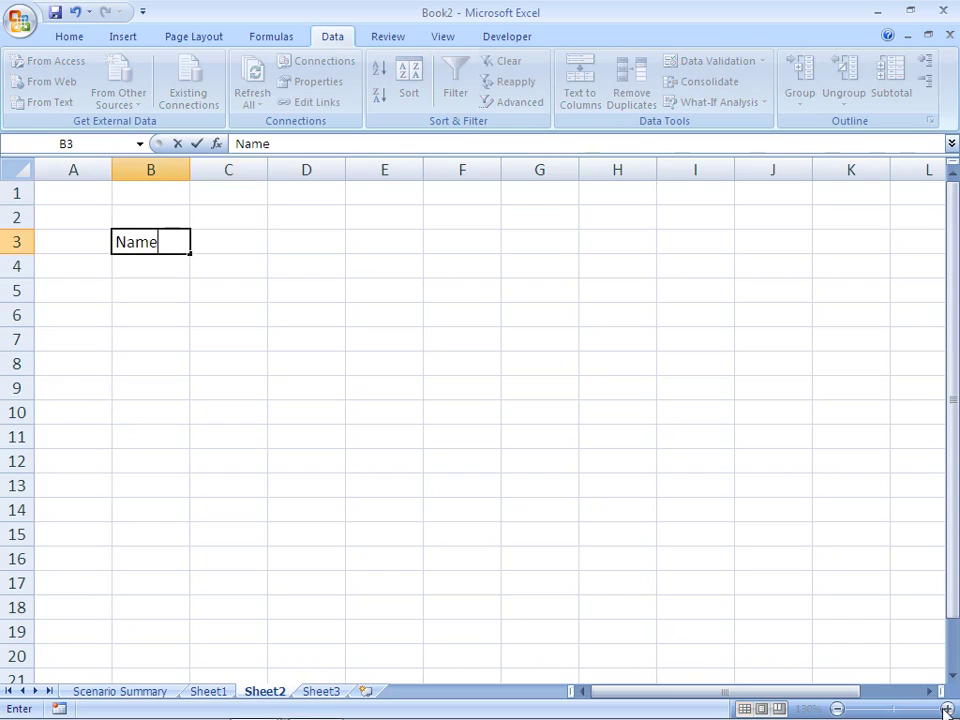
{"action": "key", "text": "Return"}
{"action": "key", "text": "Up"}
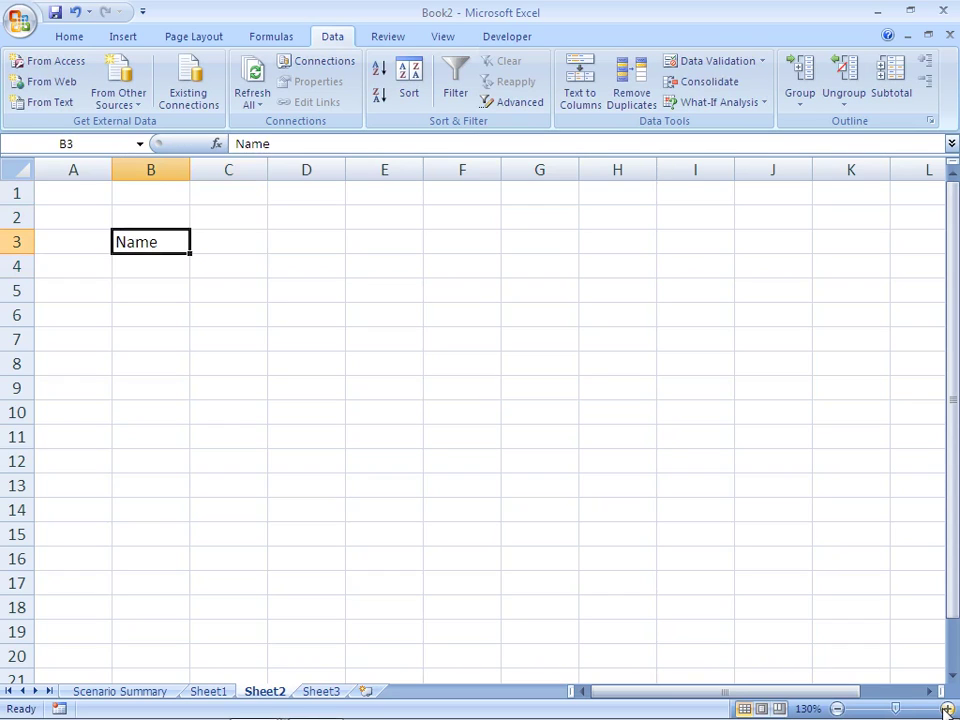
{"action": "key", "text": "Delete"}
Step: Enter the header "name" in cell C4 and list five people's first names below it in C5:C9
{"action": "key", "text": "Right"}
{"action": "key", "text": "Down"}
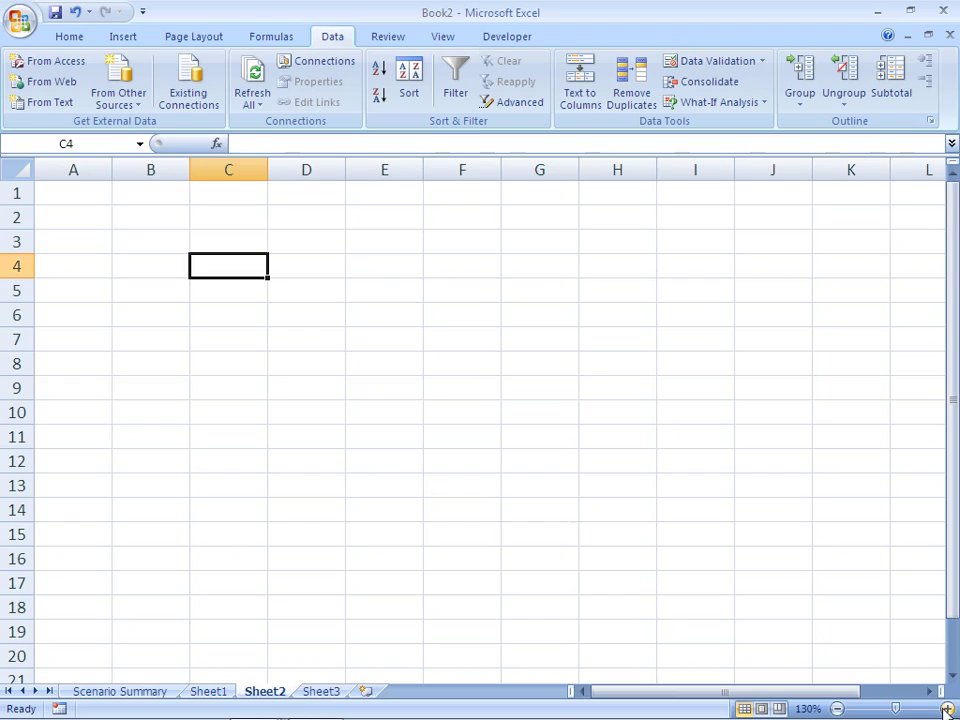
{"action": "type", "text": "name"}
{"action": "key", "text": "Return"}
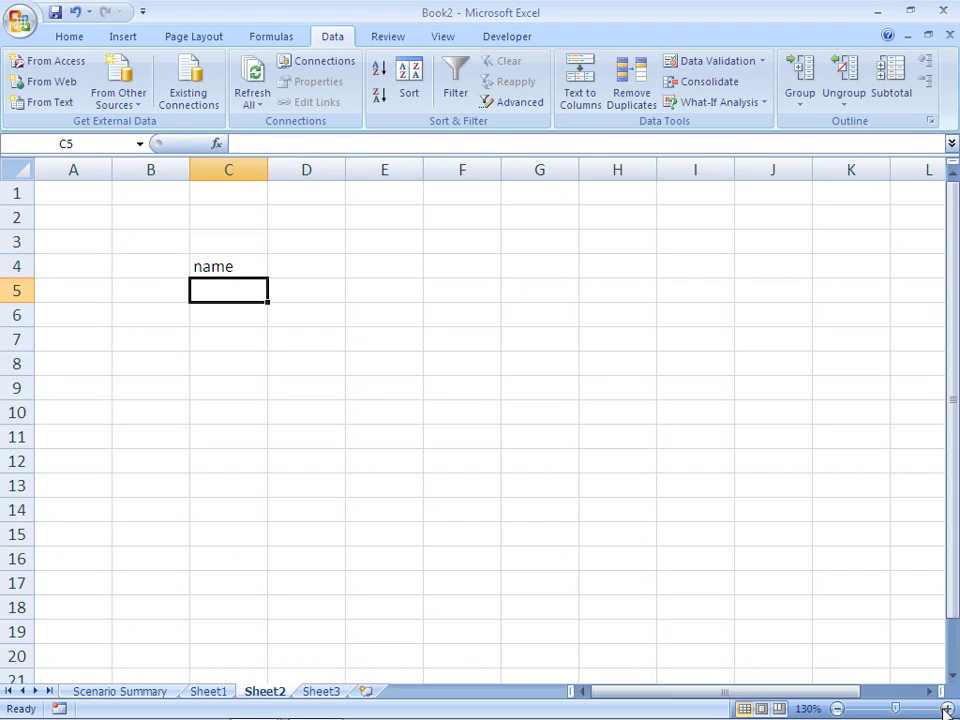
{"action": "type", "text": "Ali"}
{"action": "key", "text": "Return"}
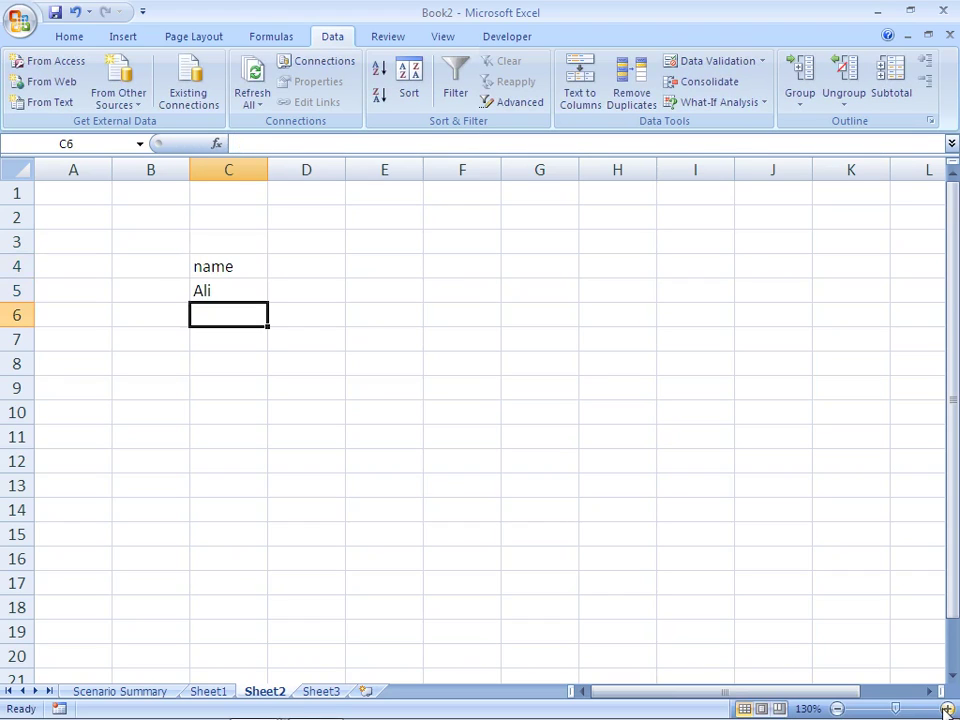
{"action": "type", "text": "ahmad"}
{"action": "key", "text": "Return"}
{"action": "type", "text": "jan"}
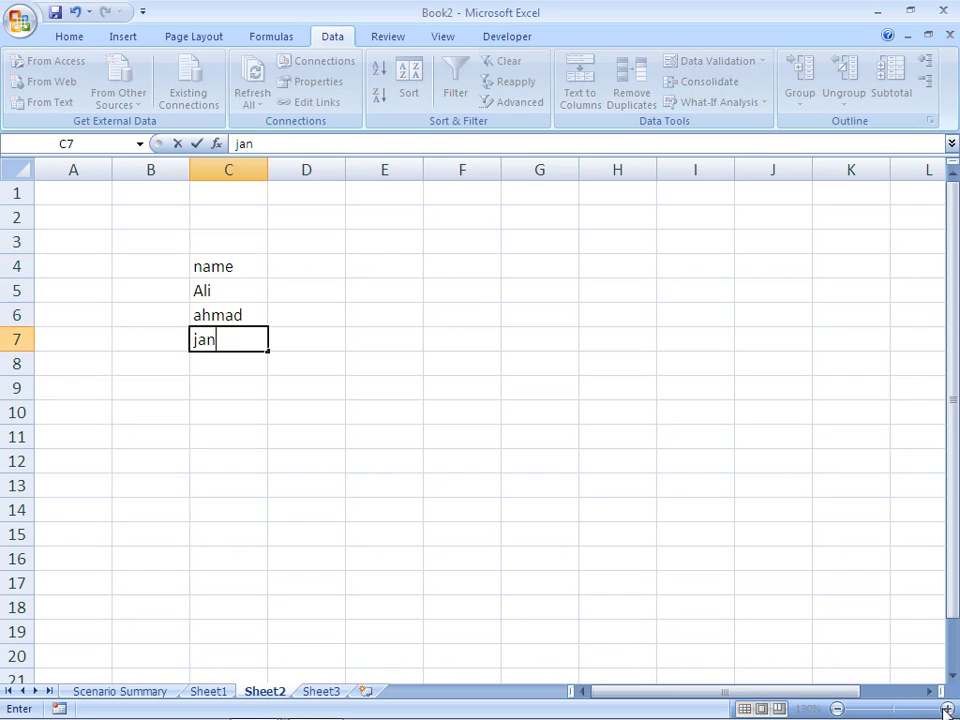
{"action": "key", "text": "Return"}
{"action": "type", "text": "khan"}
{"action": "key", "text": "Return"}
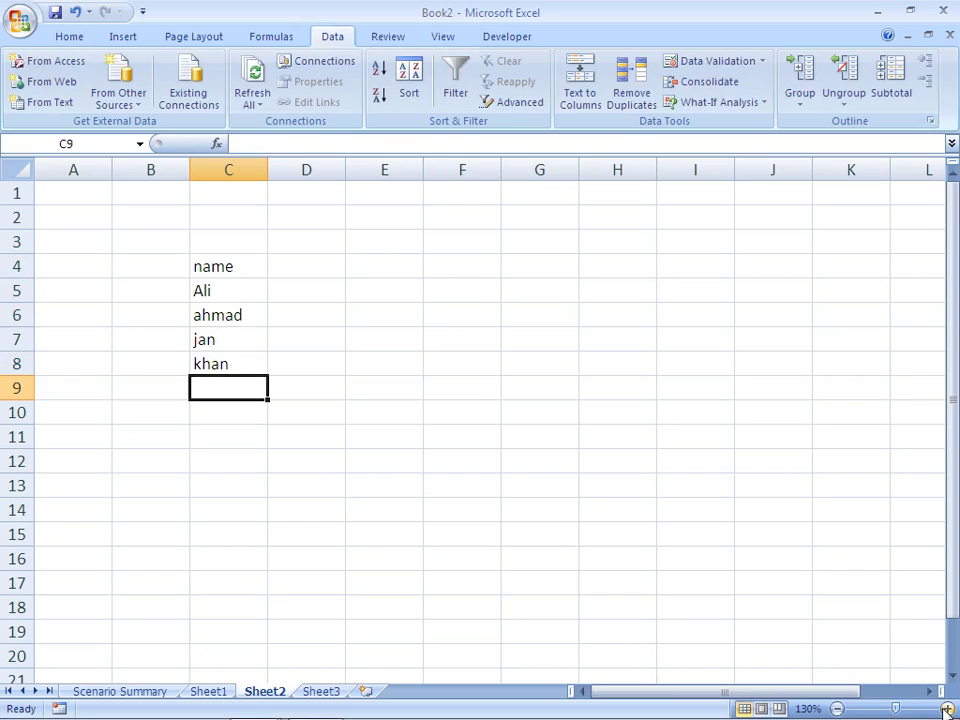
{"action": "type", "text": "jawad"}
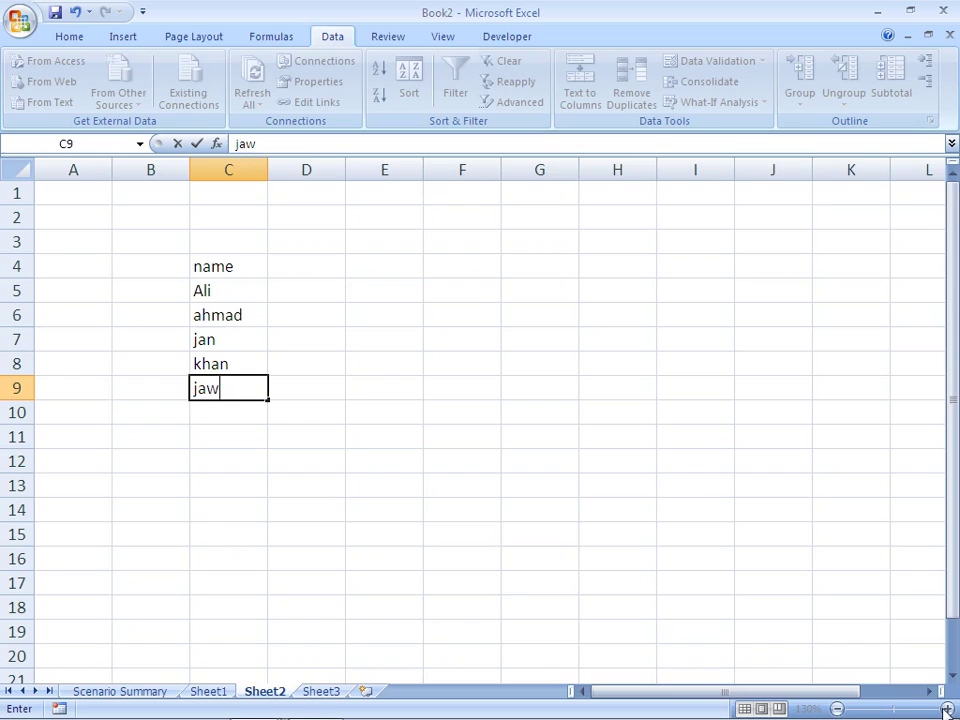
{"action": "key", "text": "Return"}
Step: Enter the amounts 400, 300, 200, 200 and 260 beside the five names in D5:D9
{"action": "key", "text": "Up"}
{"action": "key", "text": "Up"}
{"action": "key", "text": "Up"}
{"action": "key", "text": "Up"}
{"action": "key", "text": "Up"}
{"action": "key", "text": "Up"}
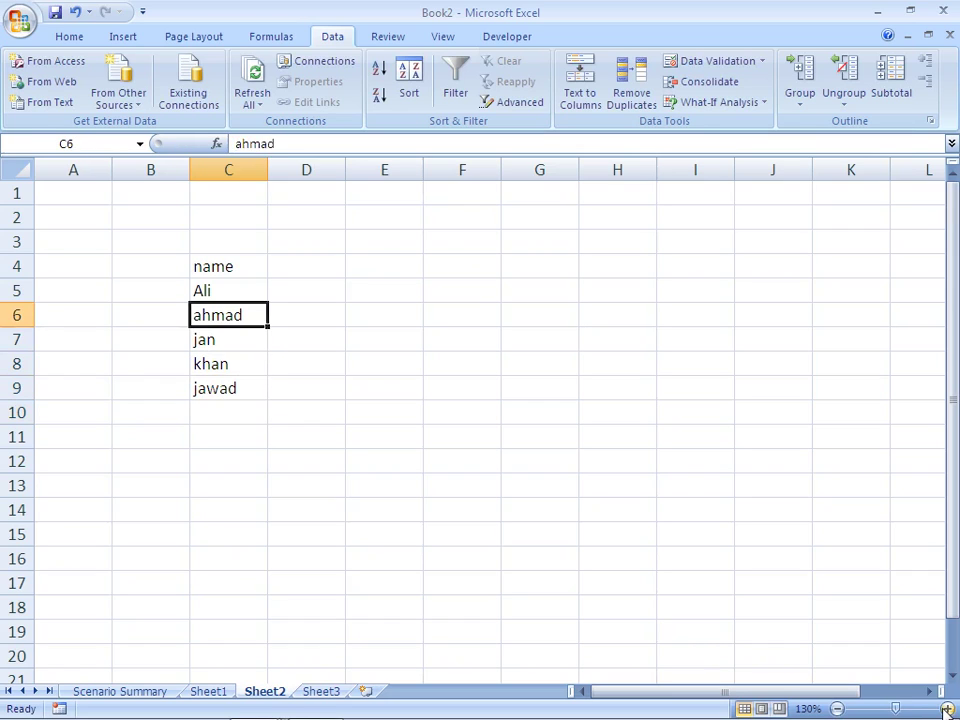
{"action": "key", "text": "Right"}
{"action": "key", "text": "Up"}
{"action": "key", "text": "Left"}
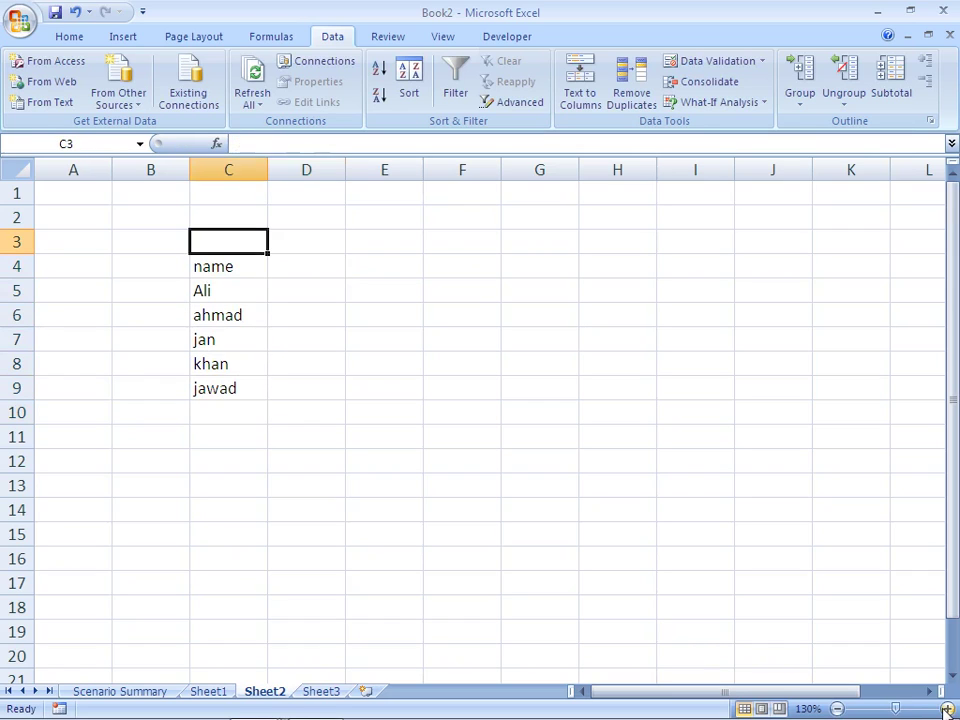
{"action": "key", "text": "Right"}
{"action": "key", "text": "Down"}
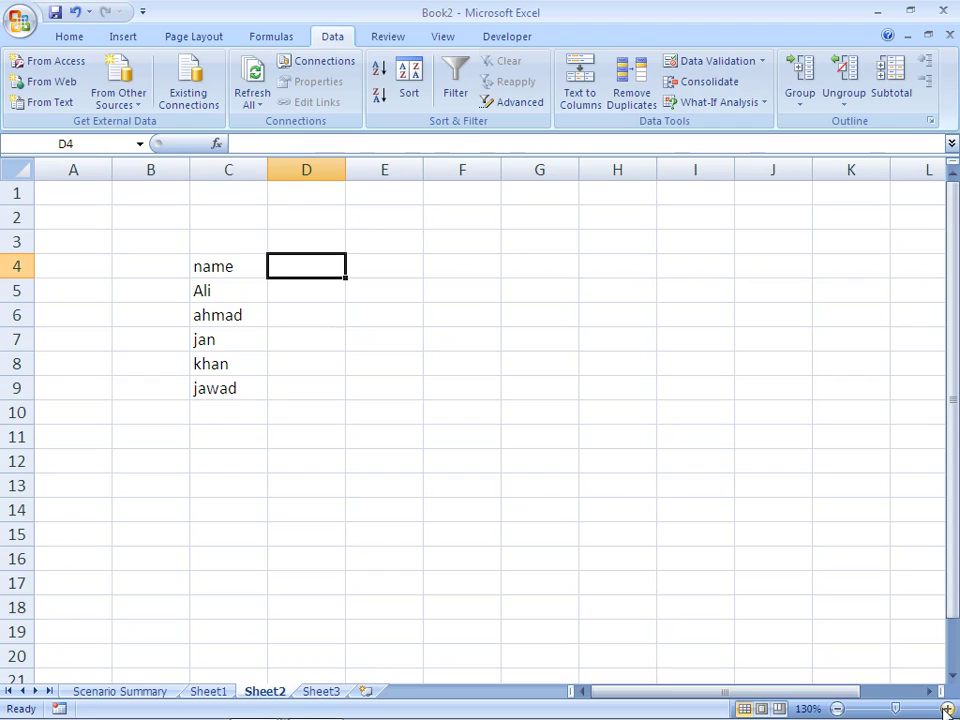
{"action": "key", "text": "Down"}
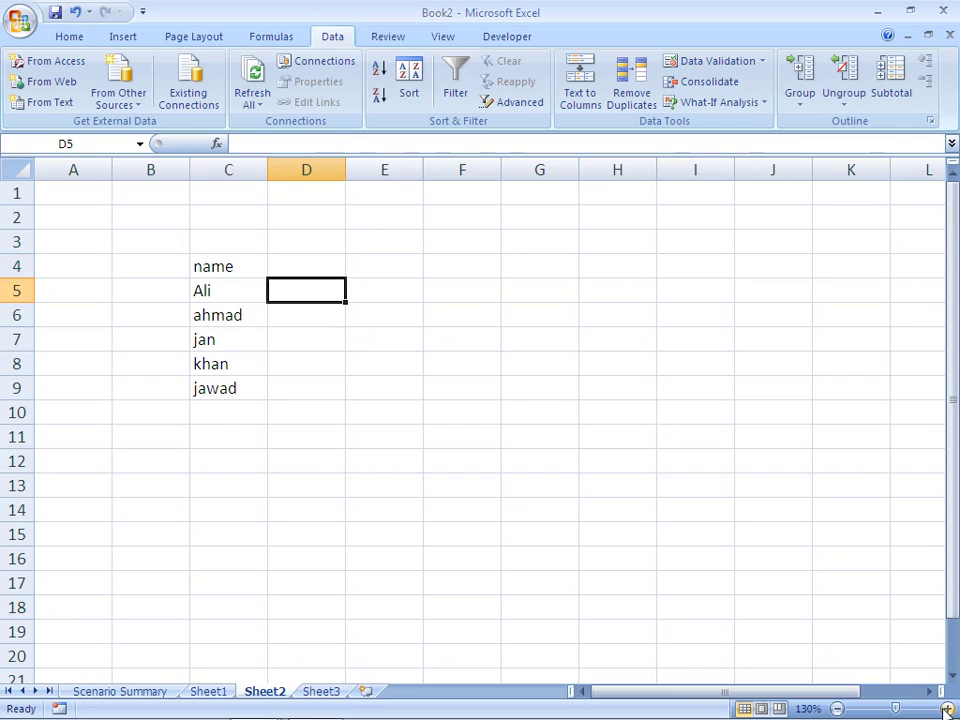
{"action": "type", "text": "400"}
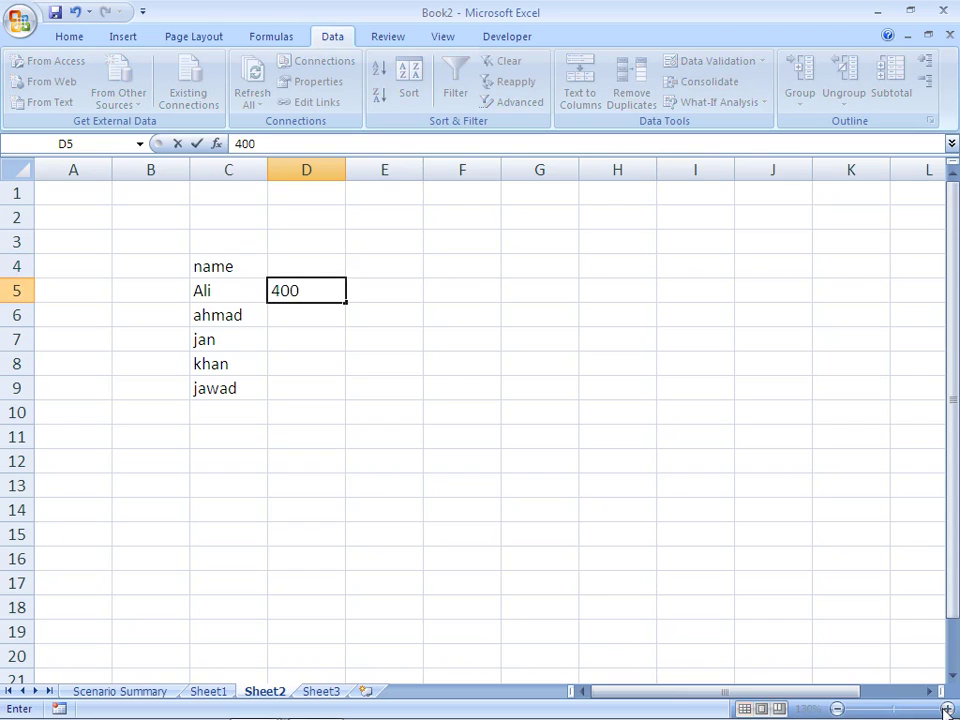
{"action": "key", "text": "Return"}
{"action": "type", "text": "300"}
{"action": "key", "text": "Return"}
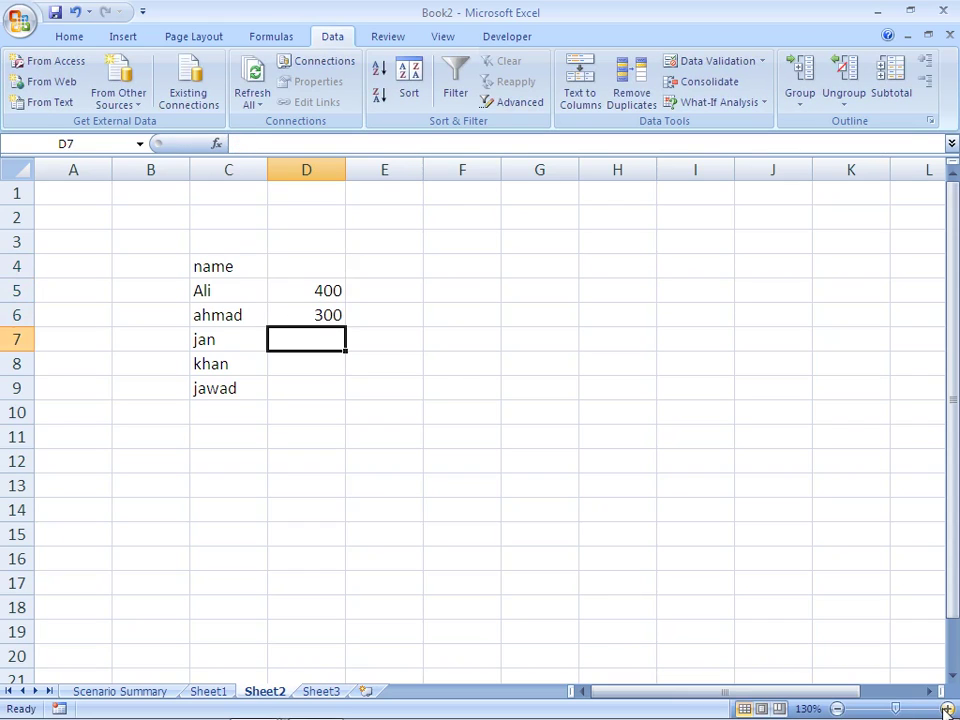
{"action": "type", "text": "200"}
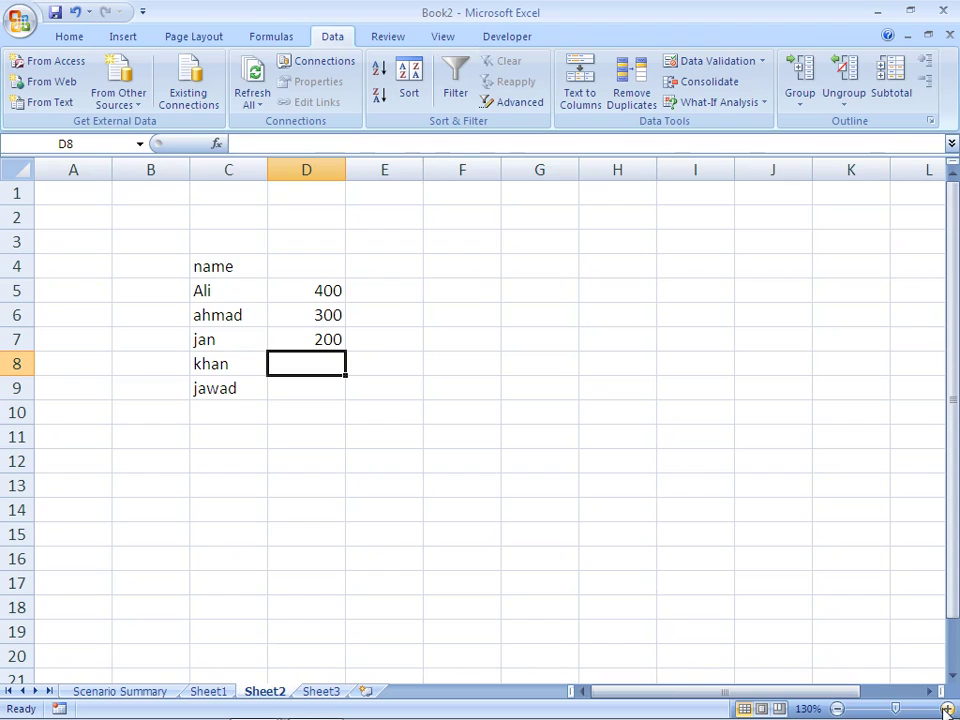
{"action": "type", "text": "200"}
{"action": "key", "text": "Return"}
{"action": "type", "text": "2"}
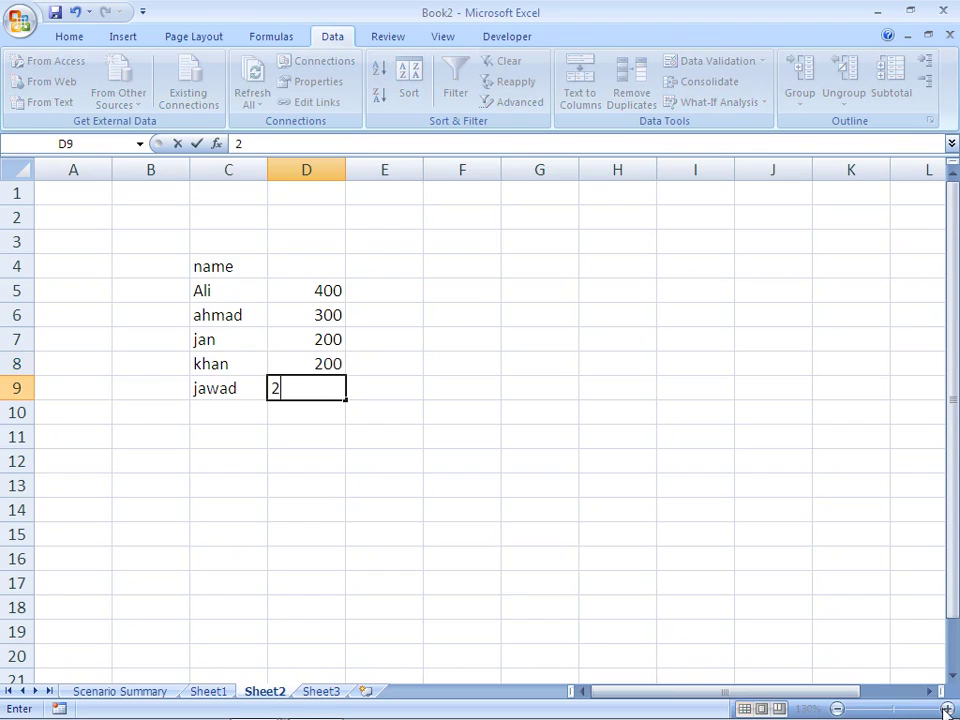
{"action": "type", "text": "60"}
{"action": "key", "text": "Return"}
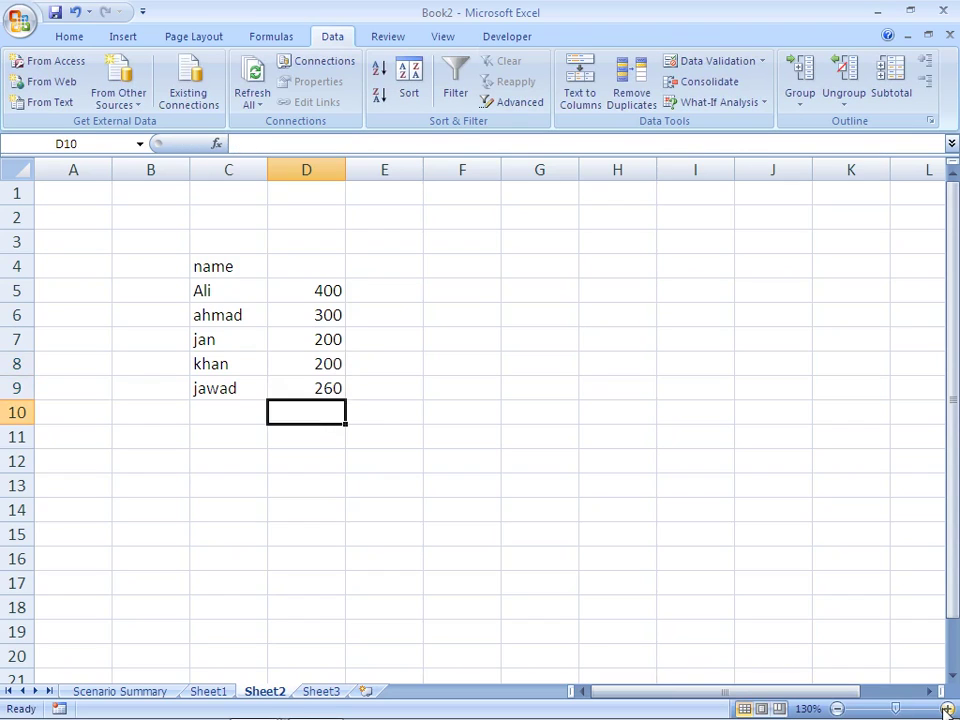
Step: Add the header "wages" above the amounts in cell D3
{"action": "key", "text": "Up"}
{"action": "key", "text": "Up"}
{"action": "key", "text": "Up"}
{"action": "key", "text": "Up"}
{"action": "key", "text": "Up"}
{"action": "key", "text": "Up"}
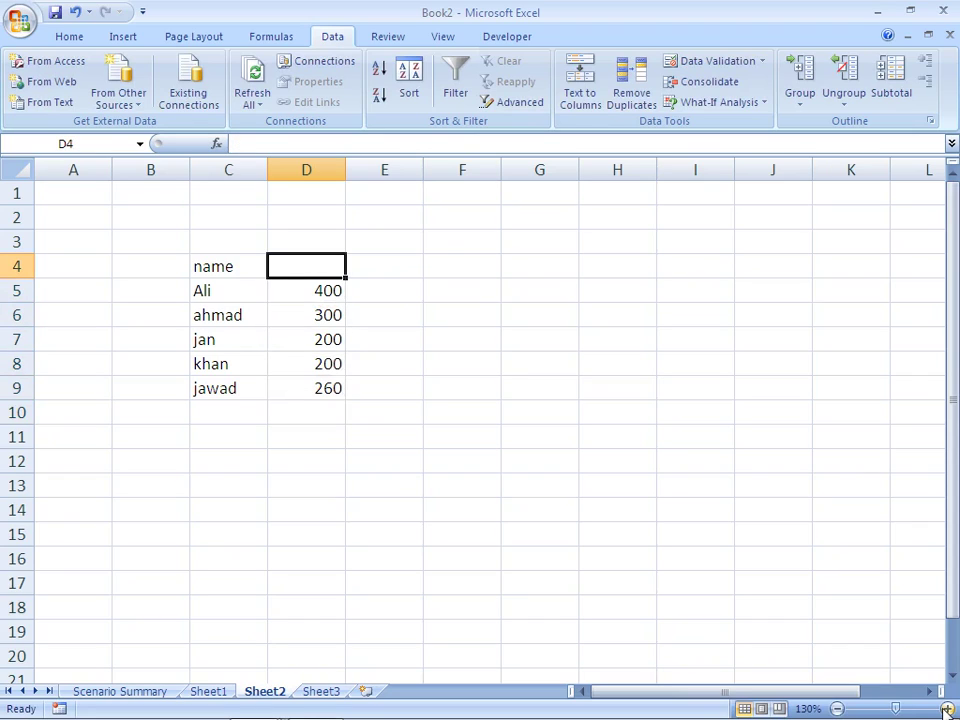
{"action": "key", "text": "Down"}
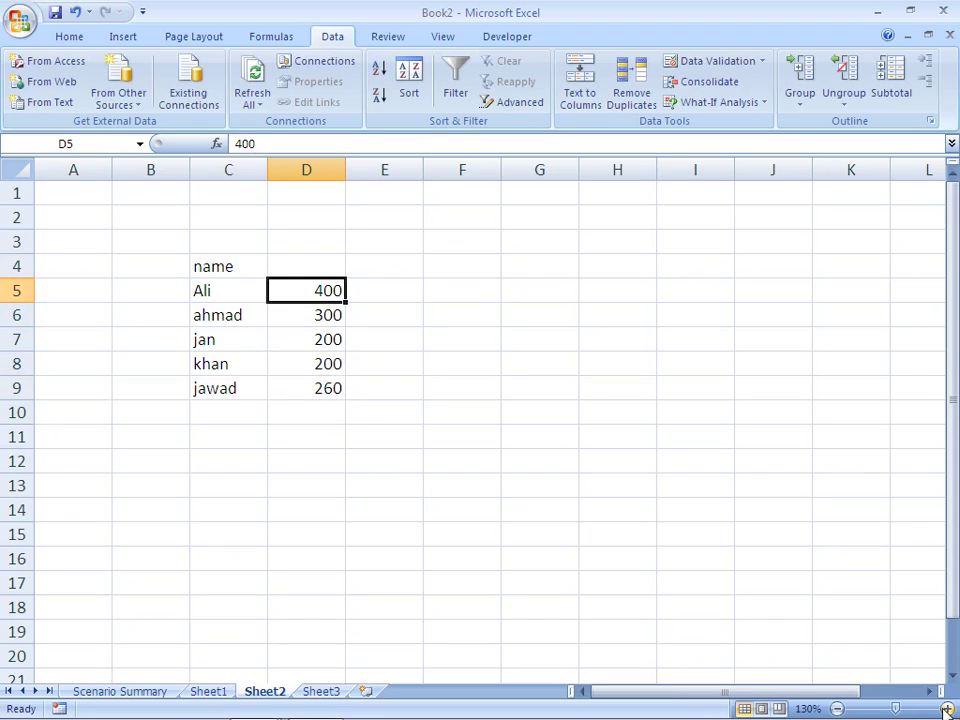
{"action": "key", "text": "Right"}
{"action": "key", "text": "Up"}
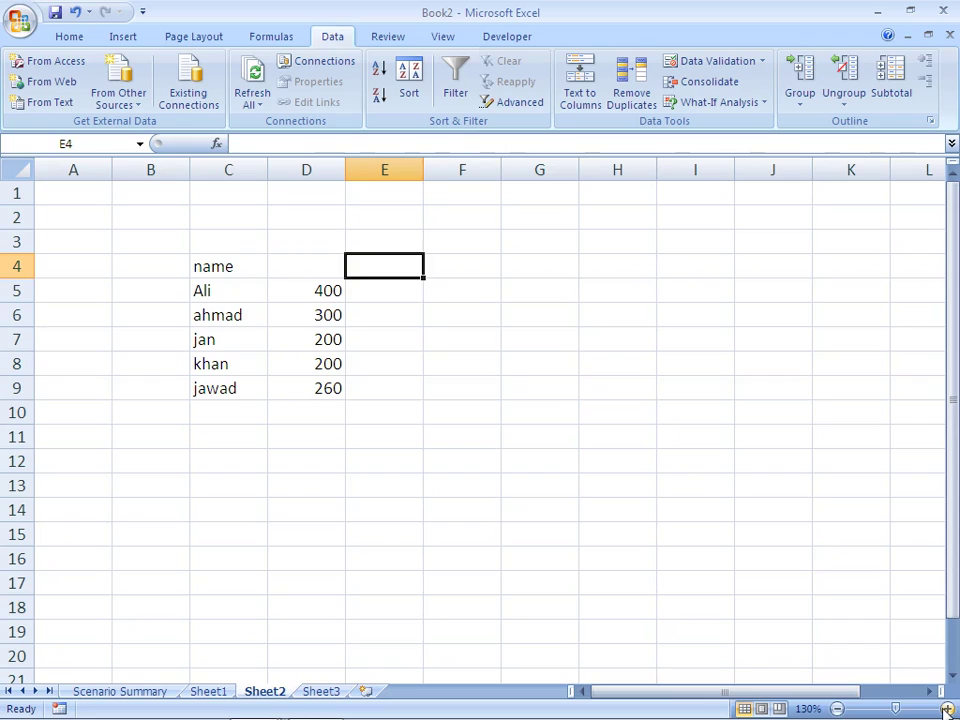
{"action": "key", "text": "Up"}
{"action": "key", "text": "Left"}
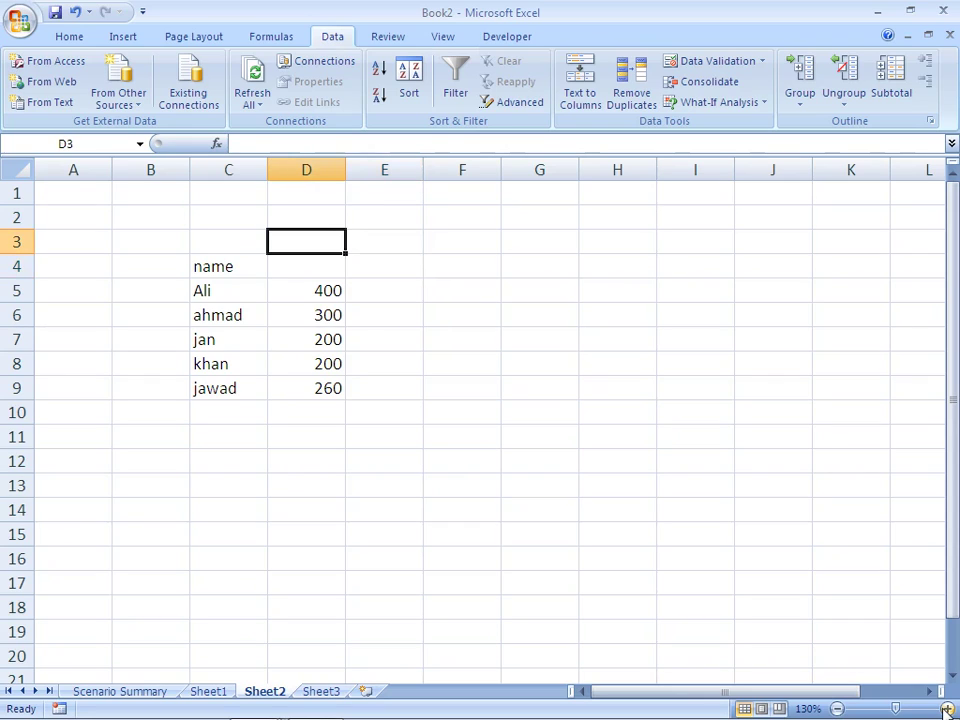
{"action": "type", "text": "wages"}
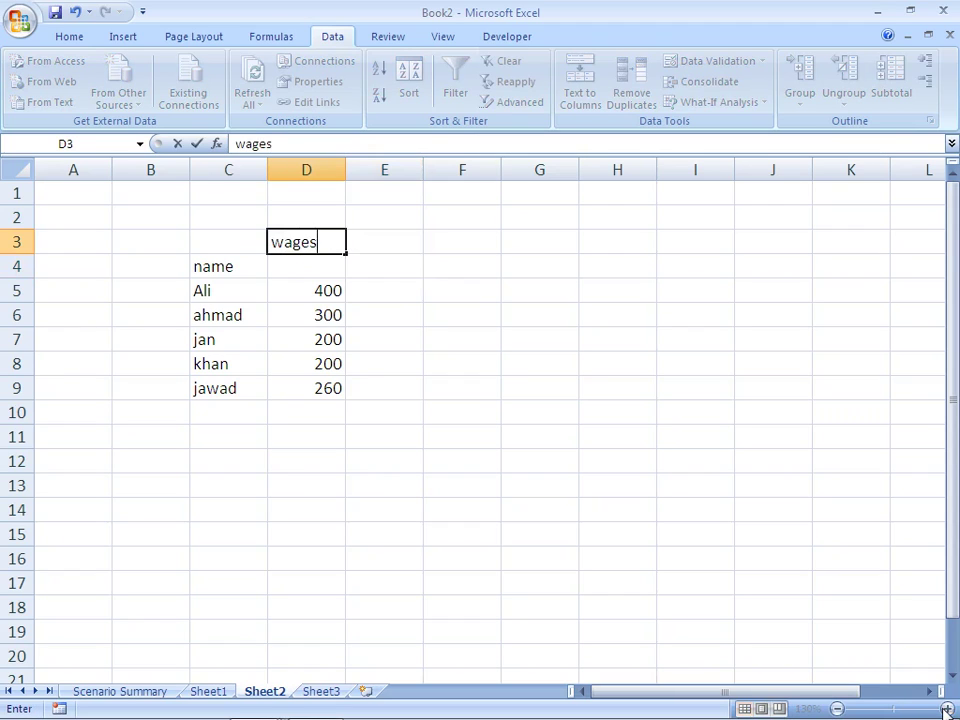
Step: Enter the month headers Jan, feb, mar, apr and may across E3:I3
{"action": "key", "text": "Right"}
{"action": "key", "text": "Left"}
{"action": "key", "text": "Right"}
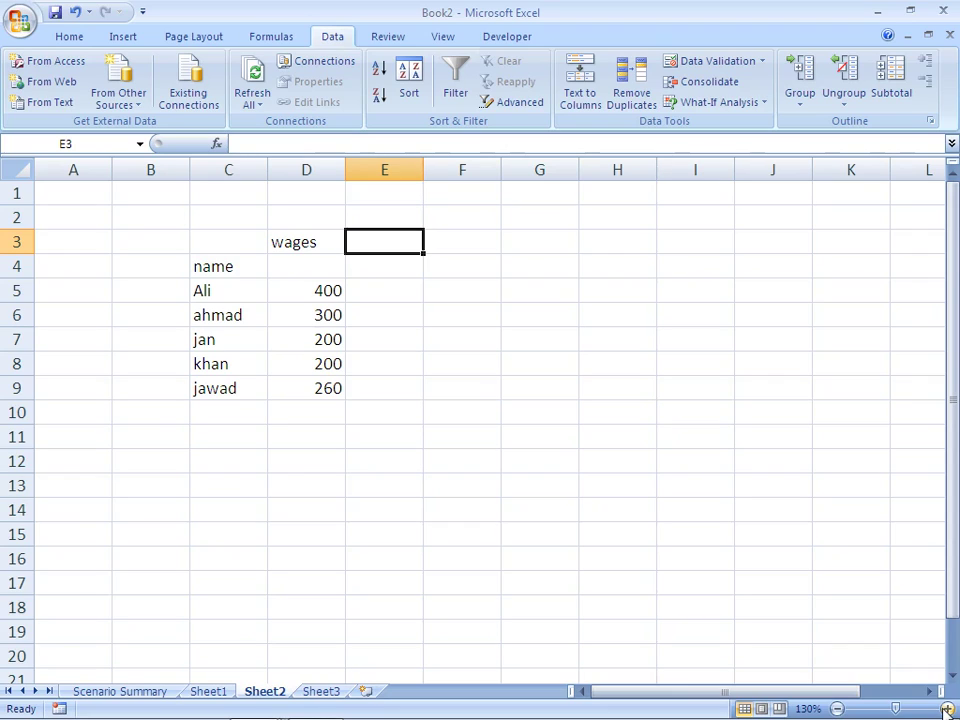
{"action": "key", "text": "Down"}
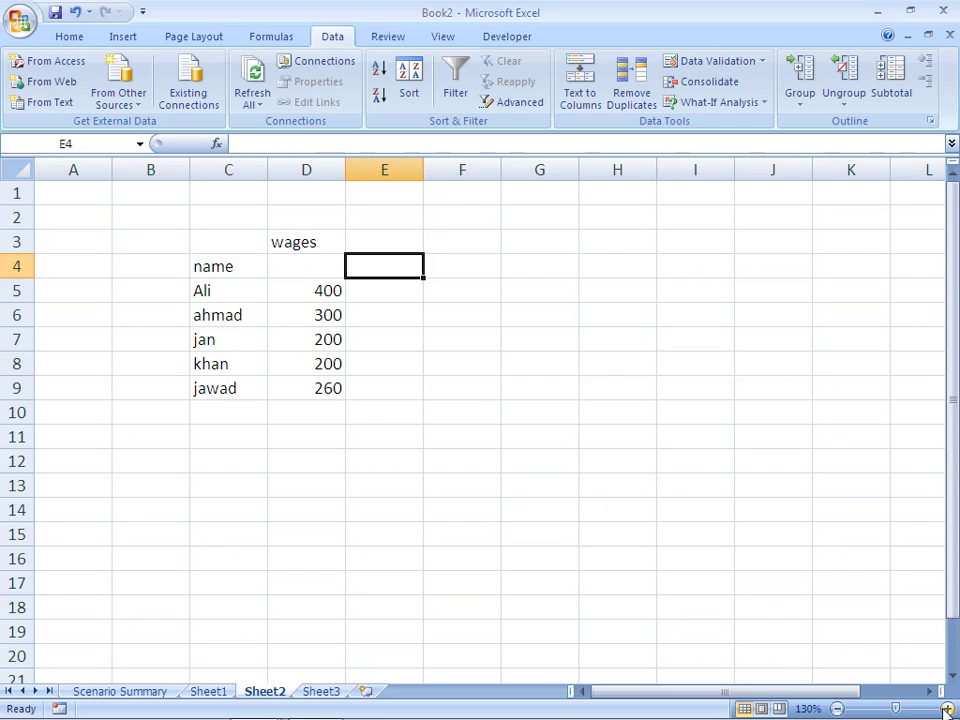
{"action": "key", "text": "Up"}
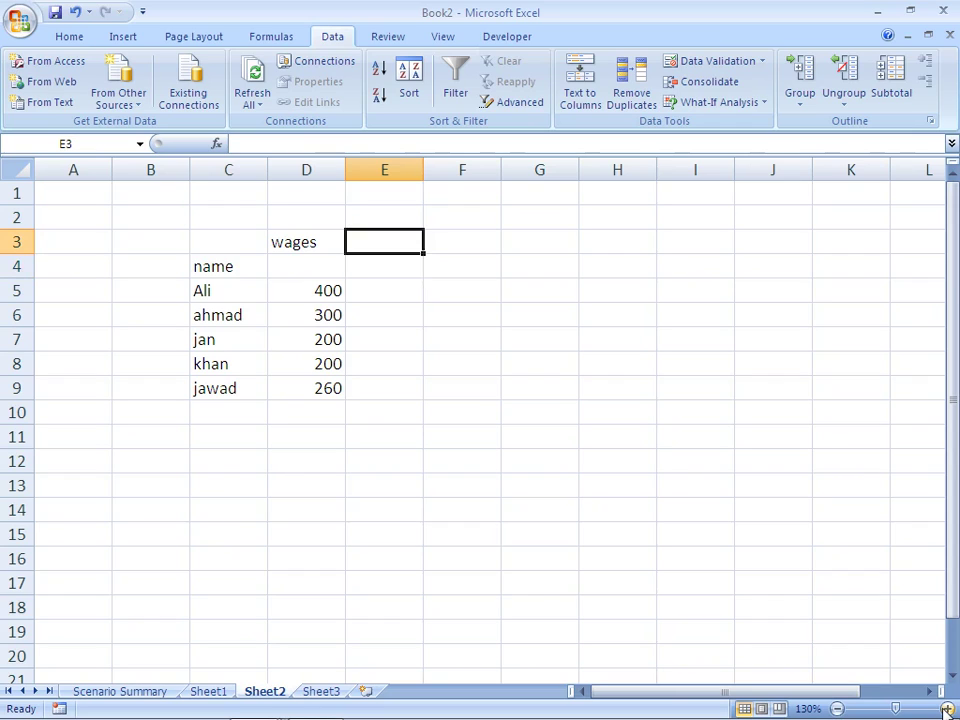
{"action": "type", "text": "Jan"}
{"action": "key", "text": "Tab"}
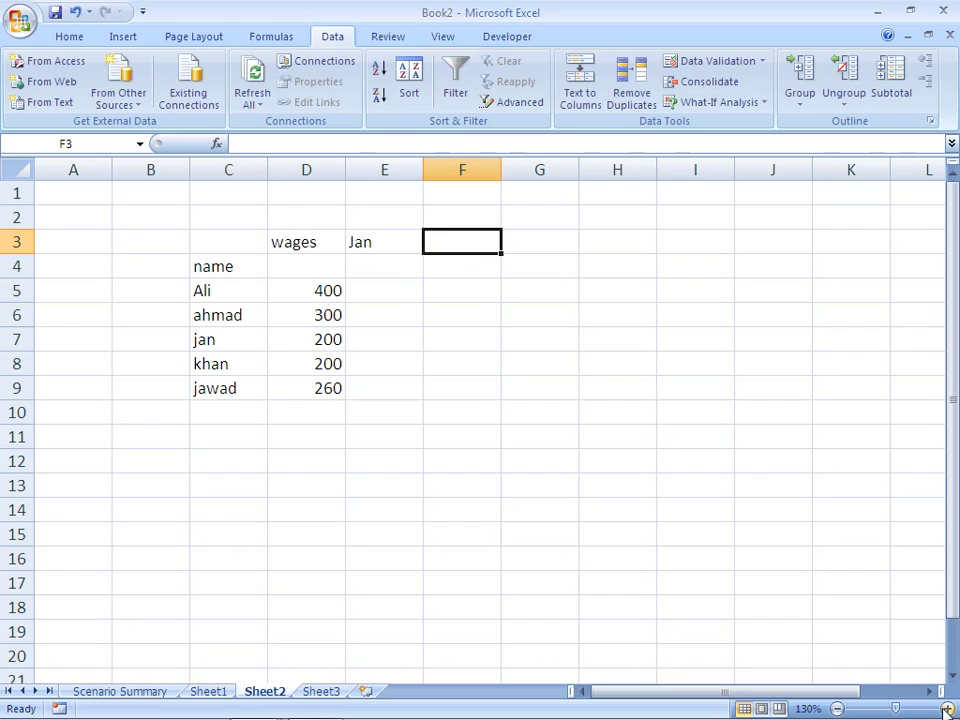
{"action": "type", "text": "feb"}
{"action": "key", "text": "Tab"}
{"action": "type", "text": "mar"}
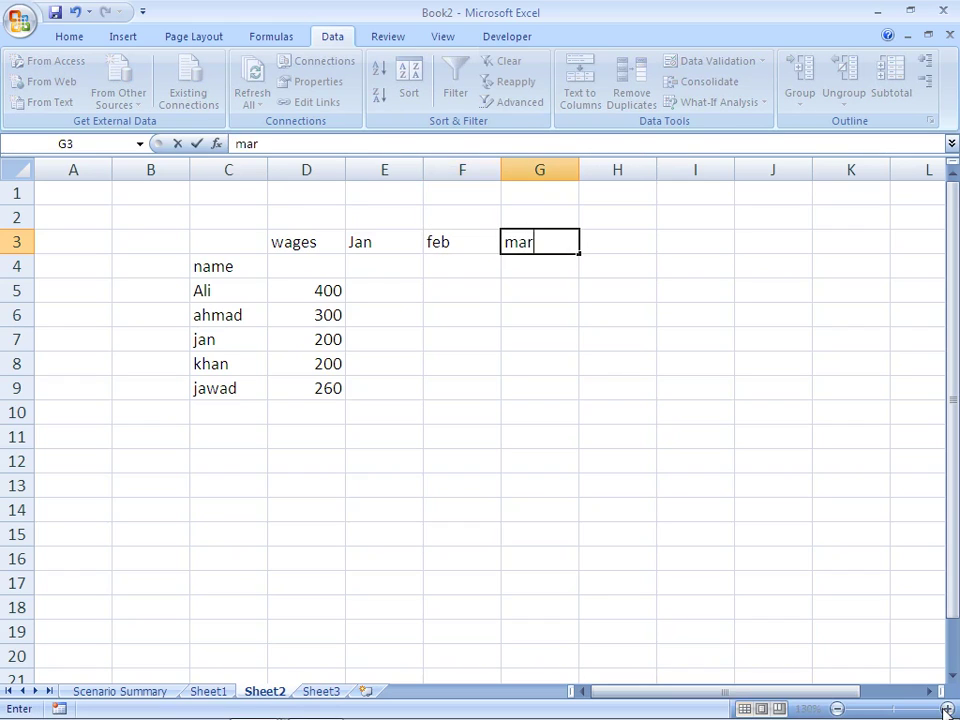
{"action": "key", "text": "Tab"}
{"action": "type", "text": "apr"}
{"action": "key", "text": "Tab"}
{"action": "type", "text": "may"}
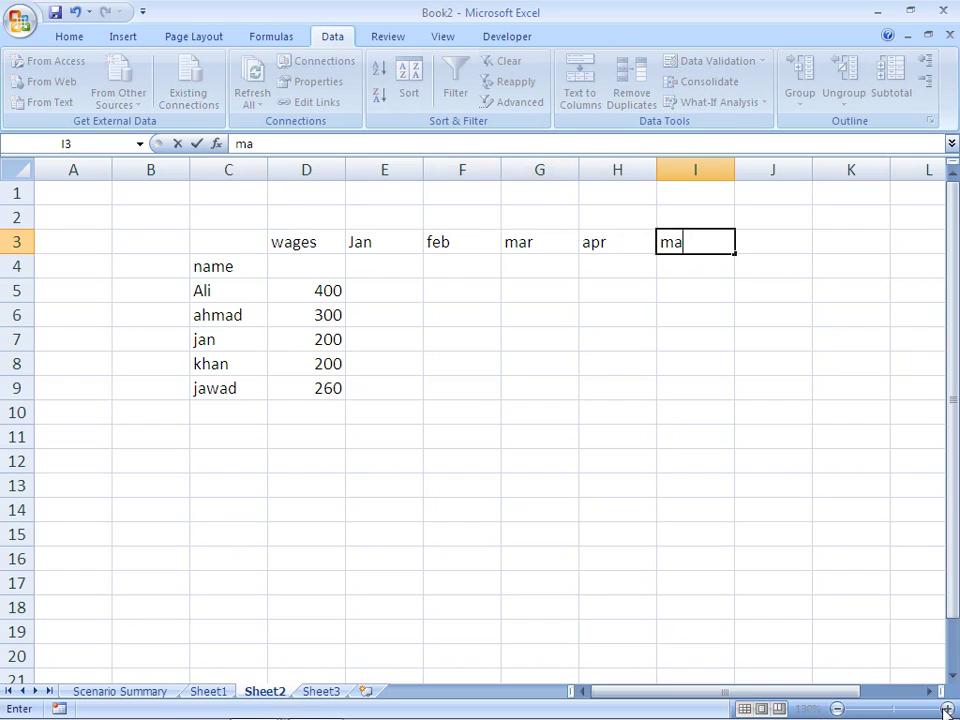
{"action": "key", "text": "Down"}
Step: Enter the values 22, 20, 21, 19 and 20 under the month headers in E4:I4
{"action": "key", "text": "Left"}
{"action": "key", "text": "Left"}
{"action": "key", "text": "Left"}
{"action": "key", "text": "Left"}
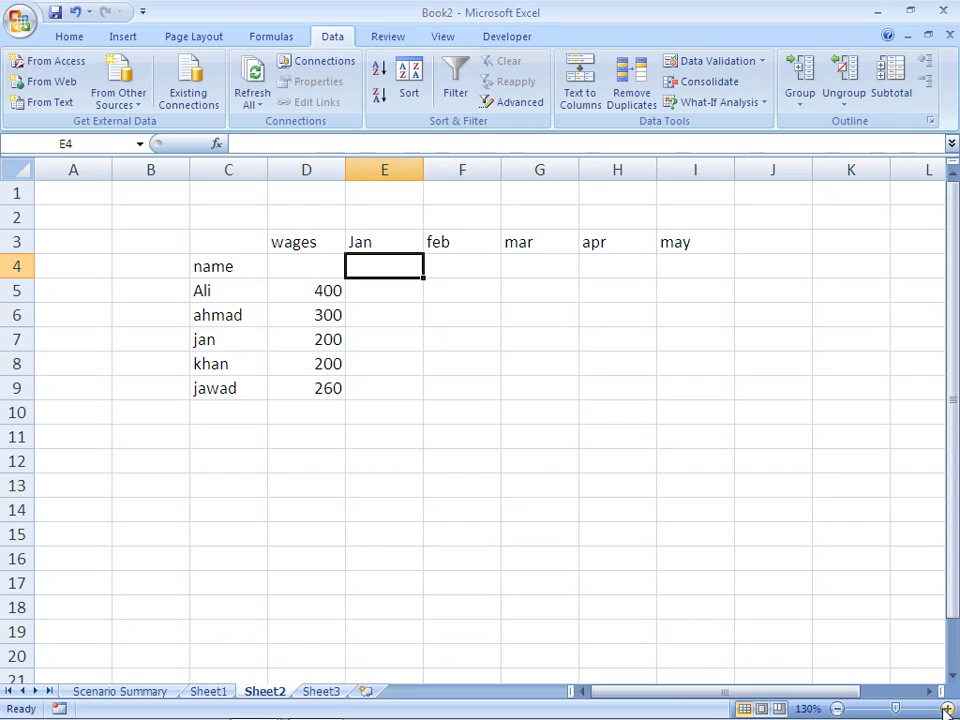
{"action": "type", "text": "22"}
{"action": "key", "text": "Tab"}
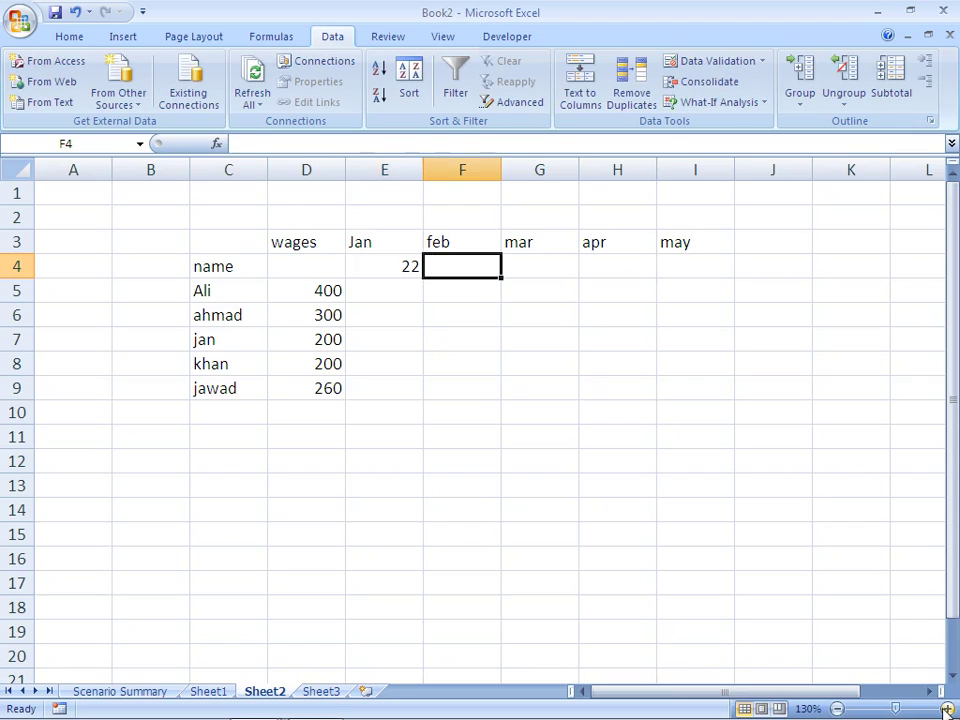
{"action": "type", "text": "20"}
{"action": "key", "text": "Tab"}
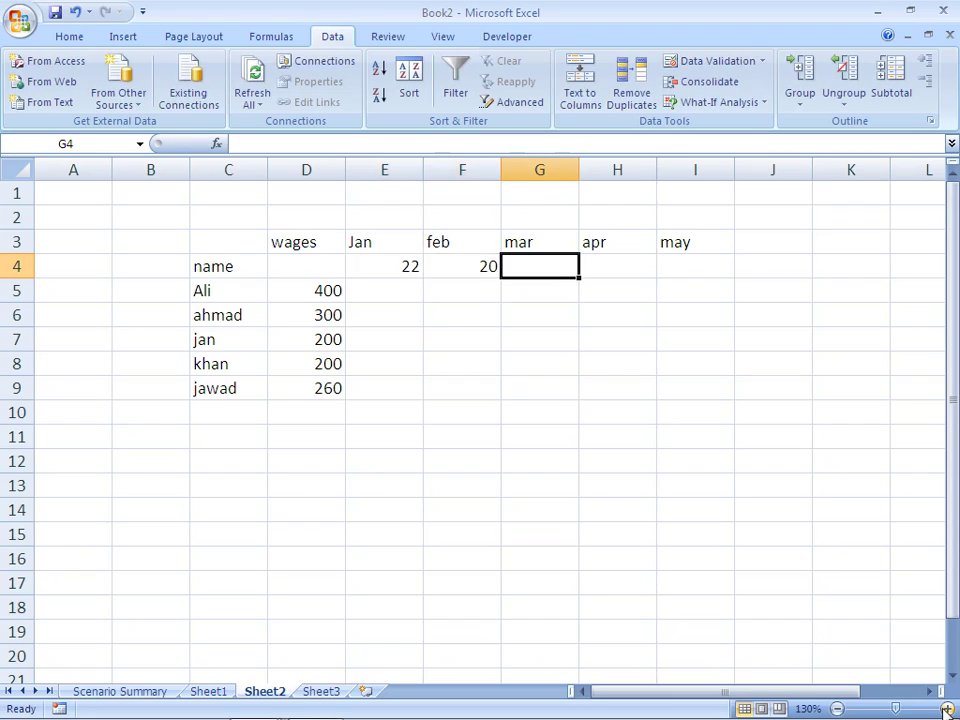
{"action": "type", "text": "21"}
{"action": "key", "text": "Tab"}
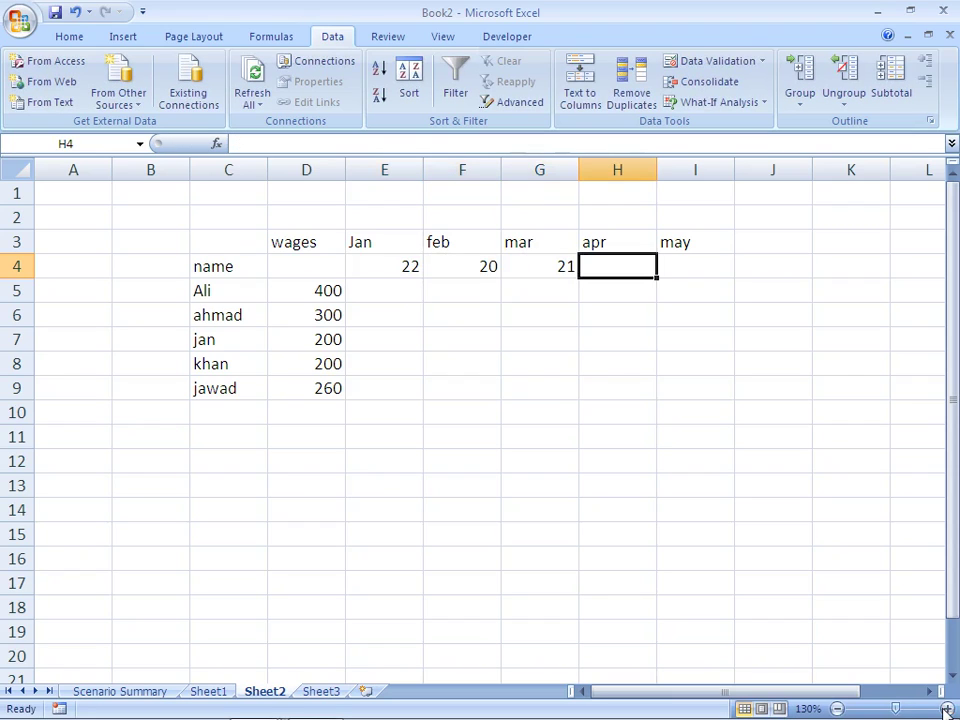
{"action": "type", "text": "19"}
{"action": "key", "text": "Tab"}
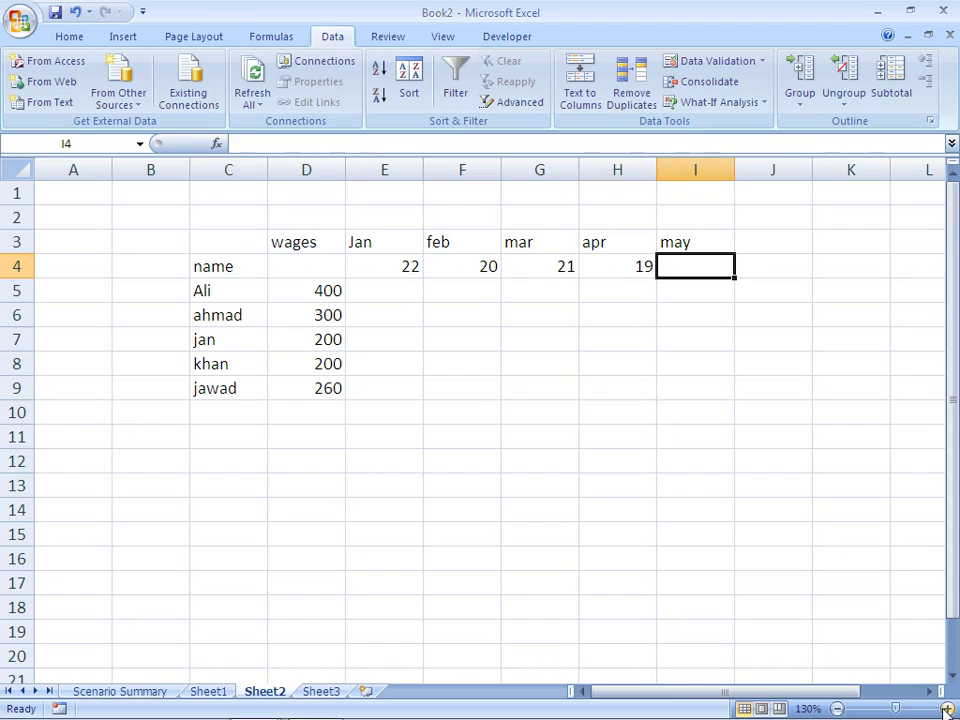
{"action": "type", "text": "20"}
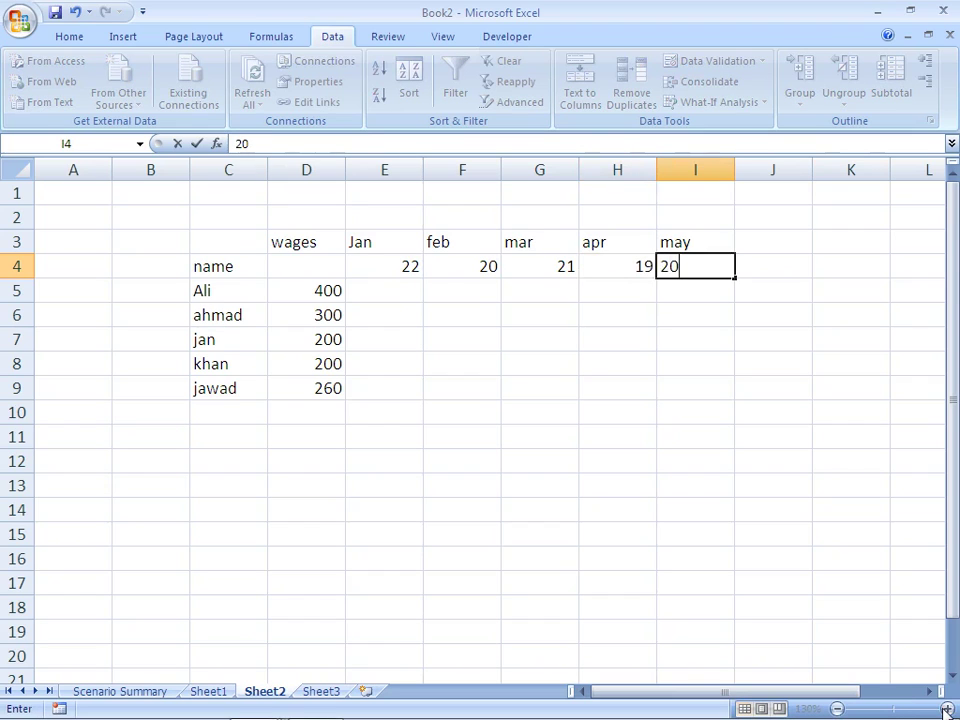
{"action": "key", "text": "ctrl+Return"}
{"action": "key", "text": "Left"}
{"action": "key", "text": "Left"}
{"action": "key", "text": "Left"}
{"action": "key", "text": "Left"}
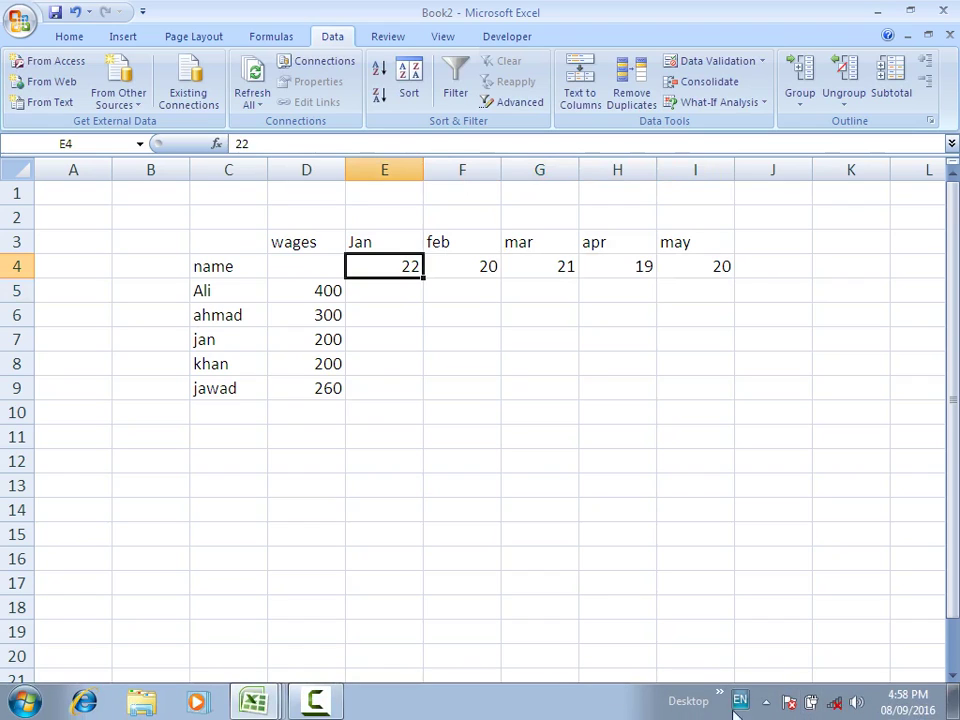
Step: Fill the wage amounts in D5:D9 with yellow
{"action": "left_click", "coordinate": [316, 306]}
{"action": "left_click_drag", "start_coordinate": [316, 303], "coordinate": [316, 388]}
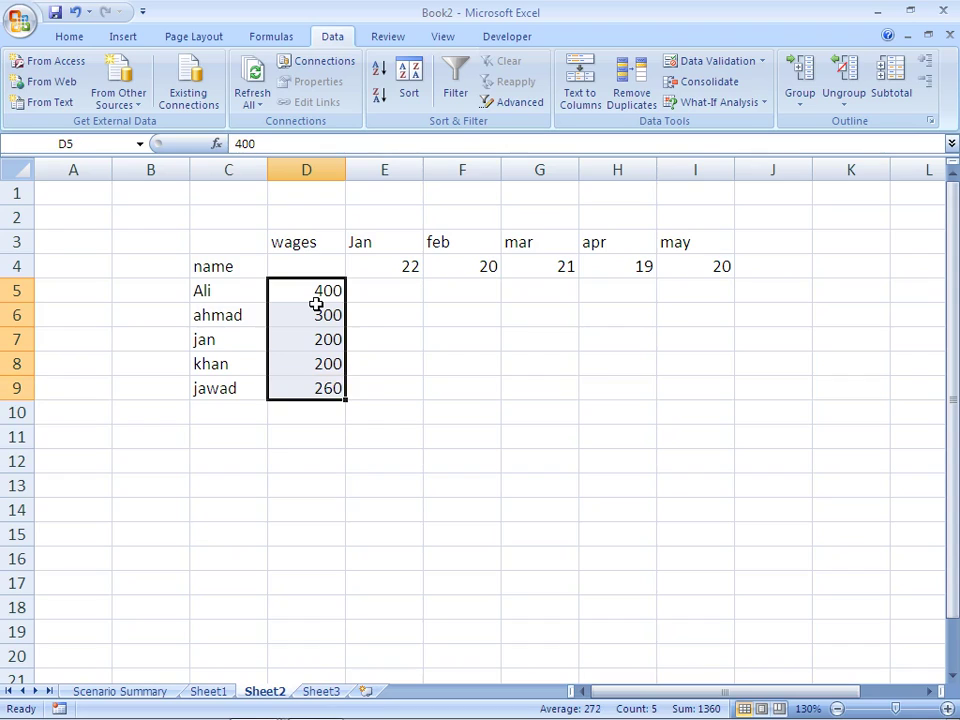
{"action": "left_click", "coordinate": [60, 40]}
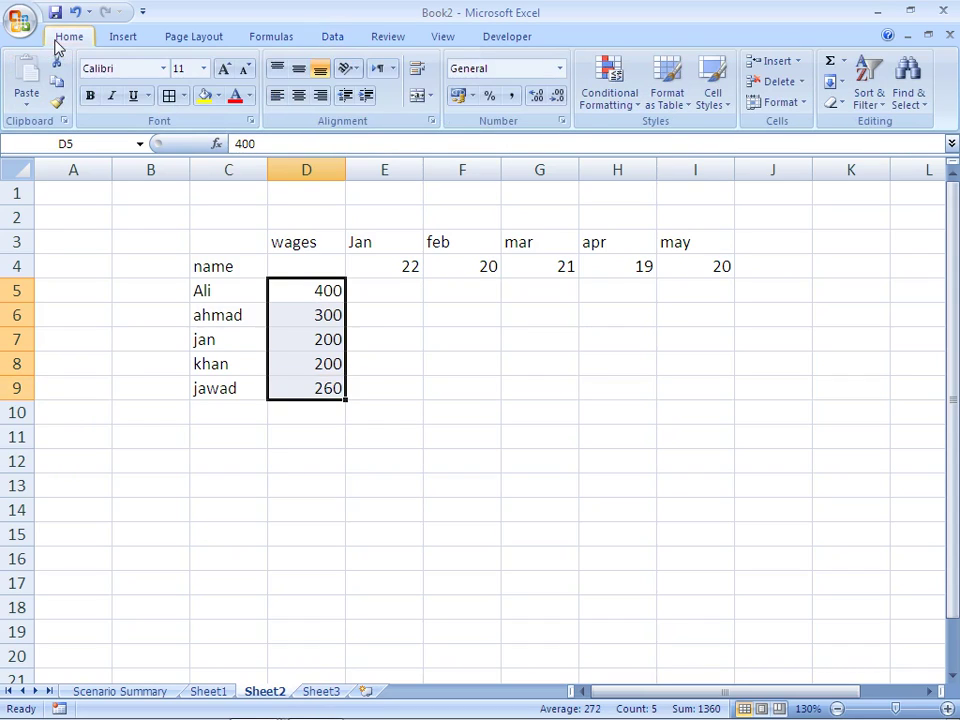
{"action": "left_click", "coordinate": [204, 102]}
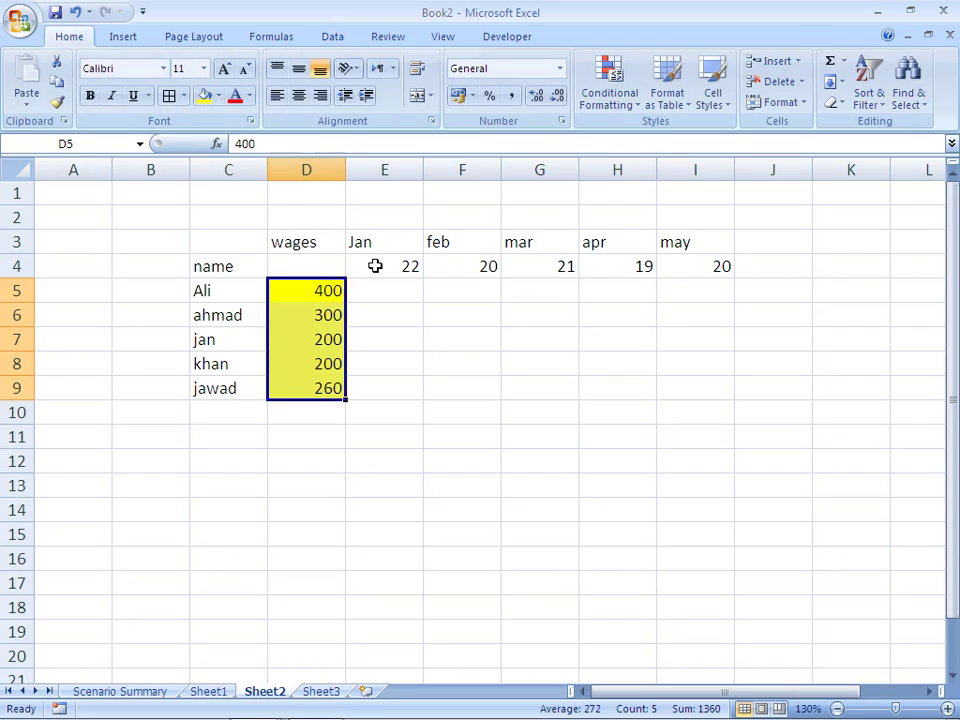
Step: Change the font color of the monthly values in E4:I4 to red
{"action": "left_click", "coordinate": [375, 266]}
{"action": "key", "text": "shift+Right"}
{"action": "key", "text": "shift+Right"}
{"action": "key", "text": "shift+Right"}
{"action": "key", "text": "shift+Right"}
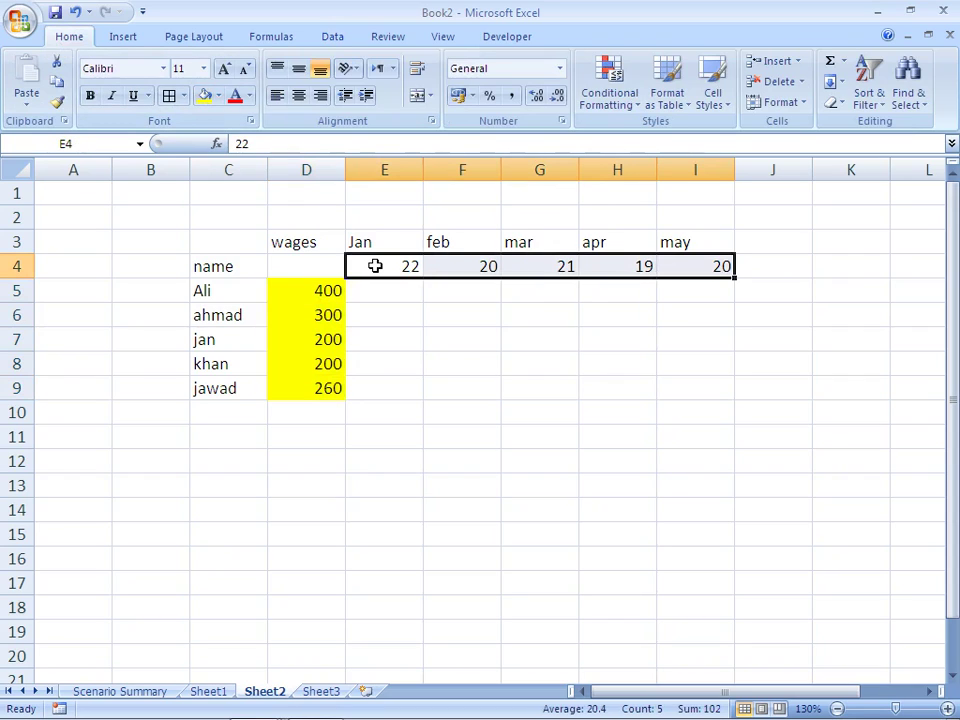
{"action": "left_click", "coordinate": [235, 96]}
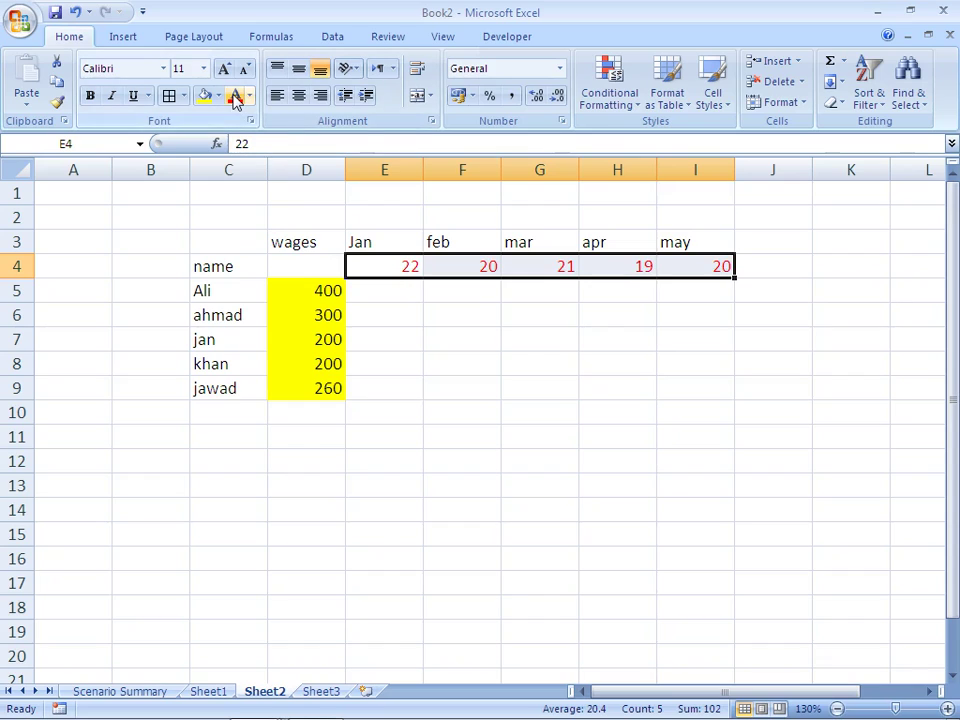
Step: Enter the formula =A1*A2 in the table's corner cell D4
{"action": "left_click", "coordinate": [313, 272]}
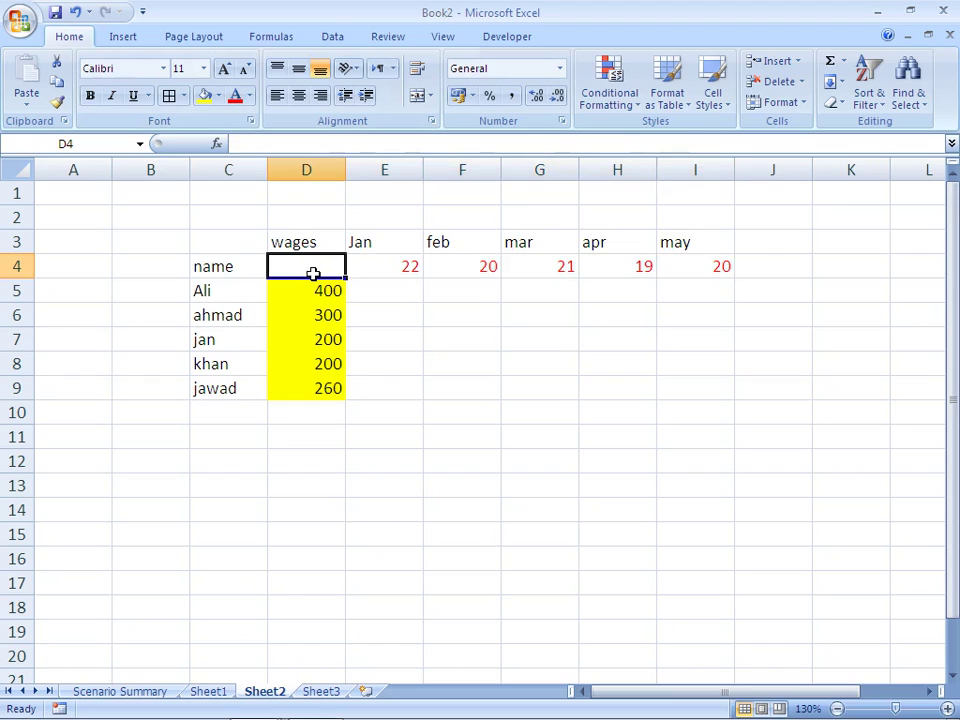
{"action": "type", "text": "="}
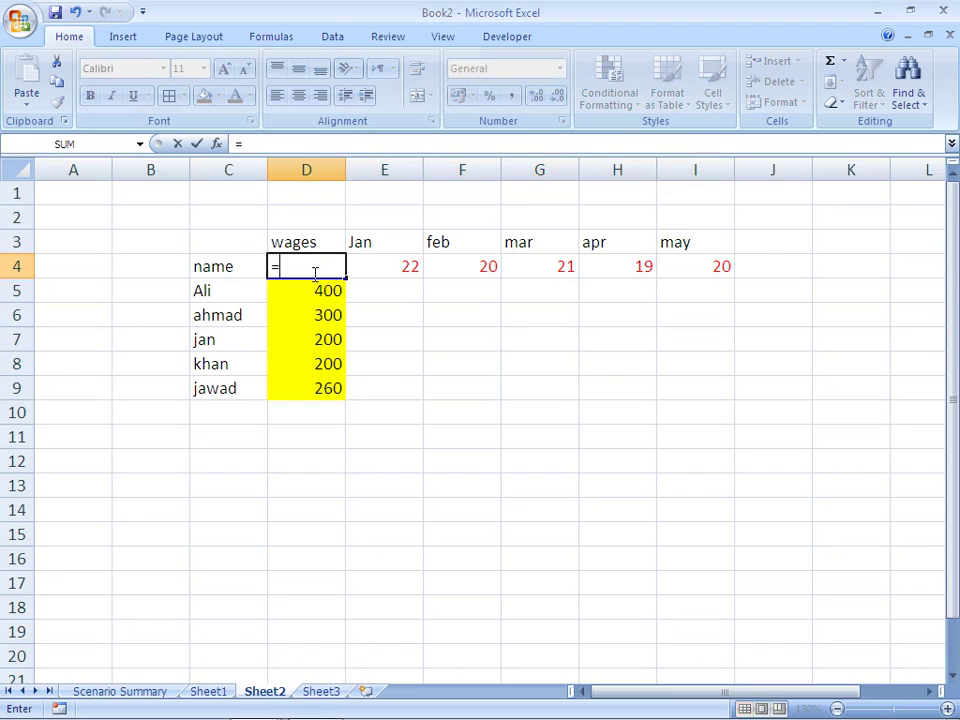
{"action": "left_click", "coordinate": [91, 192]}
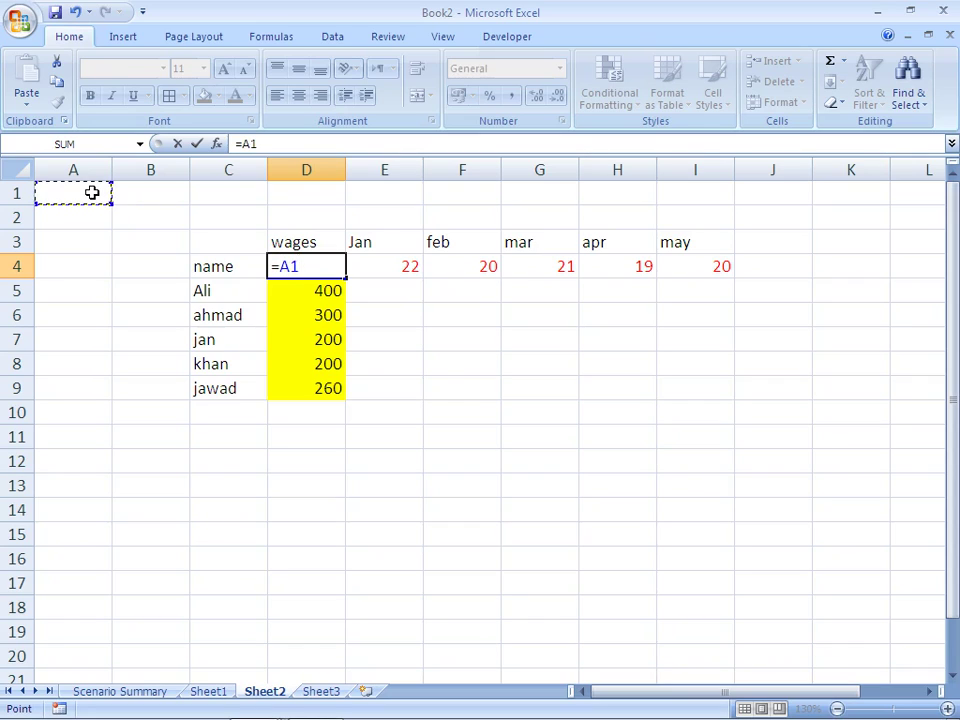
{"action": "type", "text": "*"}
{"action": "left_click", "coordinate": [88, 217]}
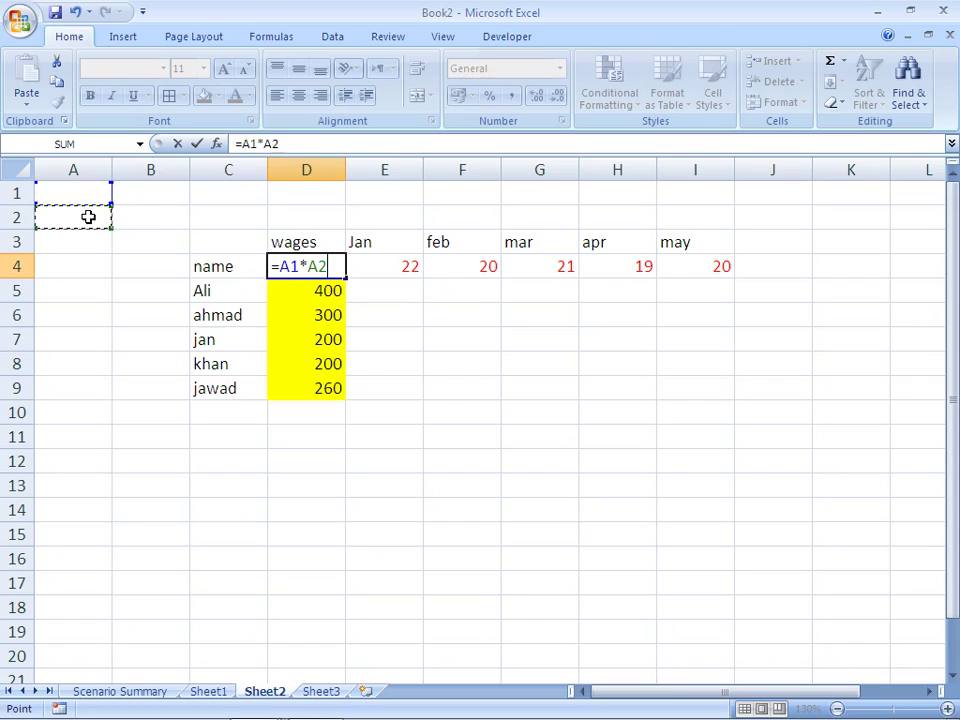
{"action": "key", "text": "Return"}
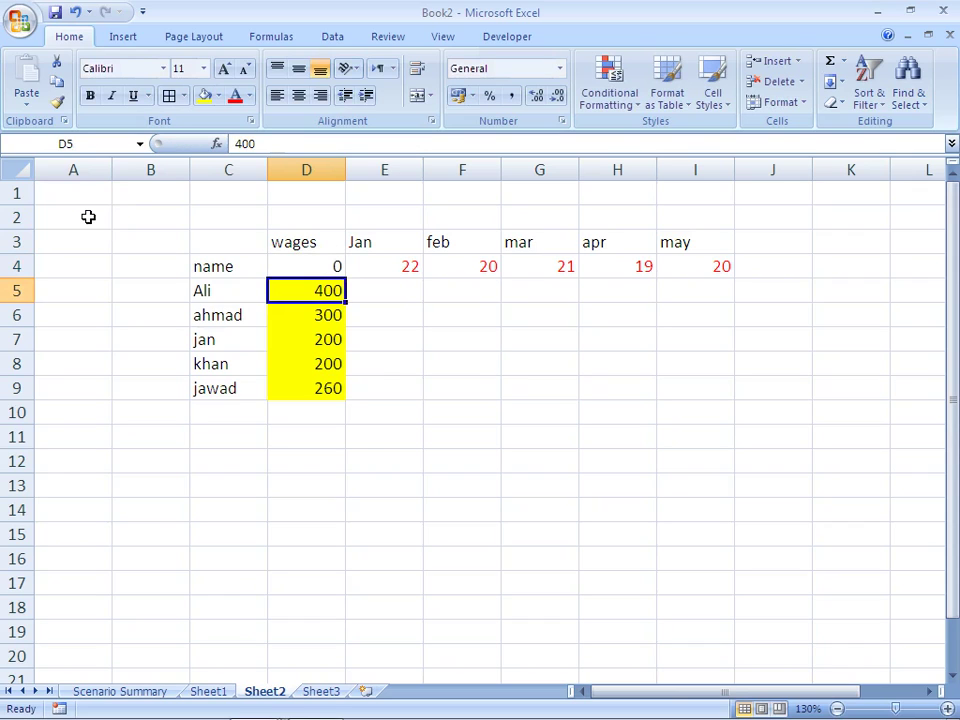
Step: Select the range D4:I9 and open the What-If Analysis Data Table dialog for it
{"action": "key", "text": "Up"}
{"action": "key", "text": "shift+Right"}
{"action": "key", "text": "shift+Right"}
{"action": "key", "text": "shift+Right"}
{"action": "key", "text": "shift+Right"}
{"action": "key", "text": "shift+Right"}
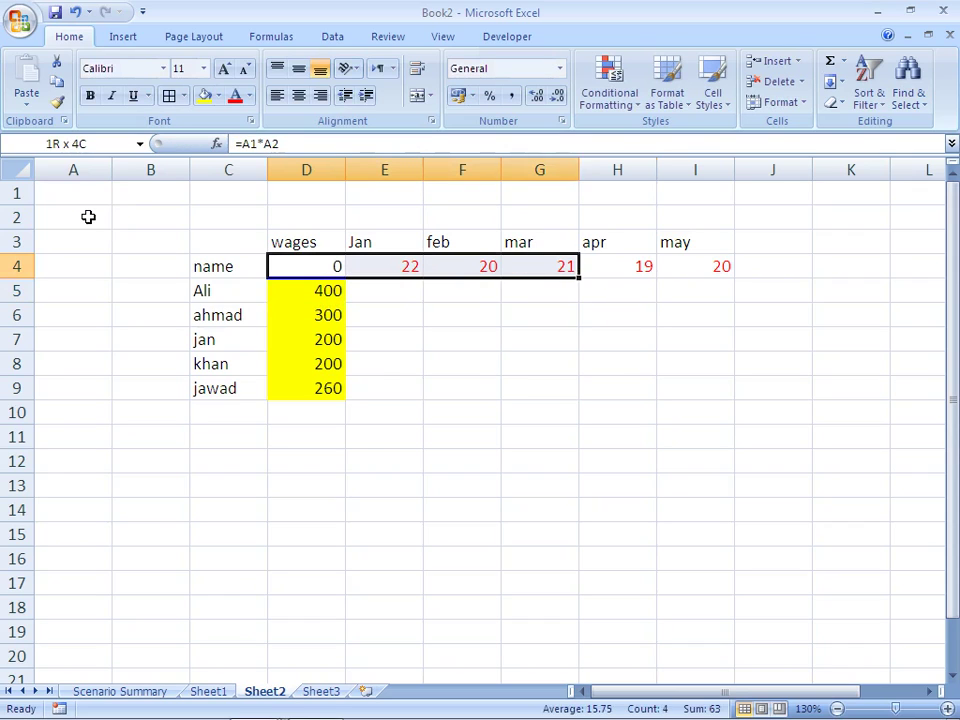
{"action": "key", "text": "shift+Down"}
{"action": "key", "text": "shift+Down"}
{"action": "key", "text": "shift+Down"}
{"action": "key", "text": "shift+Down"}
{"action": "key", "text": "shift+Down"}
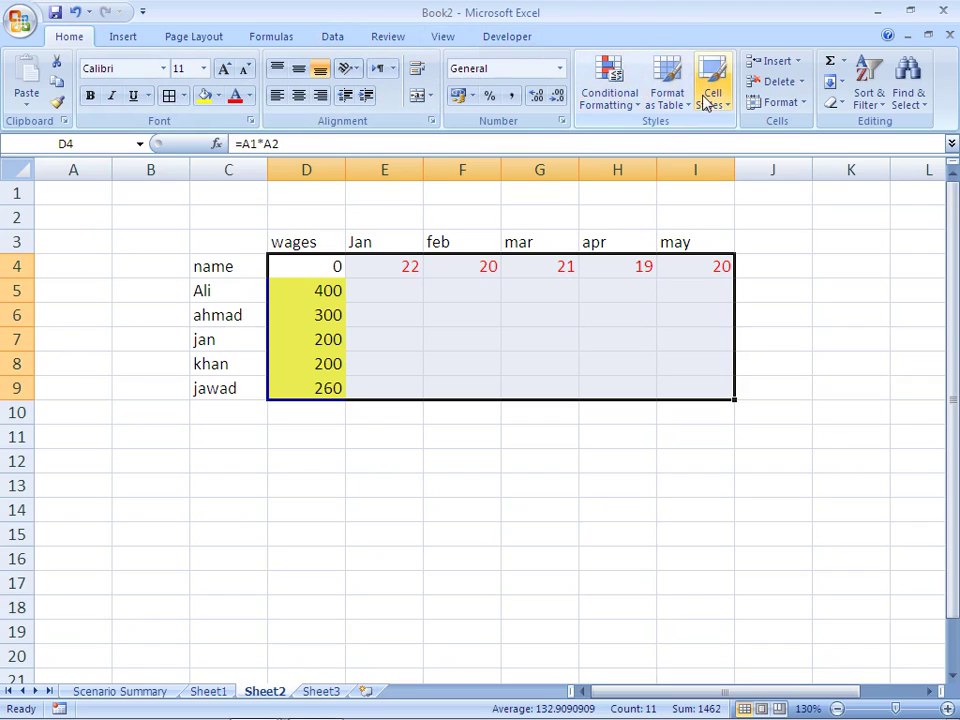
{"action": "left_click", "coordinate": [335, 38]}
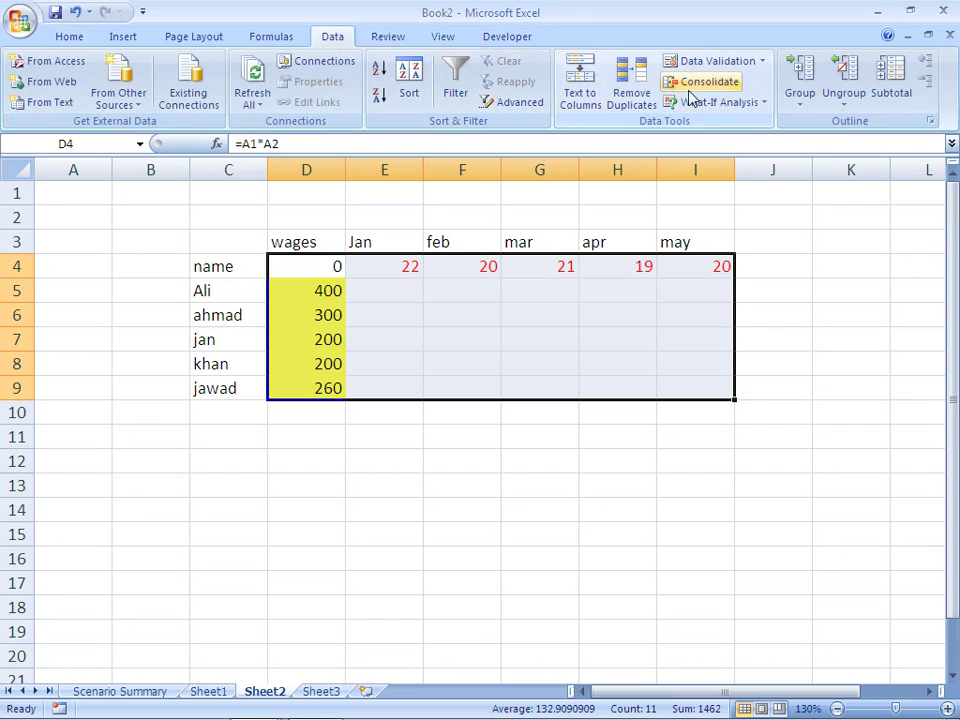
{"action": "left_click", "coordinate": [745, 102]}
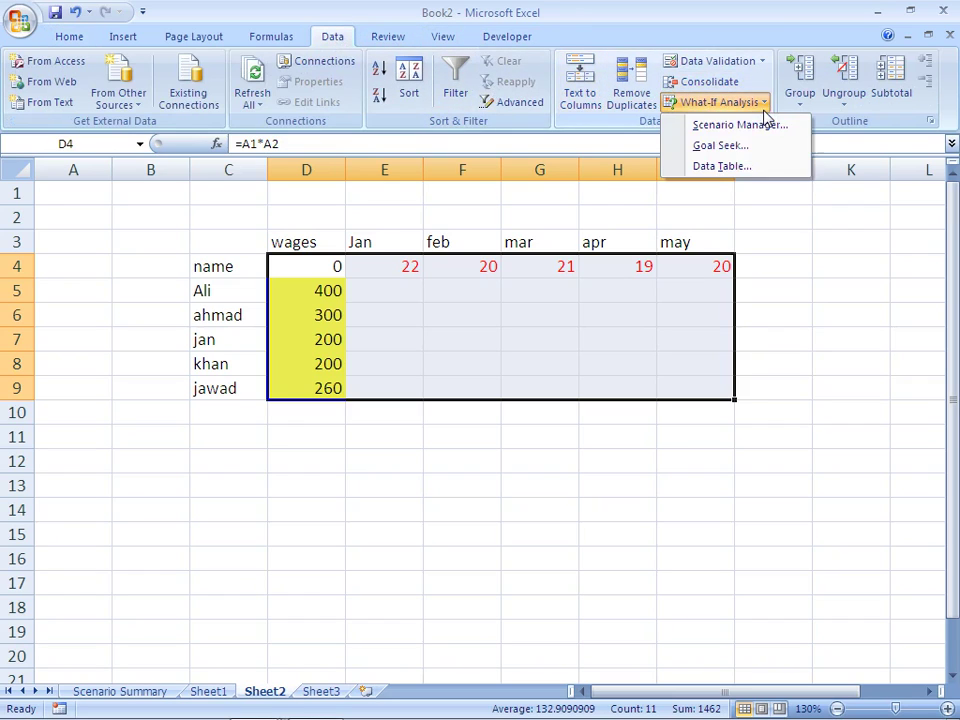
{"action": "left_click", "coordinate": [739, 168]}
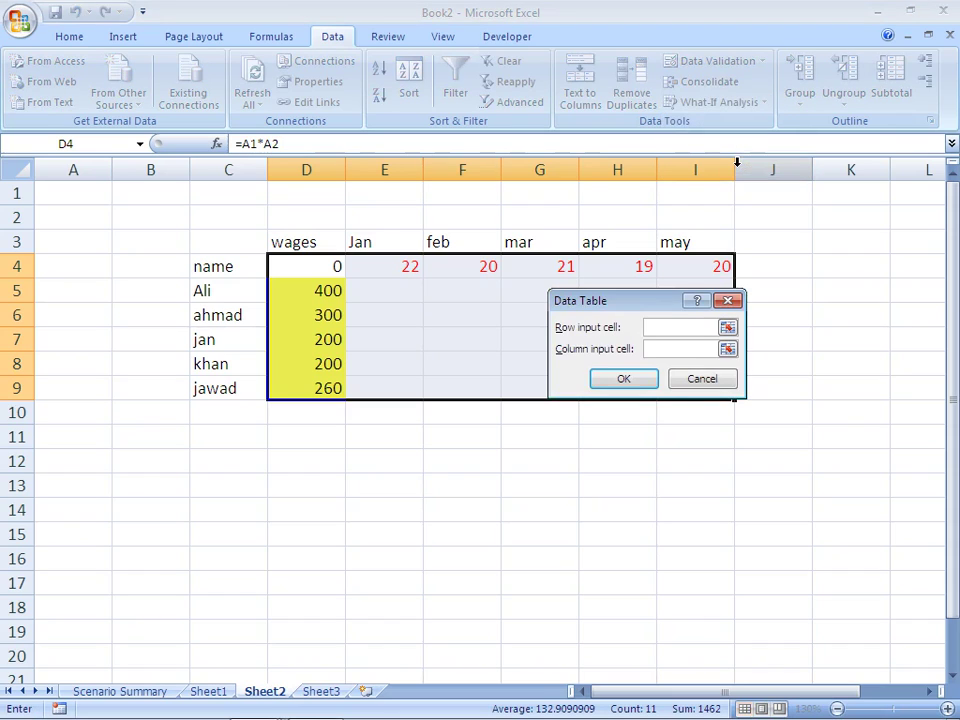
{"action": "left_click_drag", "start_coordinate": [653, 310], "coordinate": [588, 344]}
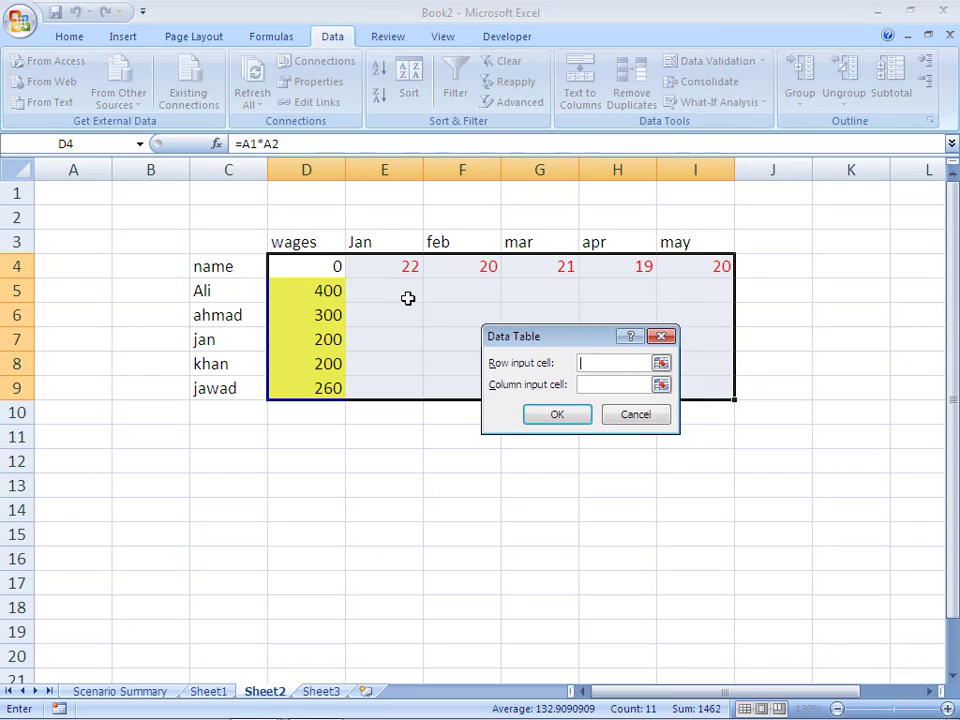
Step: Create the two-variable data table with A1 as the row input cell and A2 as the column input cell
{"action": "left_click", "coordinate": [76, 195]}
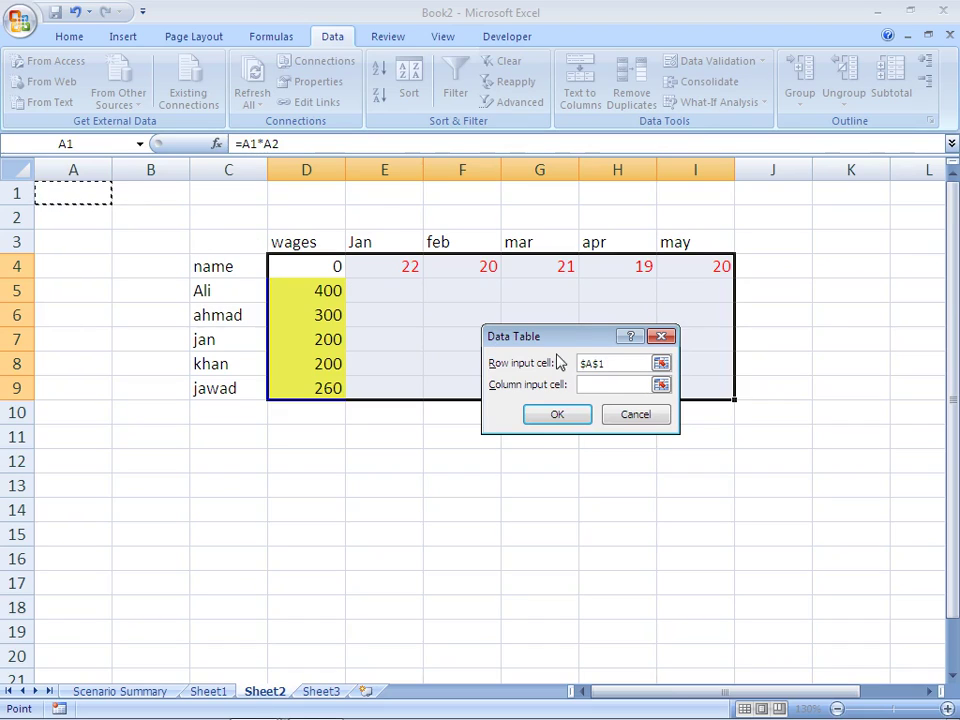
{"action": "left_click", "coordinate": [587, 387]}
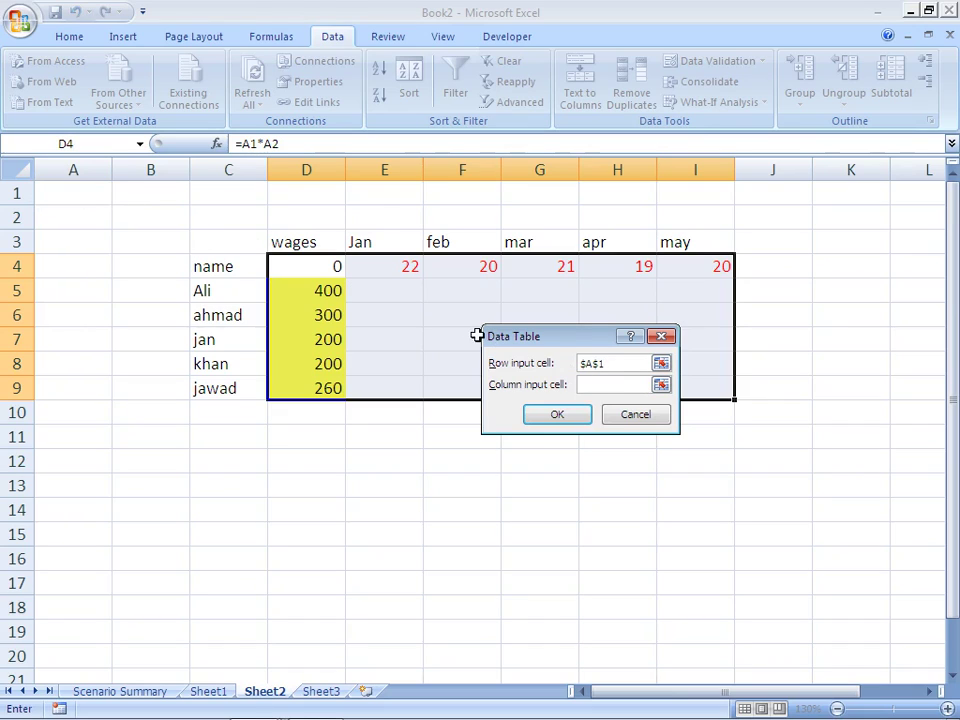
{"action": "left_click", "coordinate": [78, 209]}
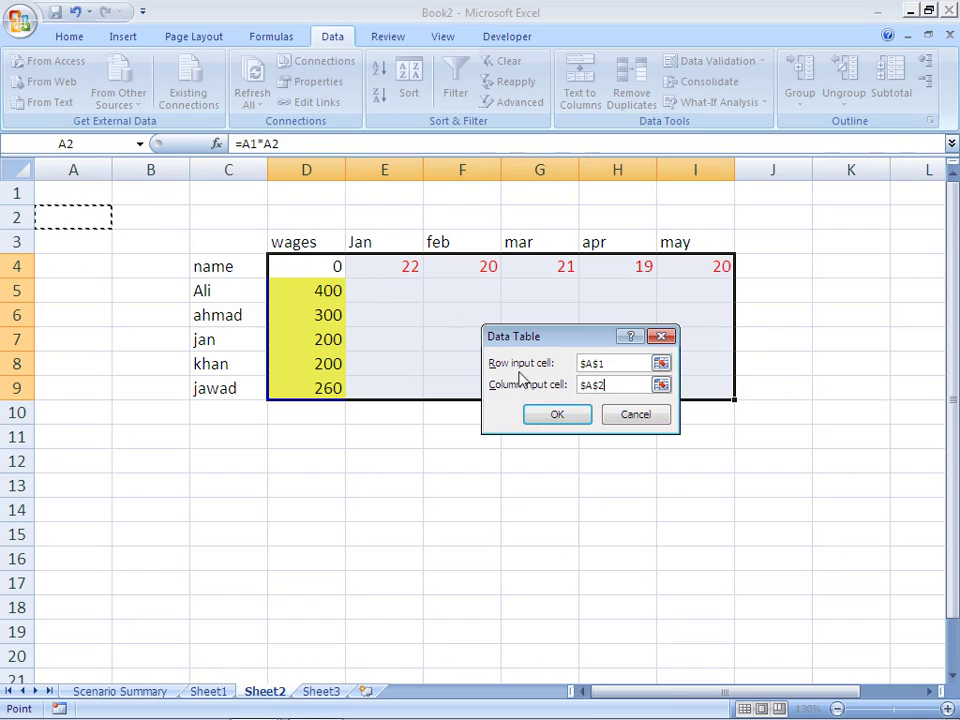
{"action": "left_click", "coordinate": [557, 418]}
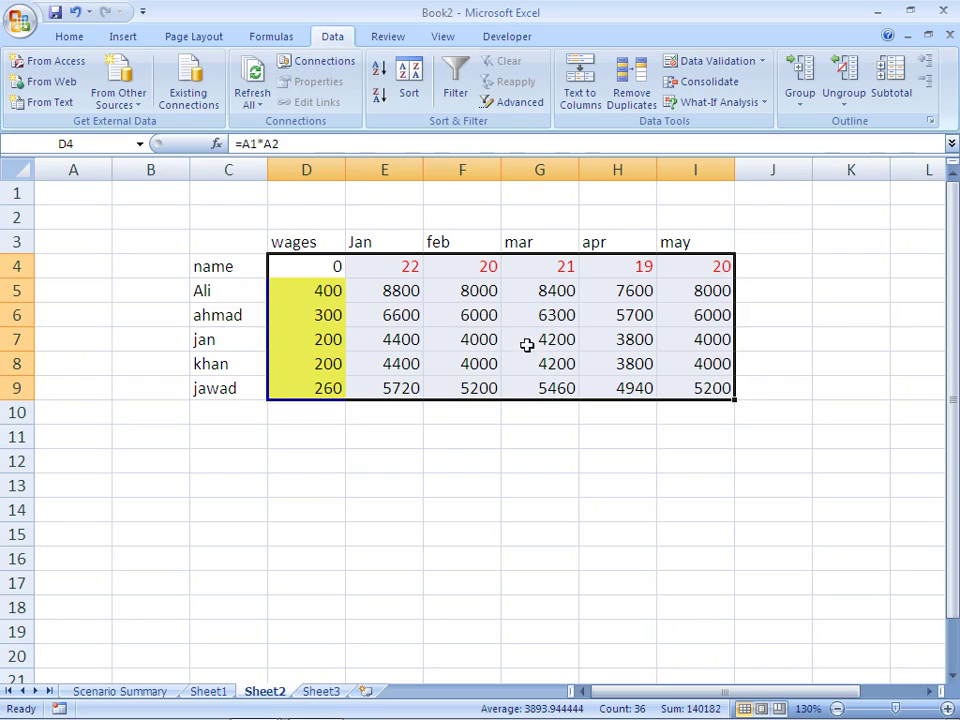
Step: Examine the monthly values in E4:I4, the wages in D5:D9 and the calculated January results in E5:E9
{"action": "left_click", "coordinate": [399, 276]}
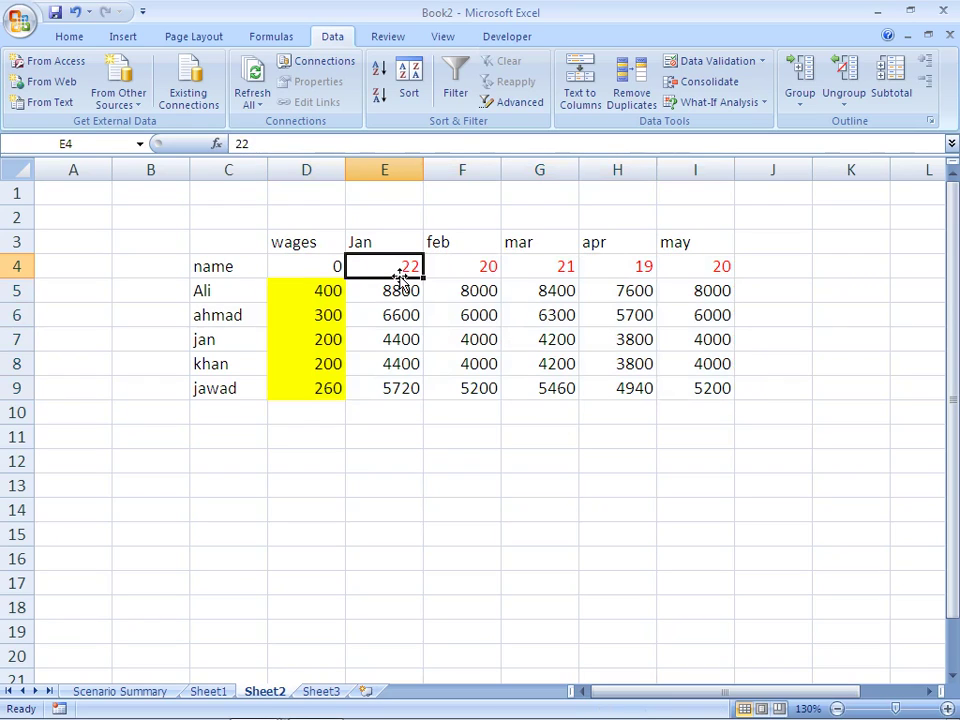
{"action": "key", "text": "shift+Right"}
{"action": "key", "text": "shift+Right"}
{"action": "key", "text": "shift+Right"}
{"action": "key", "text": "shift+Right"}
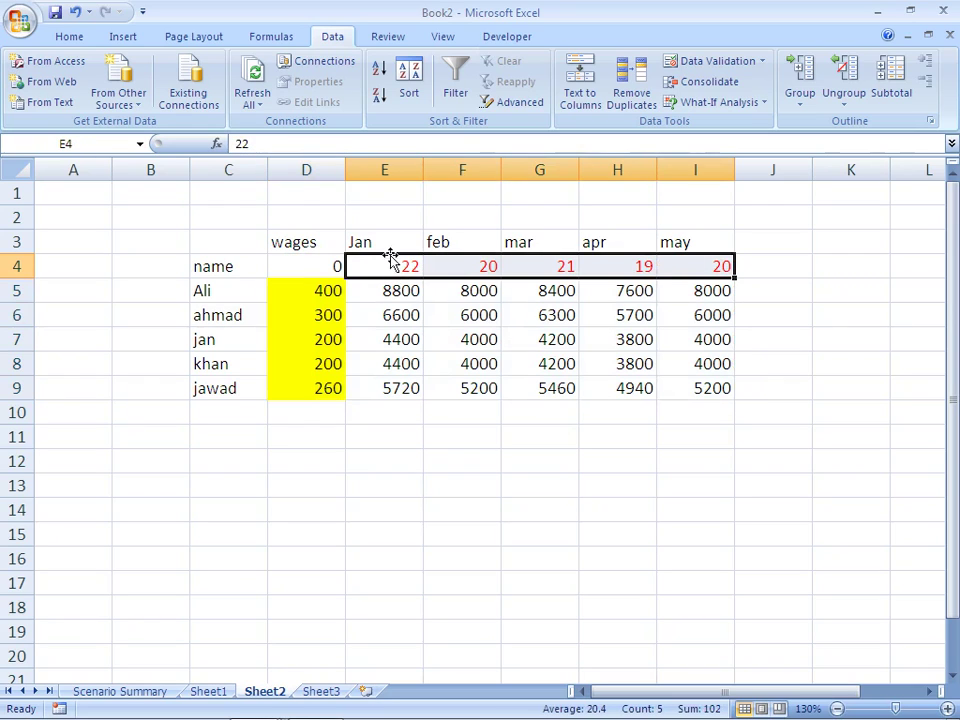
{"action": "left_click", "coordinate": [311, 299]}
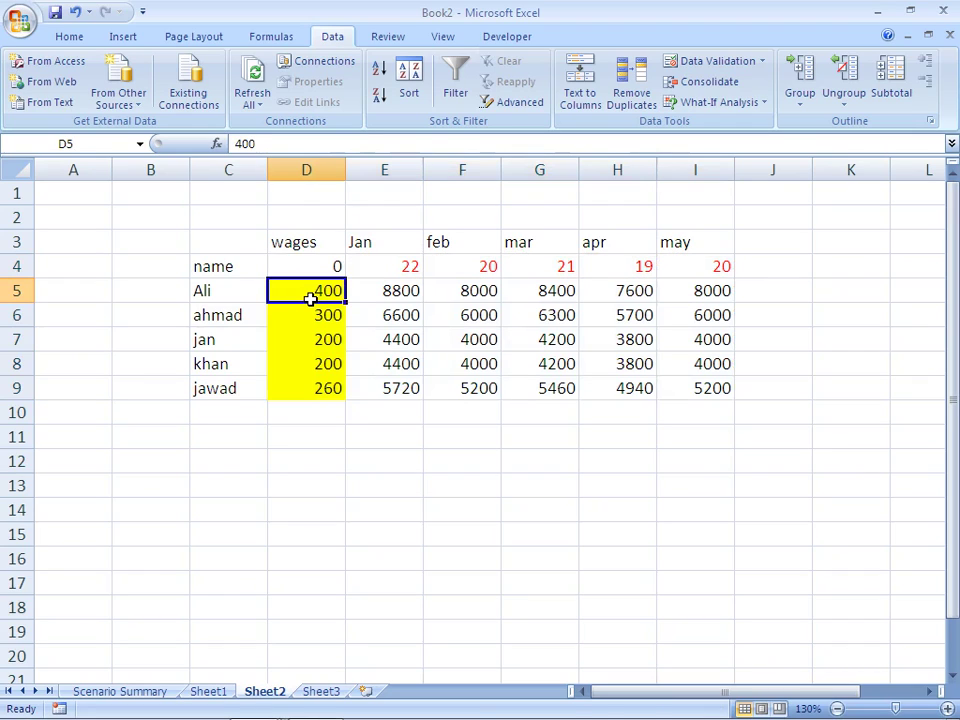
{"action": "left_click_drag", "start_coordinate": [311, 299], "coordinate": [316, 397]}
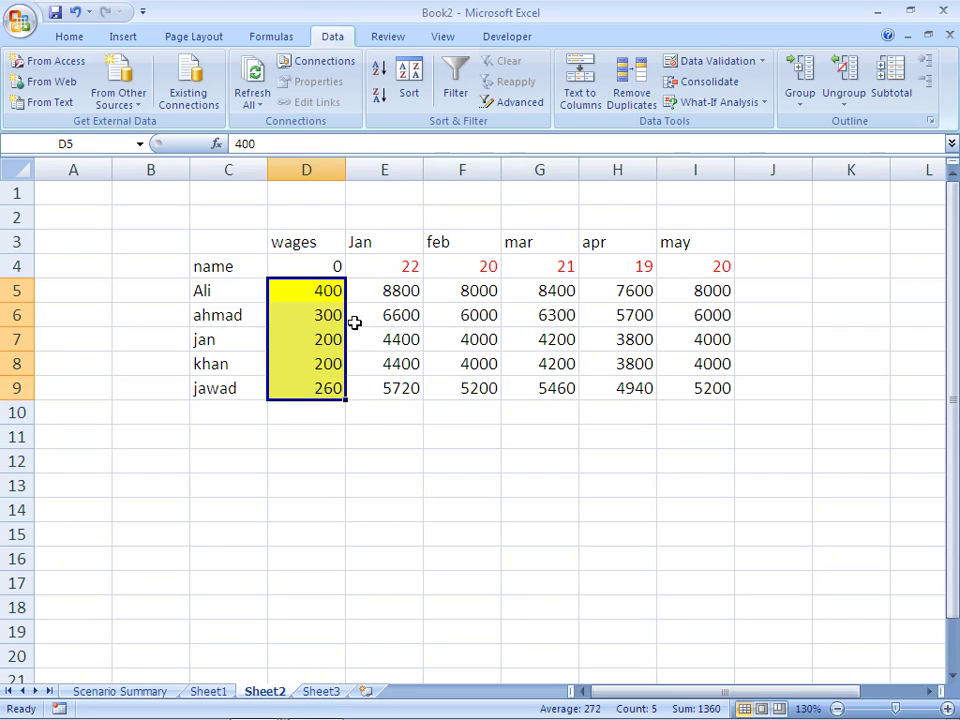
{"action": "left_click", "coordinate": [389, 291]}
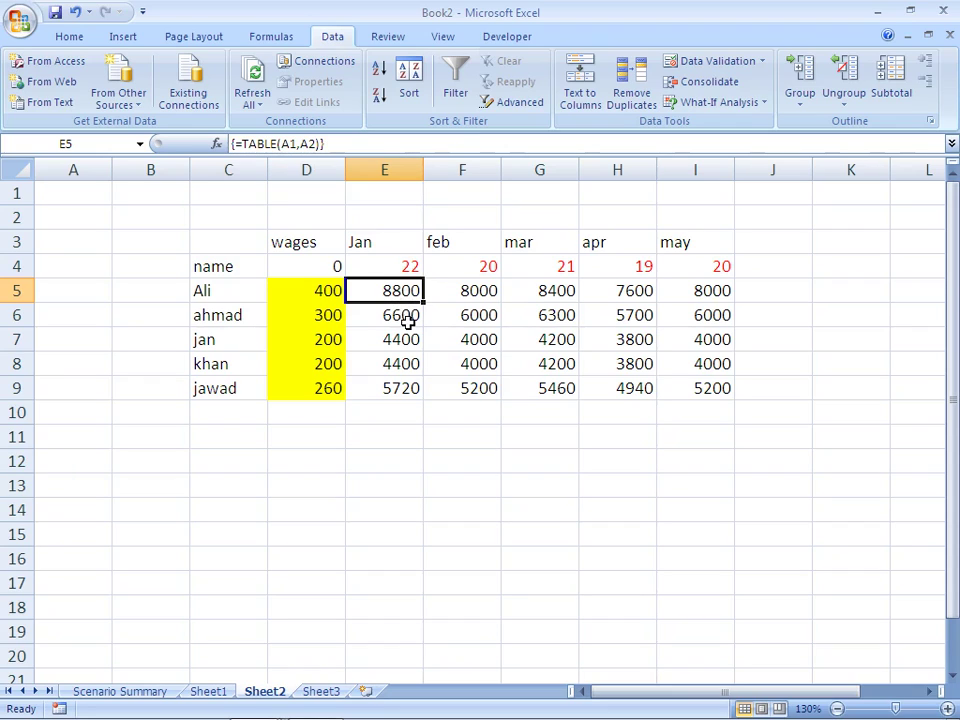
{"action": "left_click", "coordinate": [407, 320]}
{"action": "left_click", "coordinate": [408, 340]}
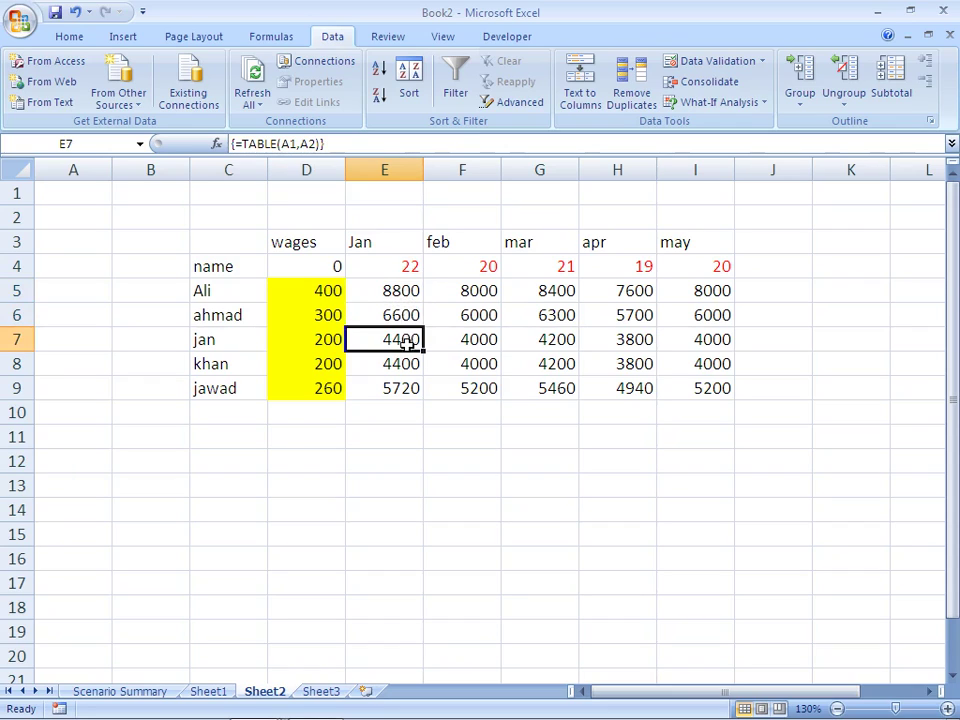
{"action": "left_click", "coordinate": [407, 365]}
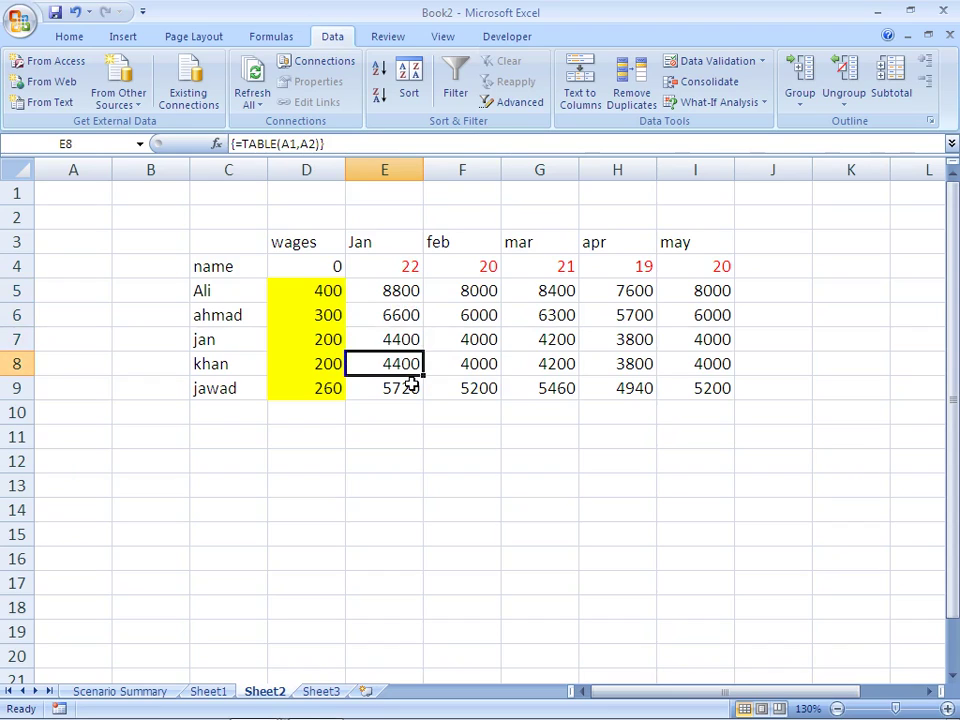
{"action": "left_click", "coordinate": [410, 386]}
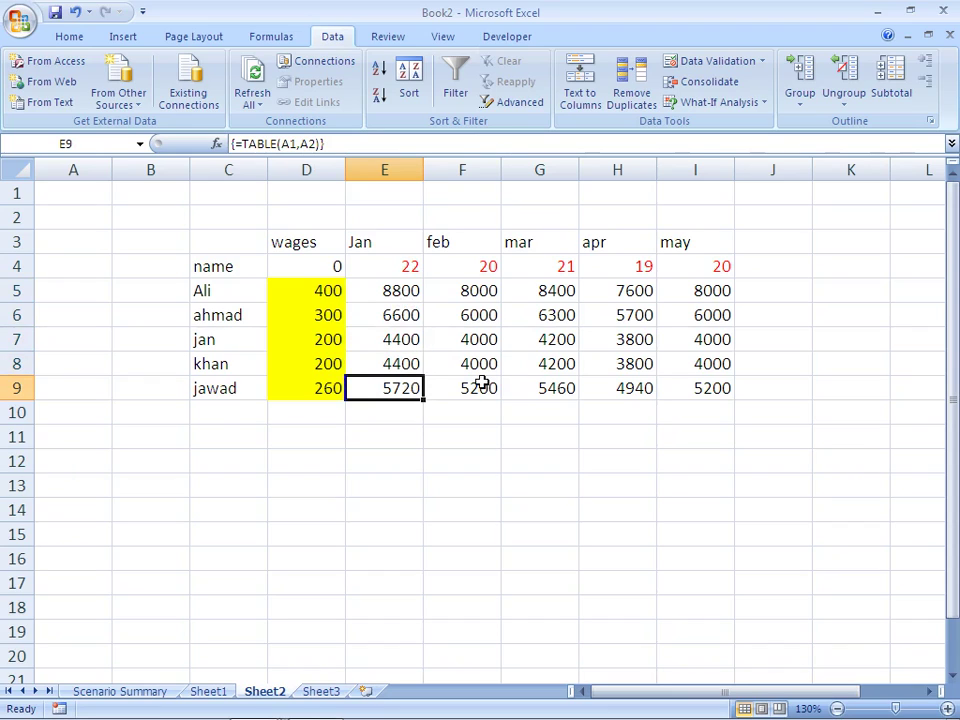